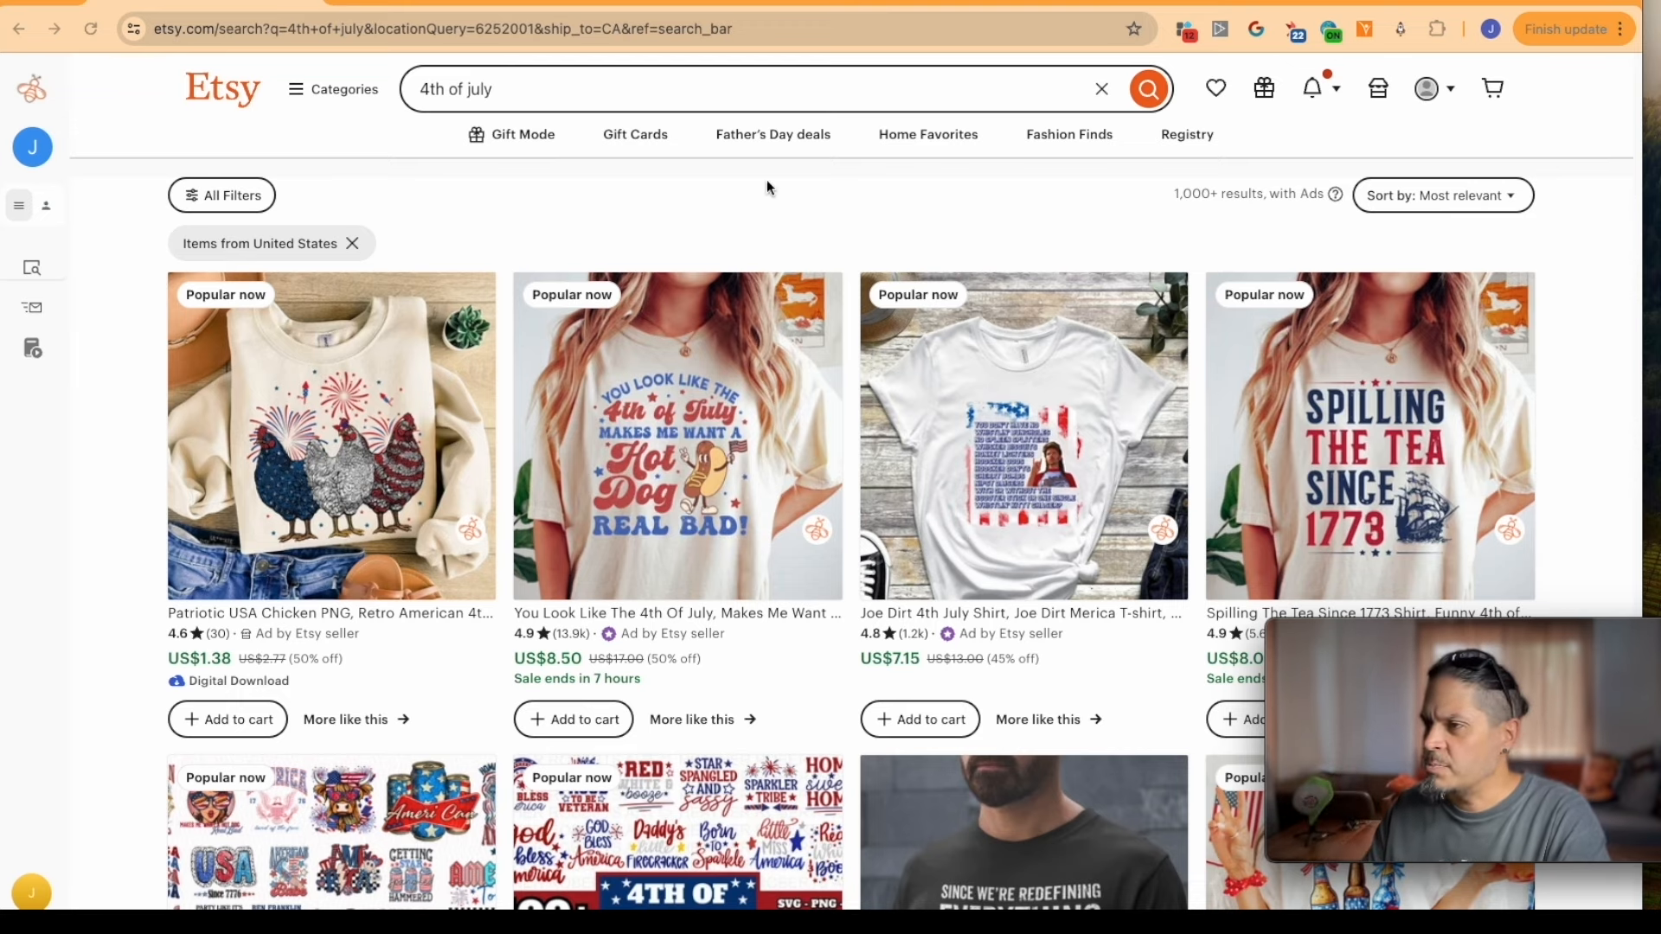
Check the Etsy search suggestions and their monthly search volumes for "4th of july"
{"action": "left_click", "coordinate": [788, 215]}
{"action": "left_click", "coordinate": [541, 85]}
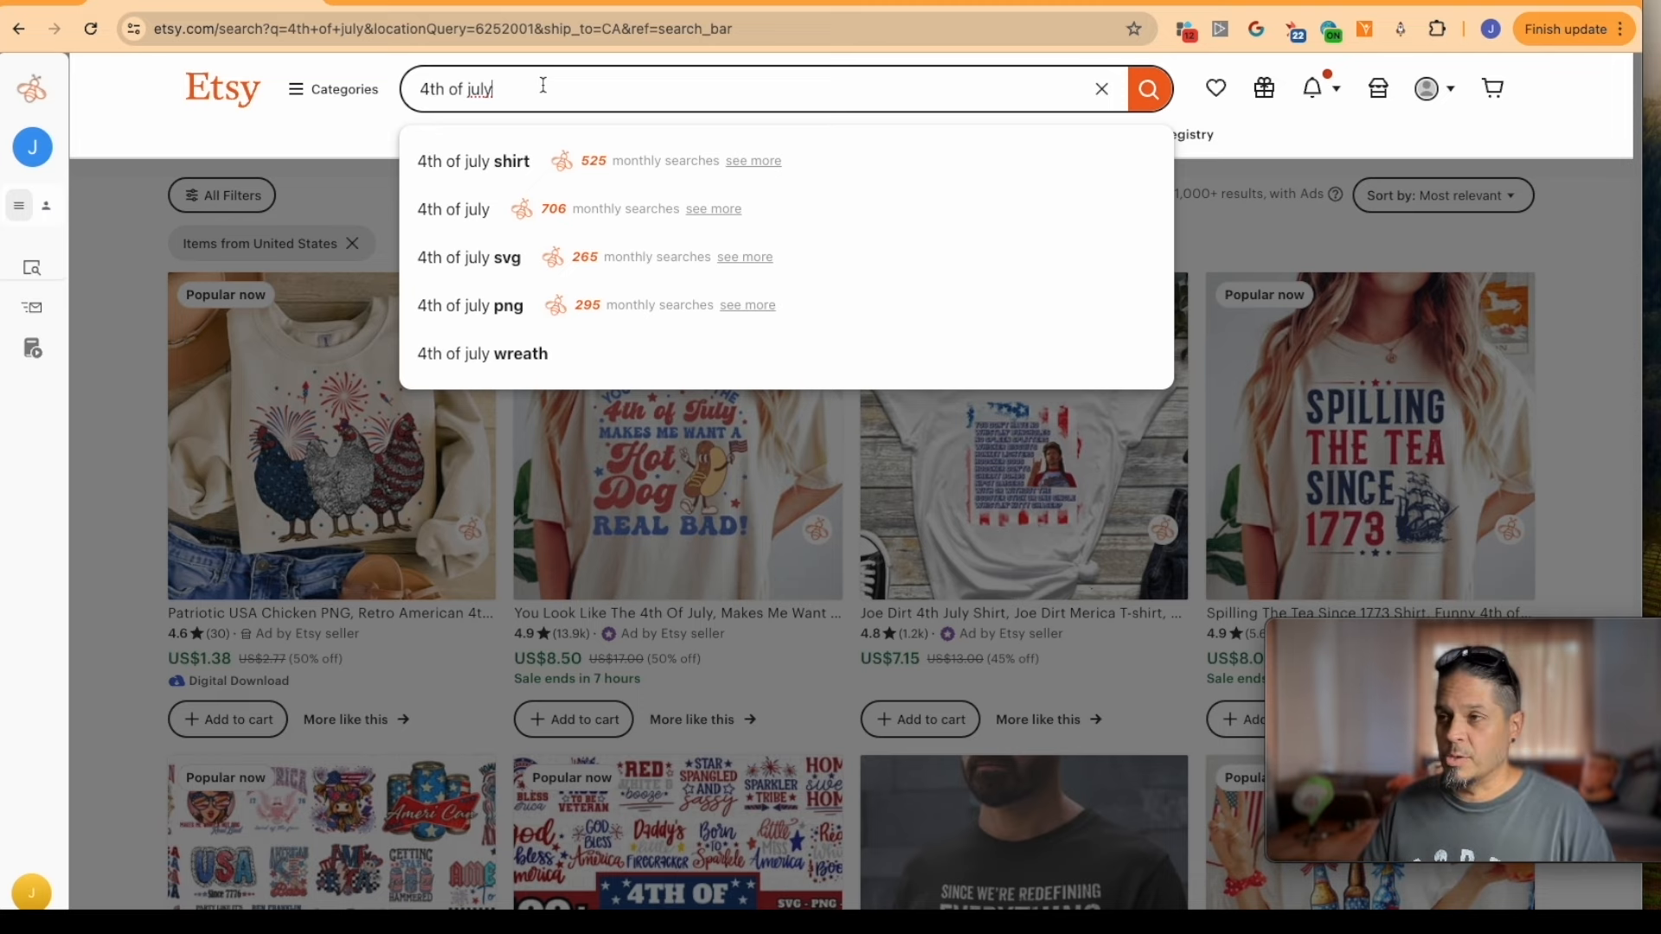
{"action": "left_click", "coordinate": [822, 433]}
Examine the first rows of "4th of july" results for popular and bestselling shirt designs, slogans and graphic styles
{"action": "scroll", "coordinate": [747, 386], "scroll_direction": "down", "scroll_amount": 1}
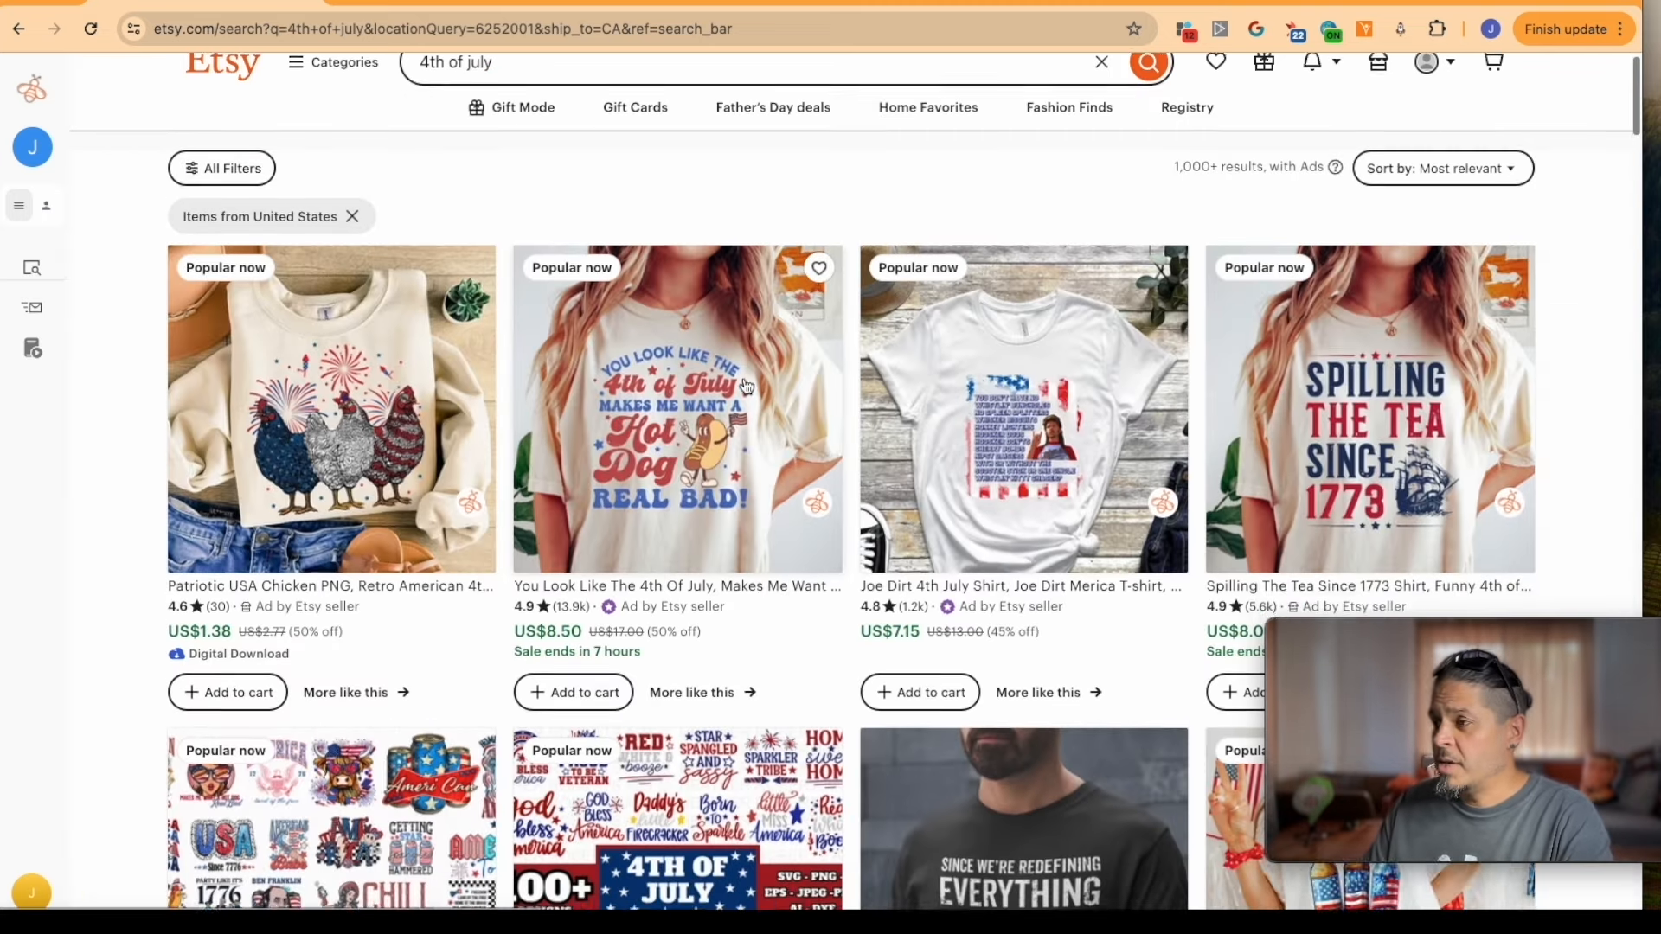
{"action": "scroll", "coordinate": [747, 386], "scroll_direction": "down", "scroll_amount": 1}
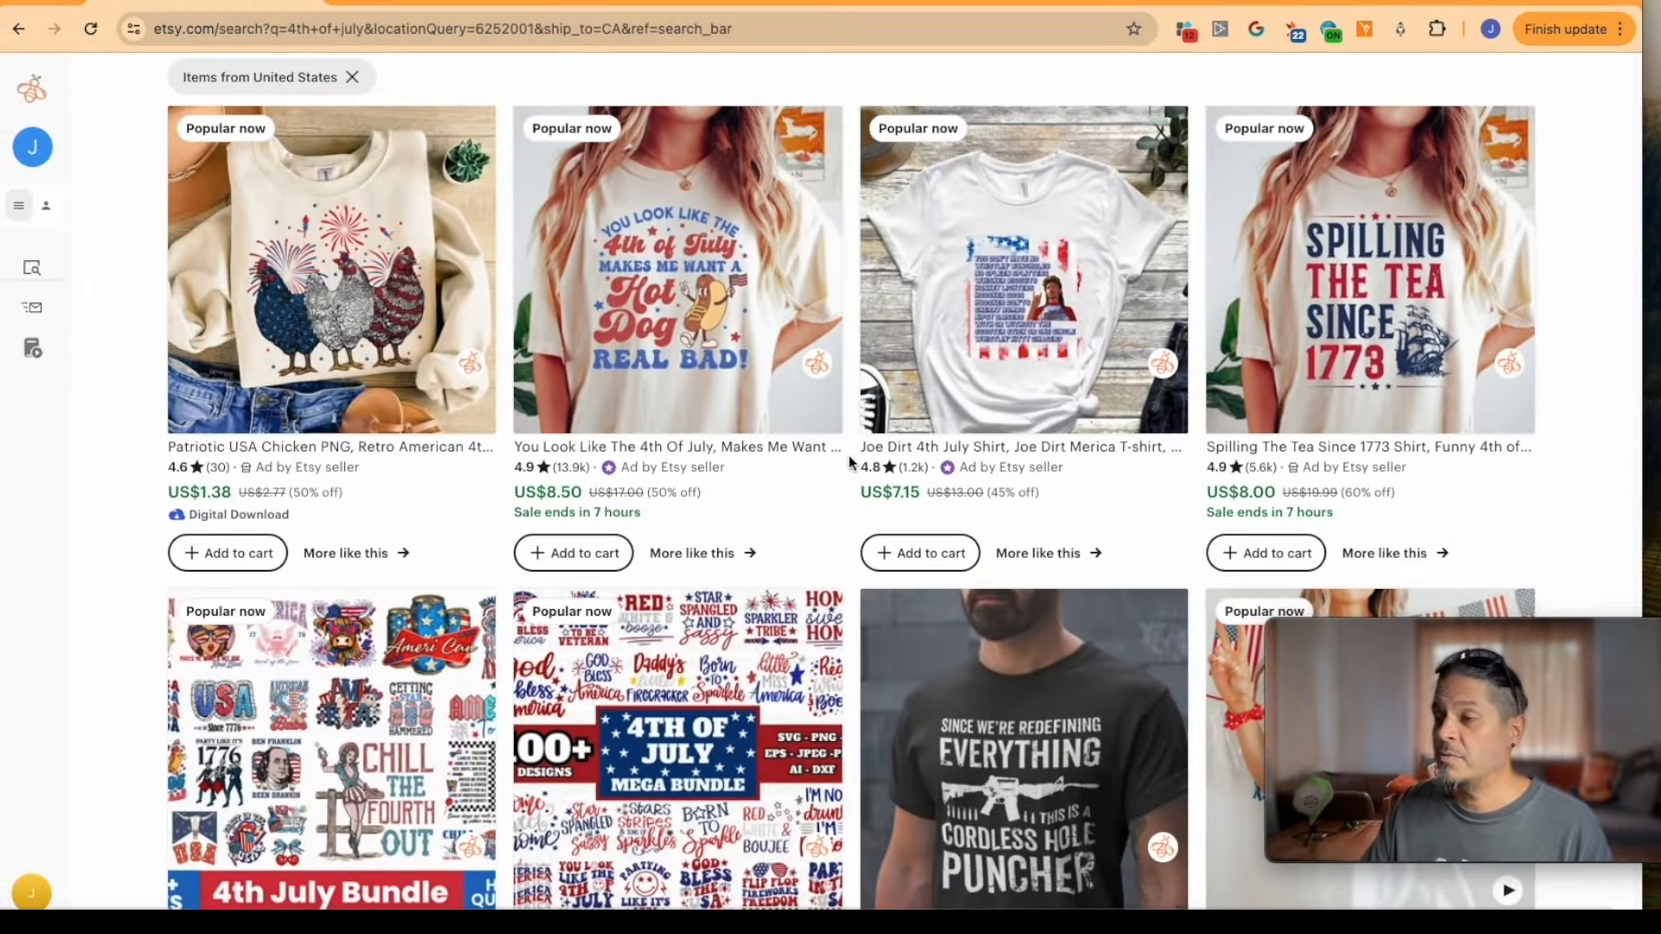
{"action": "scroll", "coordinate": [849, 455], "scroll_direction": "down", "scroll_amount": 5}
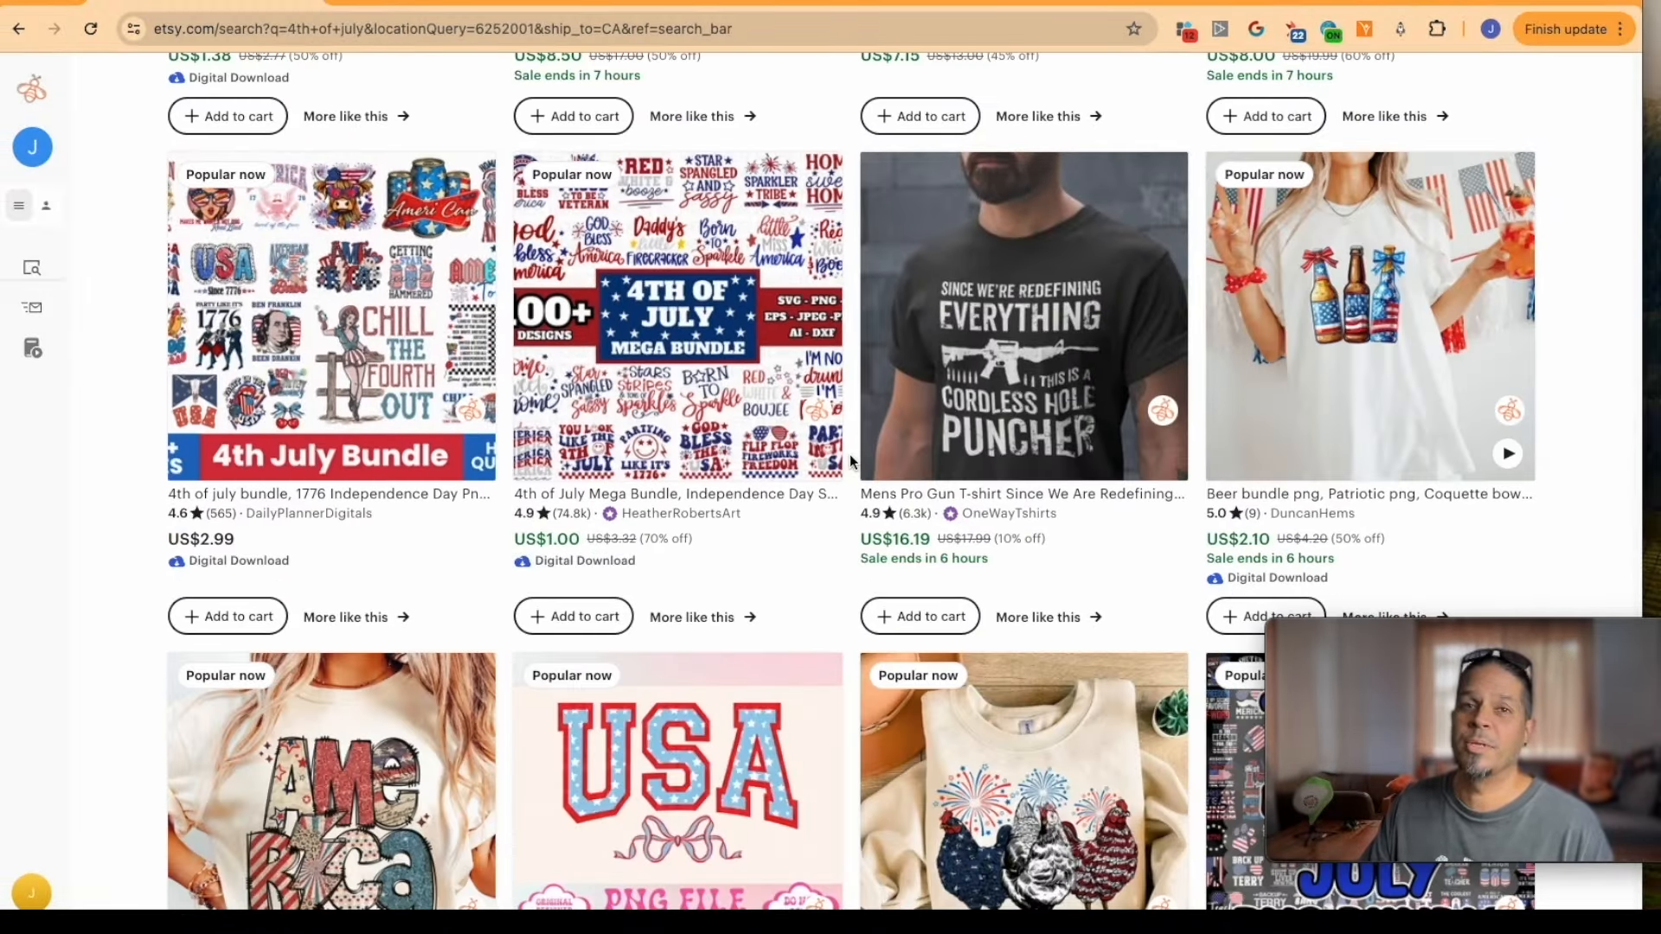
{"action": "scroll", "coordinate": [850, 454], "scroll_direction": "down", "scroll_amount": 5}
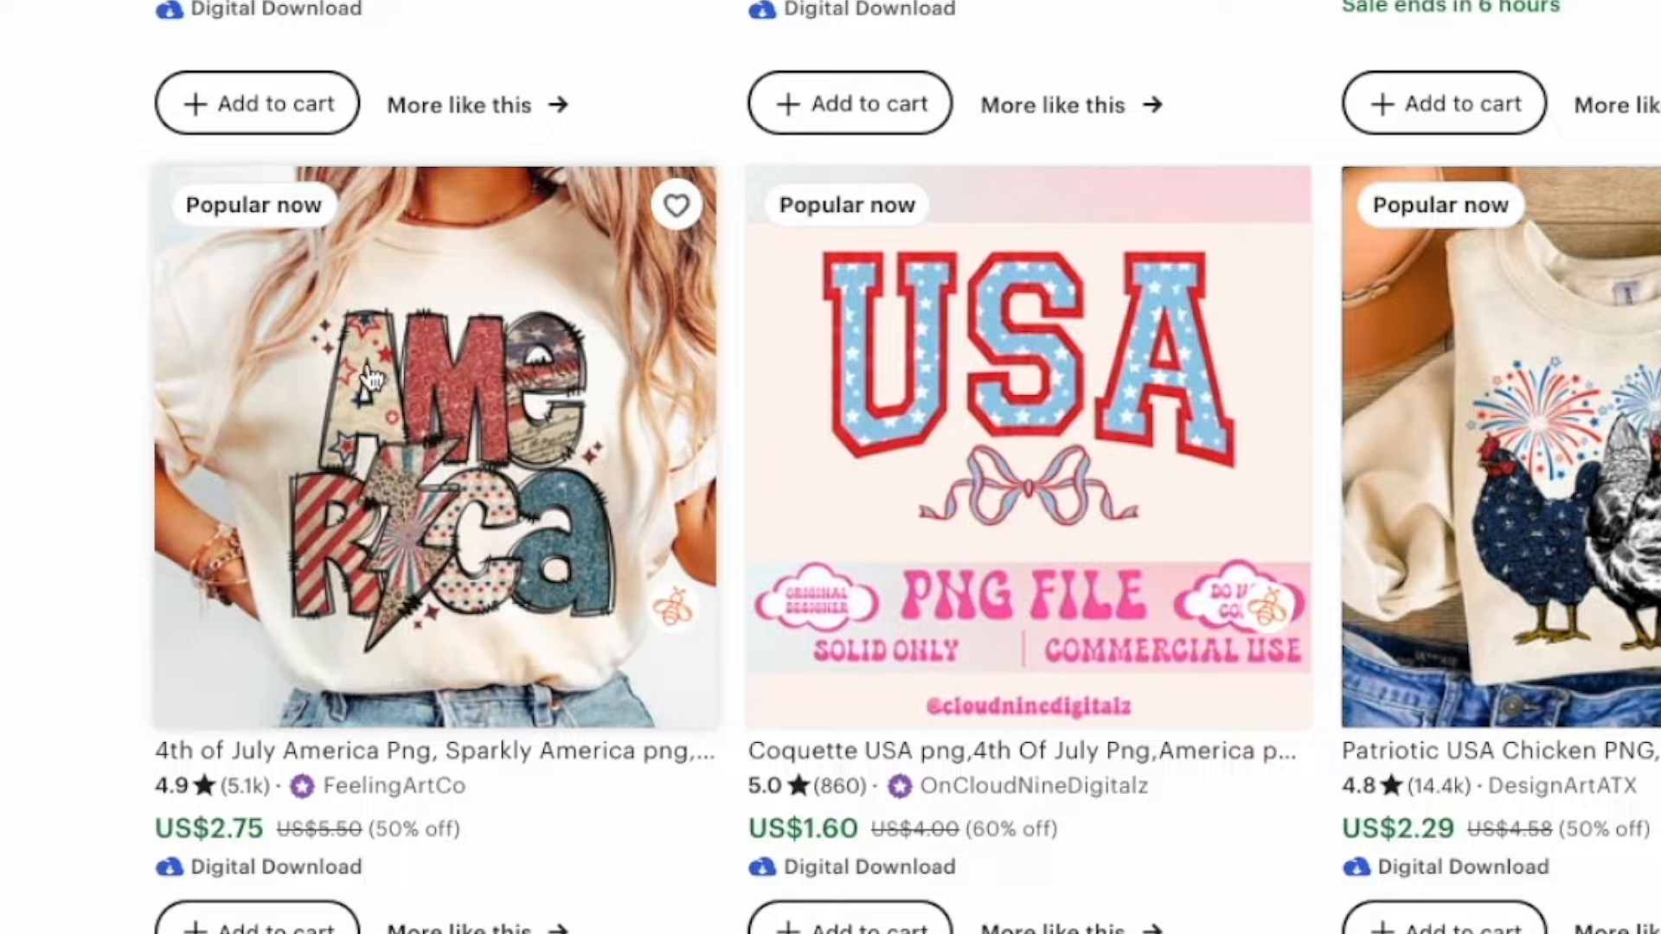
{"action": "scroll", "coordinate": [1564, 430], "scroll_direction": "down", "scroll_amount": 5}
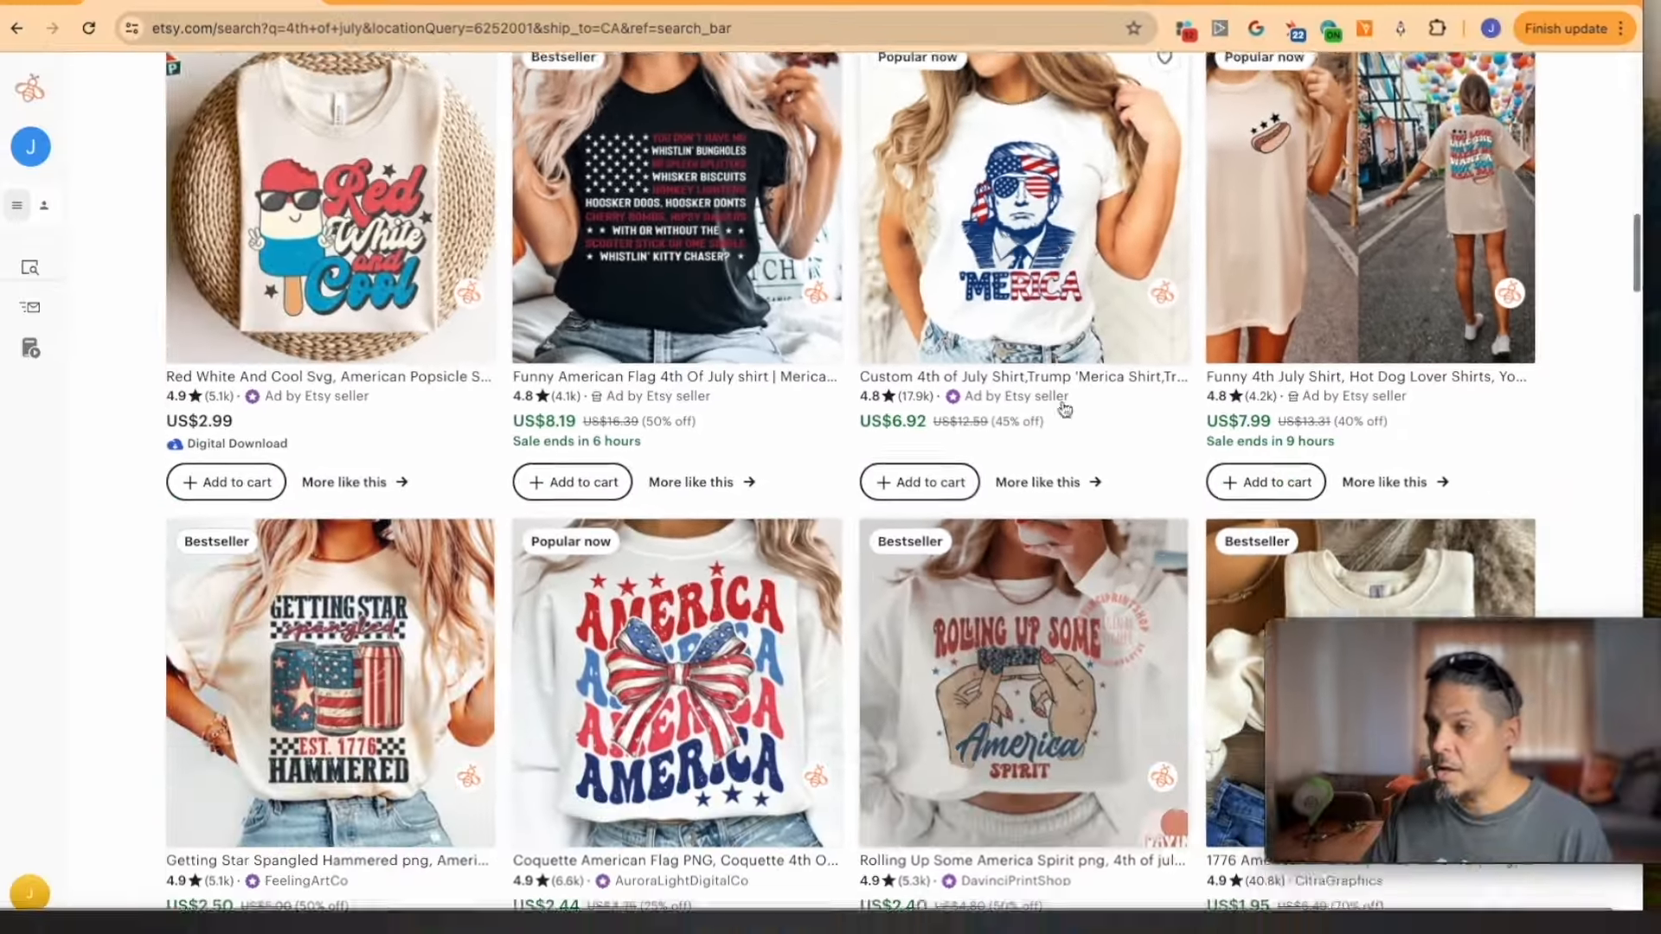
{"action": "scroll", "coordinate": [1064, 409], "scroll_direction": "down", "scroll_amount": 1}
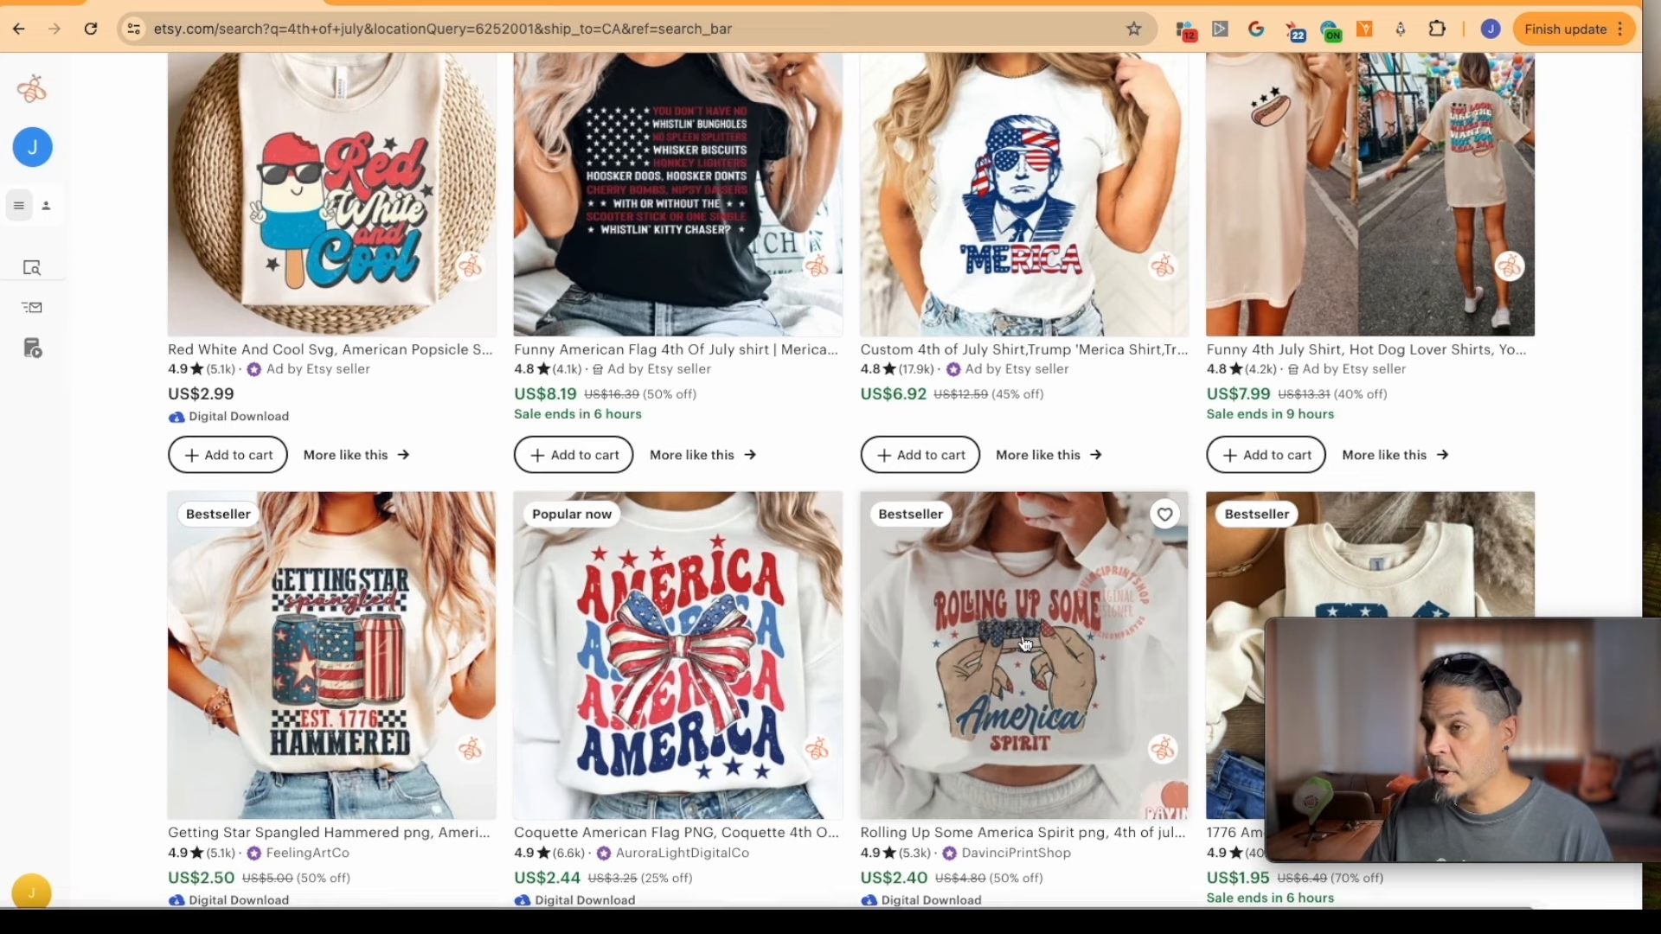
{"action": "scroll", "coordinate": [1063, 658], "scroll_direction": "up", "scroll_amount": 1}
{"action": "scroll", "coordinate": [351, 258], "scroll_direction": "up", "scroll_amount": 1}
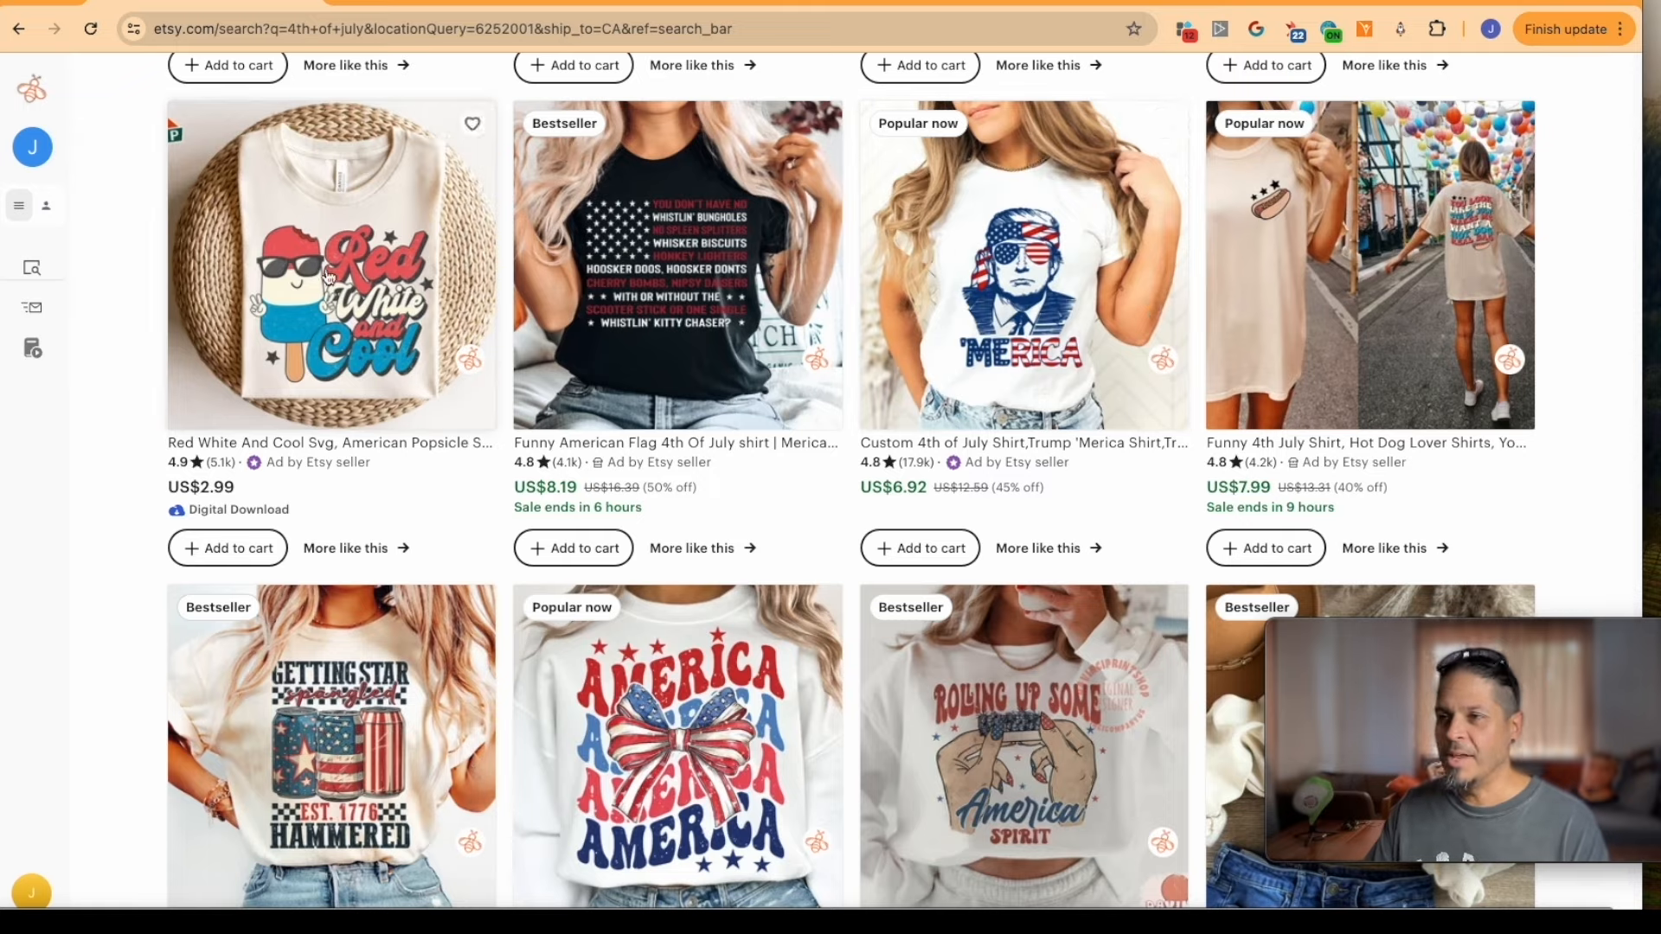
{"action": "scroll", "coordinate": [1460, 331], "scroll_direction": "down", "scroll_amount": 1}
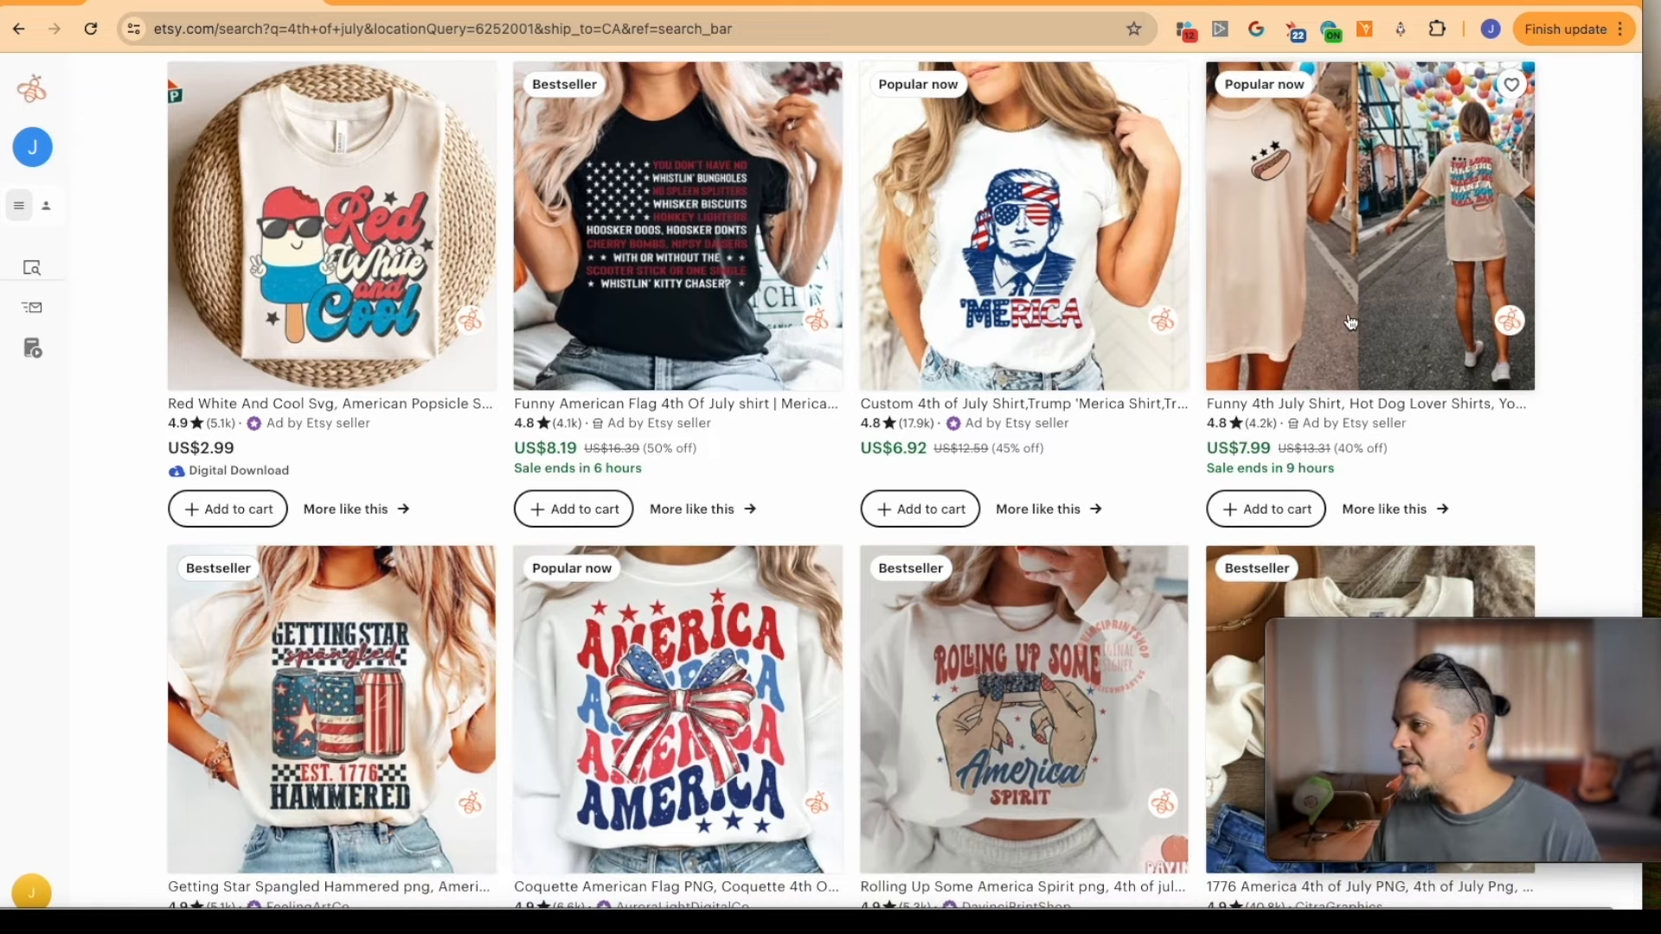
Continue through the bestselling designs, comparing the 1776, USA, Trump 'Merica, "Chill the Fourth Out" and America lettering graphics
{"action": "scroll", "coordinate": [1350, 322], "scroll_direction": "down", "scroll_amount": 5}
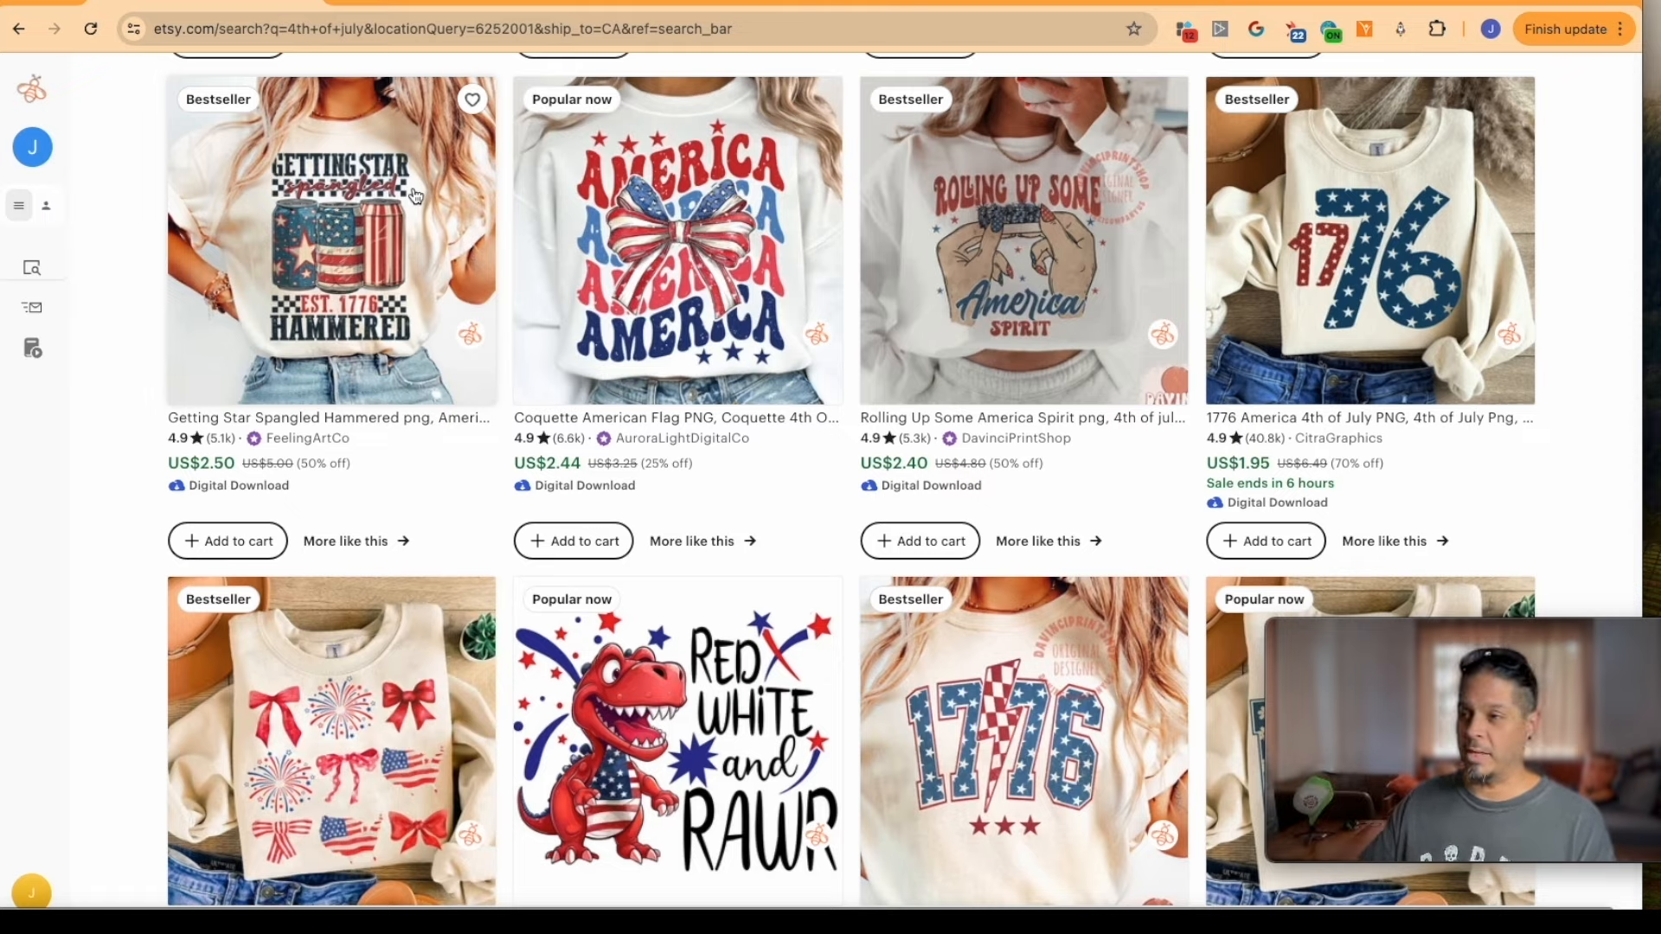
{"action": "scroll", "coordinate": [1166, 482], "scroll_direction": "down", "scroll_amount": 1}
{"action": "scroll", "coordinate": [1181, 241], "scroll_direction": "up", "scroll_amount": 1}
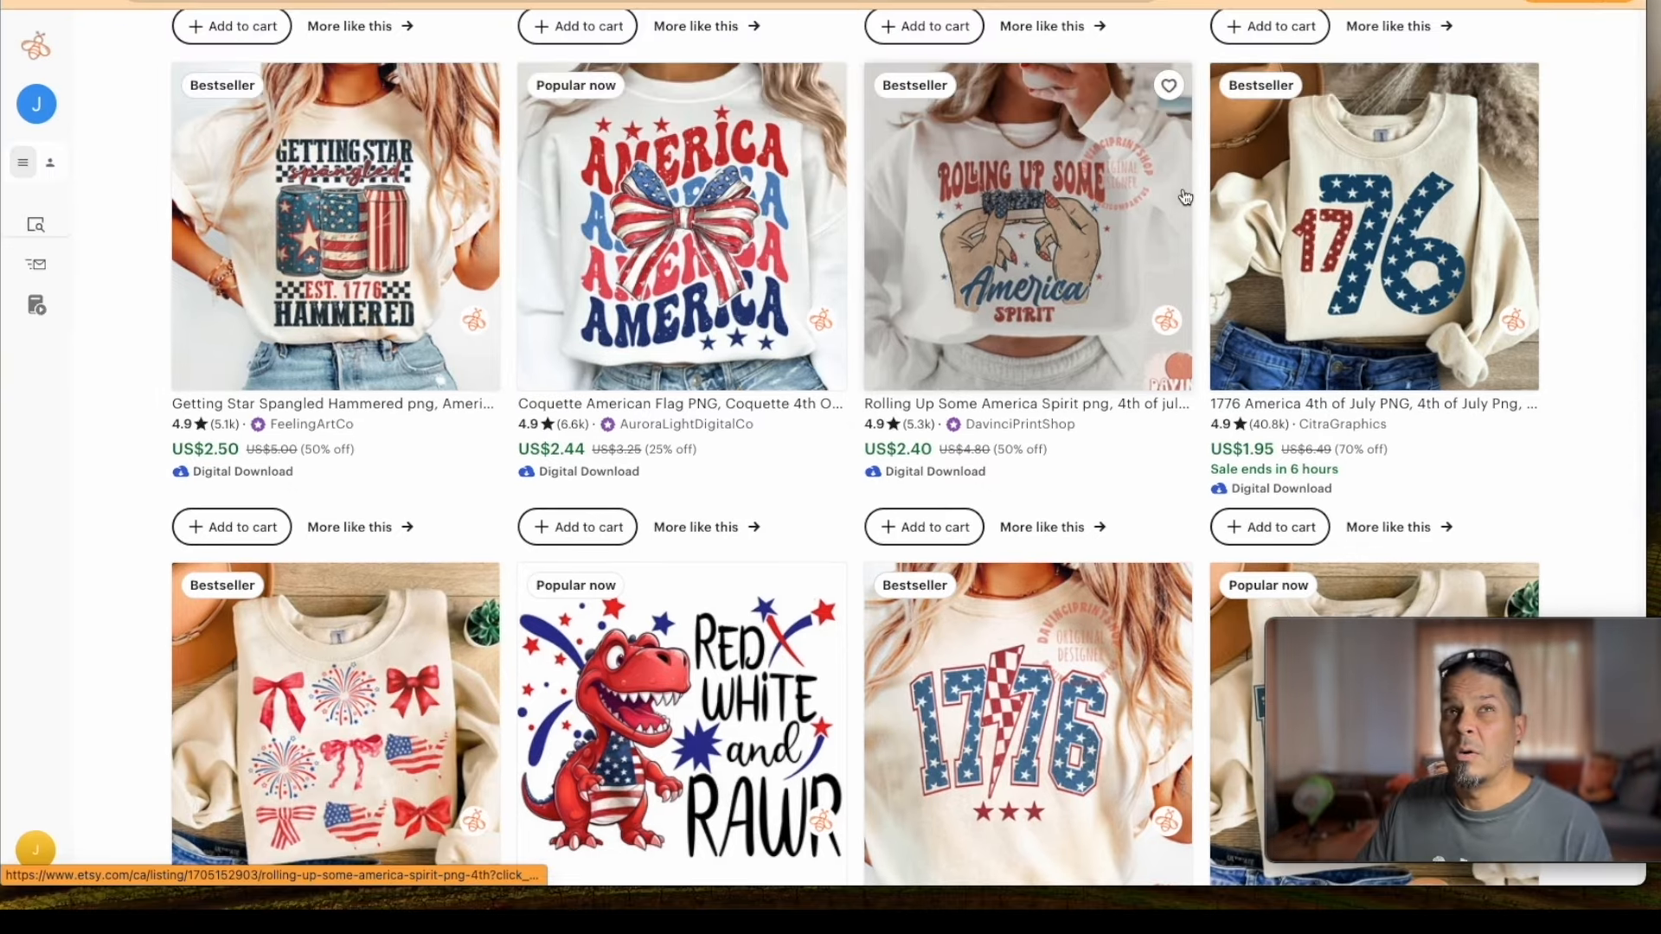
{"action": "scroll", "coordinate": [1125, 242], "scroll_direction": "down", "scroll_amount": 3}
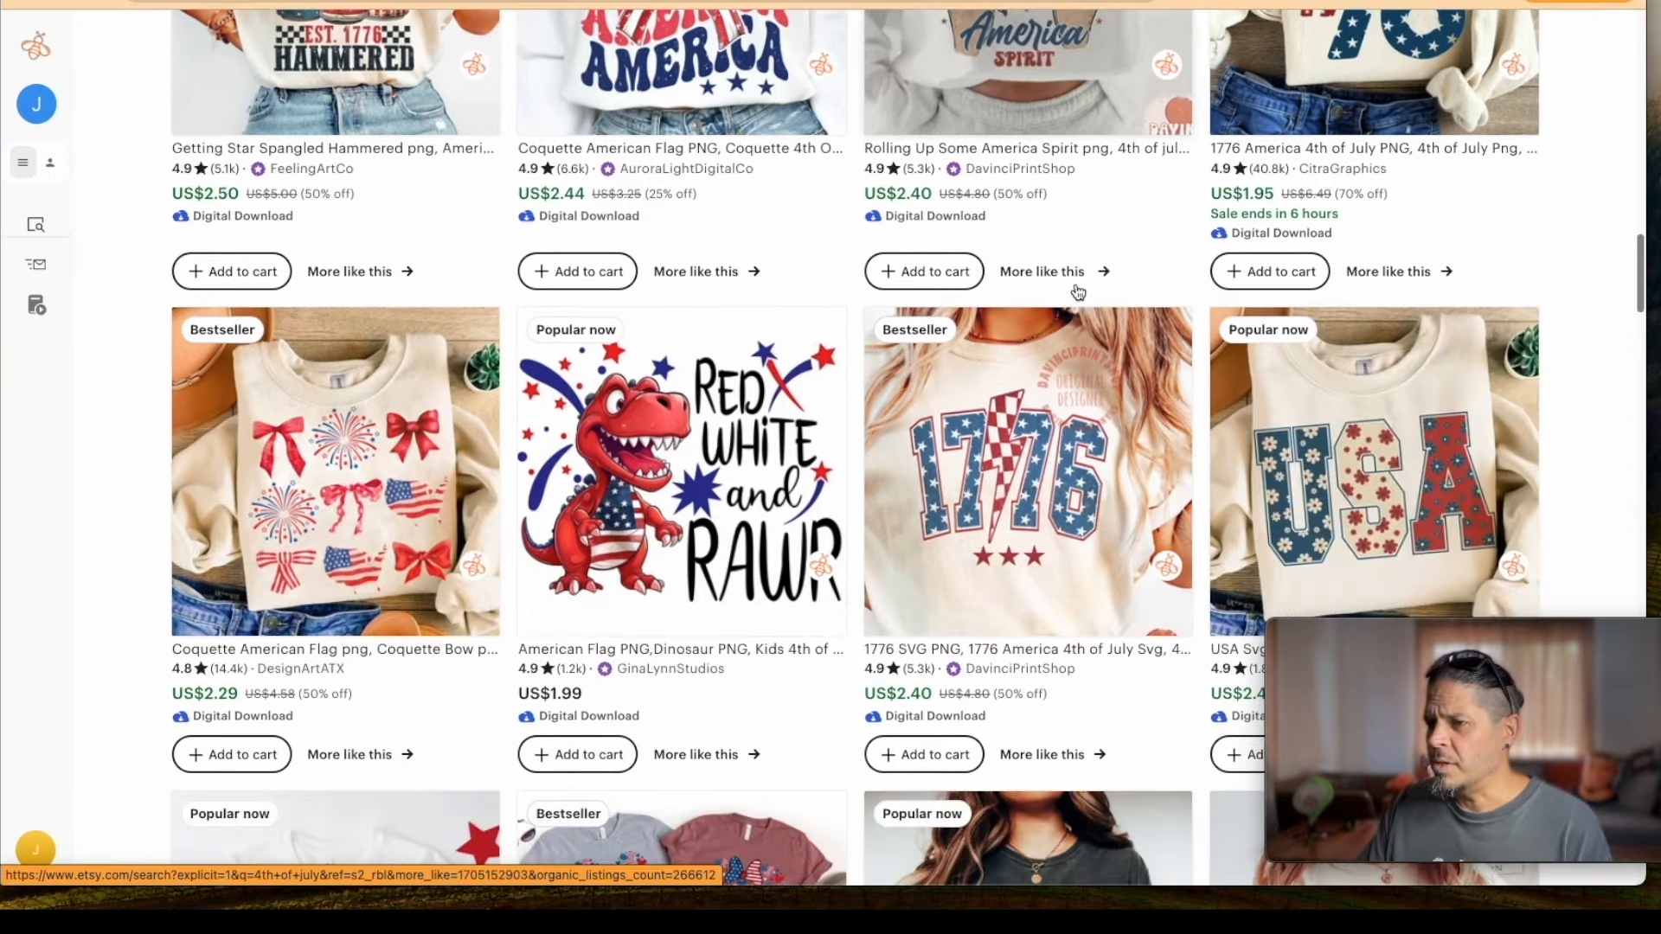
{"action": "scroll", "coordinate": [1038, 291], "scroll_direction": "down", "scroll_amount": 4}
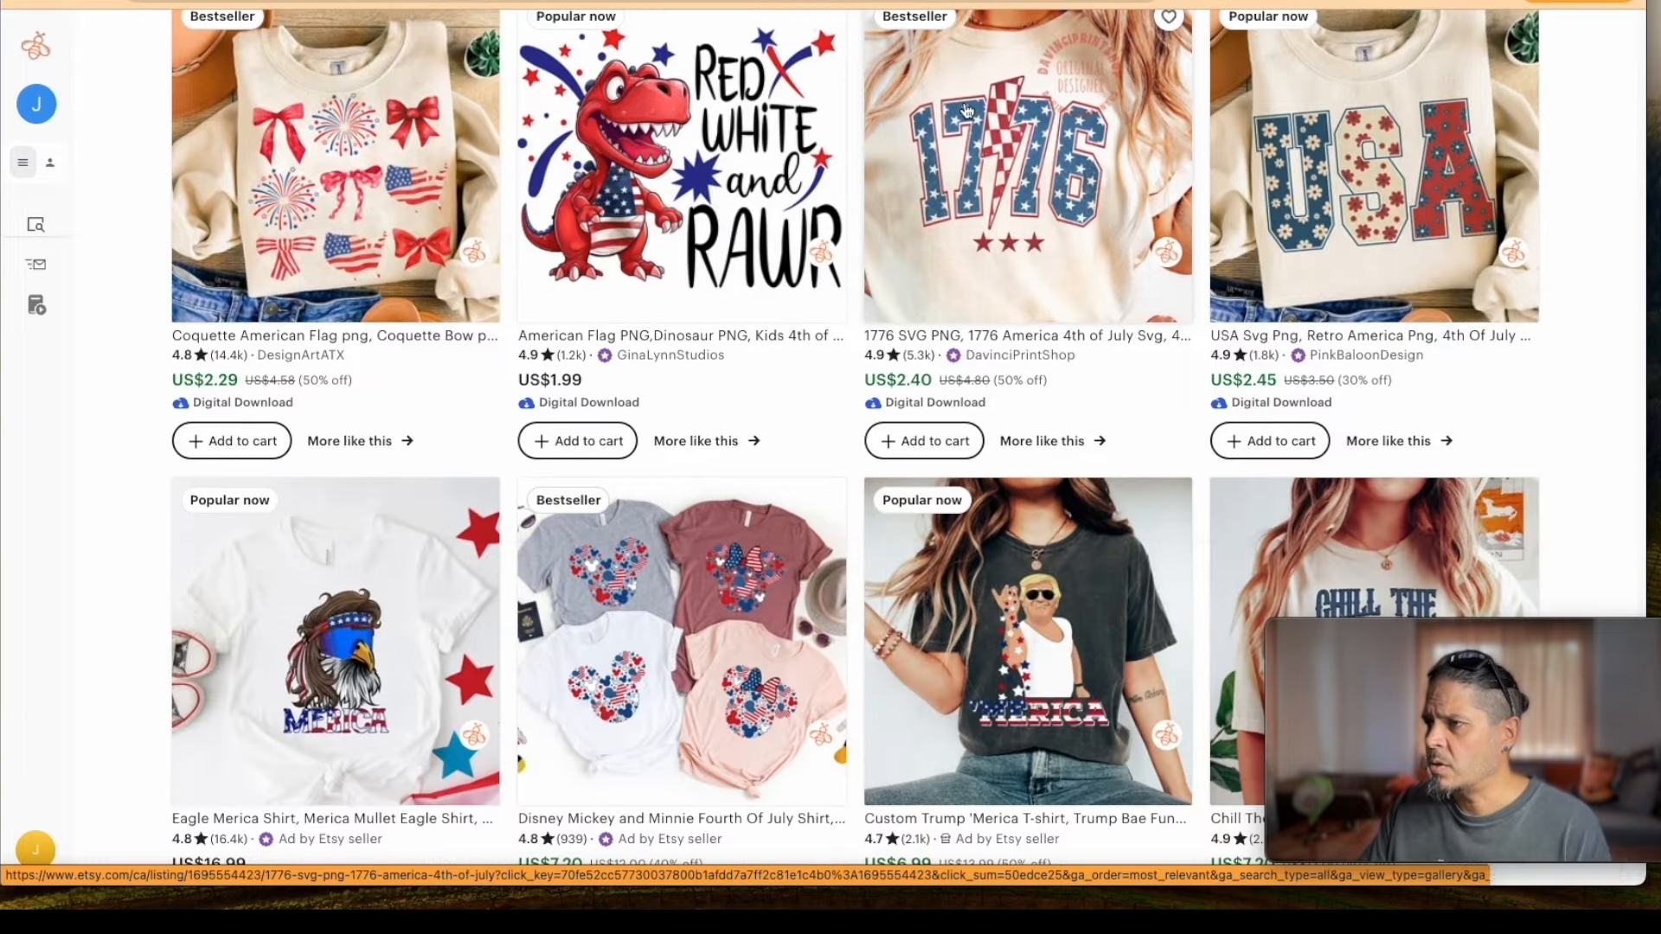
{"action": "scroll", "coordinate": [900, 302], "scroll_direction": "down", "scroll_amount": 3}
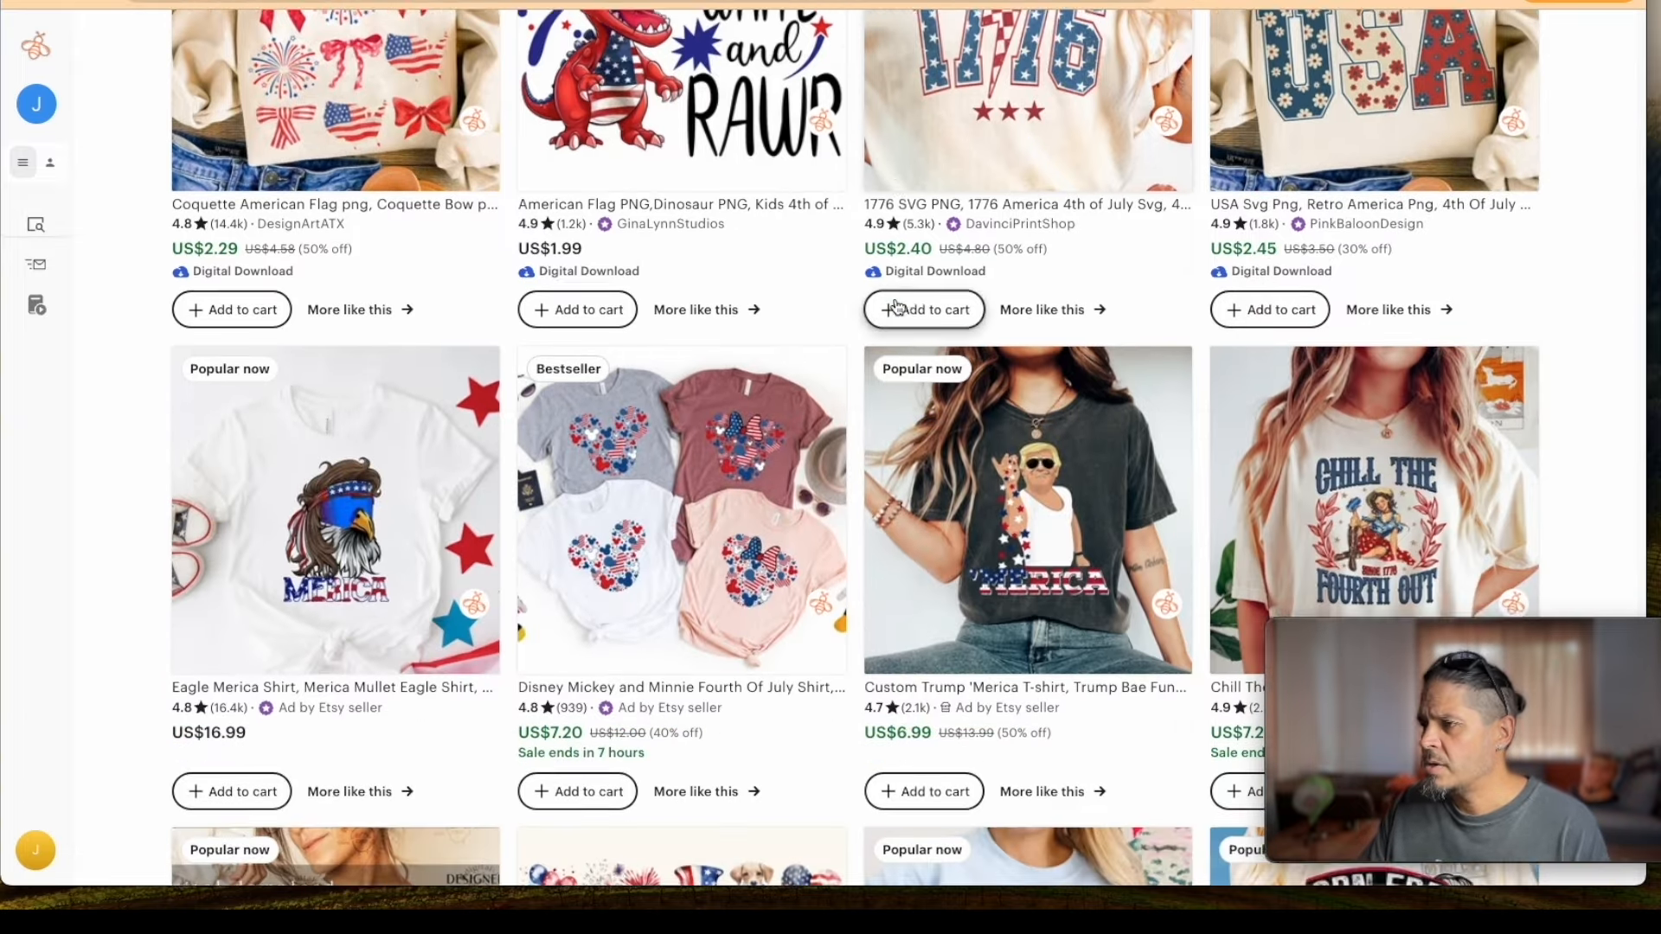
{"action": "scroll", "coordinate": [897, 307], "scroll_direction": "down", "scroll_amount": 1}
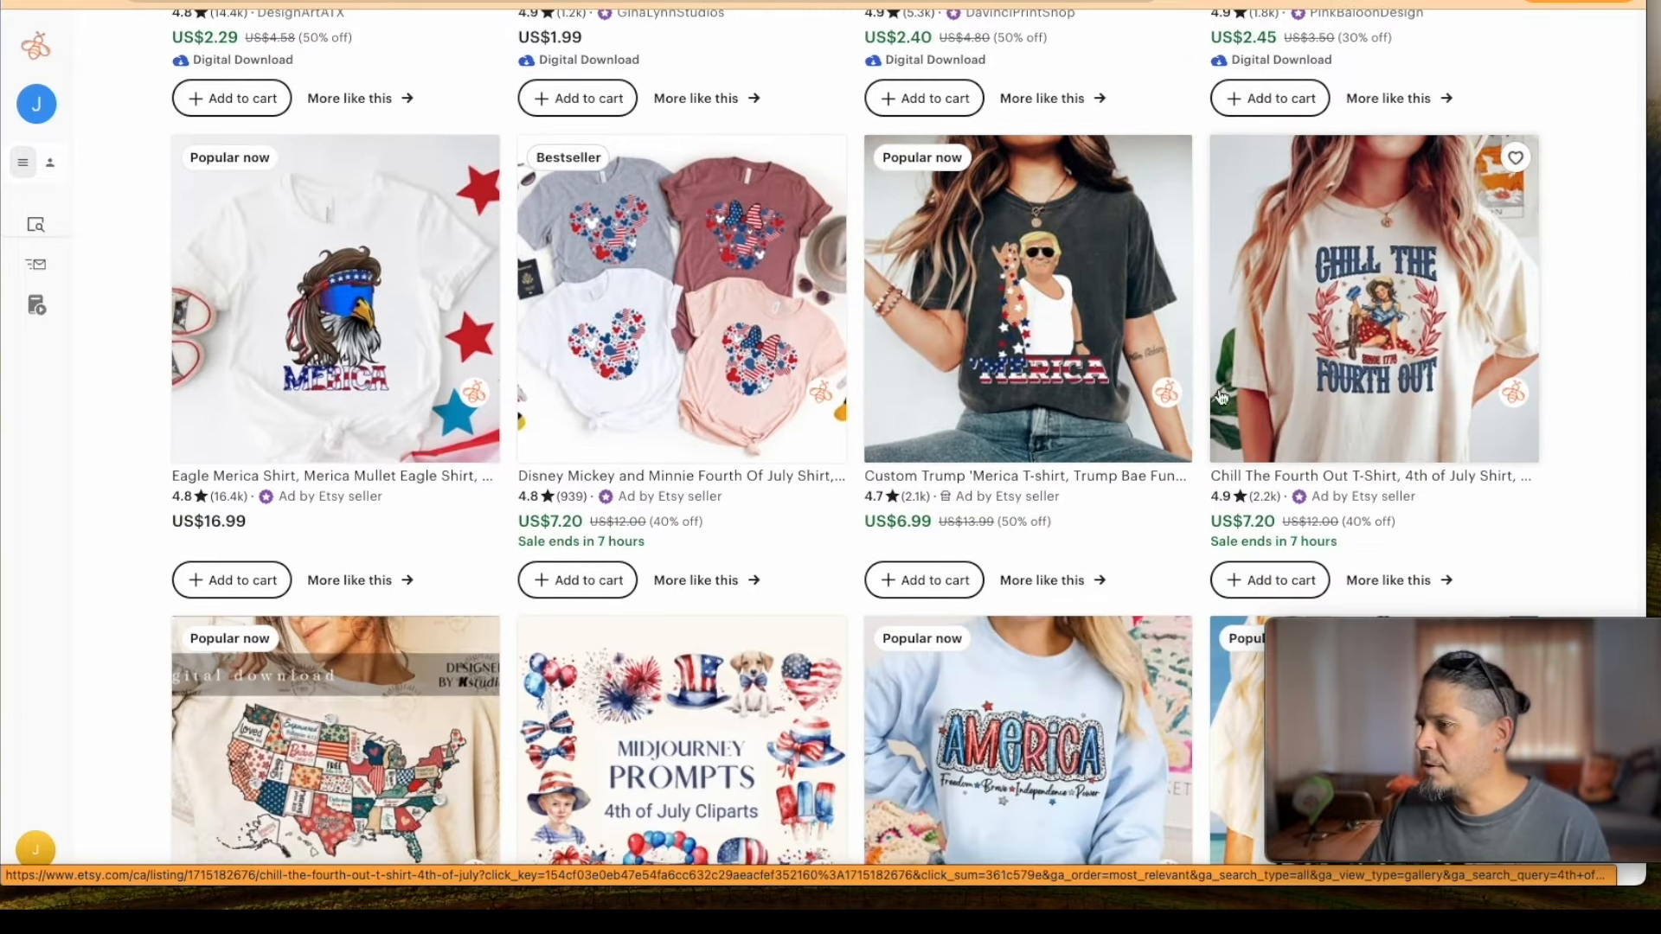
{"action": "scroll", "coordinate": [1238, 406], "scroll_direction": "down", "scroll_amount": 2}
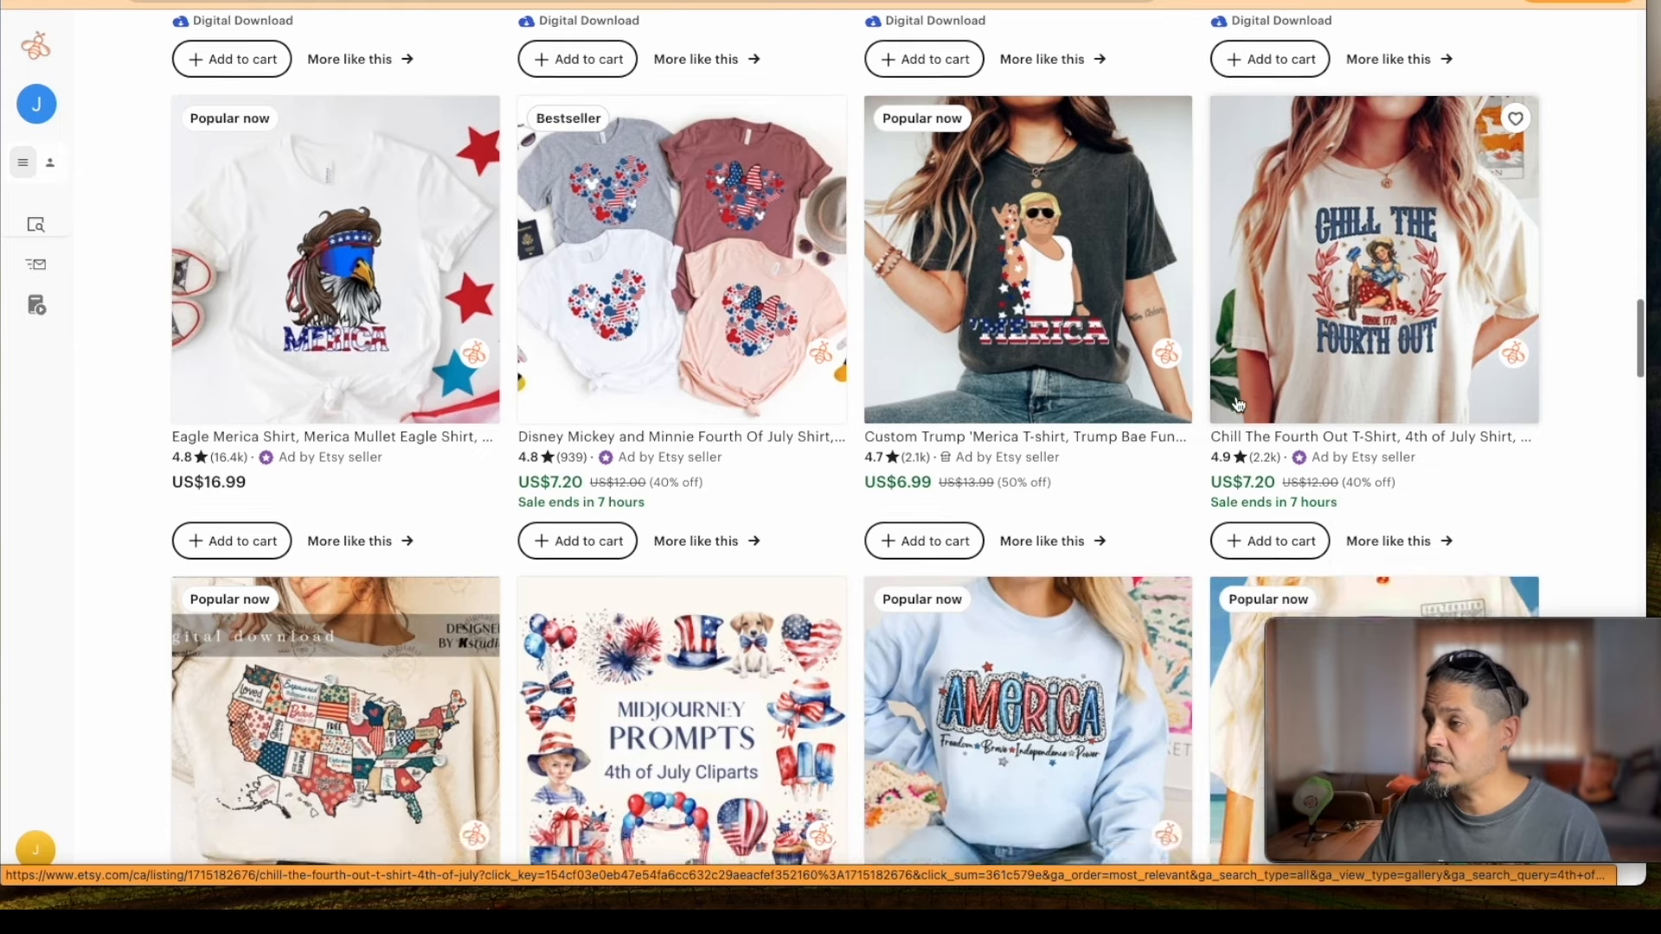
{"action": "scroll", "coordinate": [1221, 404], "scroll_direction": "down", "scroll_amount": 2}
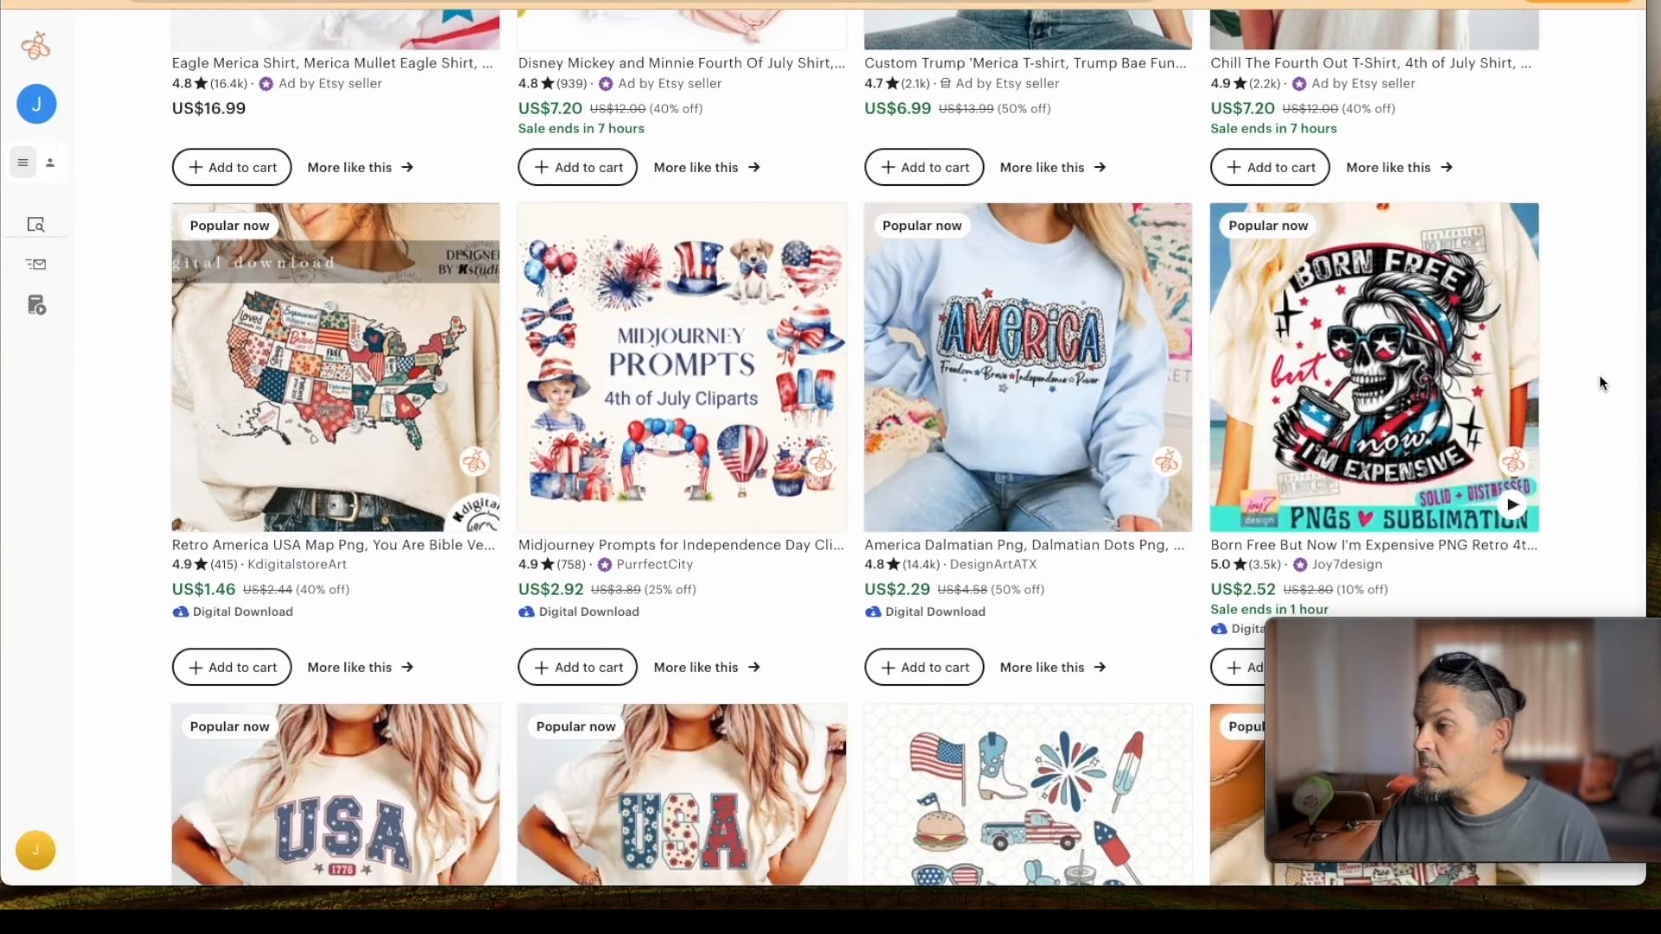
{"action": "scroll", "coordinate": [1601, 383], "scroll_direction": "down", "scroll_amount": 1}
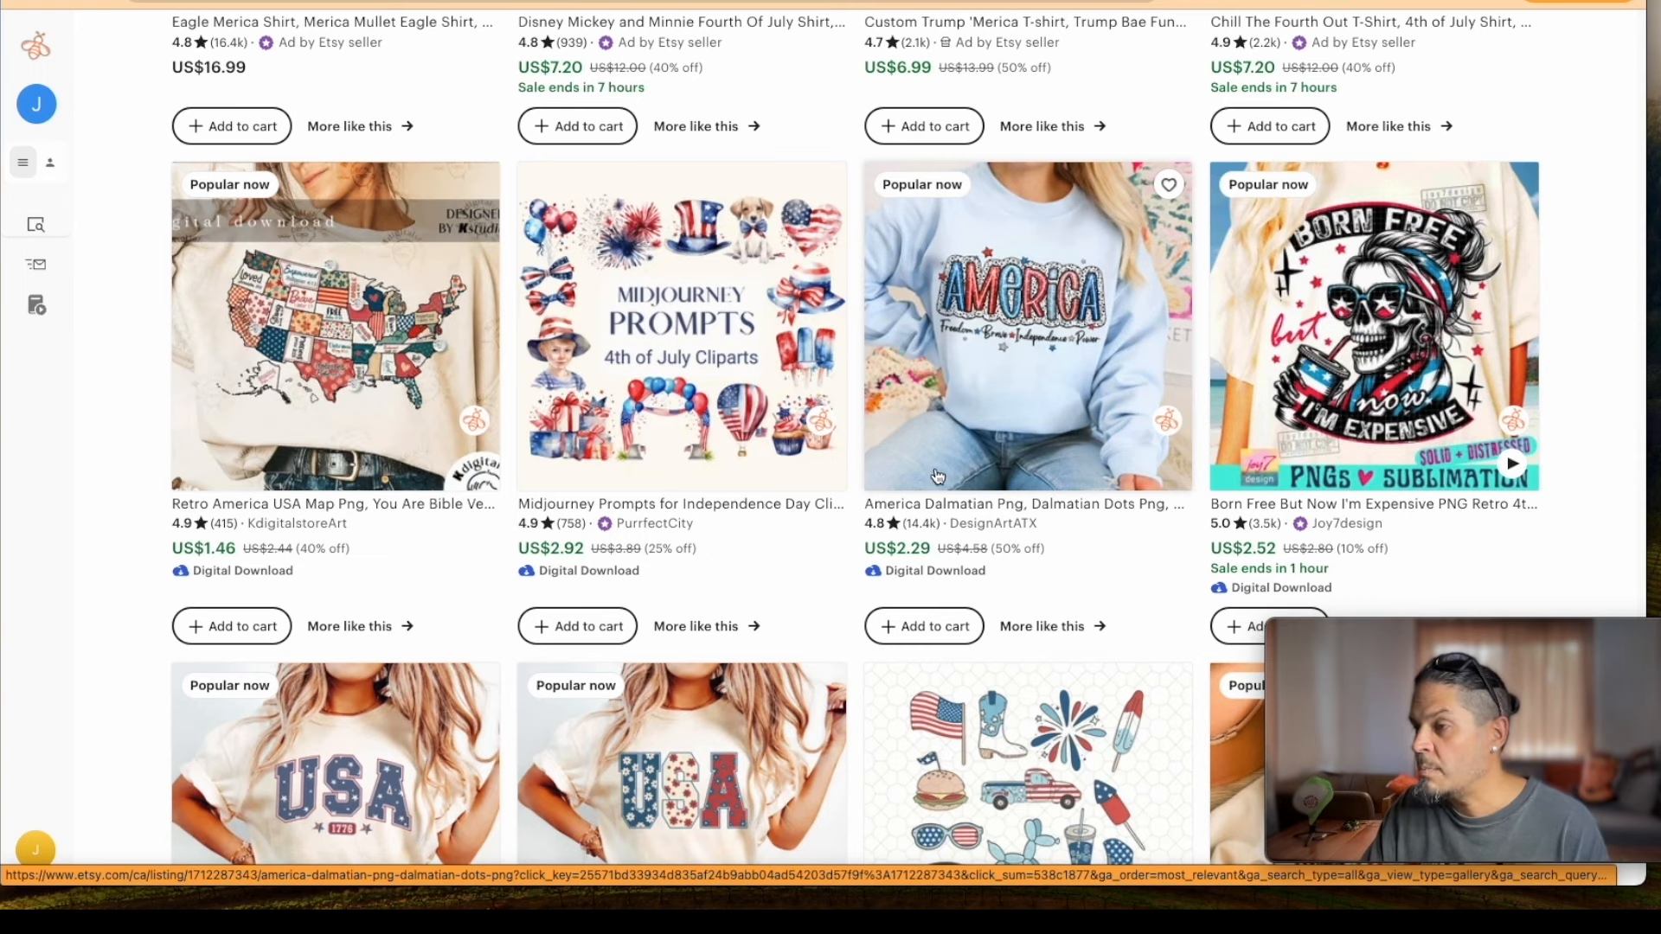
{"action": "left_click", "coordinate": [1090, 512]}
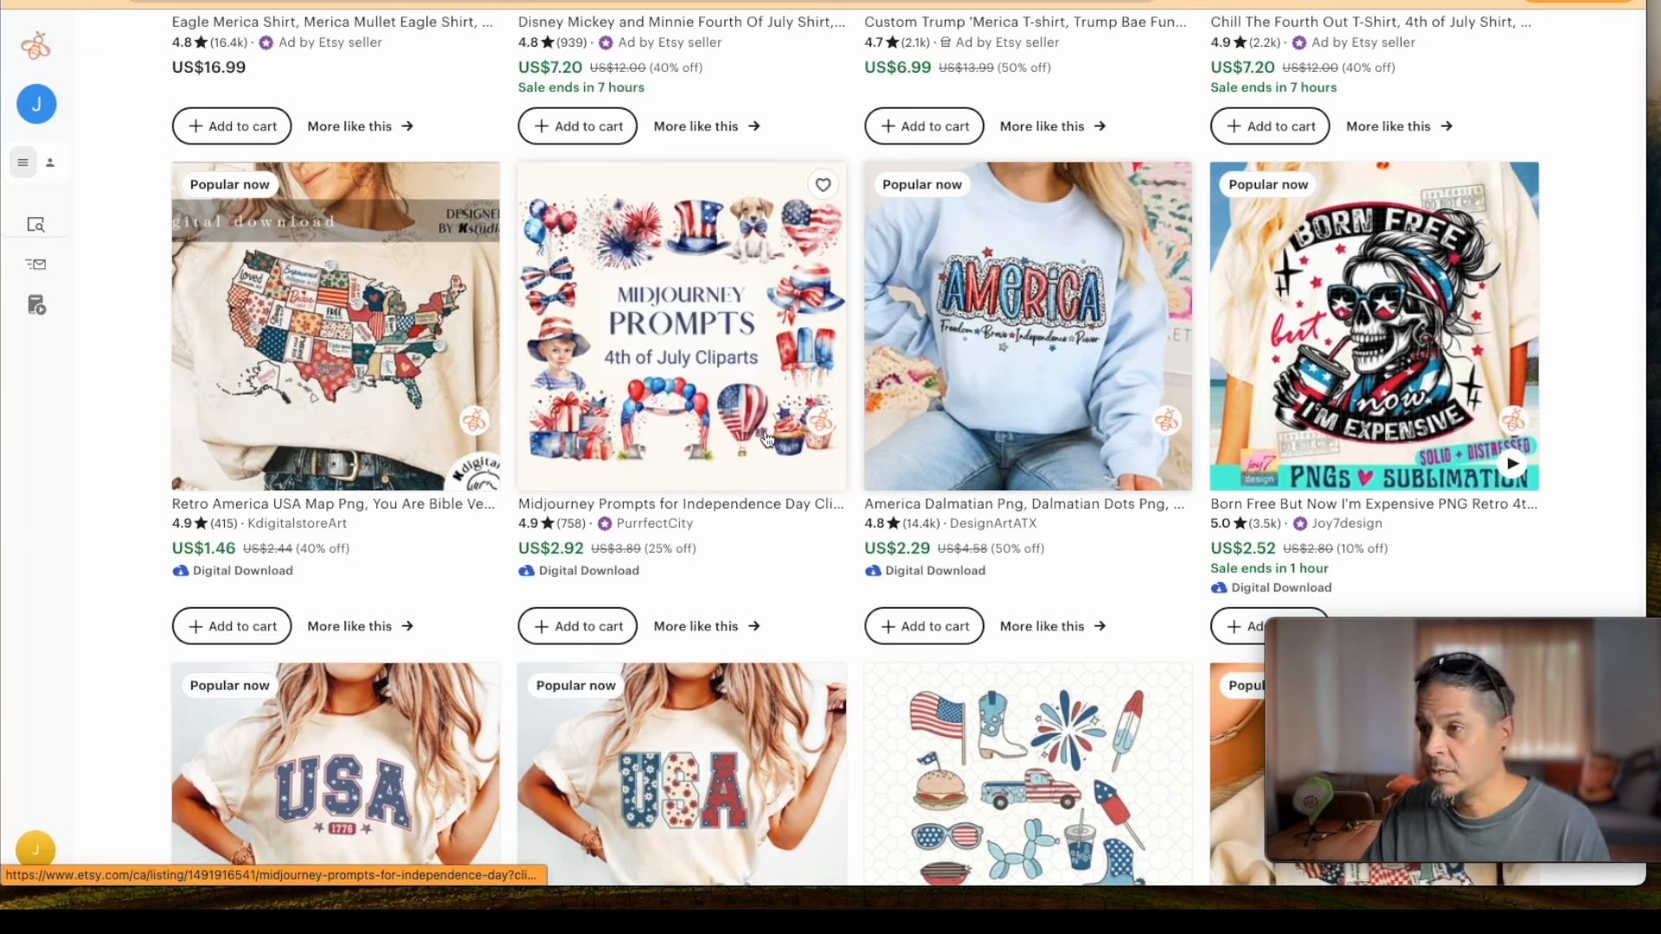
Examine the lower rows of results for recurring themes such as skeletons, hot dogs, coquette bows, eagles, bundles and family matching shirts
{"action": "scroll", "coordinate": [811, 386], "scroll_direction": "down", "scroll_amount": 10}
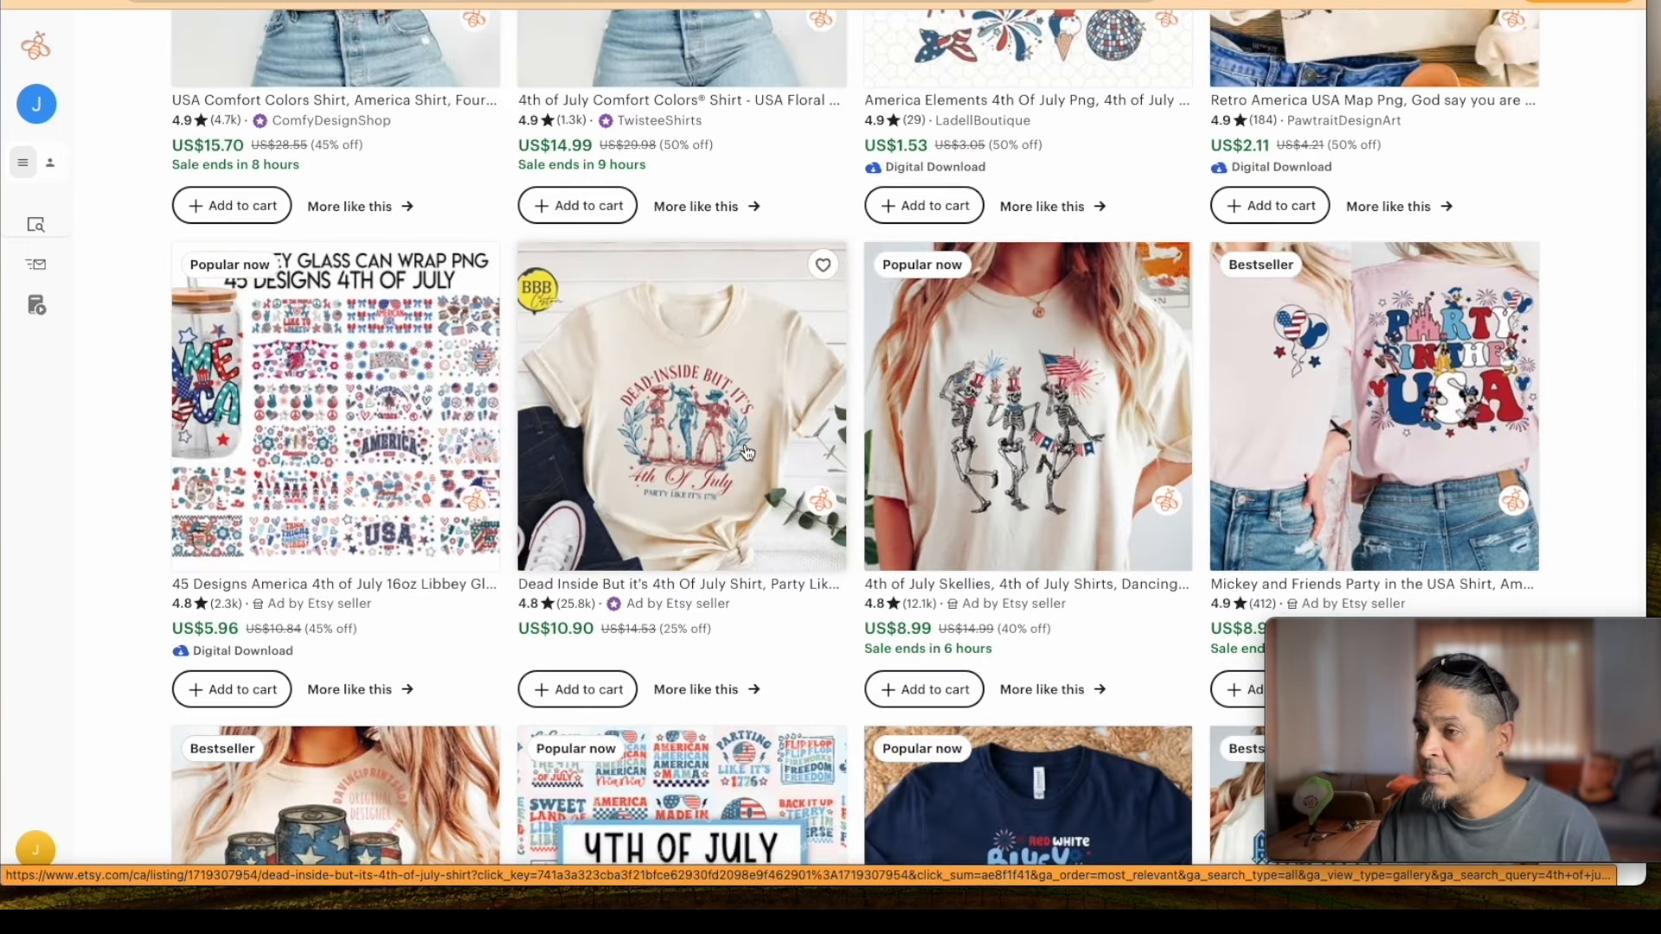
{"action": "scroll", "coordinate": [750, 484], "scroll_direction": "down", "scroll_amount": 3}
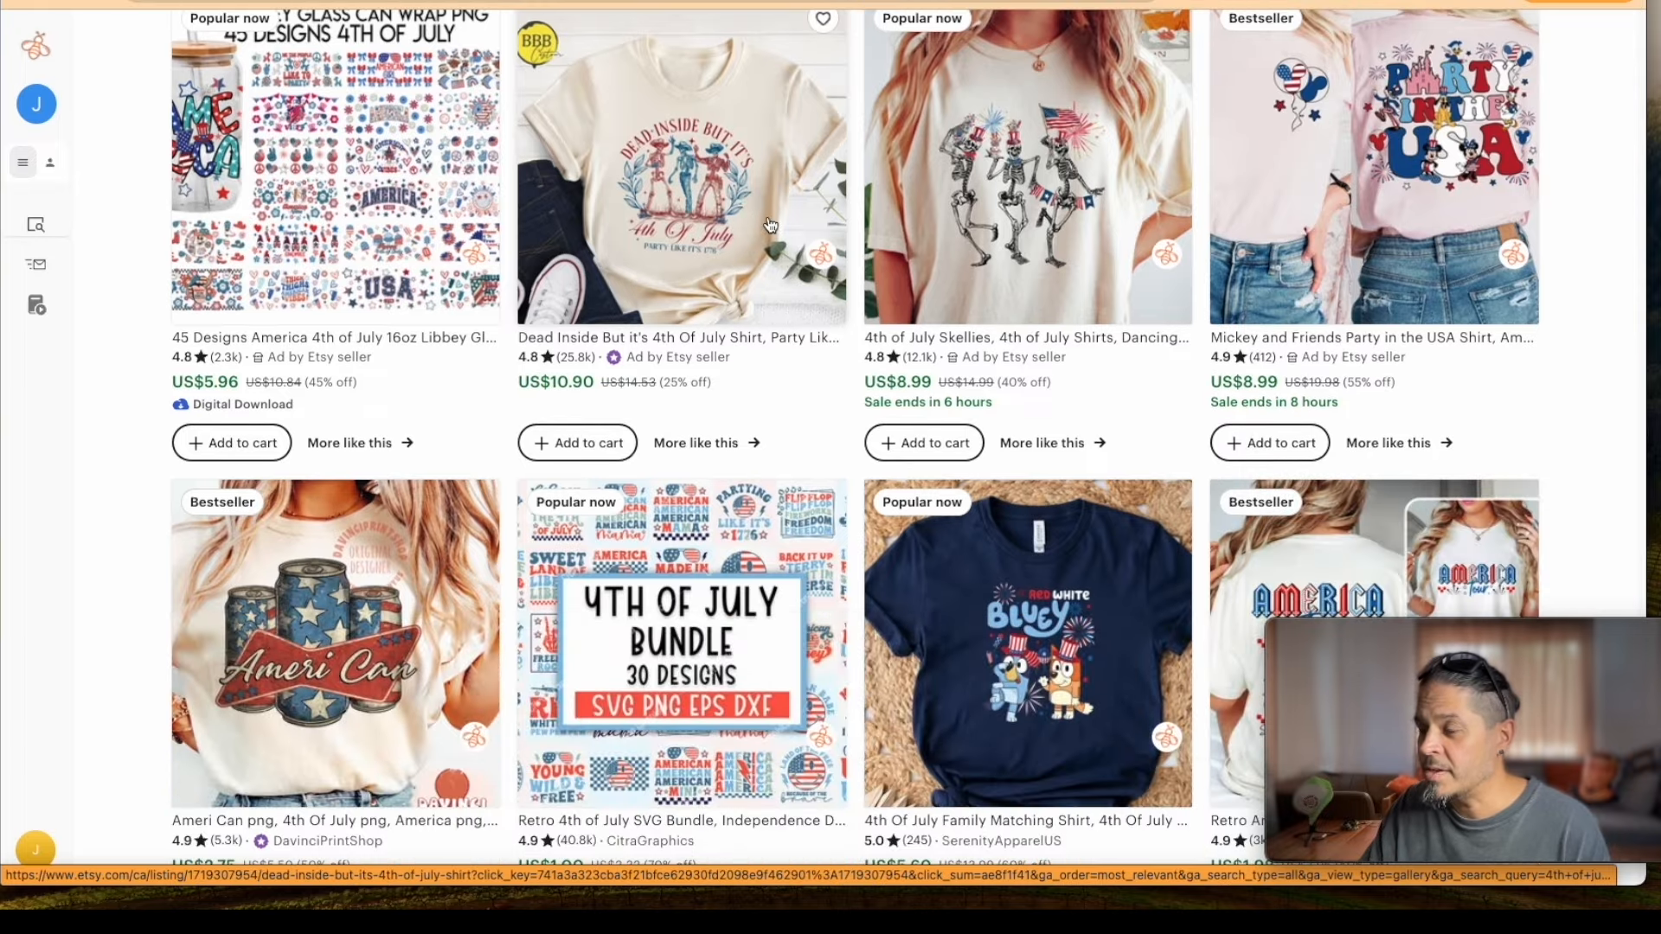
{"action": "scroll", "coordinate": [768, 259], "scroll_direction": "down", "scroll_amount": 5}
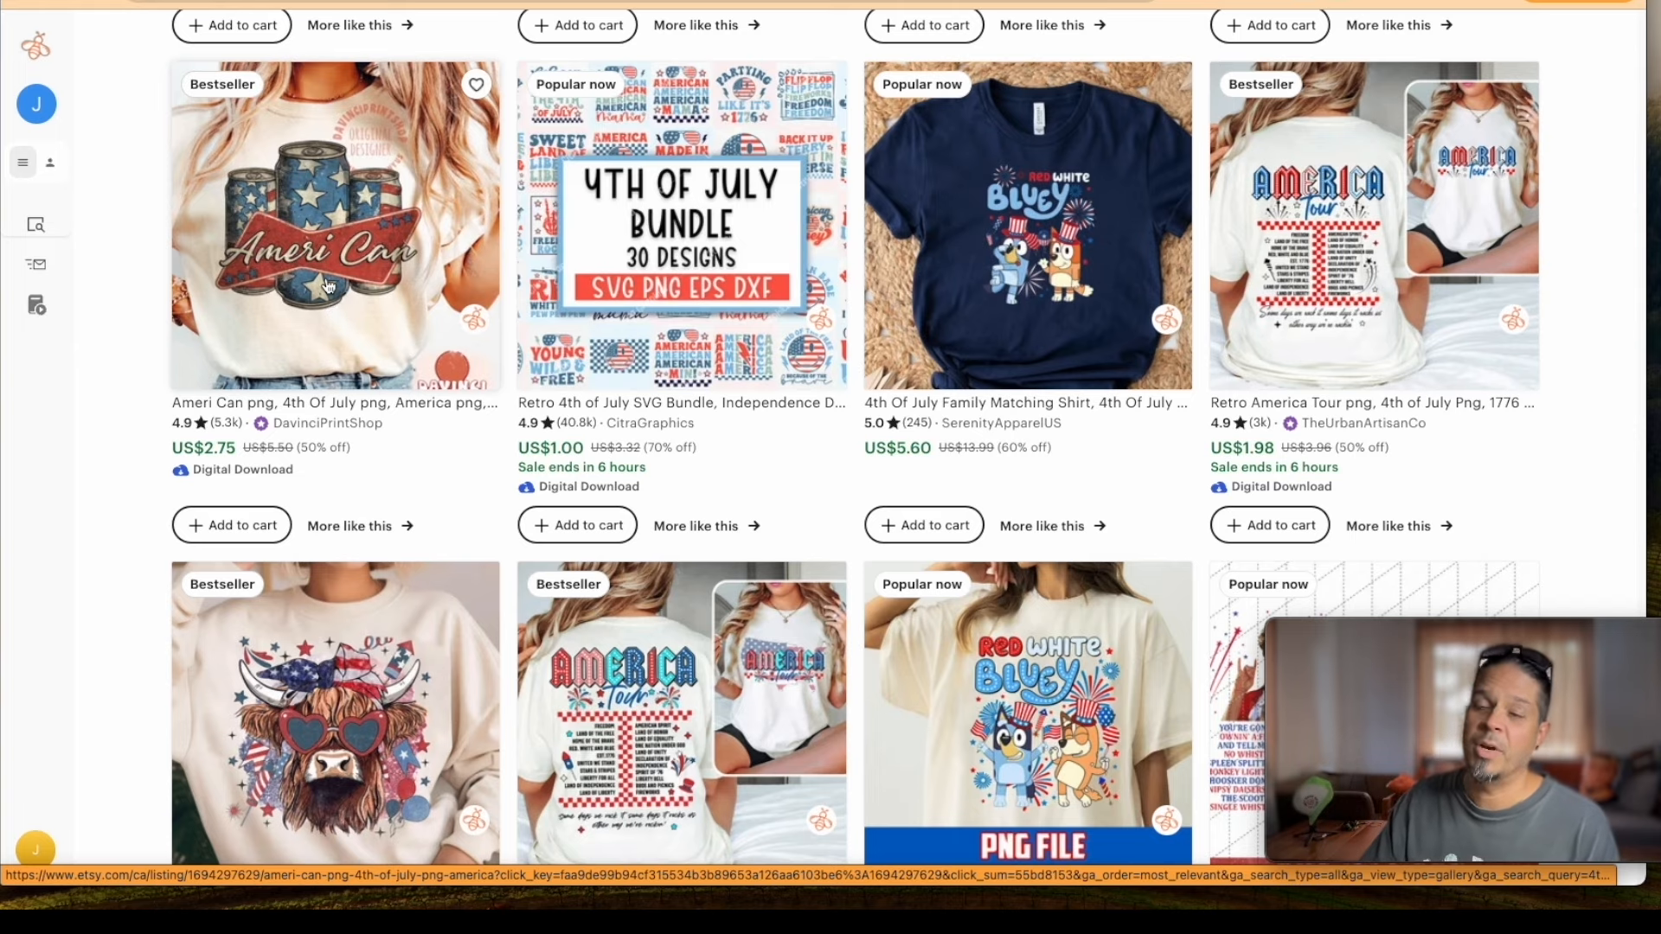
{"action": "scroll", "coordinate": [913, 396], "scroll_direction": "down", "scroll_amount": 3}
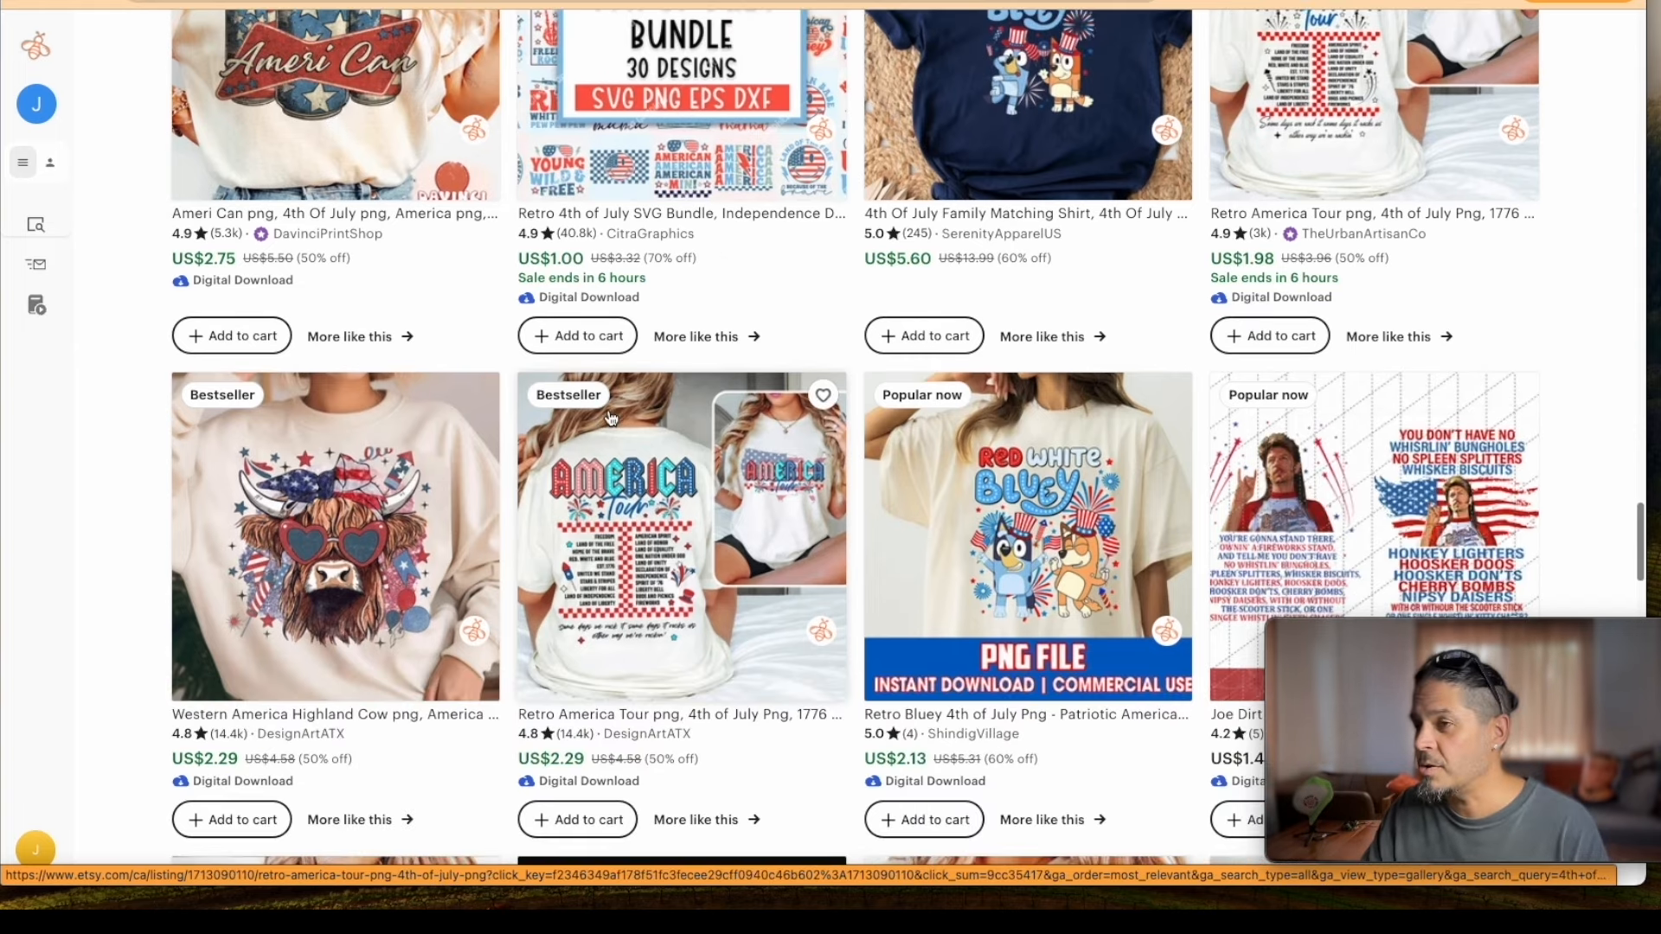
{"action": "scroll", "coordinate": [913, 396], "scroll_direction": "up", "scroll_amount": 2}
{"action": "scroll", "coordinate": [912, 396], "scroll_direction": "down", "scroll_amount": 10}
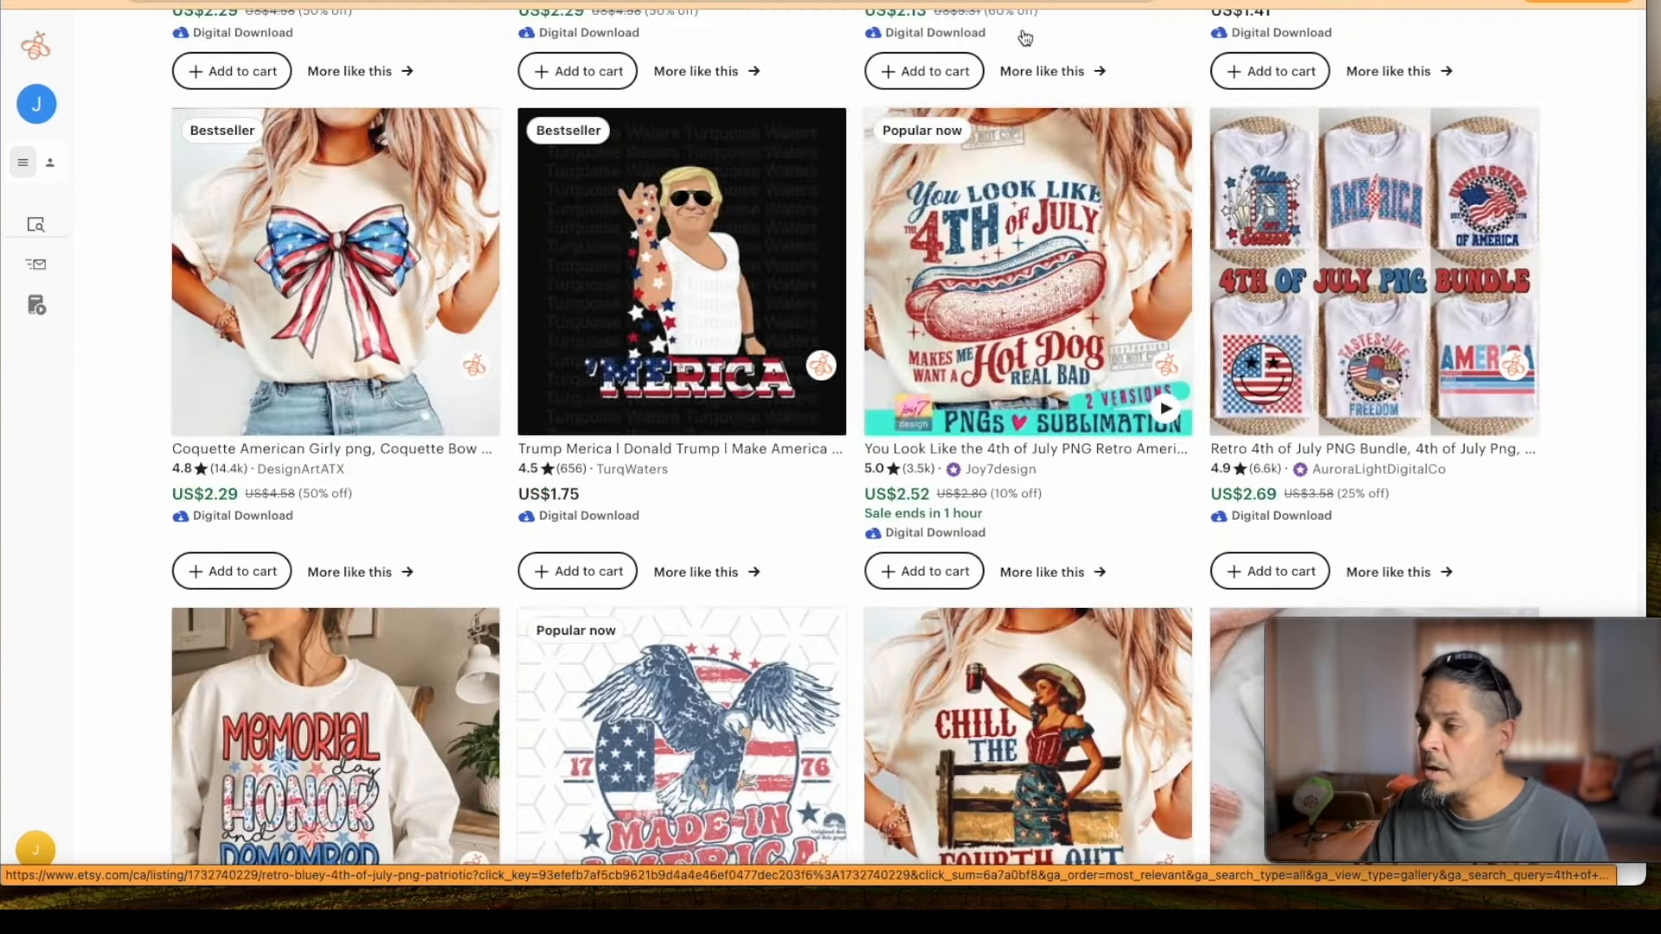
{"action": "scroll", "coordinate": [1159, 450], "scroll_direction": "down", "scroll_amount": 5}
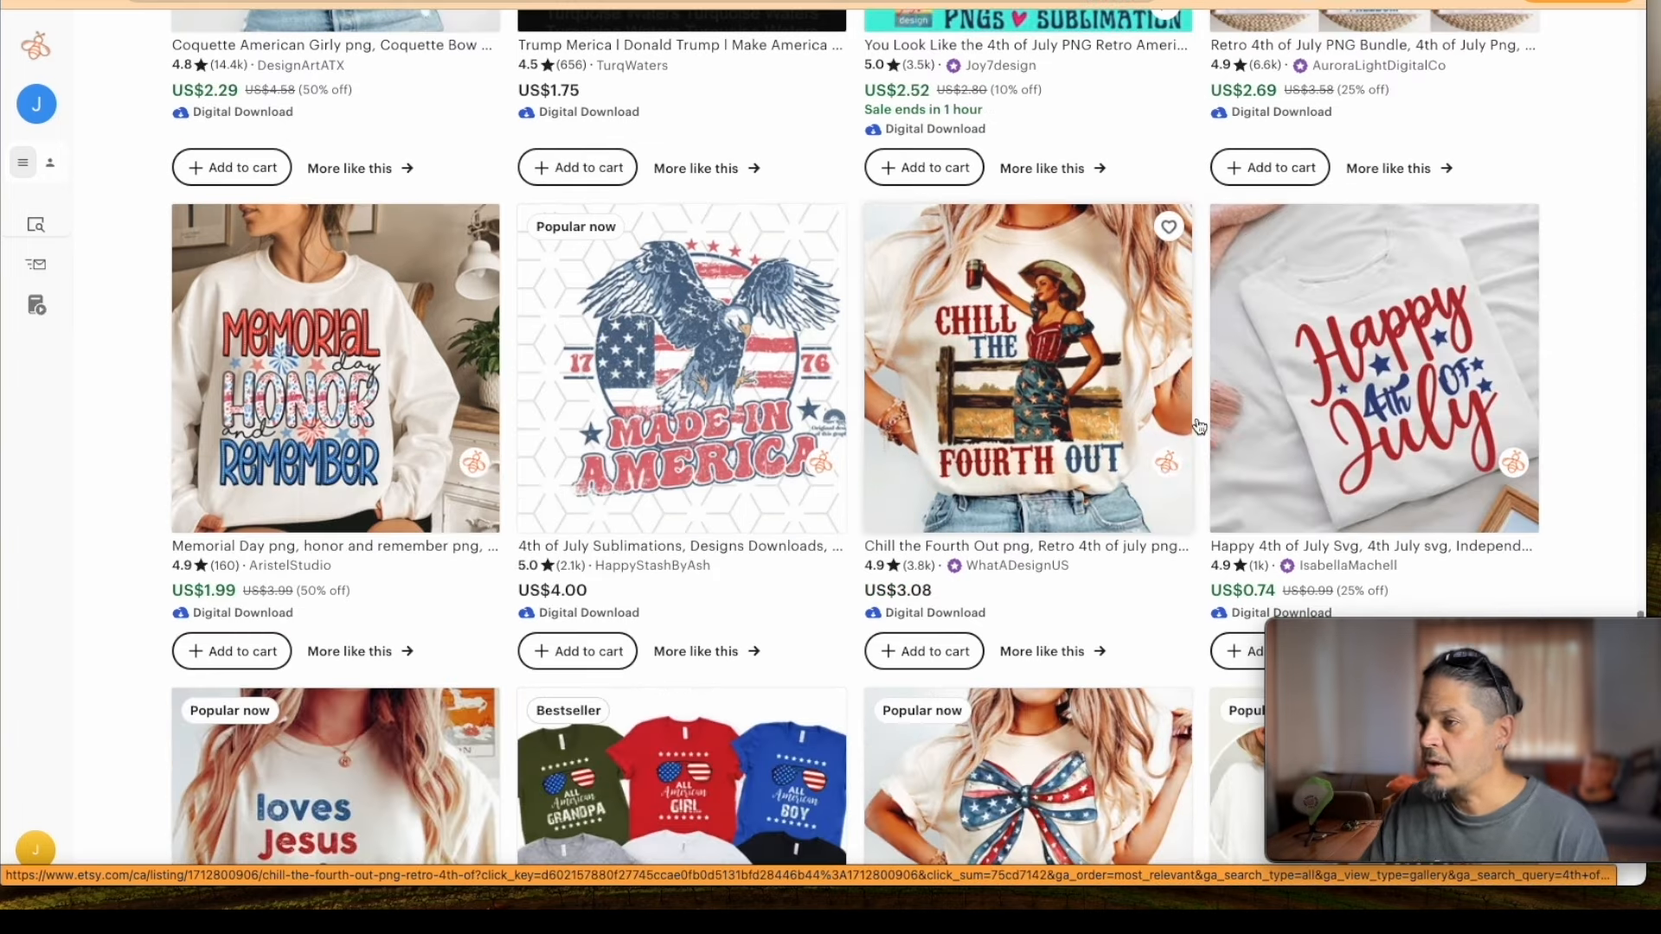
{"action": "scroll", "coordinate": [1178, 481], "scroll_direction": "up", "scroll_amount": 1}
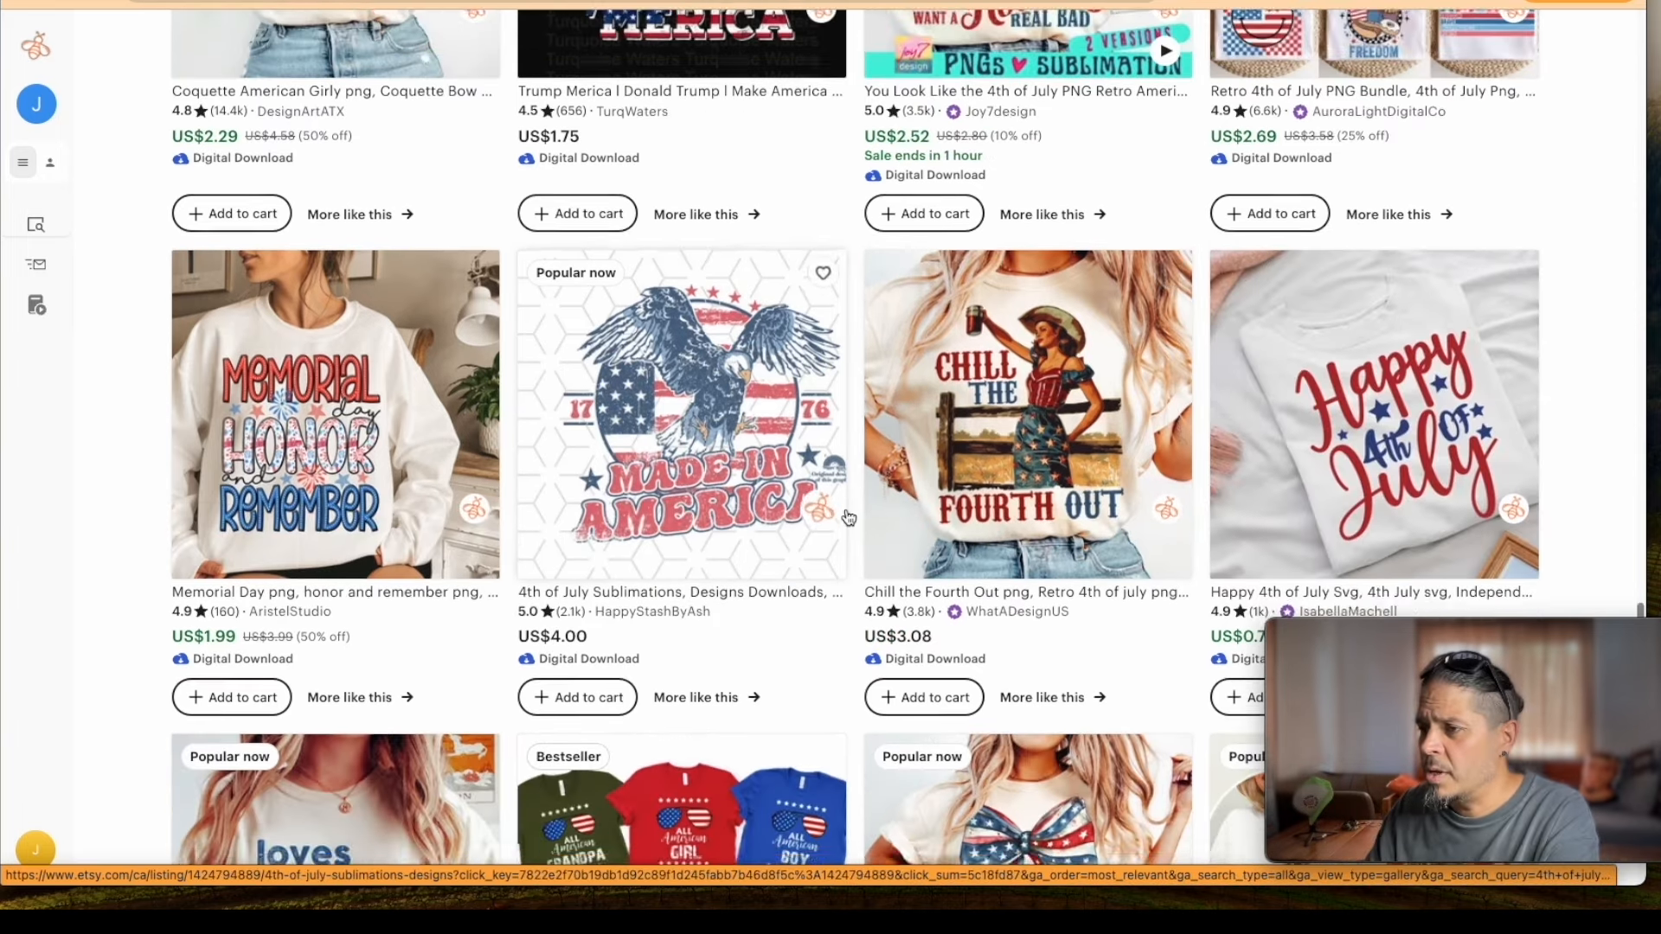
{"action": "scroll", "coordinate": [687, 276], "scroll_direction": "down", "scroll_amount": 2}
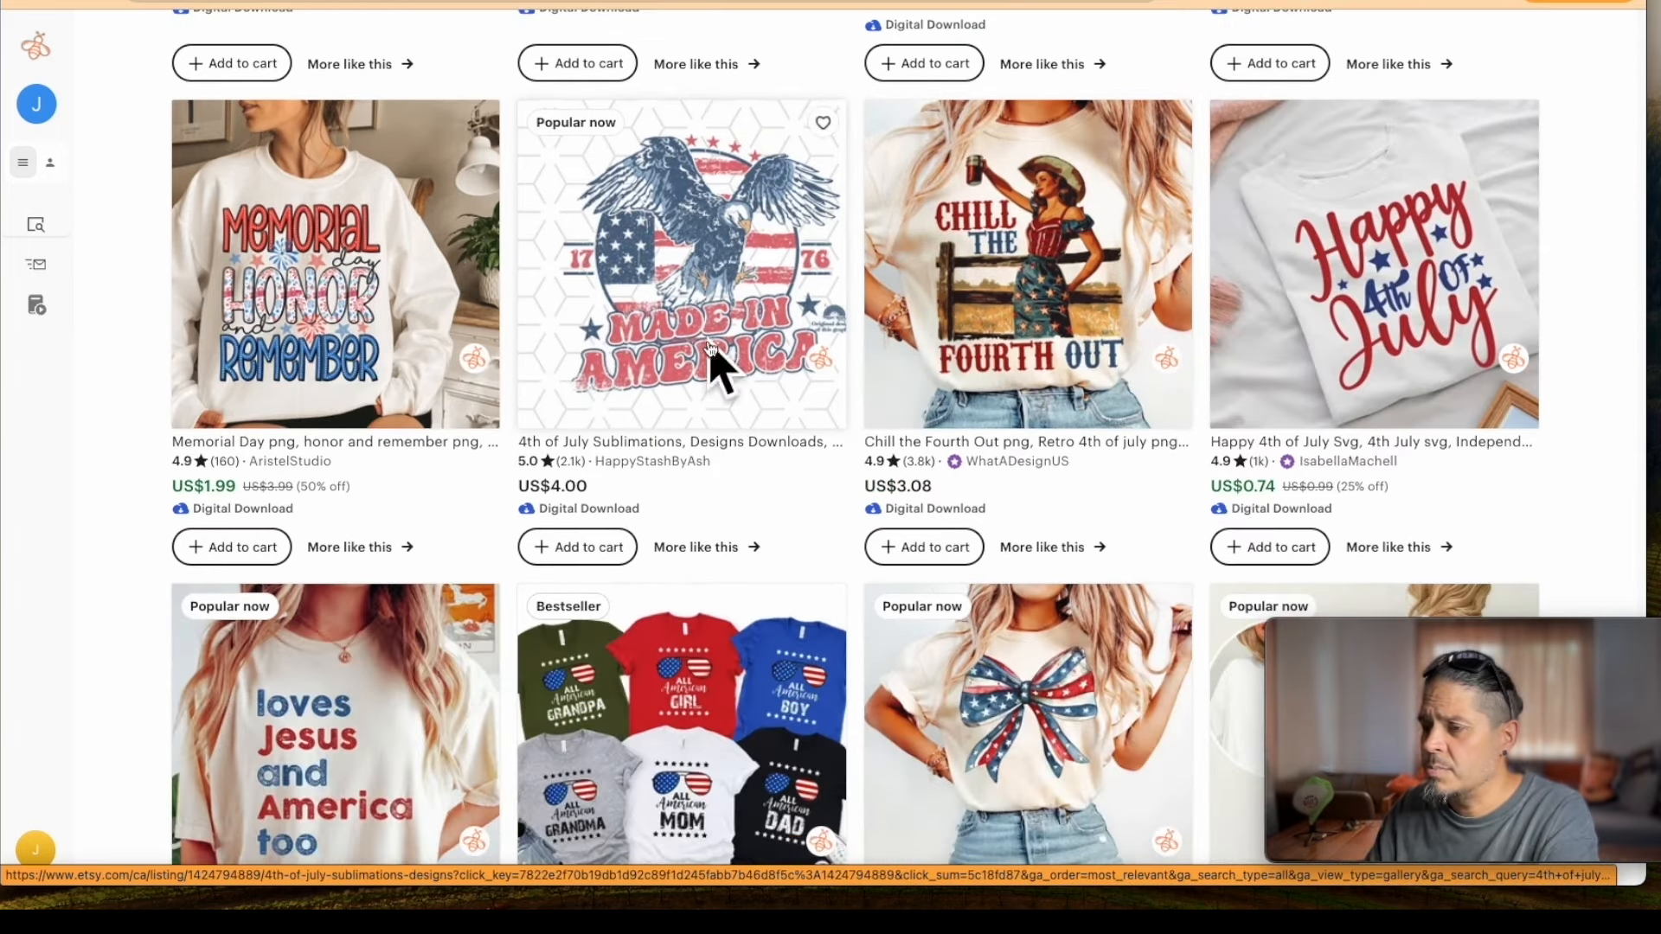
{"action": "scroll", "coordinate": [711, 348], "scroll_direction": "down", "scroll_amount": 1}
{"action": "scroll", "coordinate": [711, 348], "scroll_direction": "up", "scroll_amount": 1}
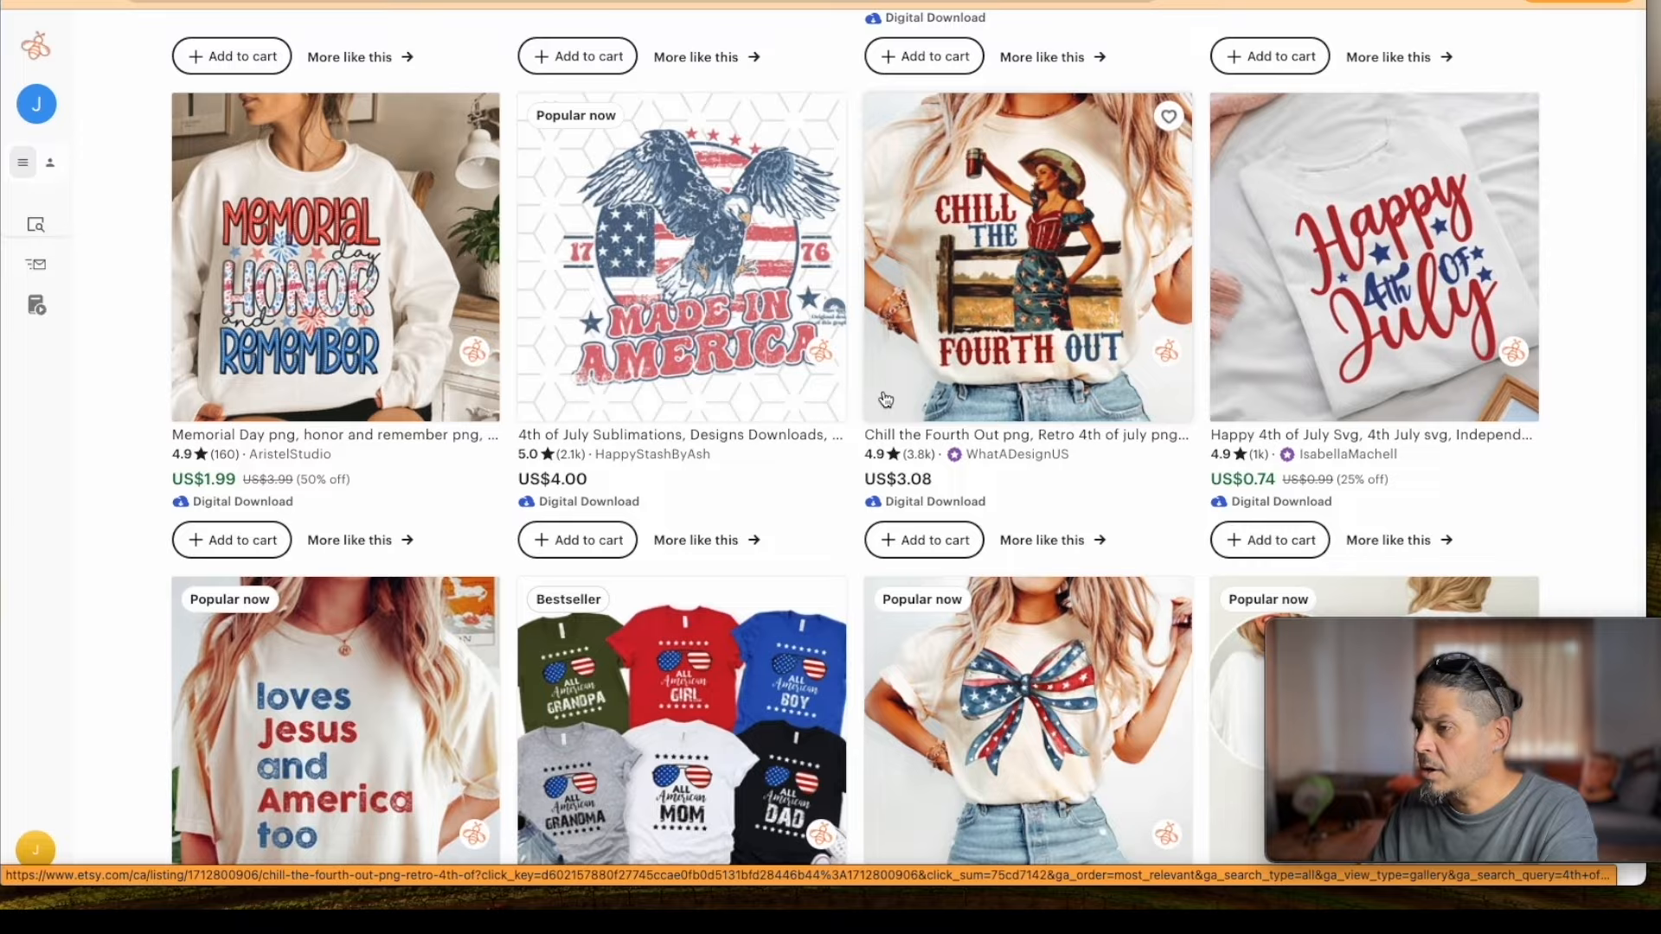
{"action": "scroll", "coordinate": [852, 411], "scroll_direction": "down", "scroll_amount": 1}
{"action": "scroll", "coordinate": [852, 407], "scroll_direction": "down", "scroll_amount": 4}
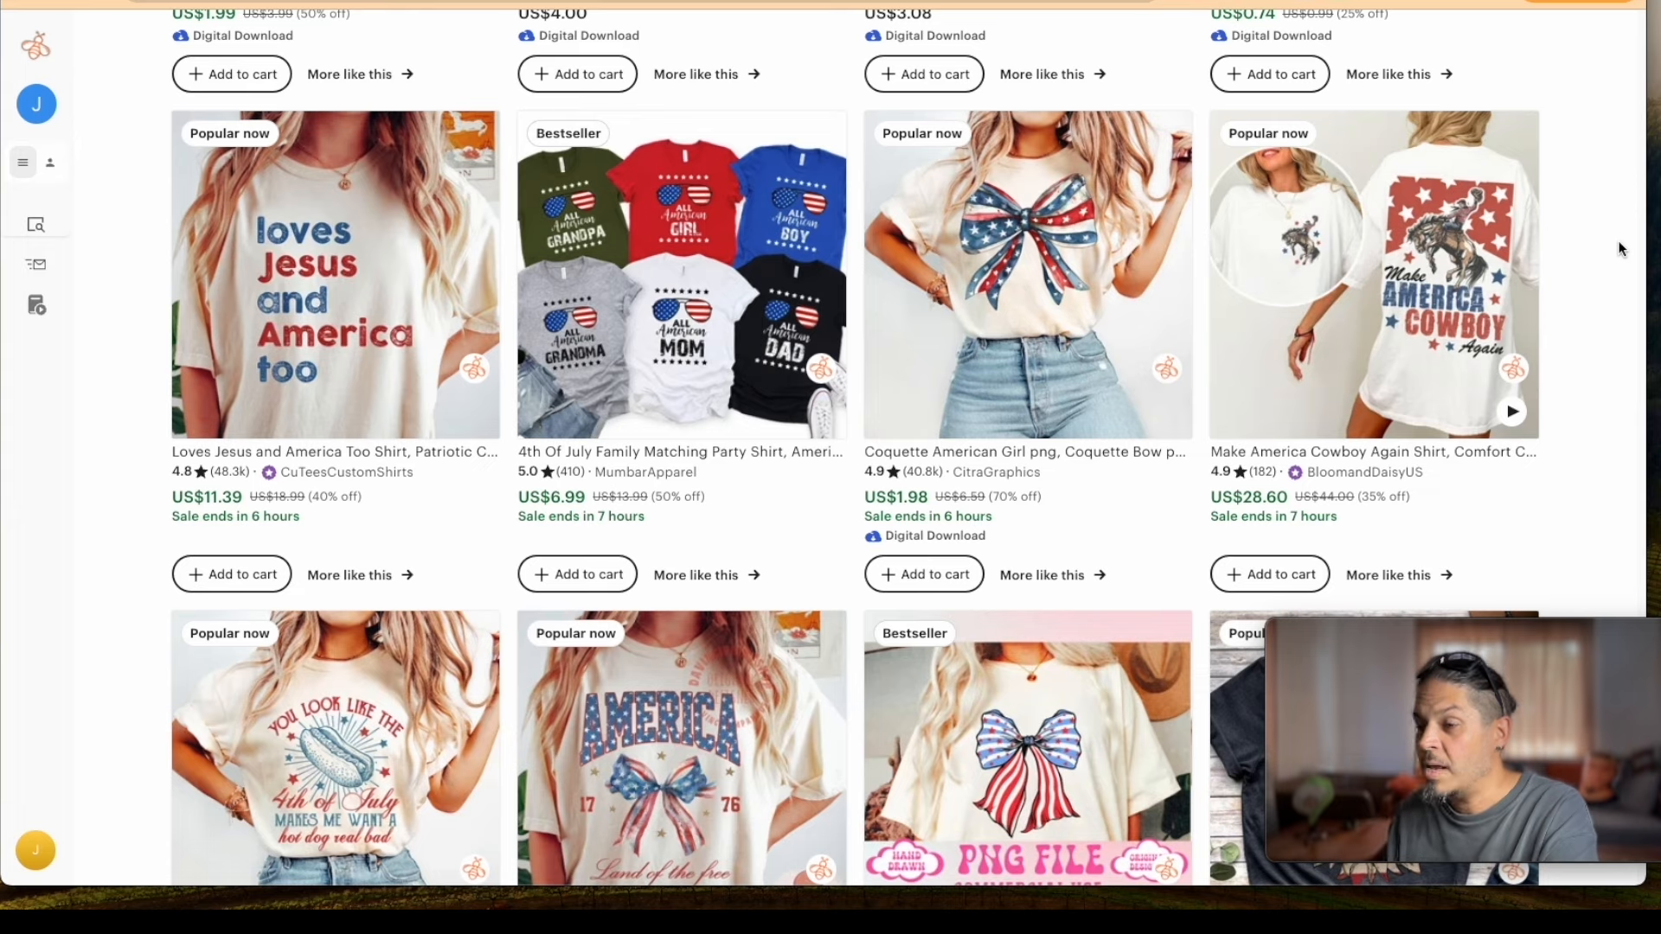
Search for "4th of july tshirt" and list EverBee Product Analytics results from the entire database, sorted by monthly revenue
{"action": "scroll", "coordinate": [1609, 285], "scroll_direction": "up", "scroll_amount": 1}
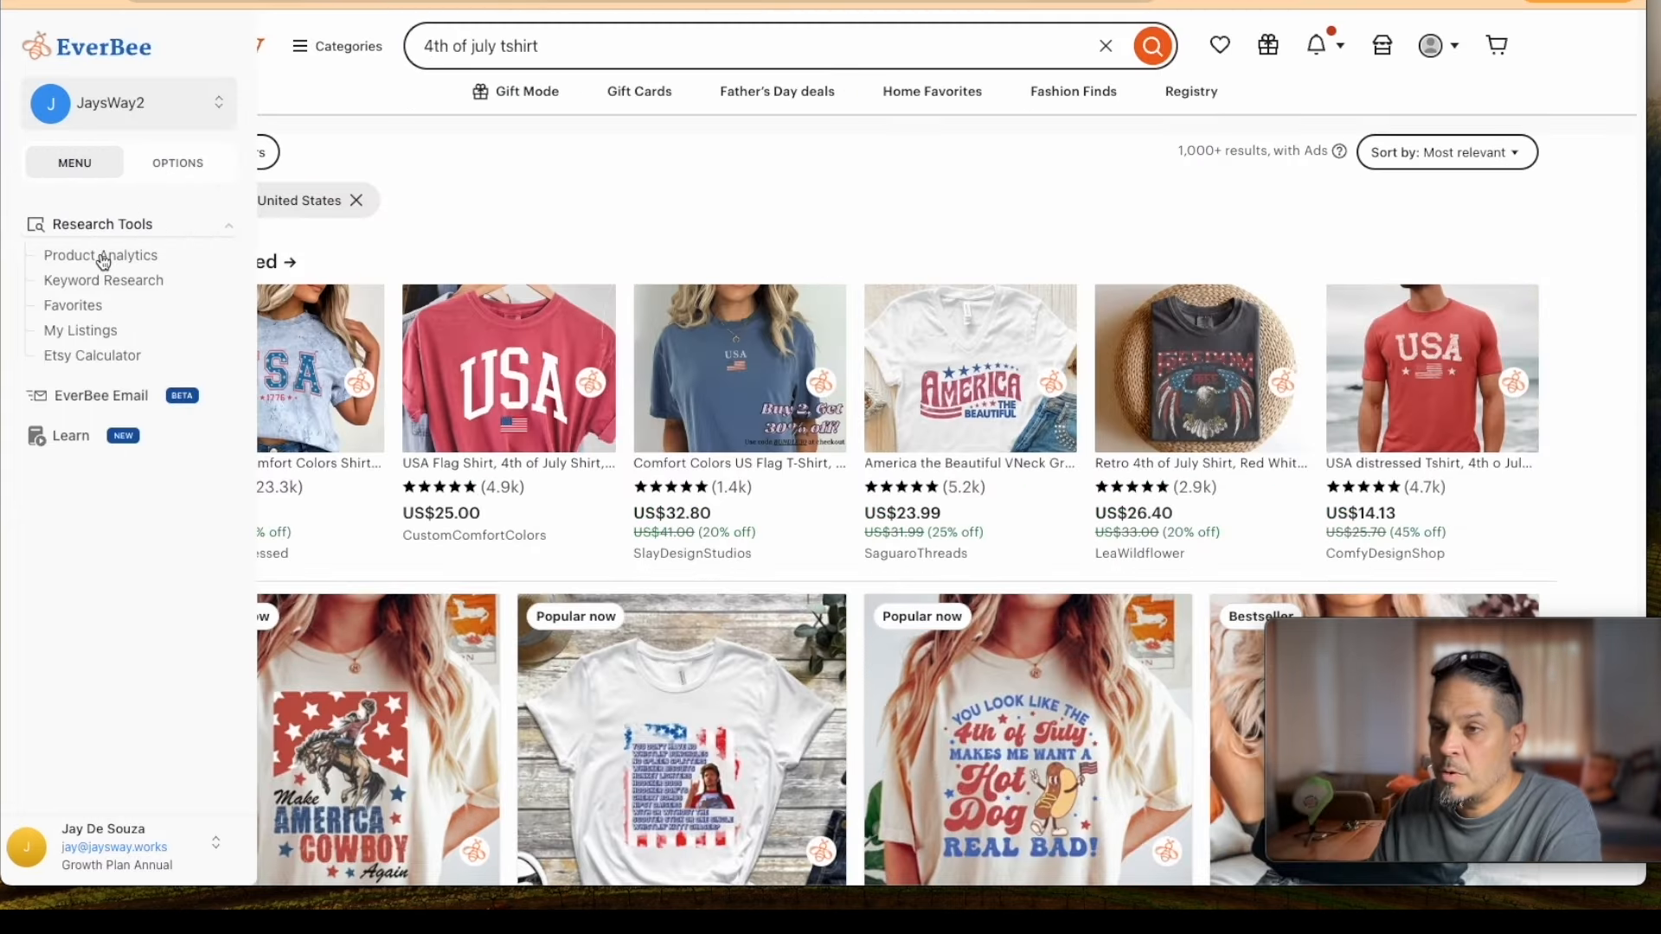
{"action": "left_click", "coordinate": [100, 252]}
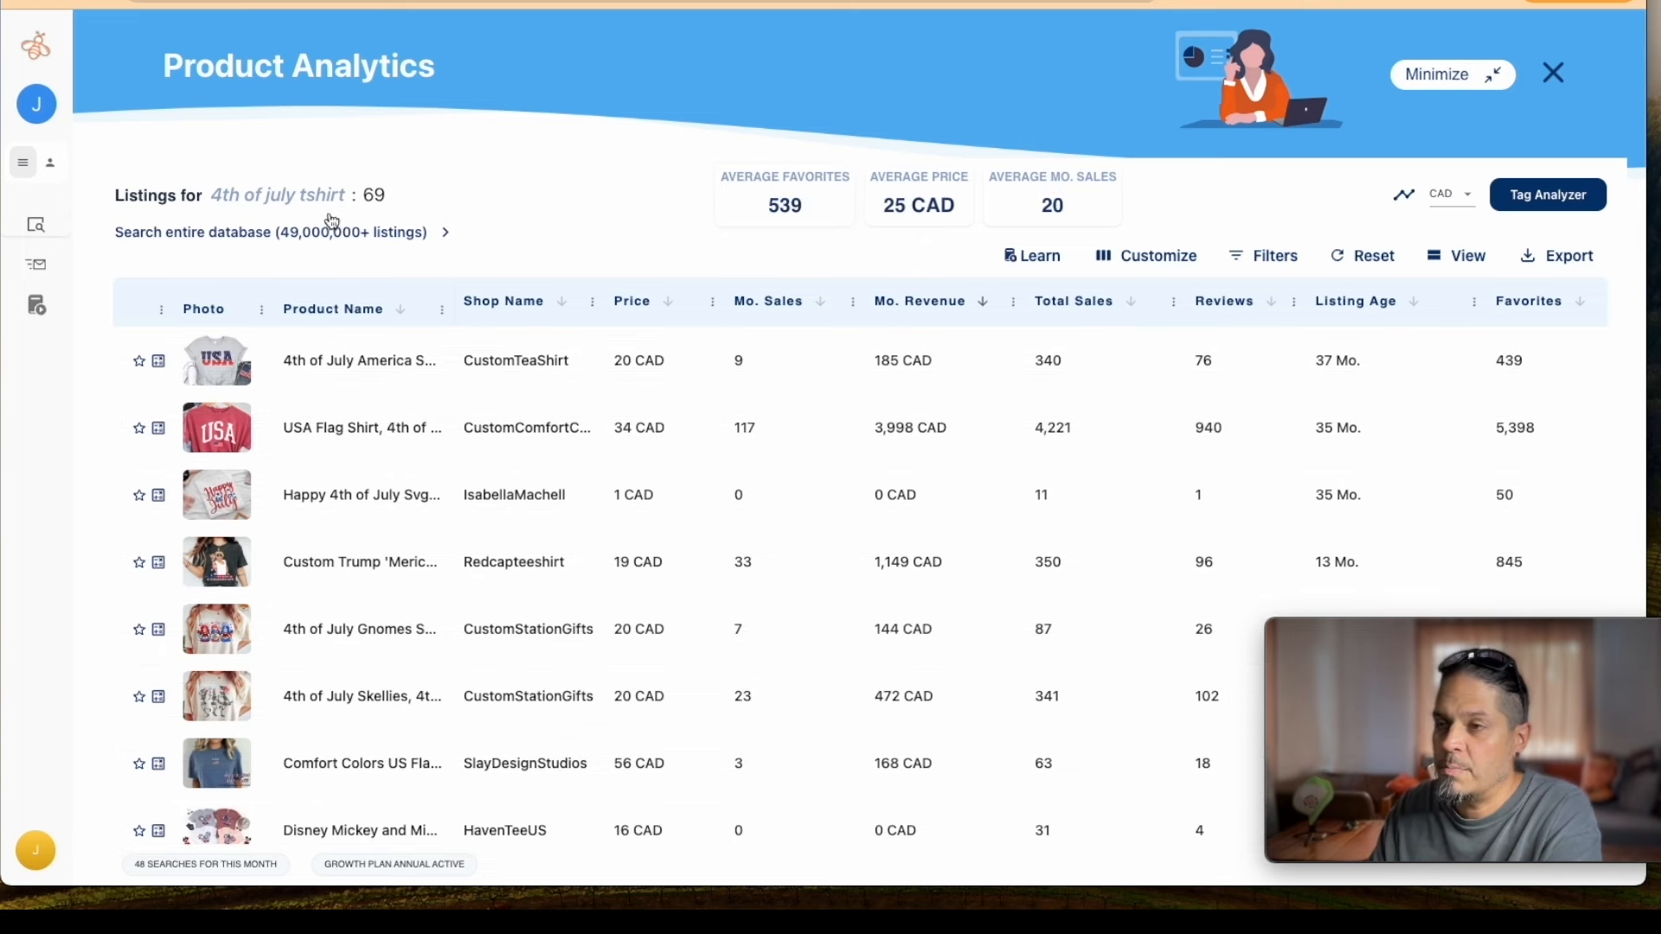
{"action": "left_click", "coordinate": [434, 232]}
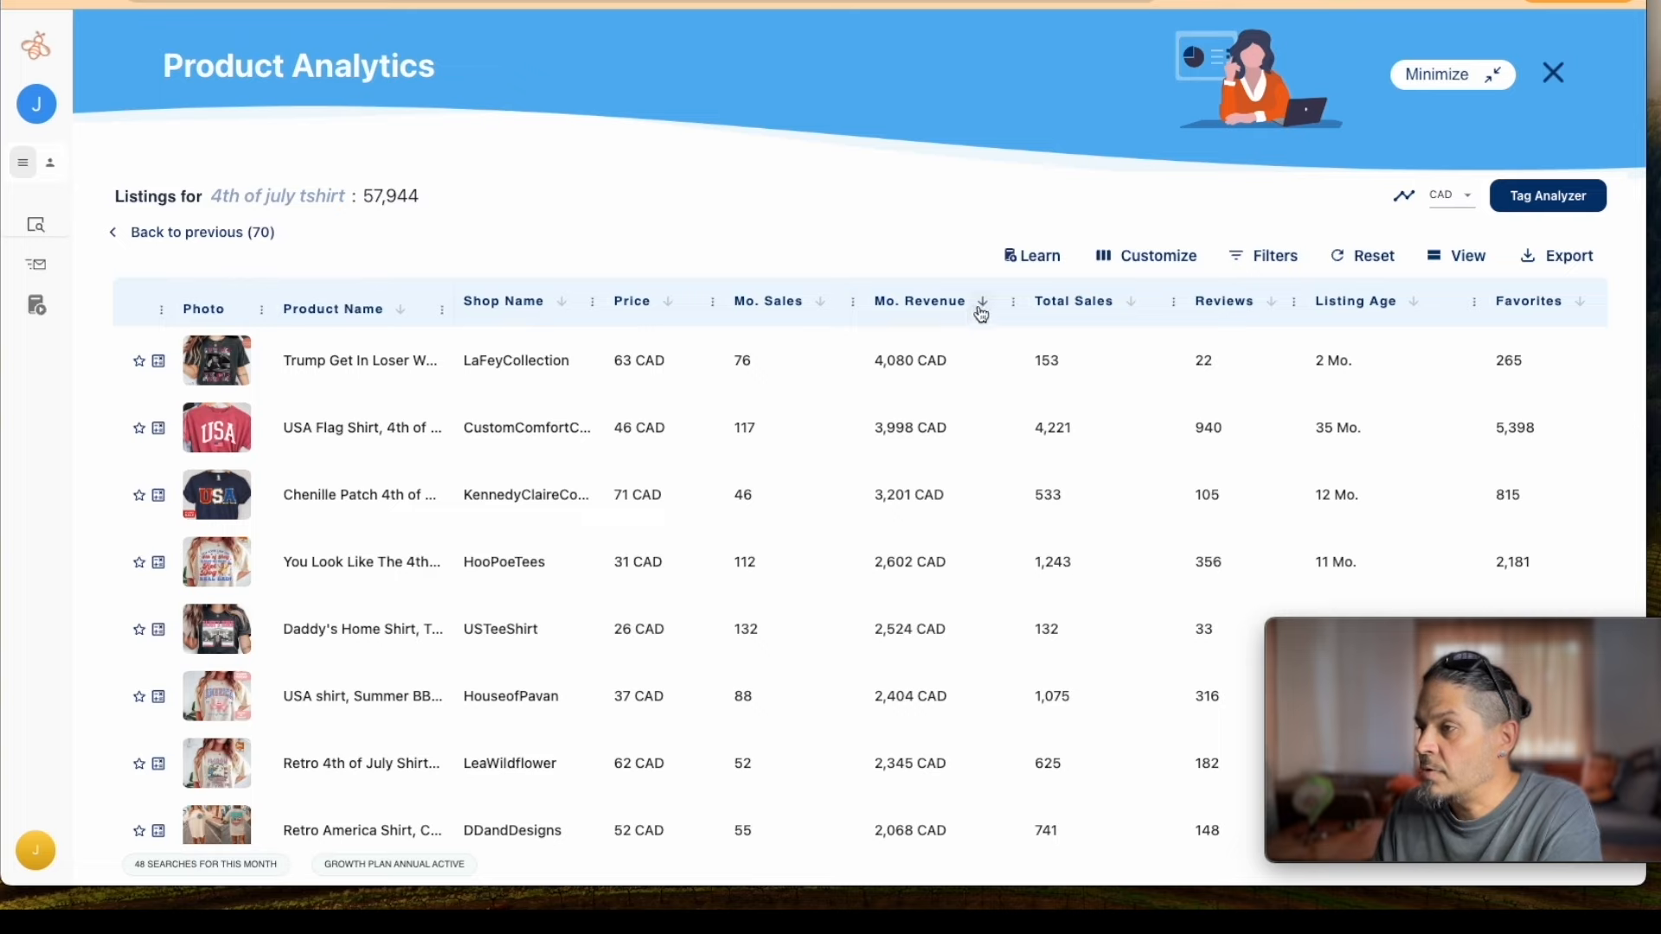
{"action": "left_click", "coordinate": [983, 303]}
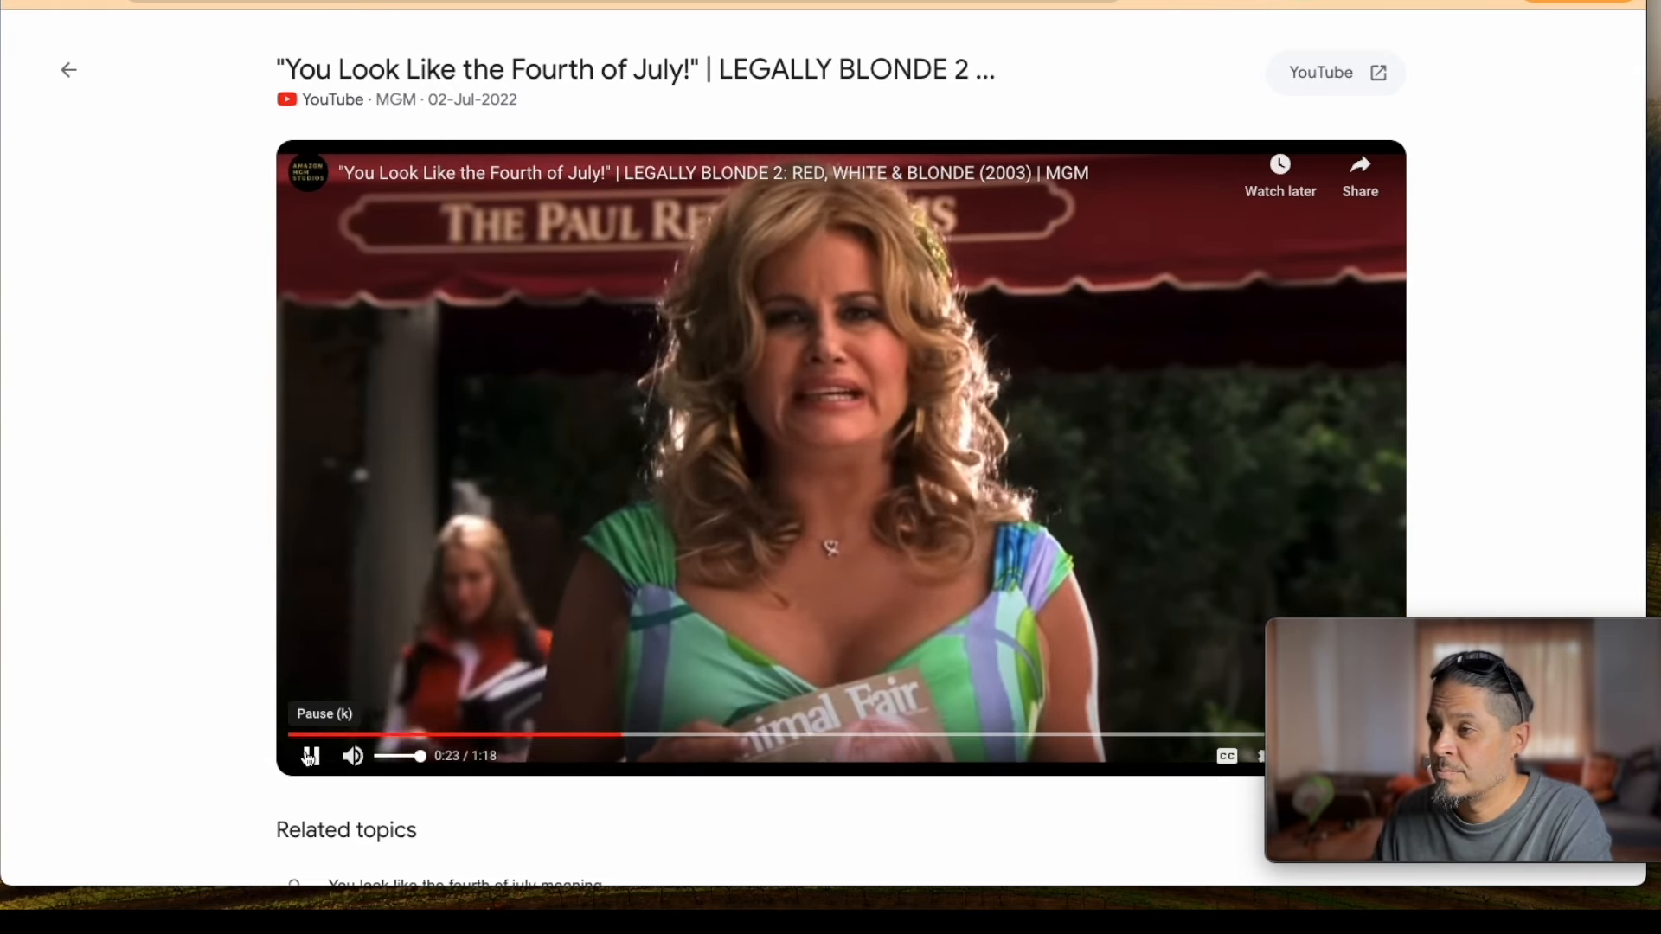
Pause the "You Look Like the Fourth of July!" movie clip and review the hot dog shirt's listing details in EverBee
{"action": "left_click", "coordinate": [309, 757]}
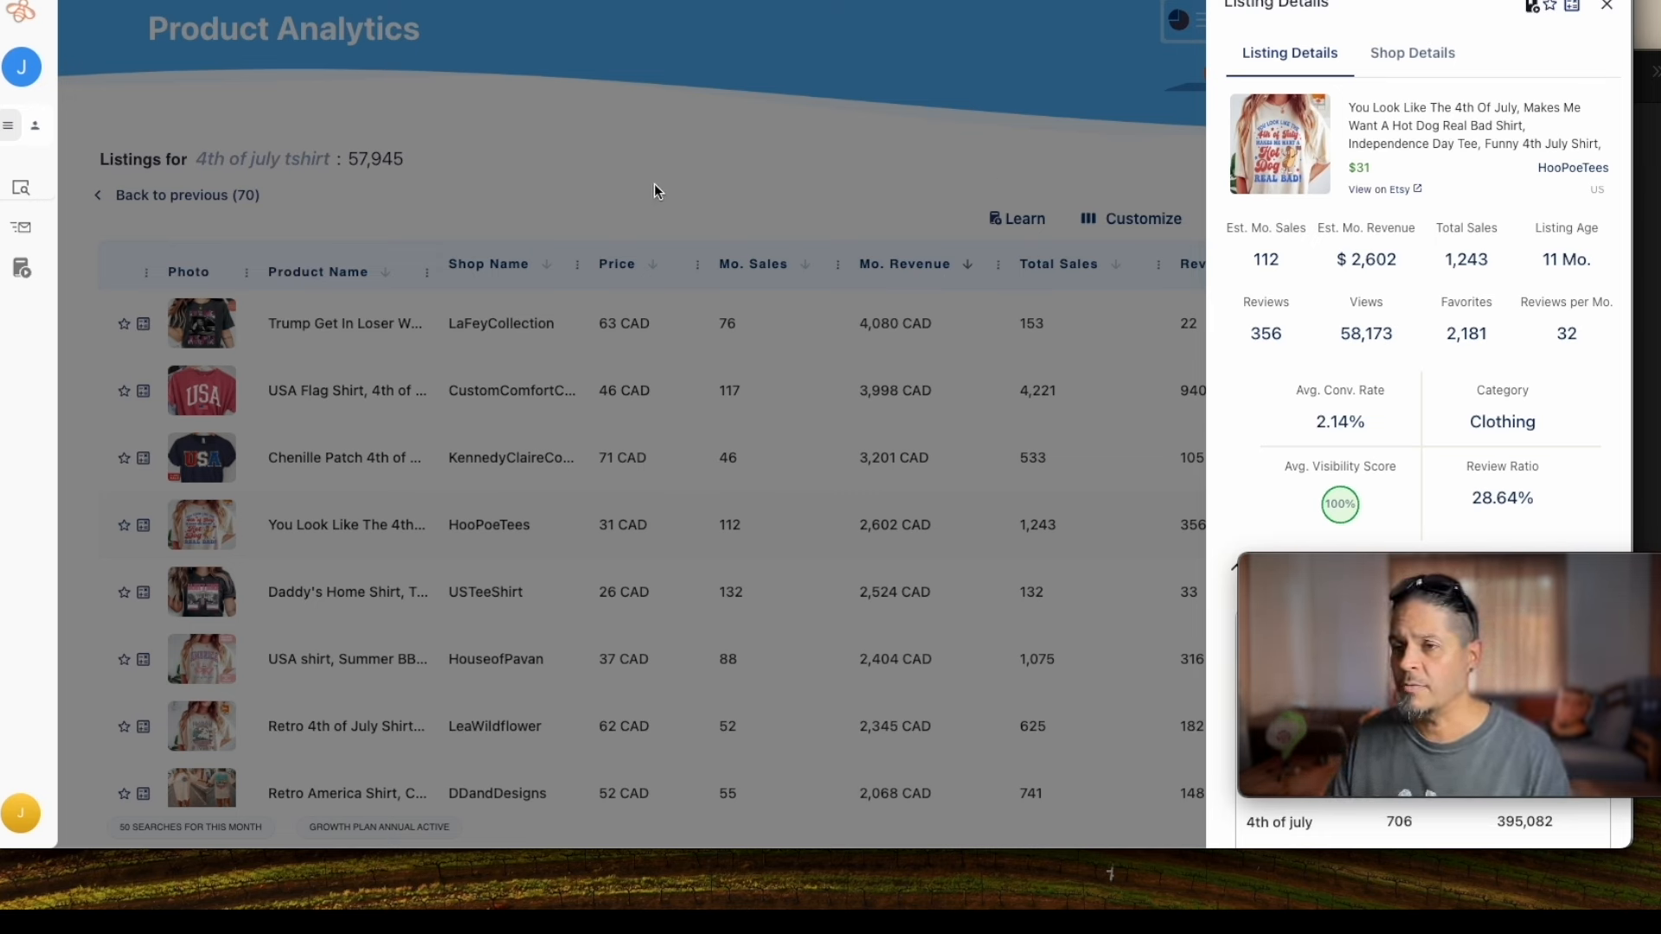
{"action": "mouse_move", "coordinate": [22, 267]}
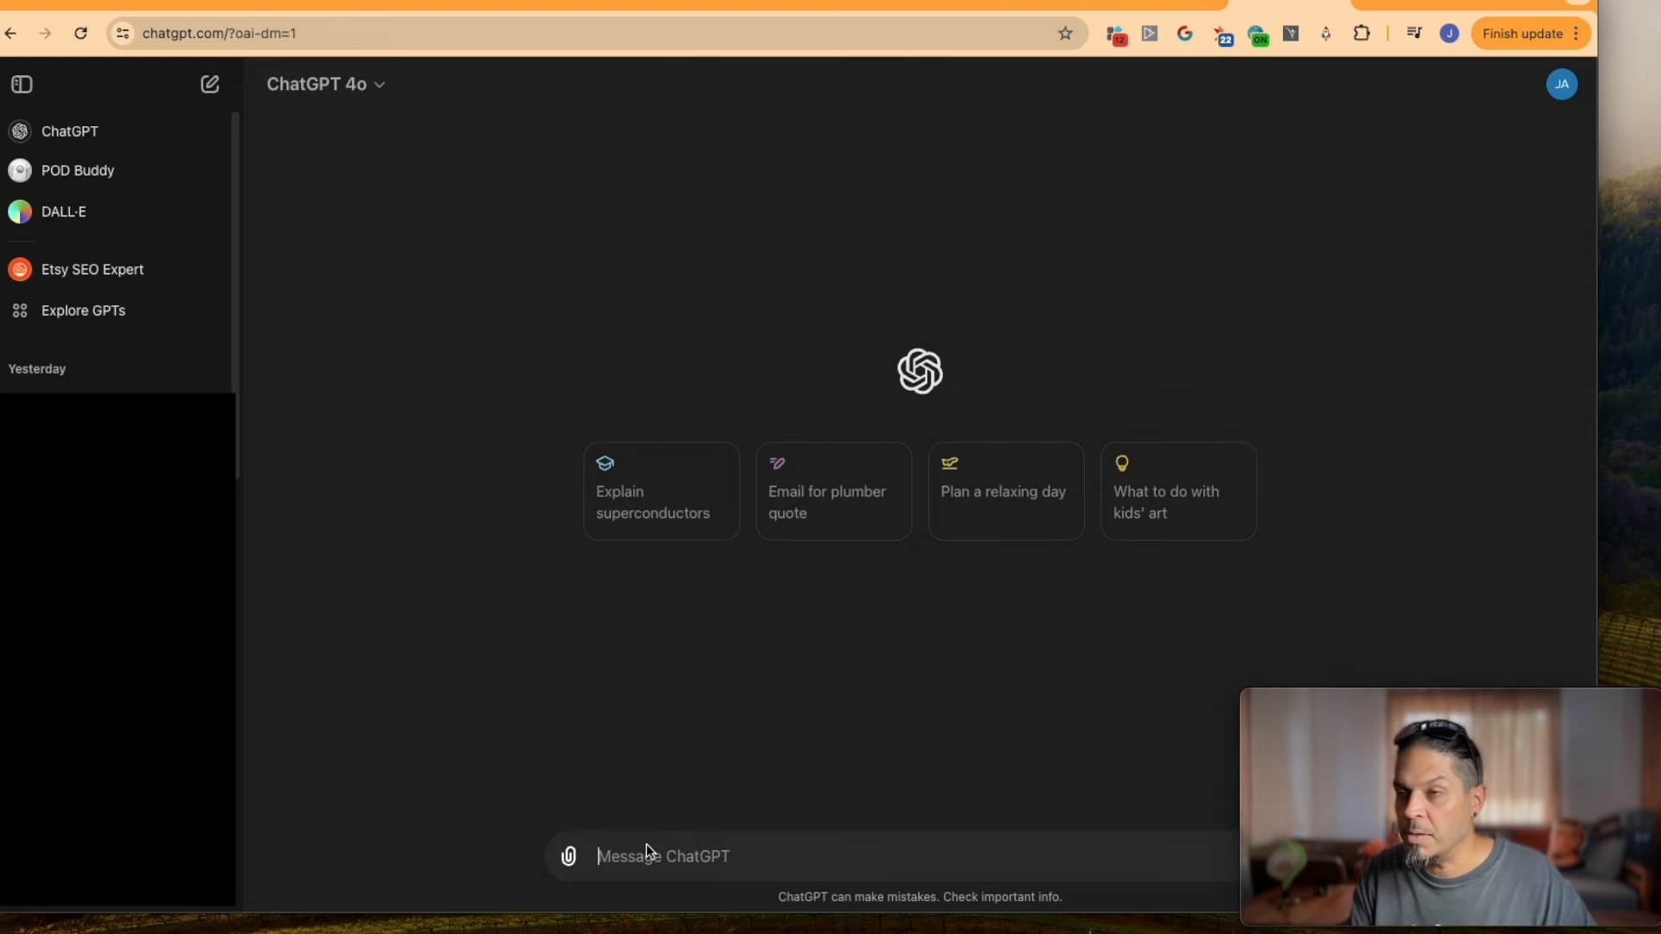
Ask ChatGPT for ideas for funny t-shirt phrases combining hotdogs and 4th of July
{"action": "type", "text": "give me some ideas for funny phrases to put on a t-shirt combining hotdogs and 4th of july"}
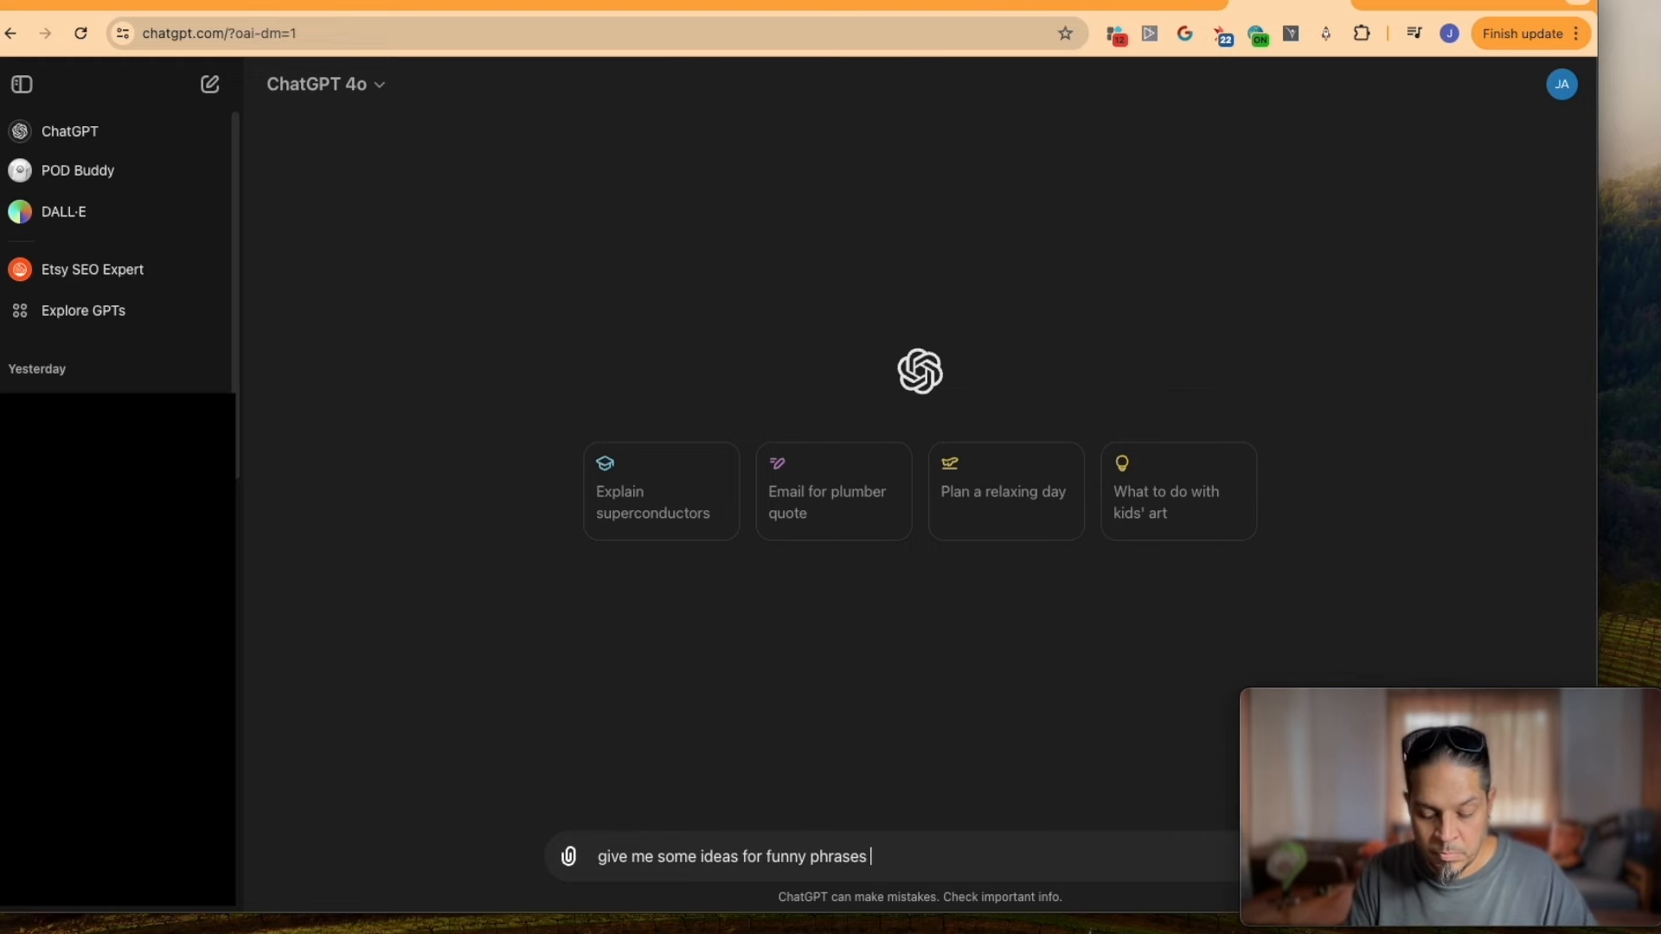
{"action": "key", "text": "Return"}
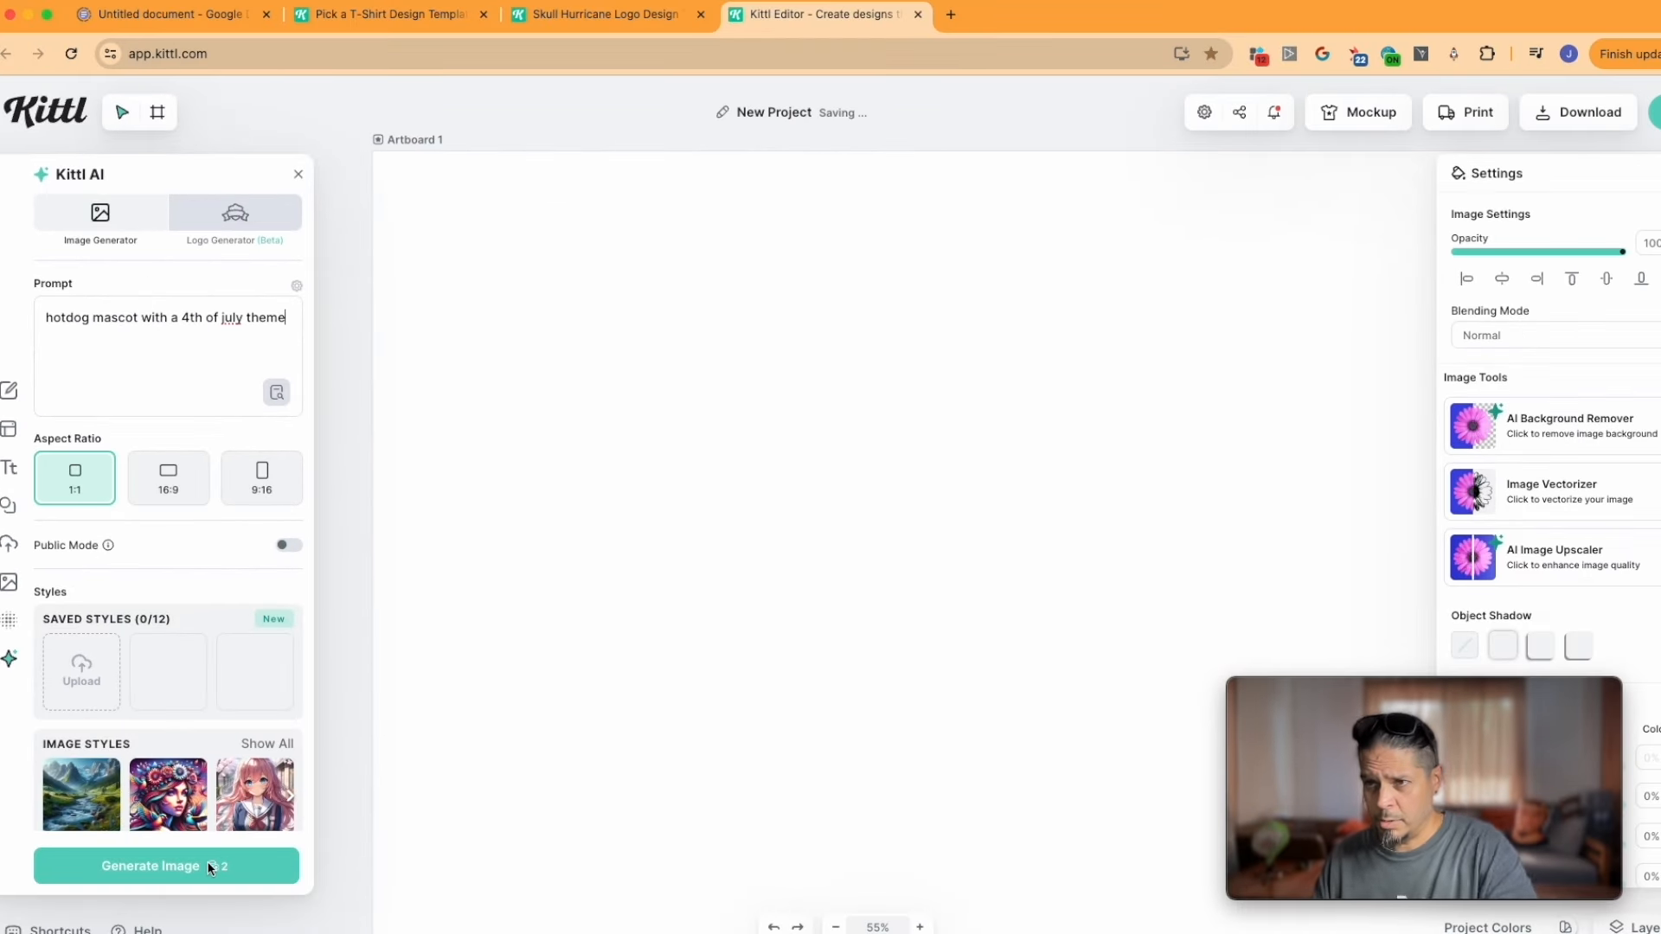
Generate several images of a "hotdog mascot with a 4th of july theme" in Kittl AI, using the Mascot clipart style
{"action": "scroll", "coordinate": [199, 649], "scroll_direction": "down", "scroll_amount": 3}
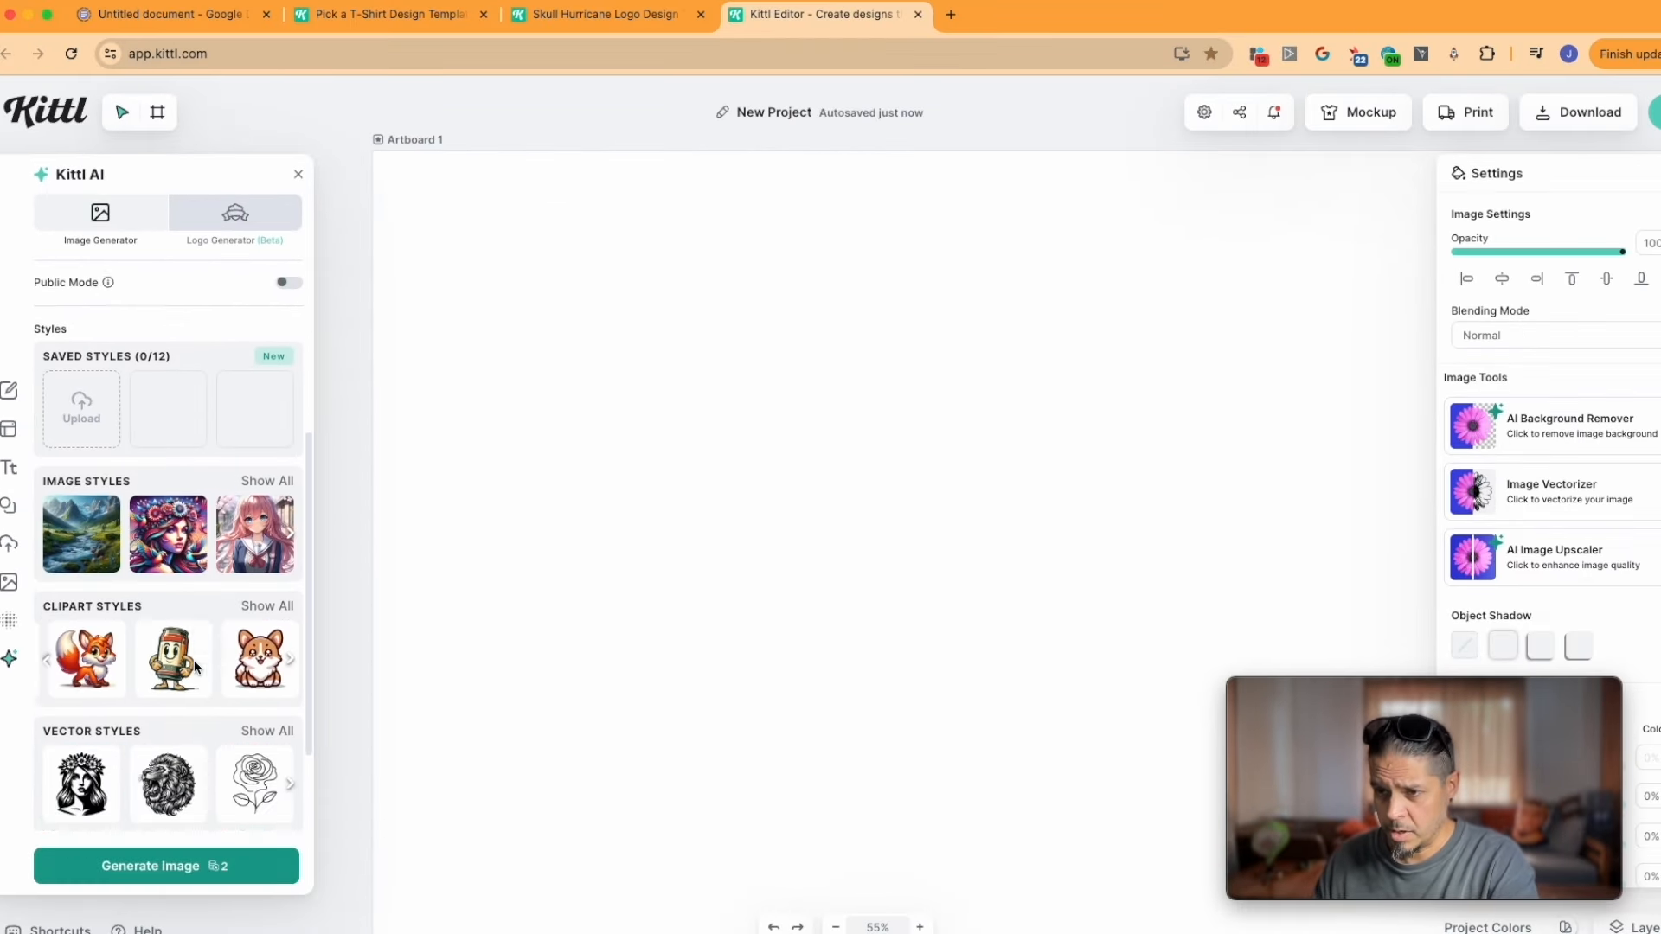
{"action": "scroll", "coordinate": [196, 459], "scroll_direction": "up", "scroll_amount": 3}
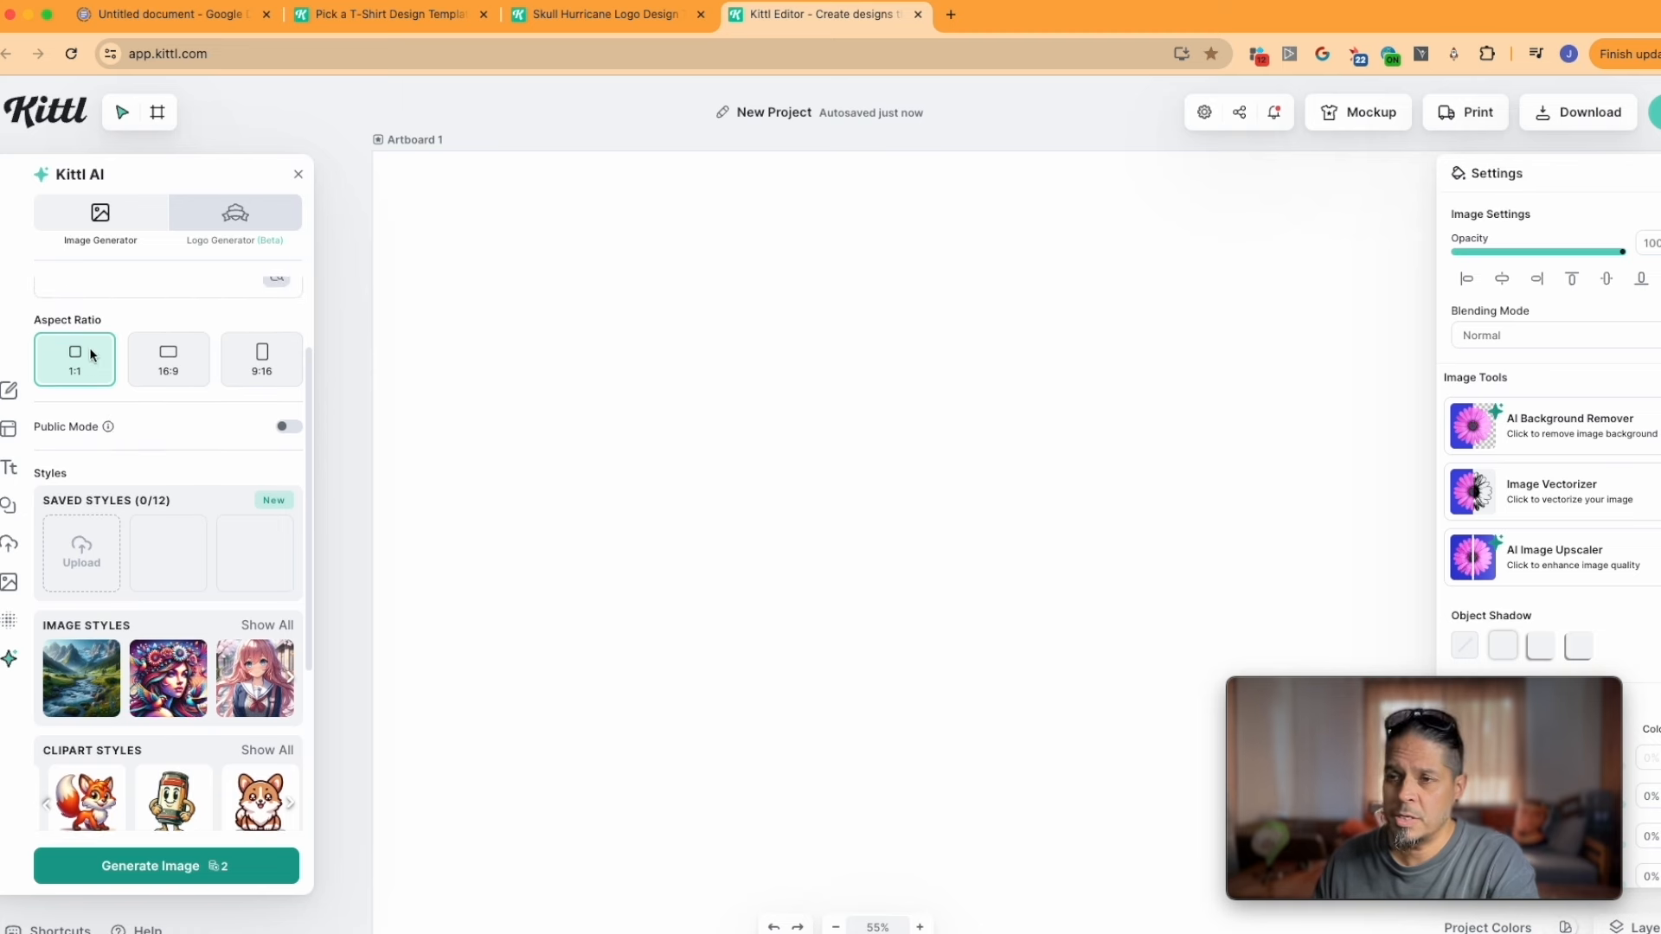
{"action": "scroll", "coordinate": [164, 744], "scroll_direction": "down", "scroll_amount": 2}
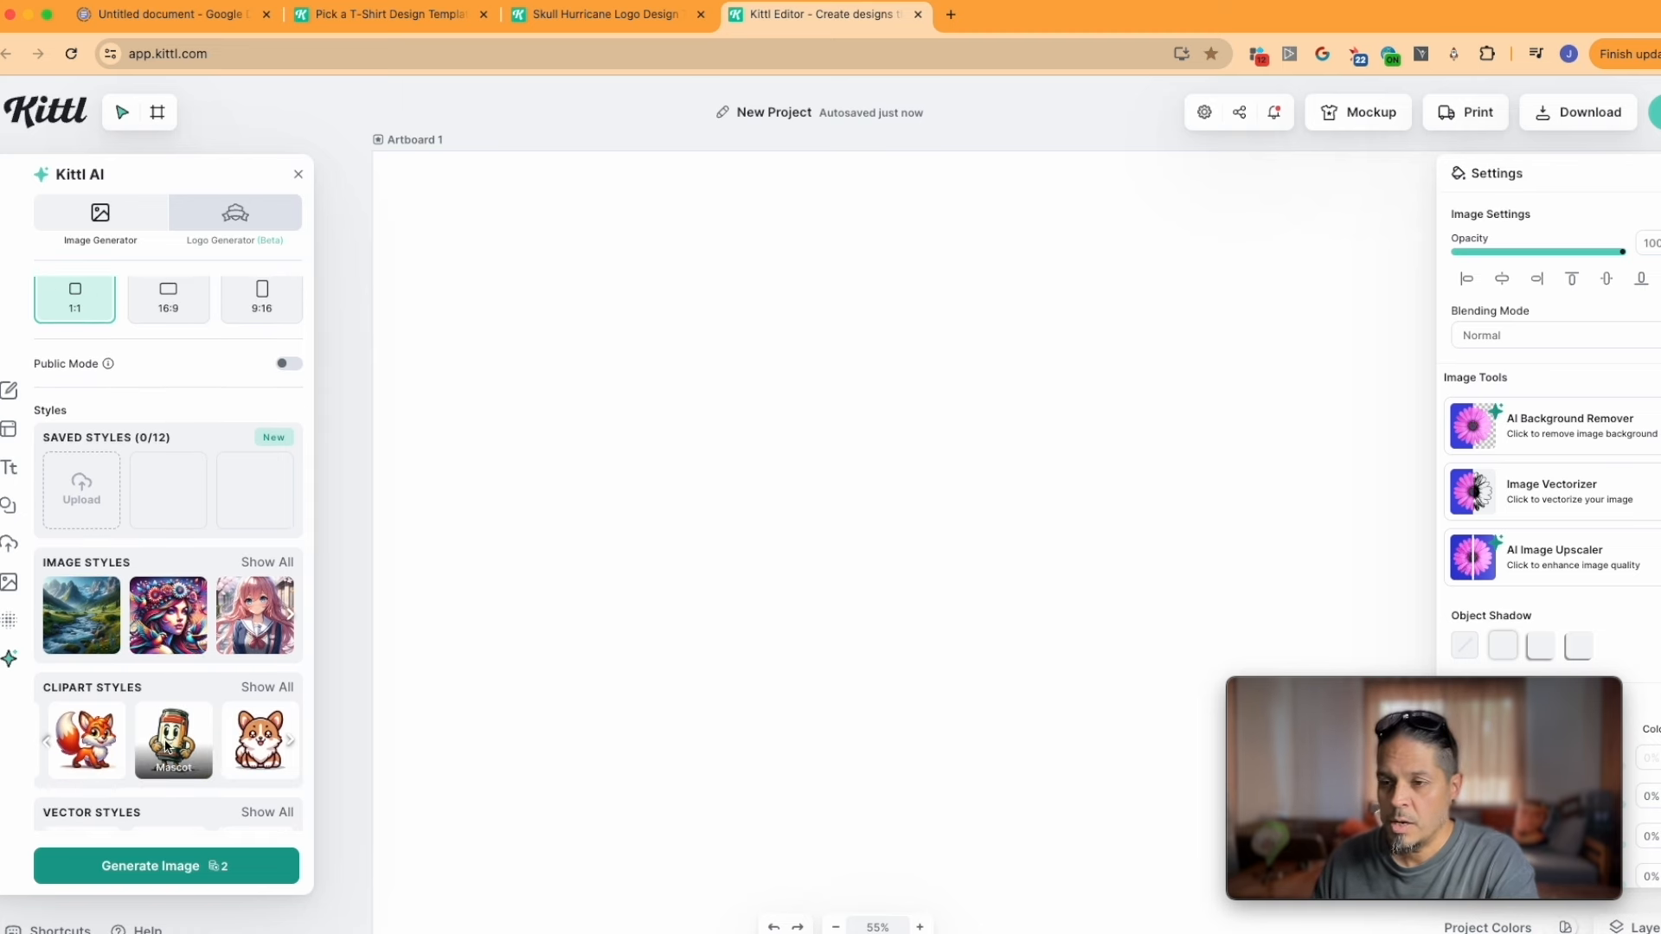
{"action": "scroll", "coordinate": [168, 742], "scroll_direction": "down", "scroll_amount": 2}
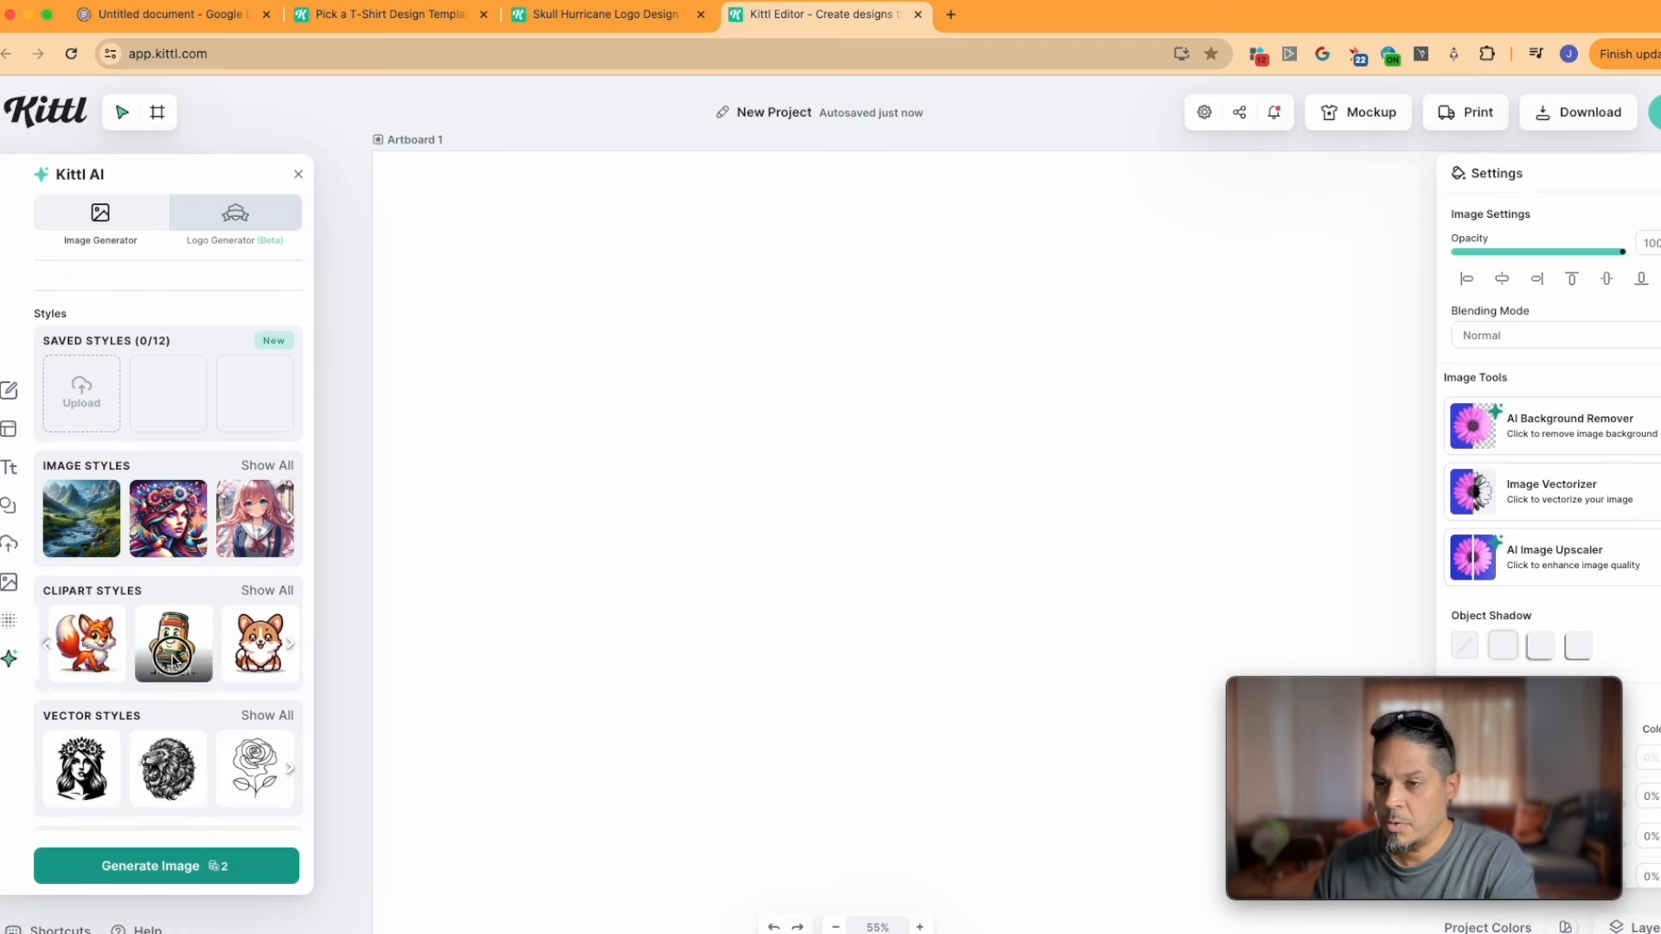
{"action": "left_click", "coordinate": [168, 650]}
{"action": "scroll", "coordinate": [168, 657], "scroll_direction": "down", "scroll_amount": 2}
{"action": "left_click", "coordinate": [143, 861]}
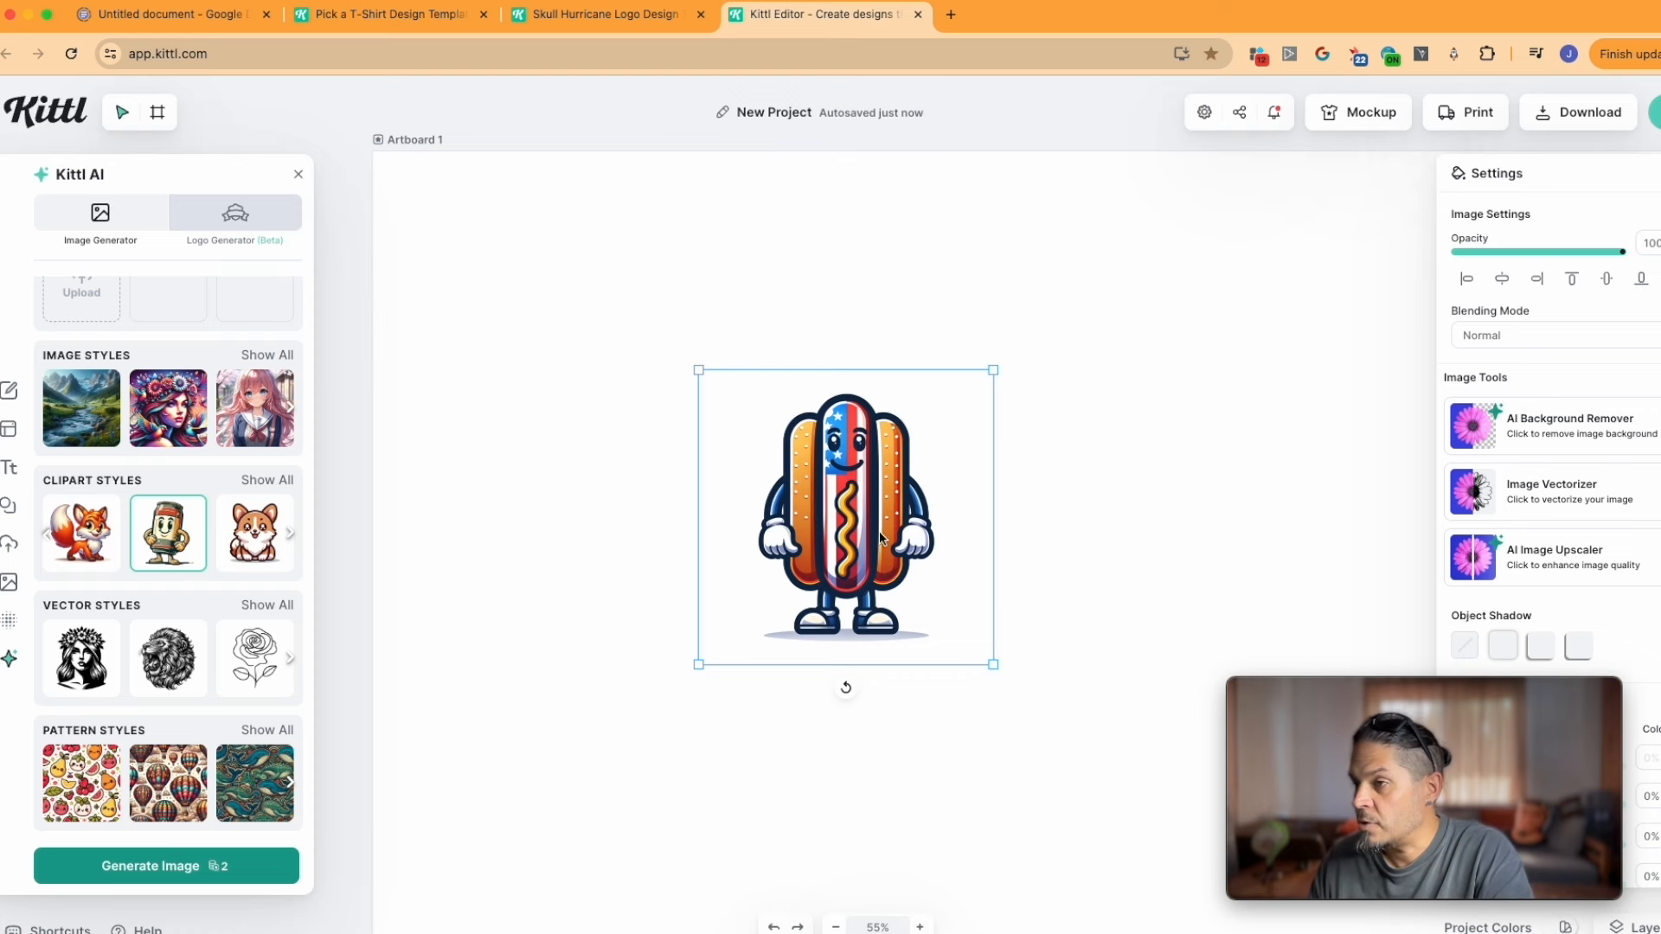
{"action": "left_click", "coordinate": [205, 877]}
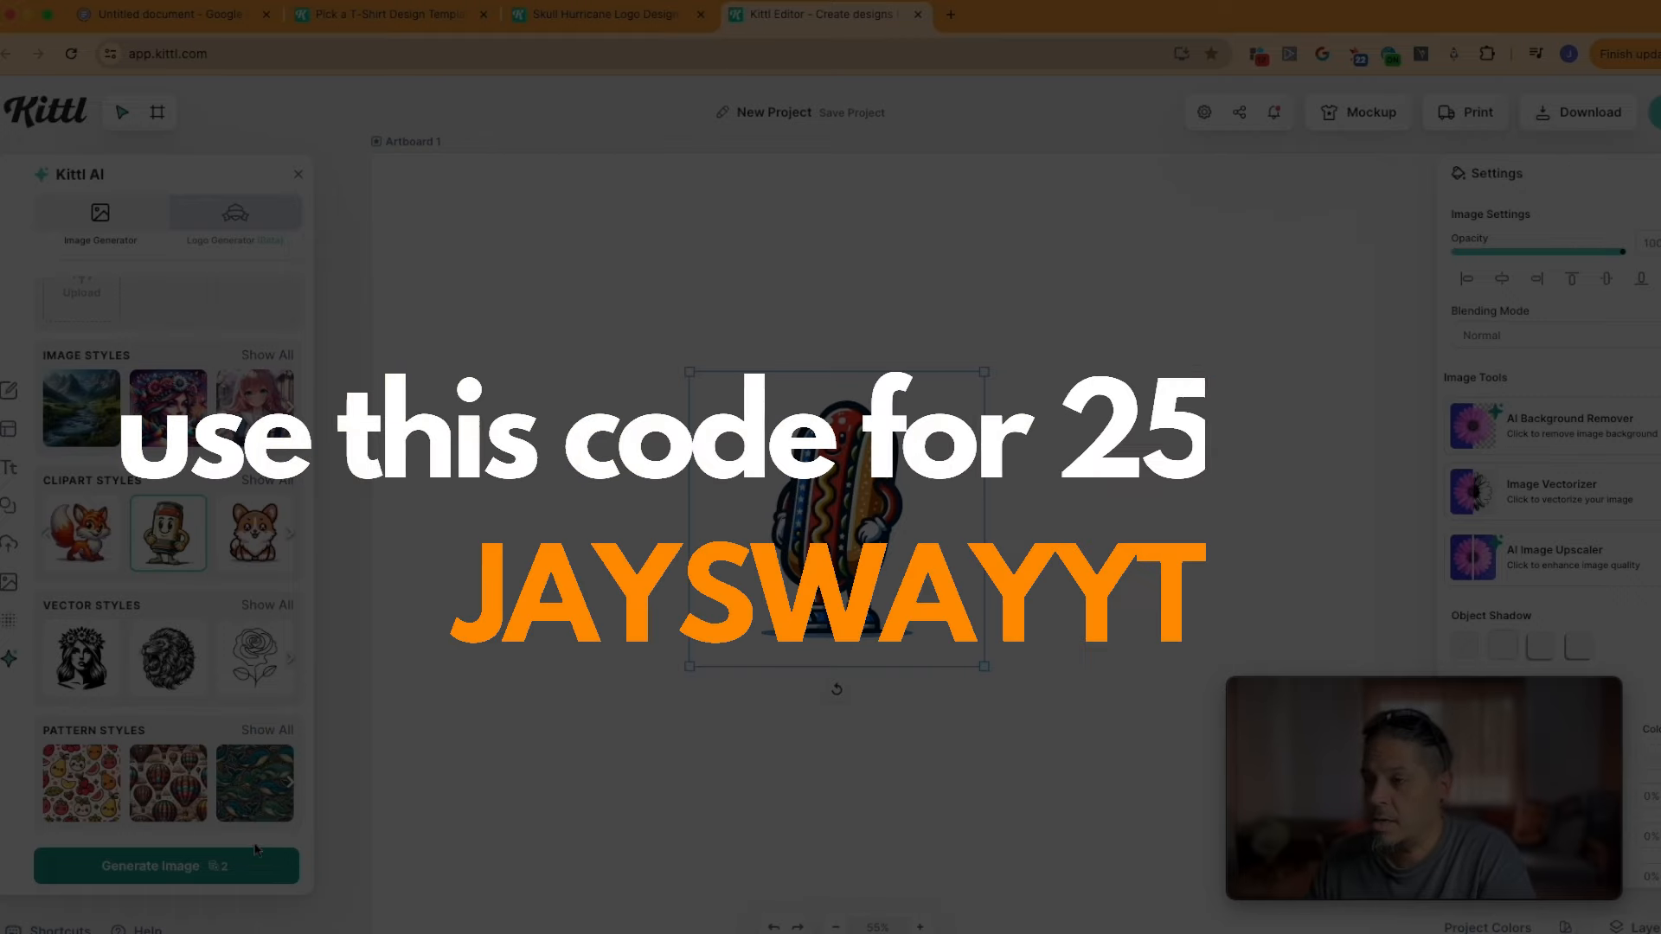
{"action": "left_click", "coordinate": [1117, 495]}
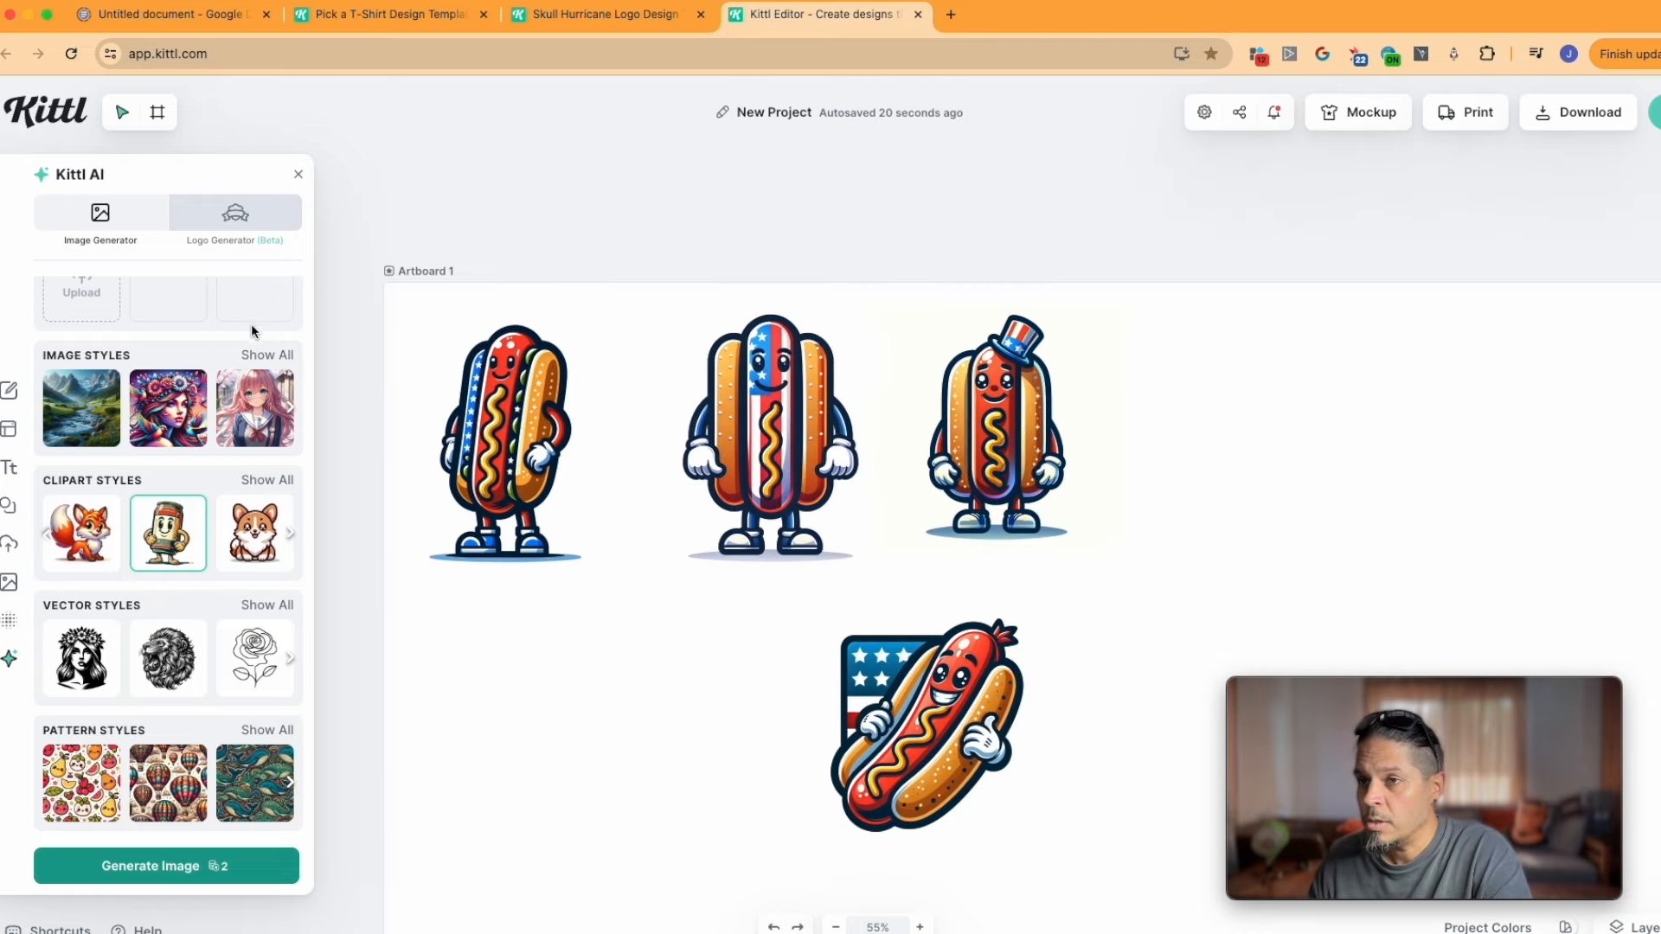
Add "vintage" to the start of the image prompt and generate more hotdog mascots, including versions in the Vintage Drawing vector style
{"action": "scroll", "coordinate": [242, 333], "scroll_direction": "up", "scroll_amount": 5}
{"action": "left_click", "coordinate": [45, 320]}
{"action": "type", "text": "vintage"}
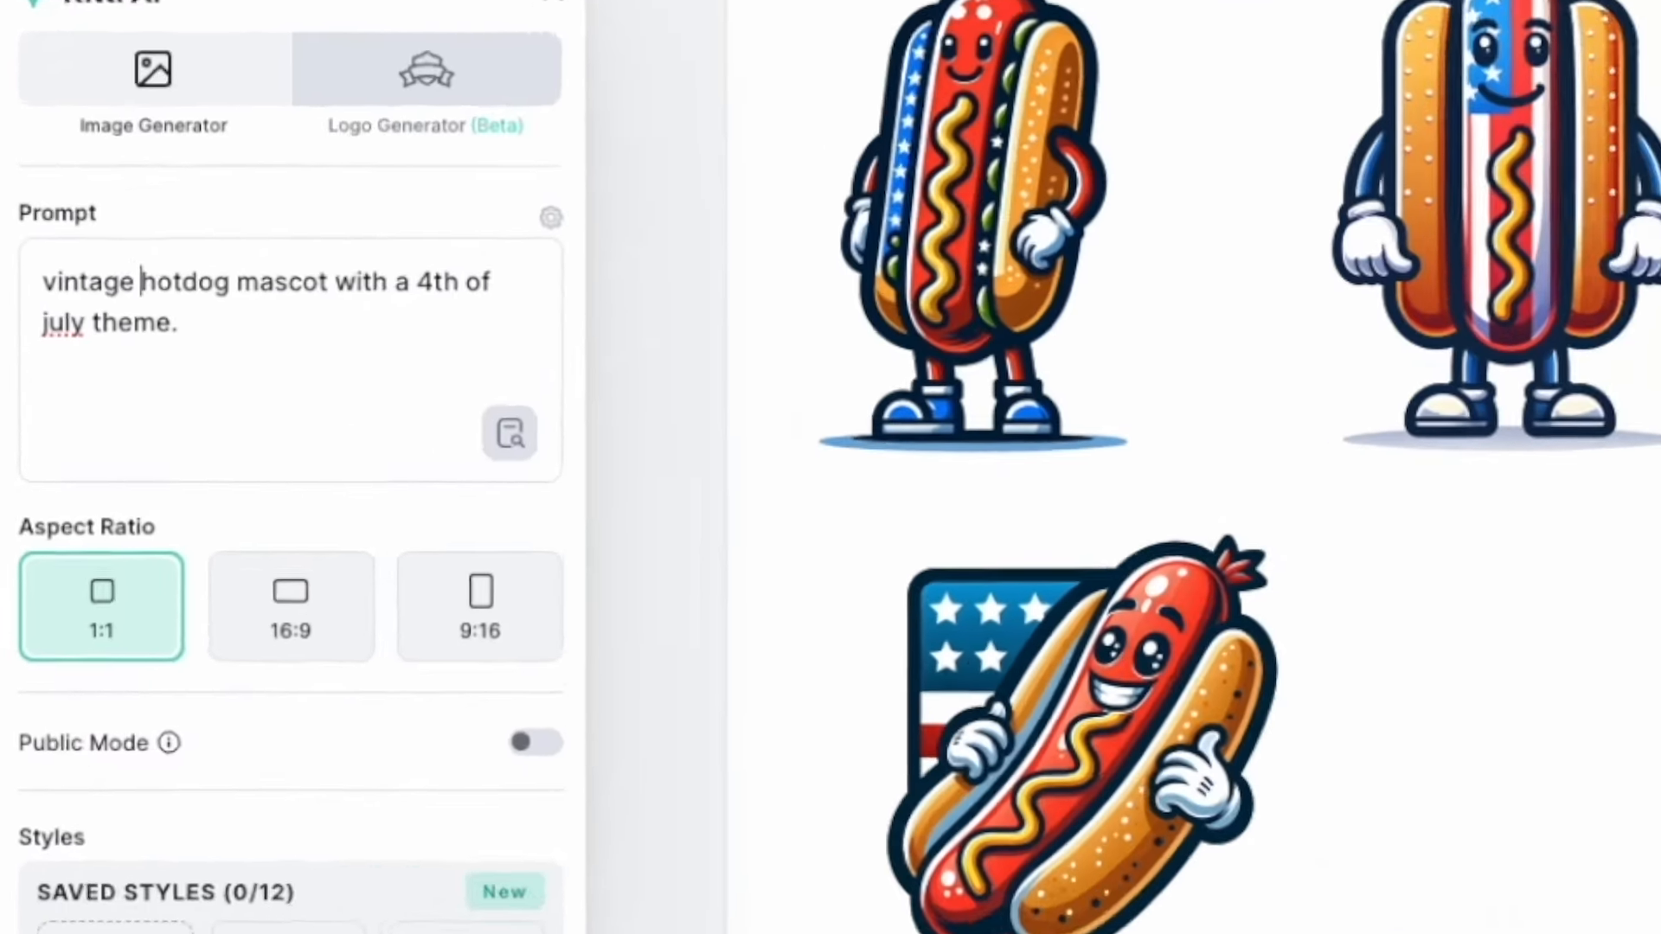
{"action": "left_click", "coordinate": [145, 759]}
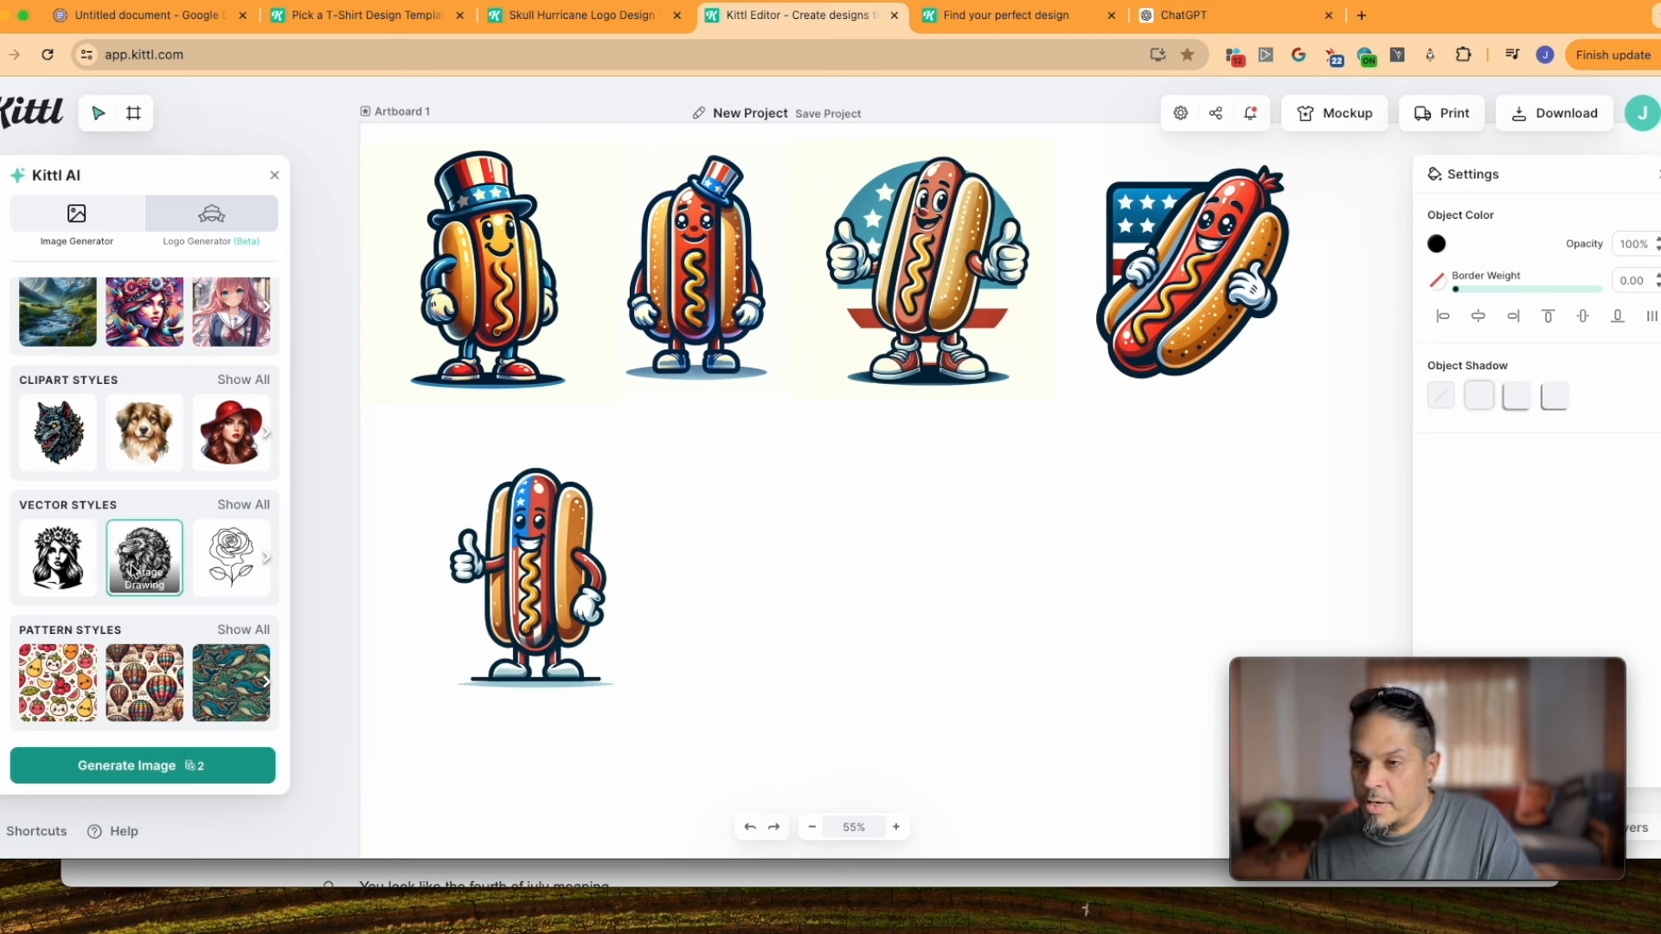
{"action": "left_click", "coordinate": [146, 765]}
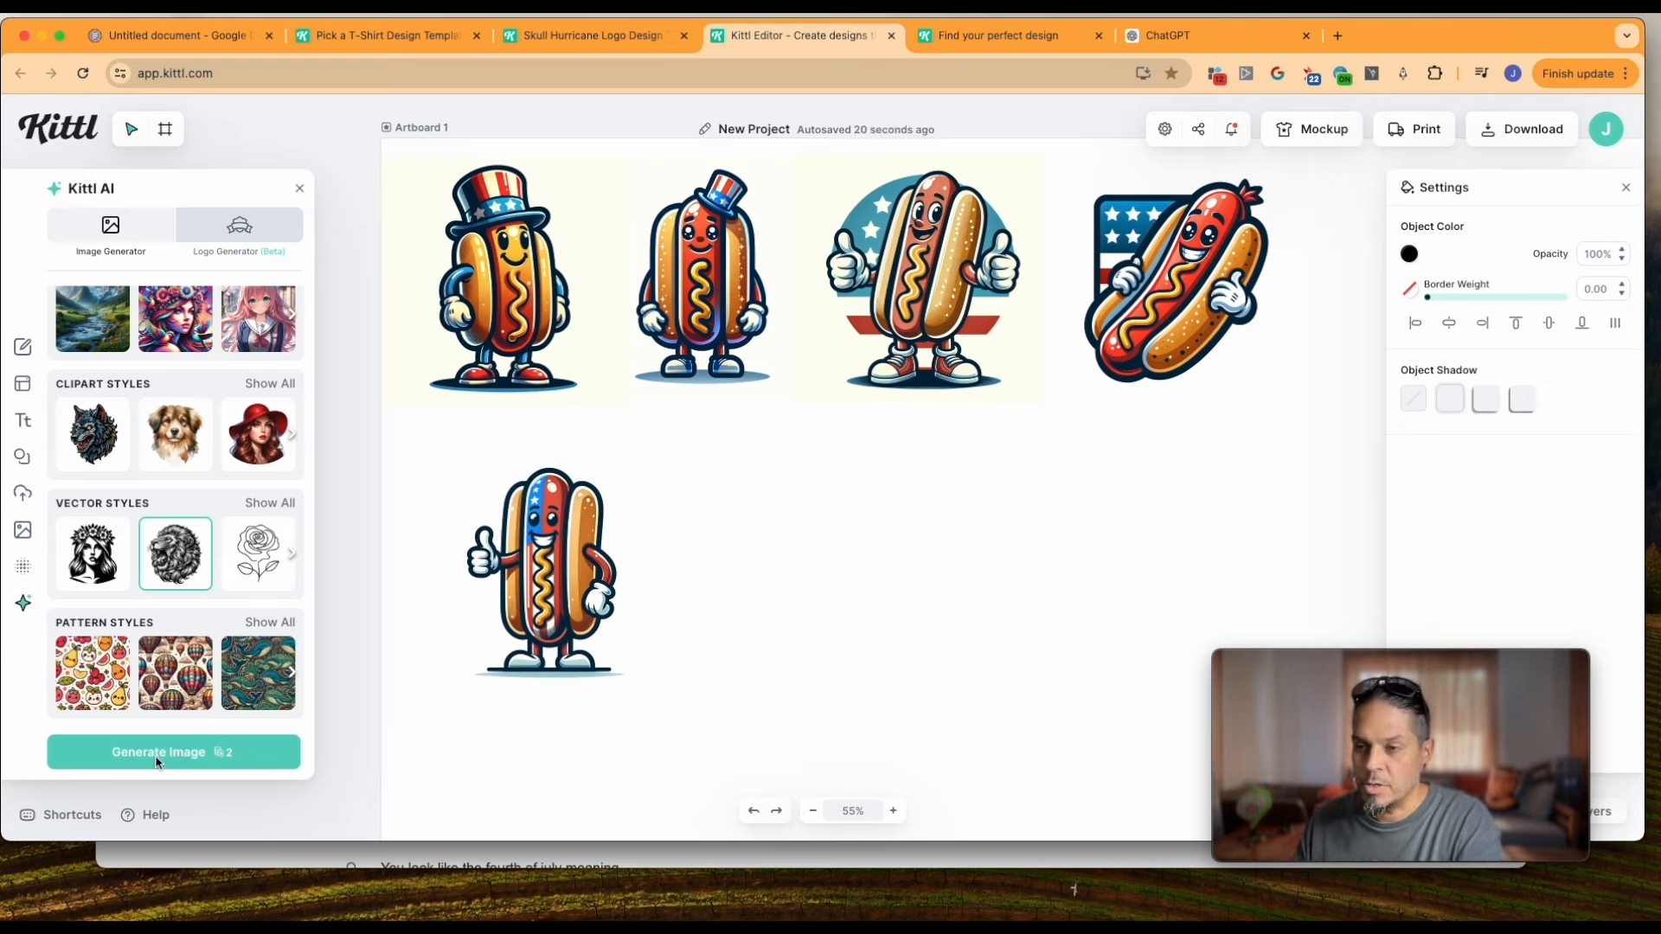
{"action": "left_click", "coordinate": [167, 759]}
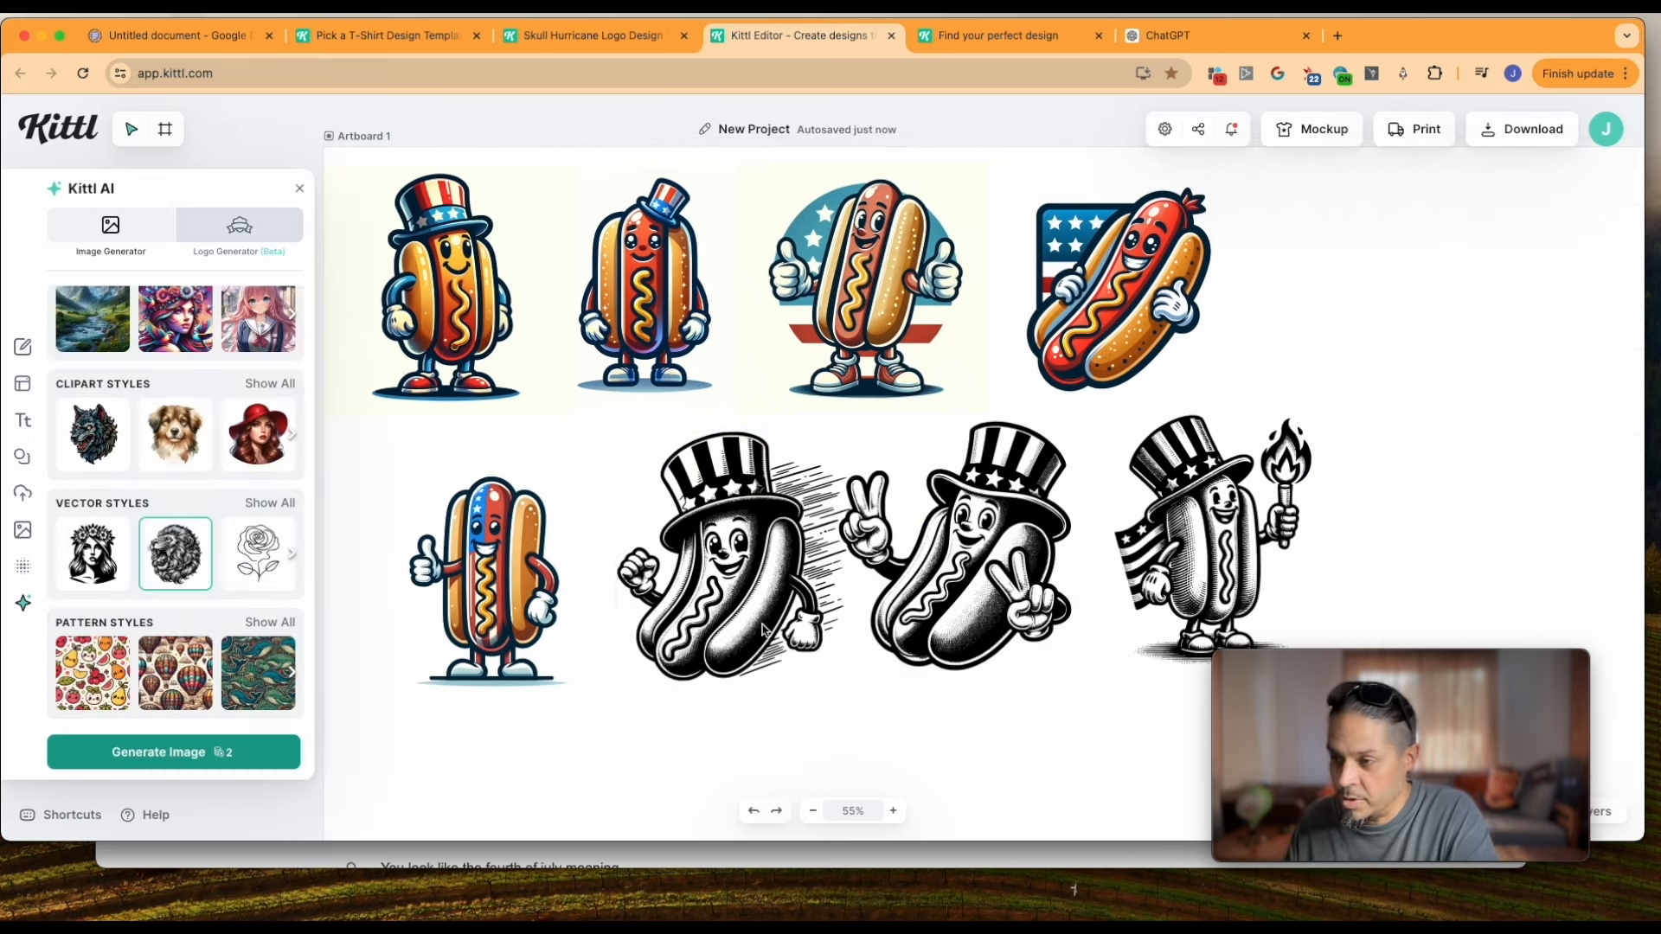
Add a basic square over the black-and-white running hotdog and move its layer to the bottom so it sits behind the mascot
{"action": "mouse_move", "coordinate": [749, 636]}
{"action": "left_mouse_down"}
{"action": "mouse_move", "coordinate": [722, 616]}
{"action": "mouse_move", "coordinate": [551, 616]}
{"action": "mouse_move", "coordinate": [515, 644]}
{"action": "mouse_move", "coordinate": [519, 670]}
{"action": "mouse_move", "coordinate": [541, 640]}
{"action": "mouse_move", "coordinate": [491, 647]}
{"action": "mouse_move", "coordinate": [762, 642]}
{"action": "mouse_move", "coordinate": [722, 644]}
{"action": "left_mouse_up"}
{"action": "left_click", "coordinate": [22, 457]}
{"action": "left_click", "coordinate": [88, 537]}
{"action": "left_click_drag", "start_coordinate": [843, 474], "coordinate": [760, 530]}
{"action": "left_click", "coordinate": [1576, 811]}
{"action": "left_click_drag", "start_coordinate": [1553, 682], "coordinate": [1550, 750]}
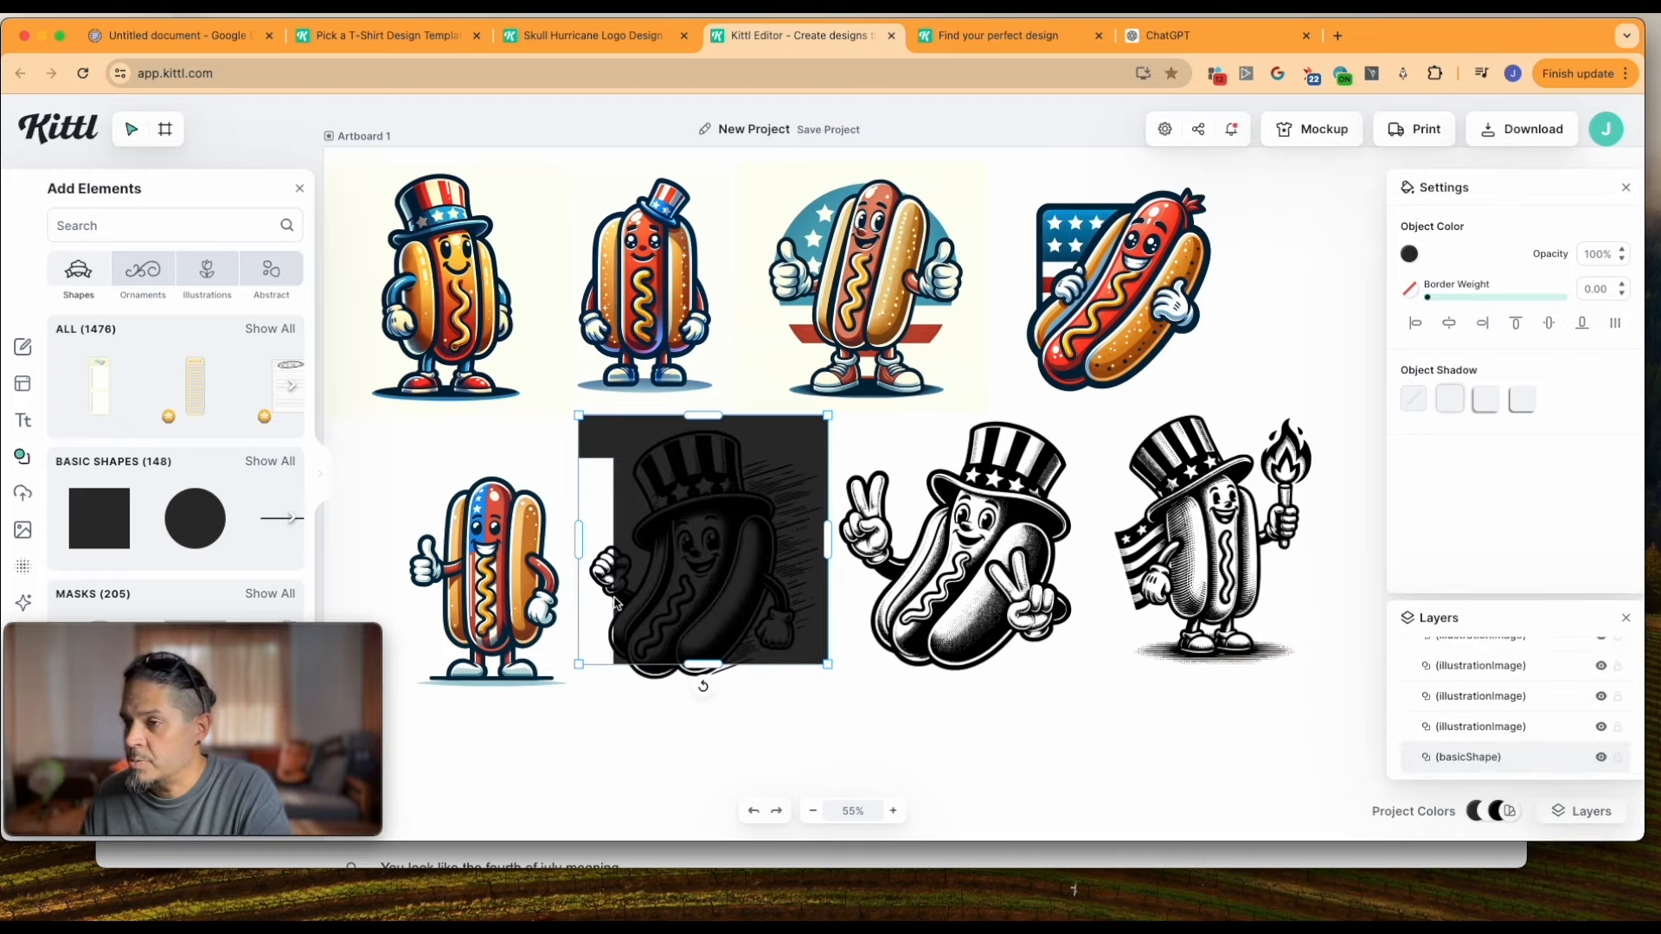
Recolor the square a pale cream (#f8f6e8) and center the running hotdog mascot on it
{"action": "left_click", "coordinate": [1409, 253]}
{"action": "left_click_drag", "start_coordinate": [1336, 315], "coordinate": [1309, 320]}
{"action": "left_click", "coordinate": [813, 703]}
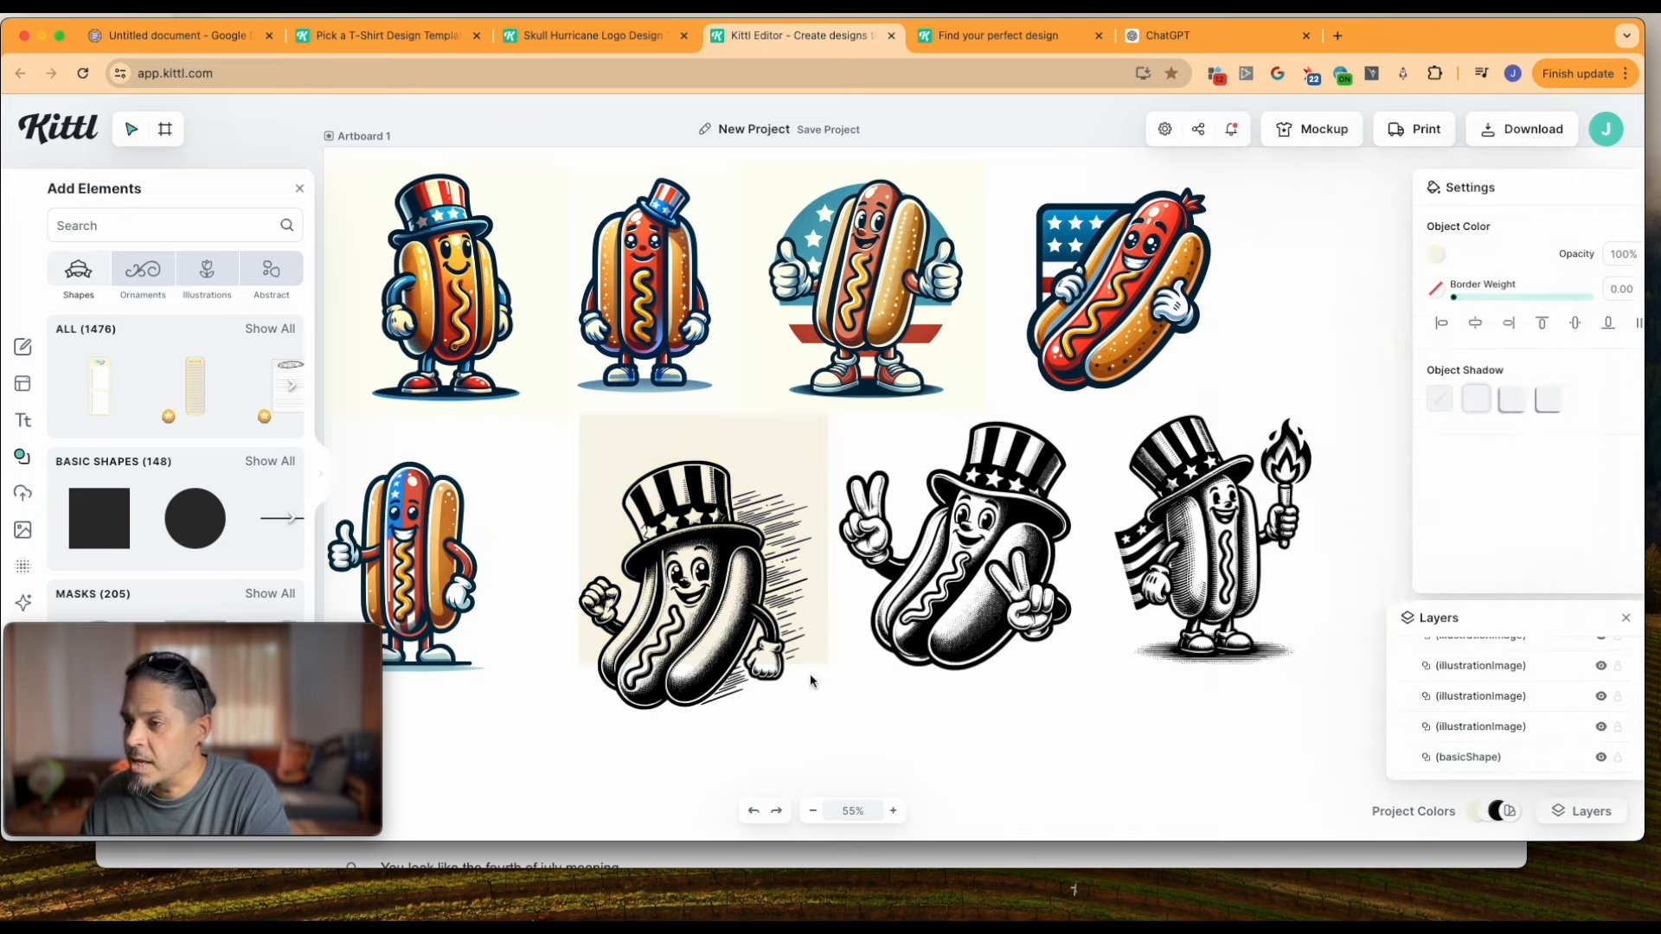
{"action": "left_click_drag", "start_coordinate": [697, 680], "coordinate": [703, 638]}
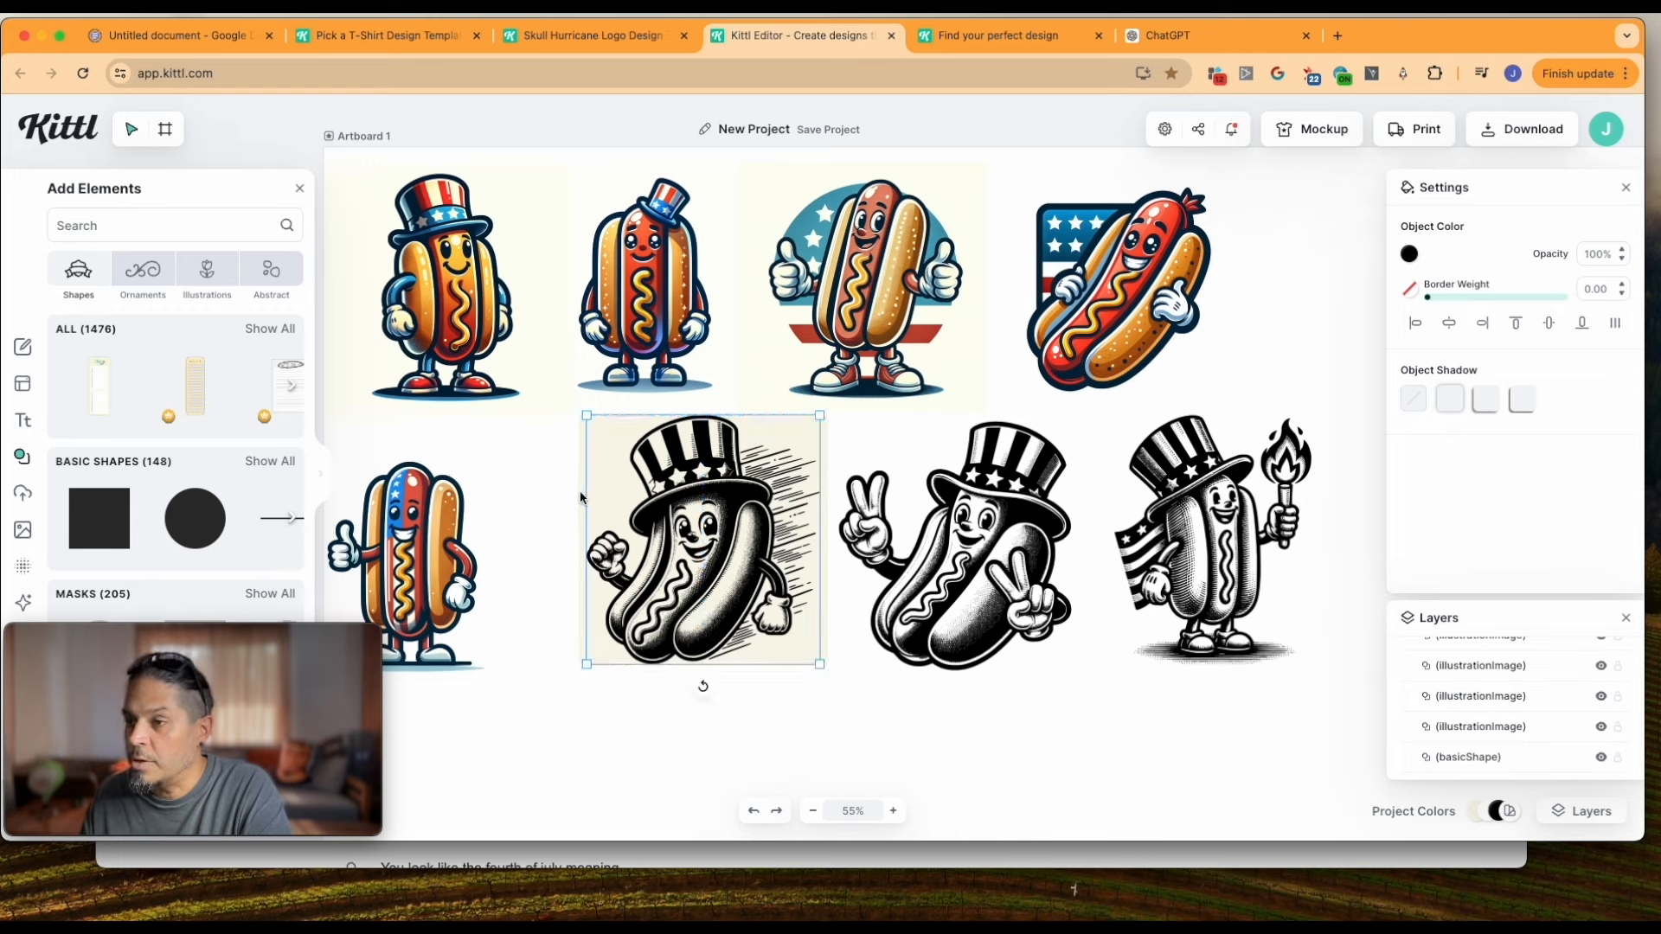
Try different pale background tints on the square behind the running hotdog, including light blue and pink, by shifting its hue
{"action": "left_click", "coordinate": [581, 498]}
{"action": "left_click", "coordinate": [1409, 253]}
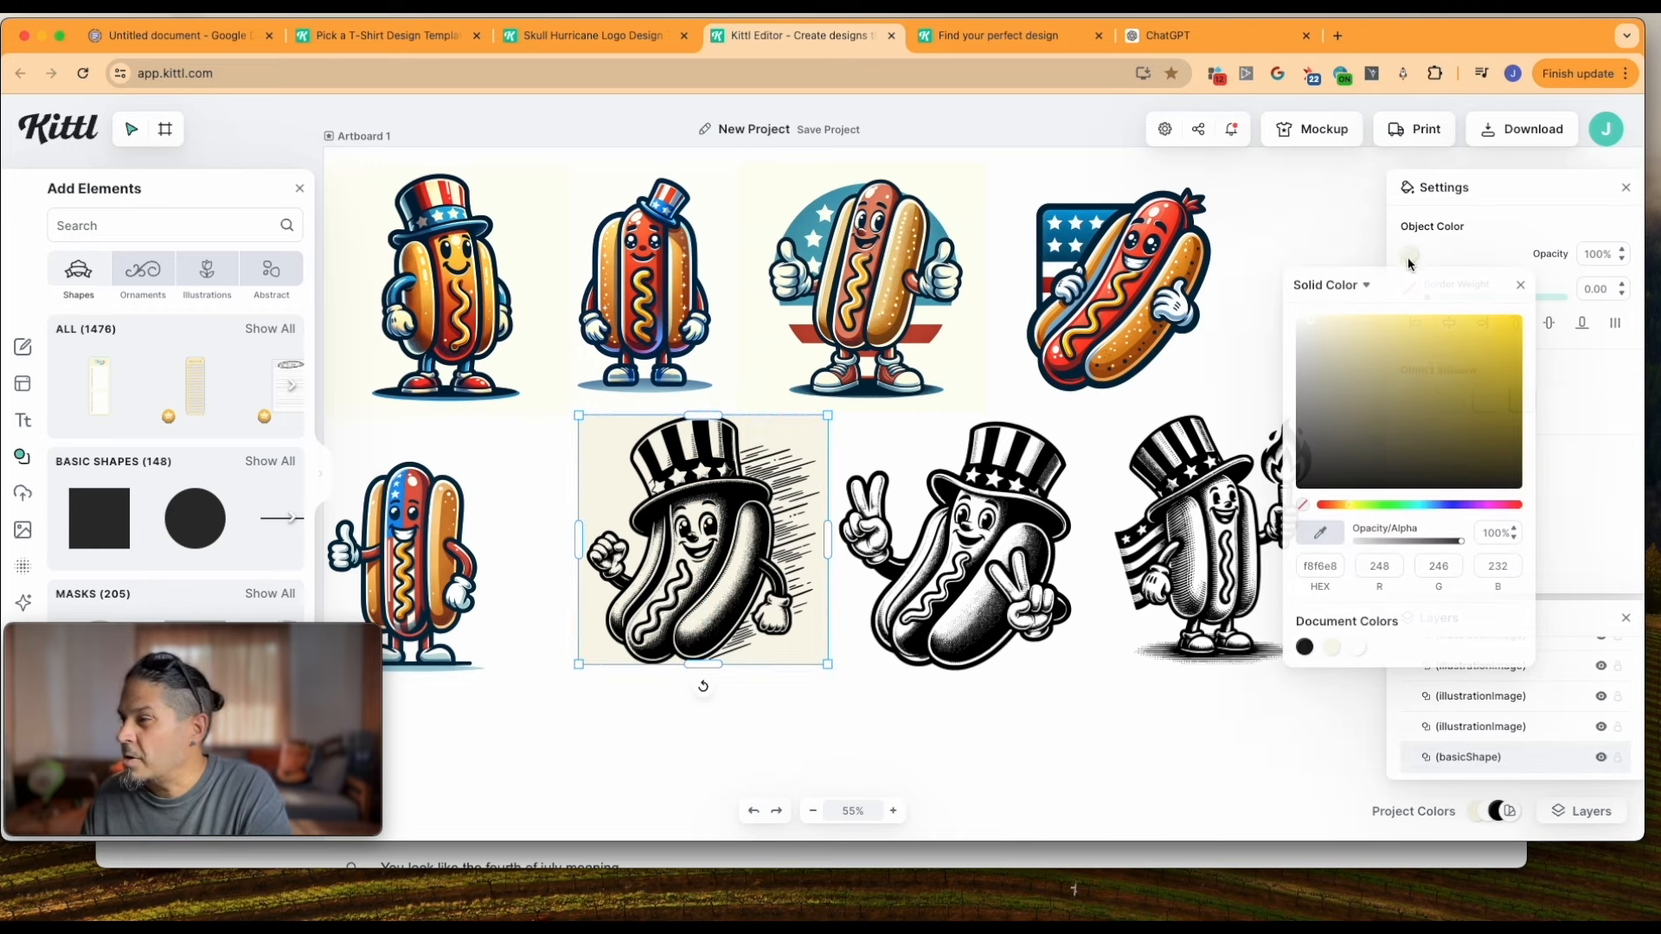
{"action": "left_click", "coordinate": [1419, 504]}
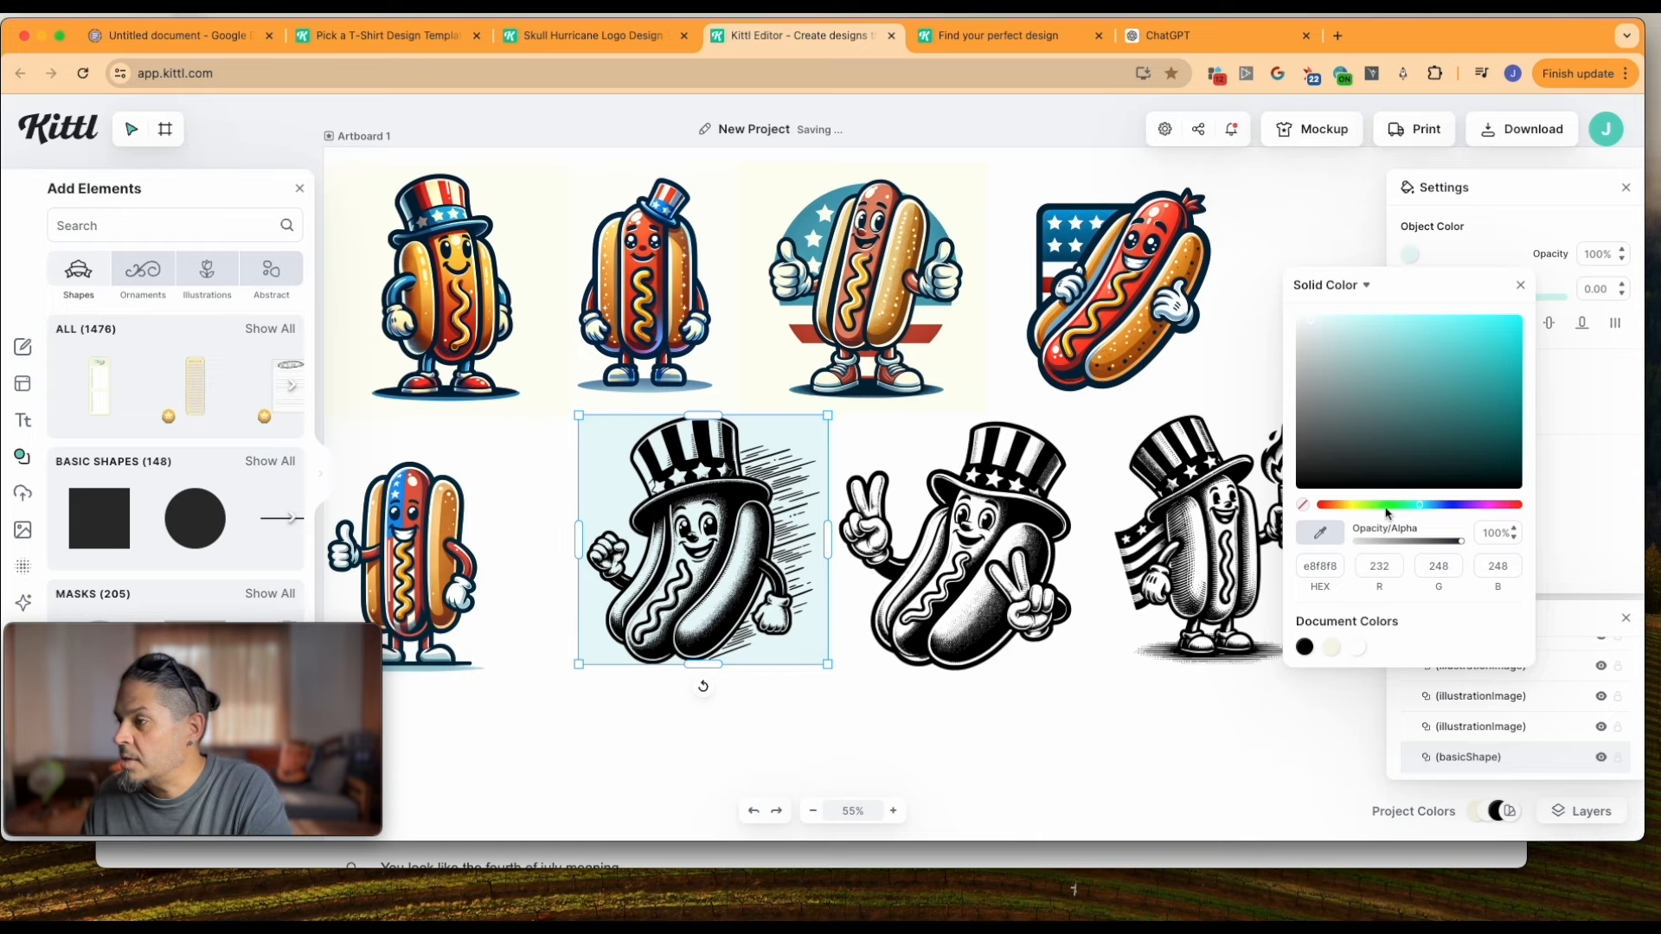
{"action": "left_click", "coordinate": [1487, 504]}
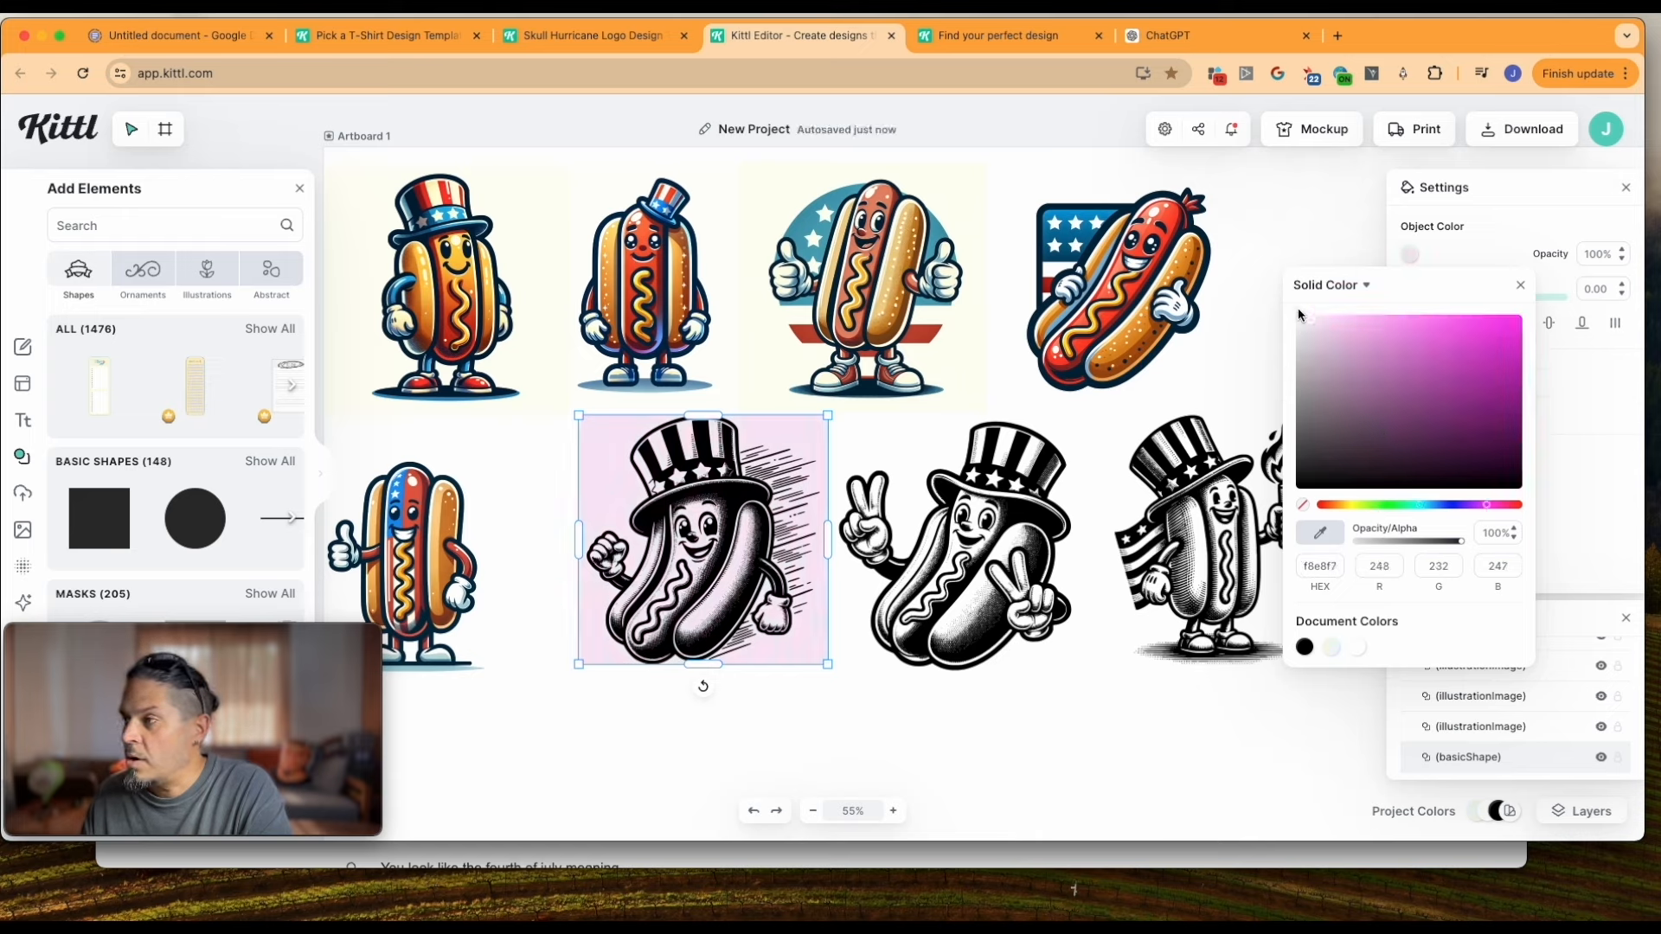
{"action": "mouse_move", "coordinate": [1487, 504]}
{"action": "left_mouse_down"}
{"action": "mouse_move", "coordinate": [1315, 511]}
{"action": "mouse_move", "coordinate": [1512, 514]}
{"action": "mouse_move", "coordinate": [1487, 512]}
{"action": "left_mouse_up"}
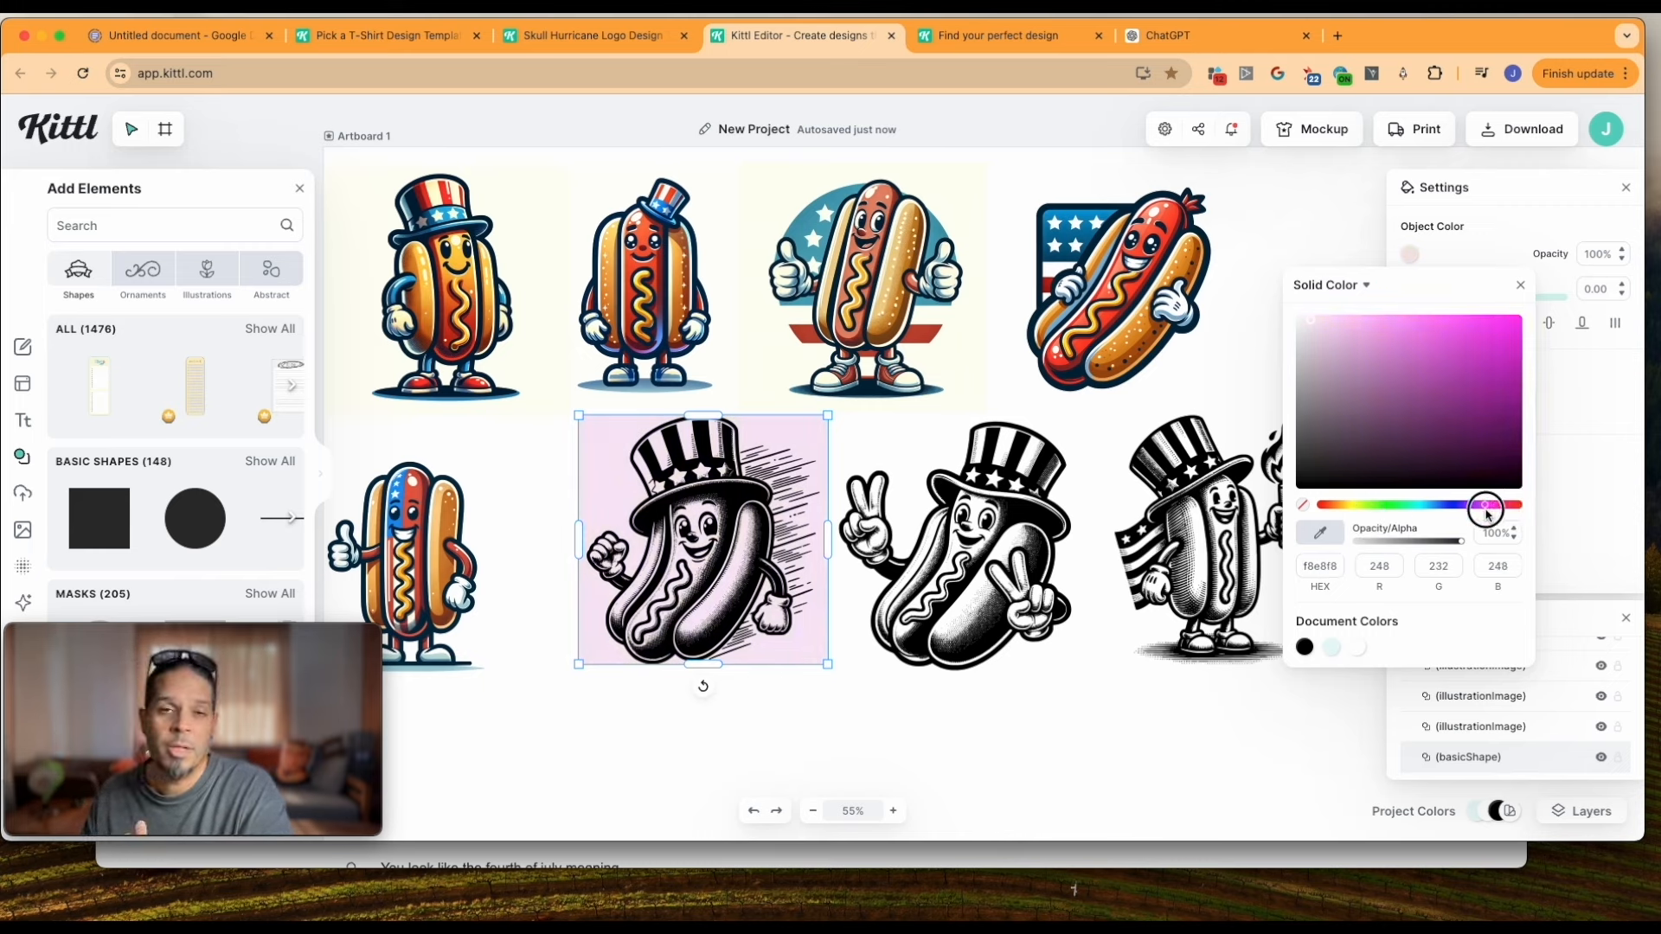
{"action": "left_click_drag", "start_coordinate": [1487, 513], "coordinate": [1355, 512]}
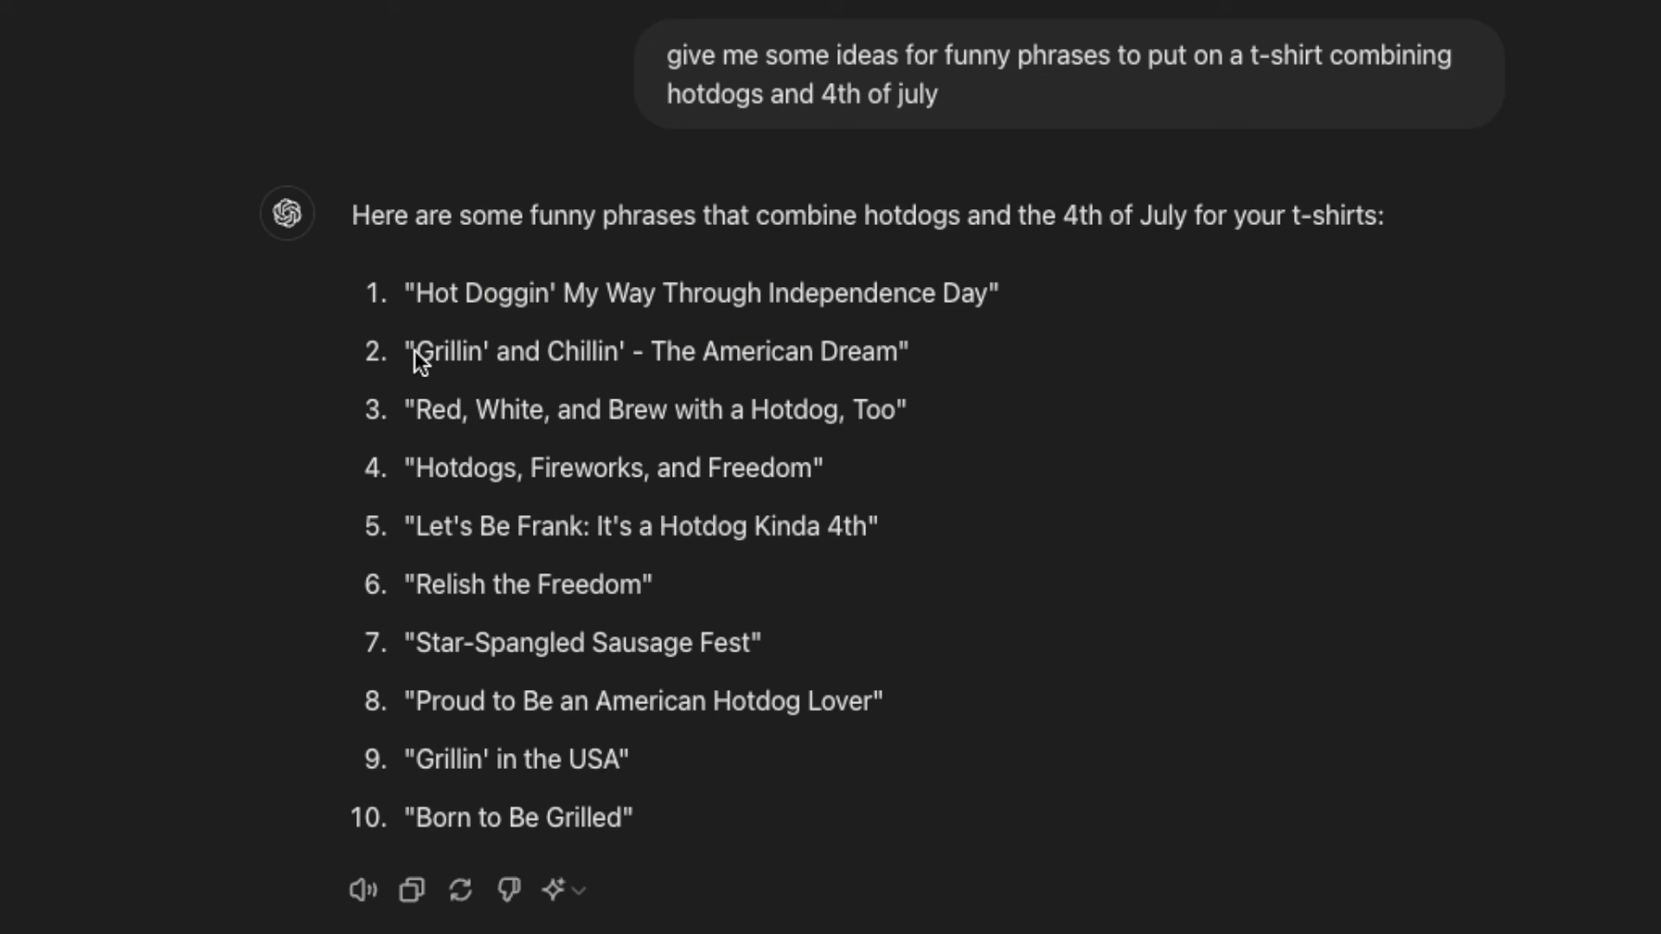
Switch to ChatGPT and highlight the suggested phrase "Grillin' and Chillin' - The American Dream"
{"action": "left_click_drag", "start_coordinate": [414, 351], "coordinate": [899, 363]}
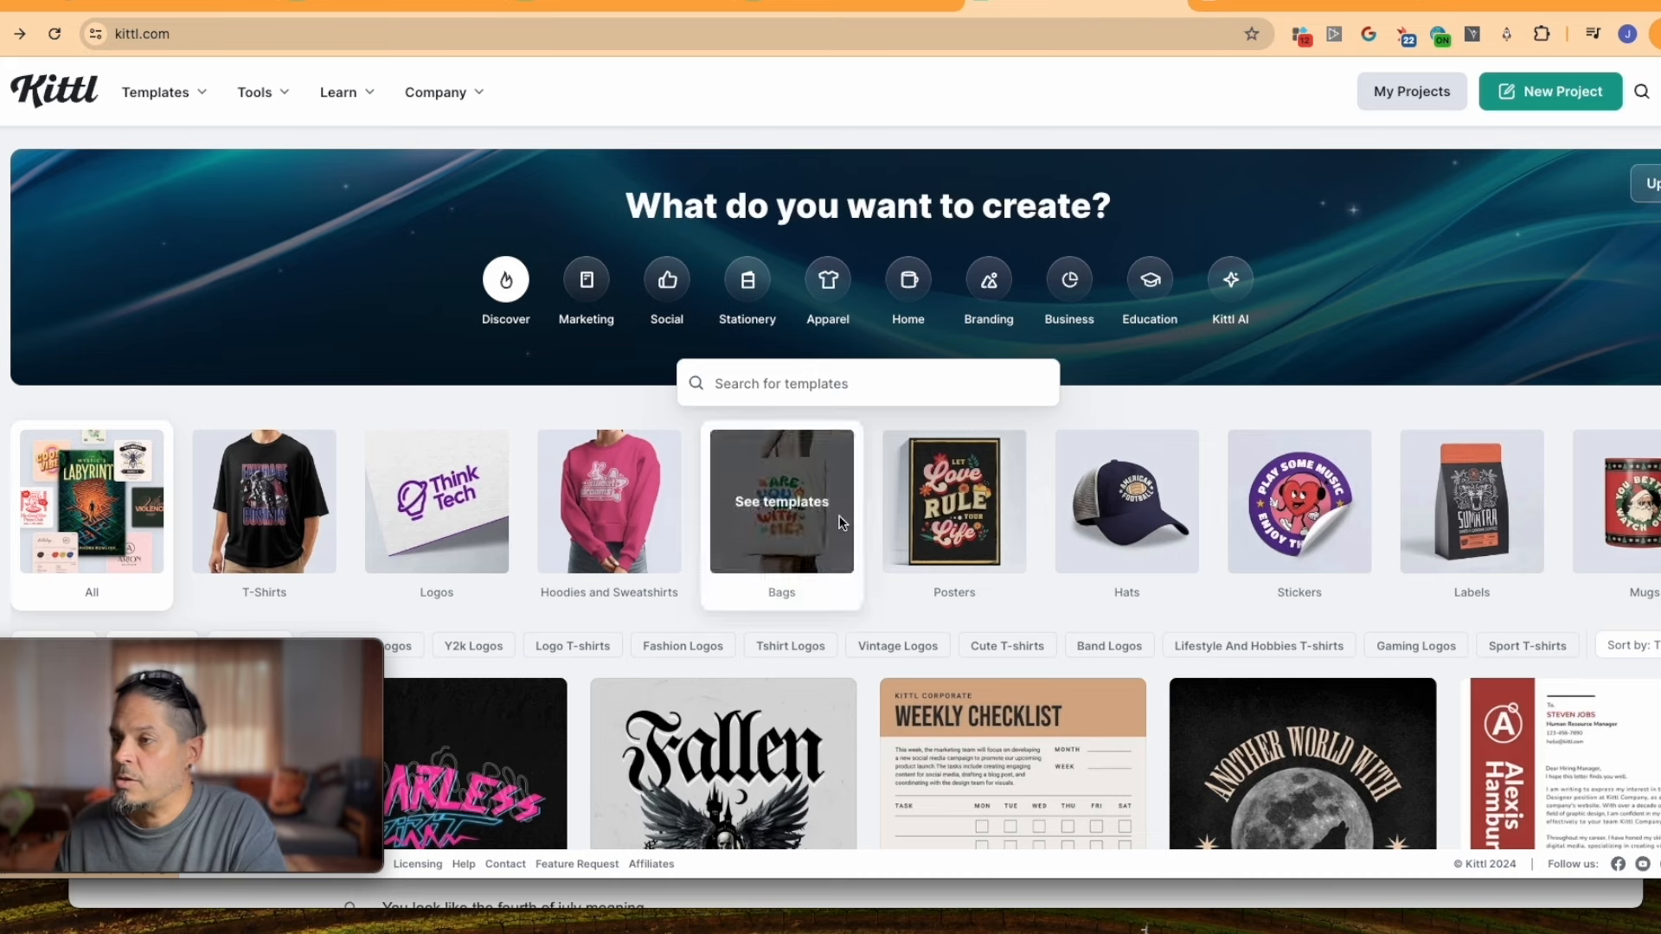
Switch to Kittl's template library, open the Apparel category and browse its t-shirt designs for layout inspiration
{"action": "left_click", "coordinate": [816, 387]}
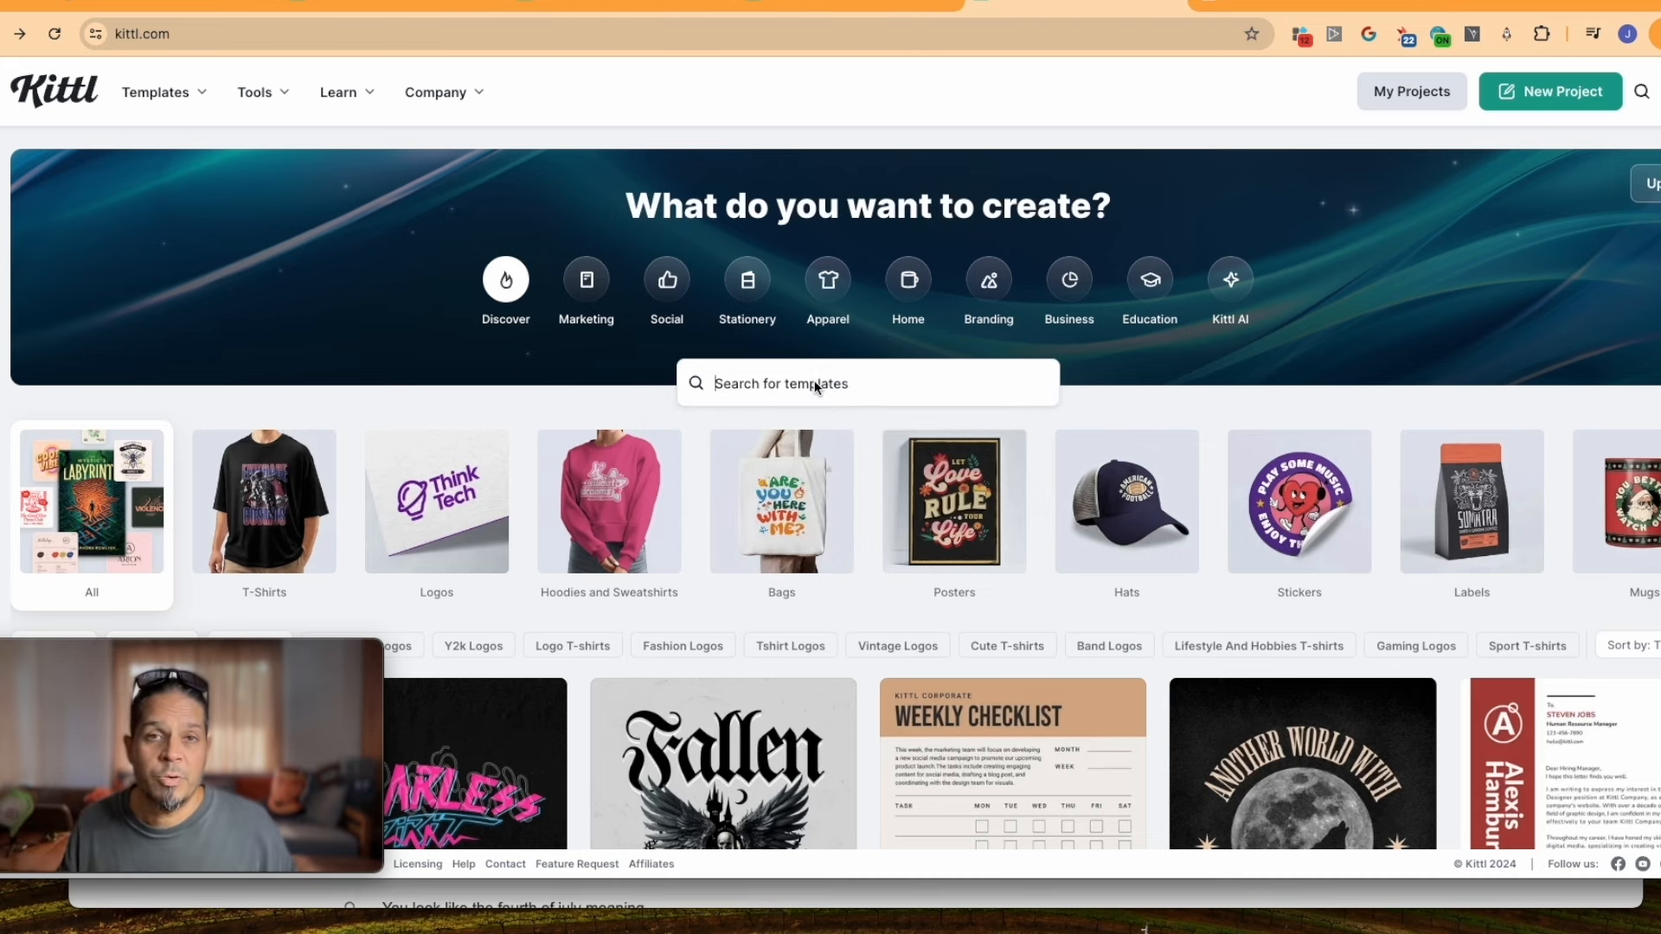
{"action": "left_click", "coordinate": [828, 281]}
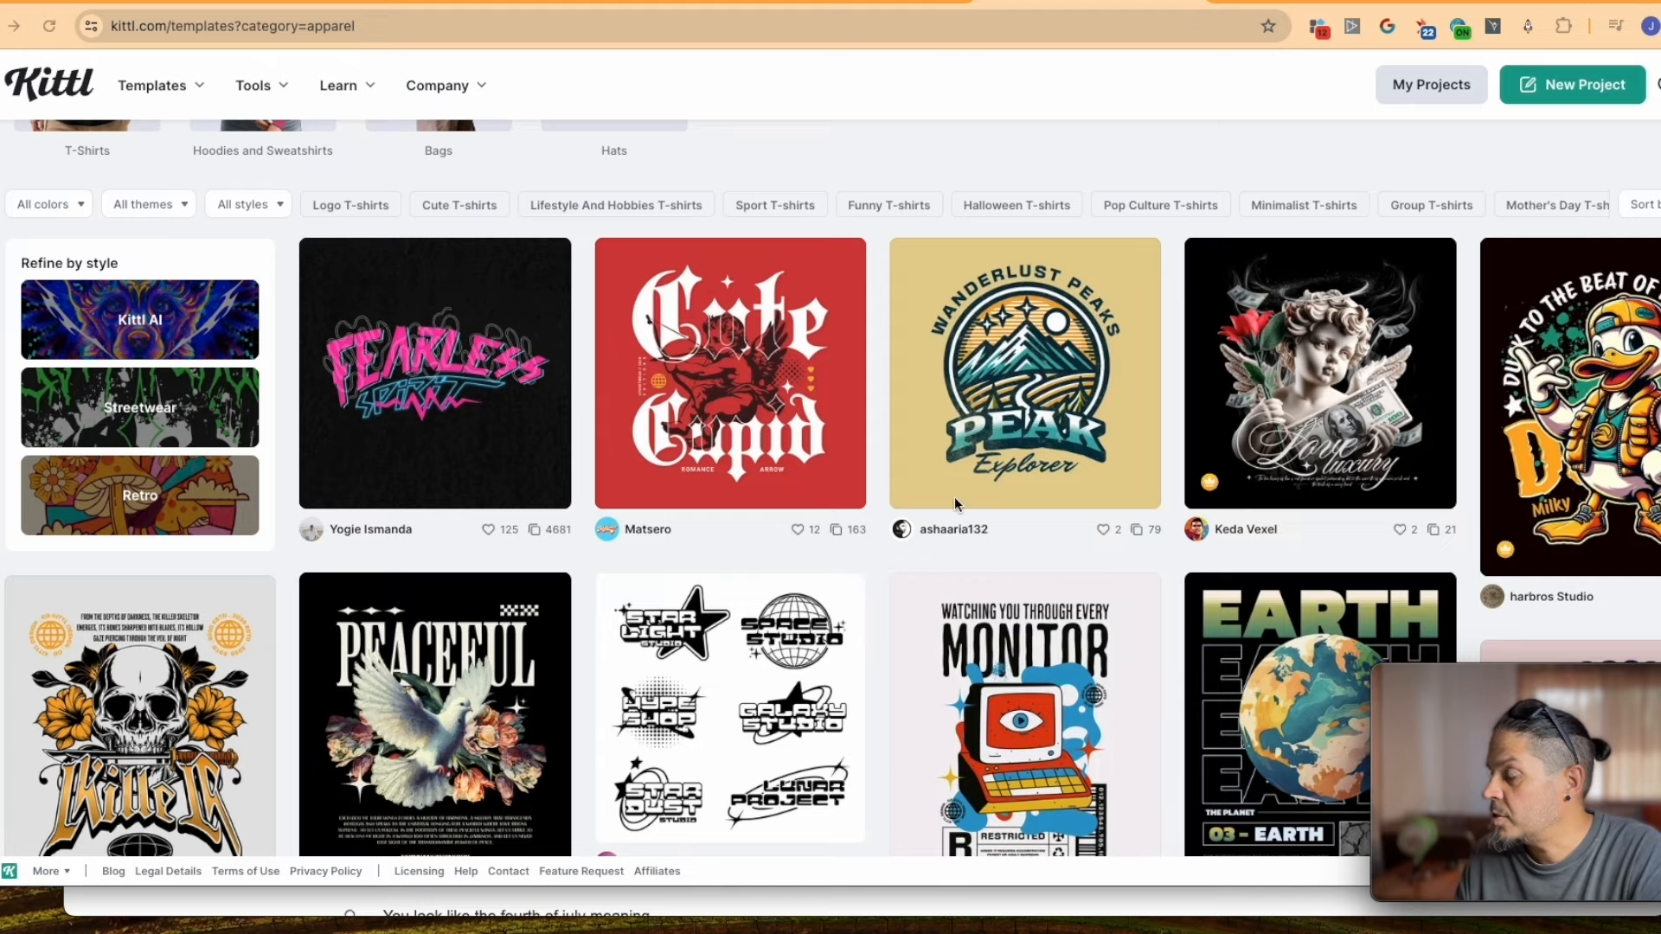
{"action": "scroll", "coordinate": [974, 495], "scroll_direction": "down", "scroll_amount": 10}
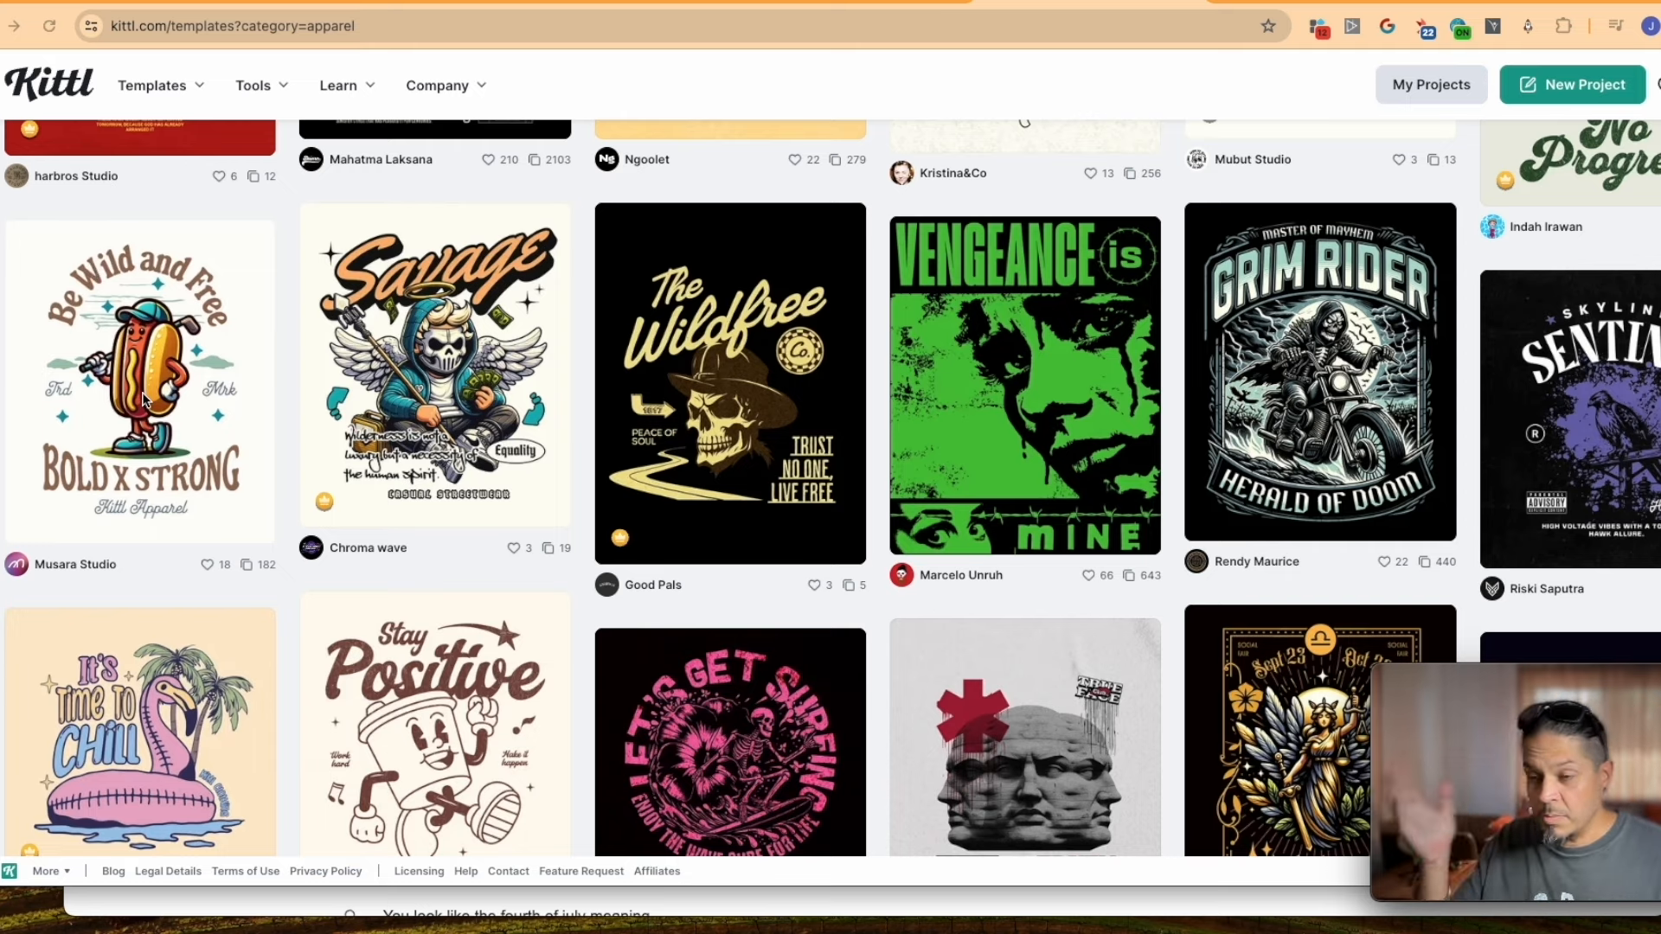
{"action": "scroll", "coordinate": [418, 337], "scroll_direction": "down", "scroll_amount": 1}
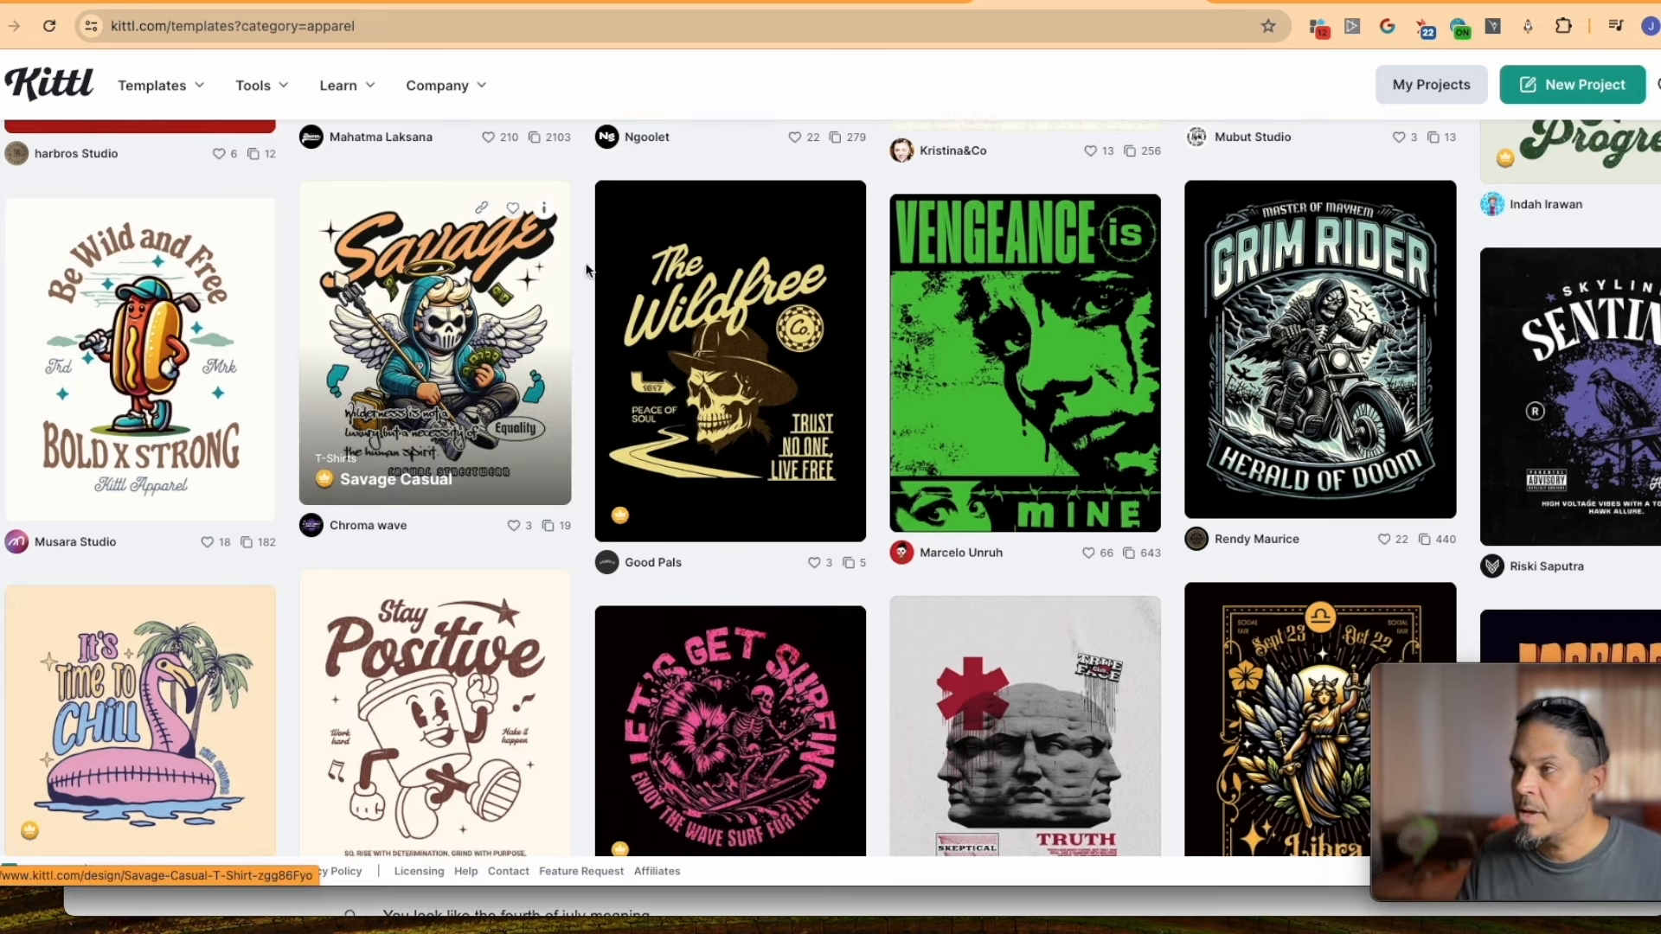
{"action": "scroll", "coordinate": [752, 519], "scroll_direction": "up", "scroll_amount": 2}
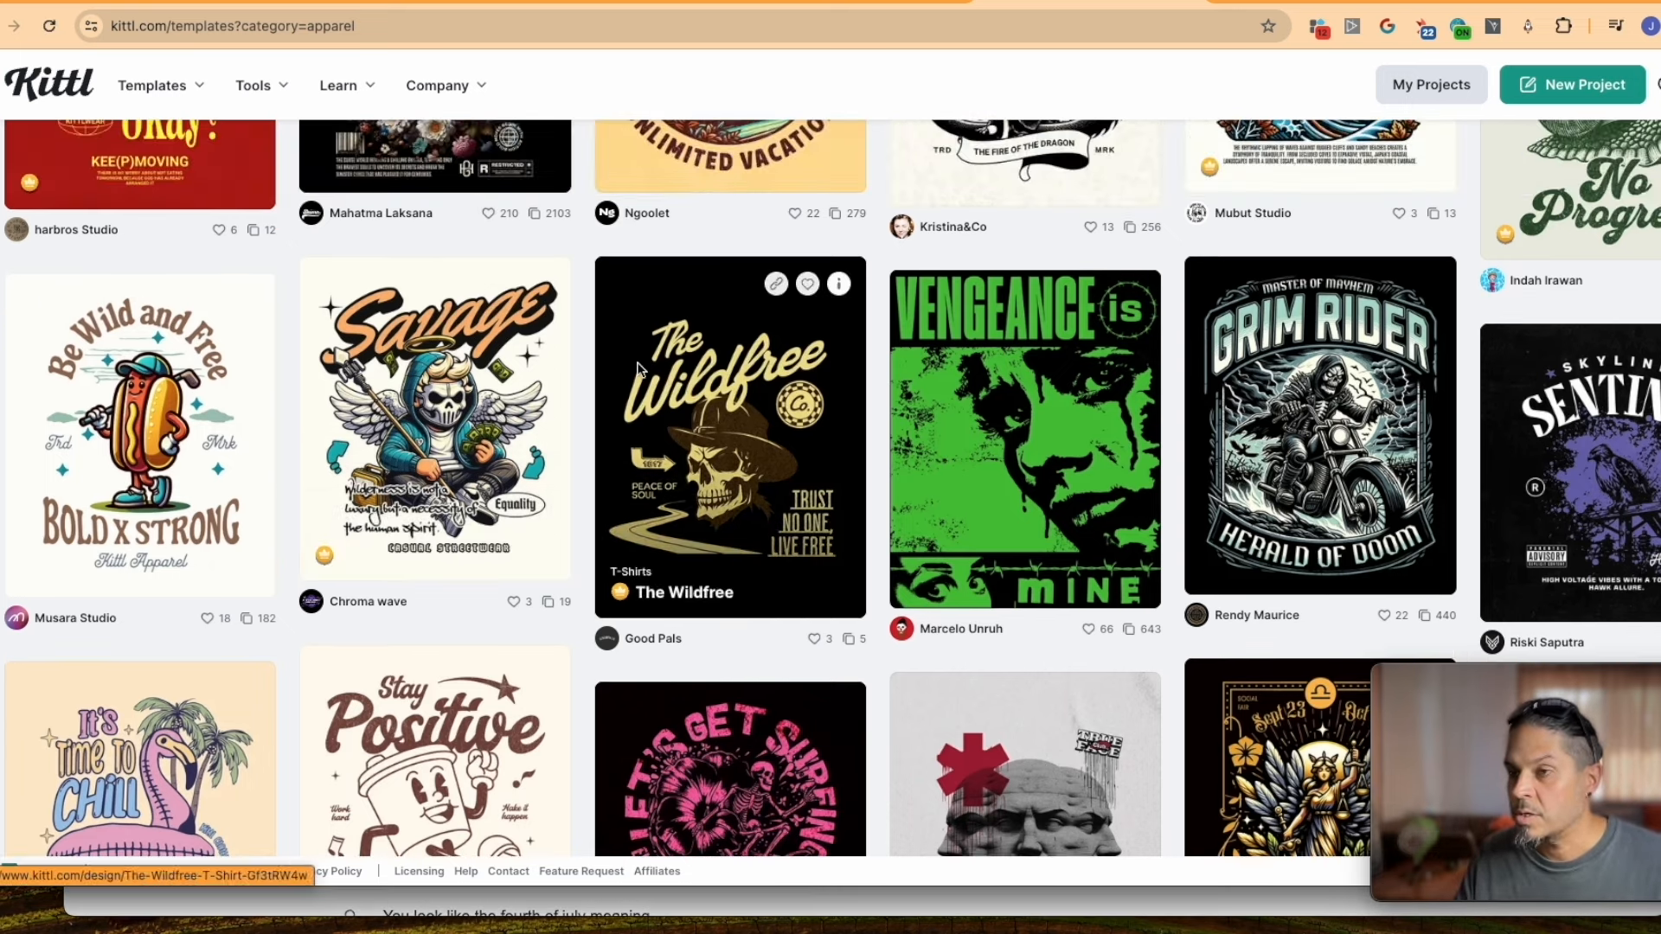
{"action": "scroll", "coordinate": [760, 597], "scroll_direction": "down", "scroll_amount": 8}
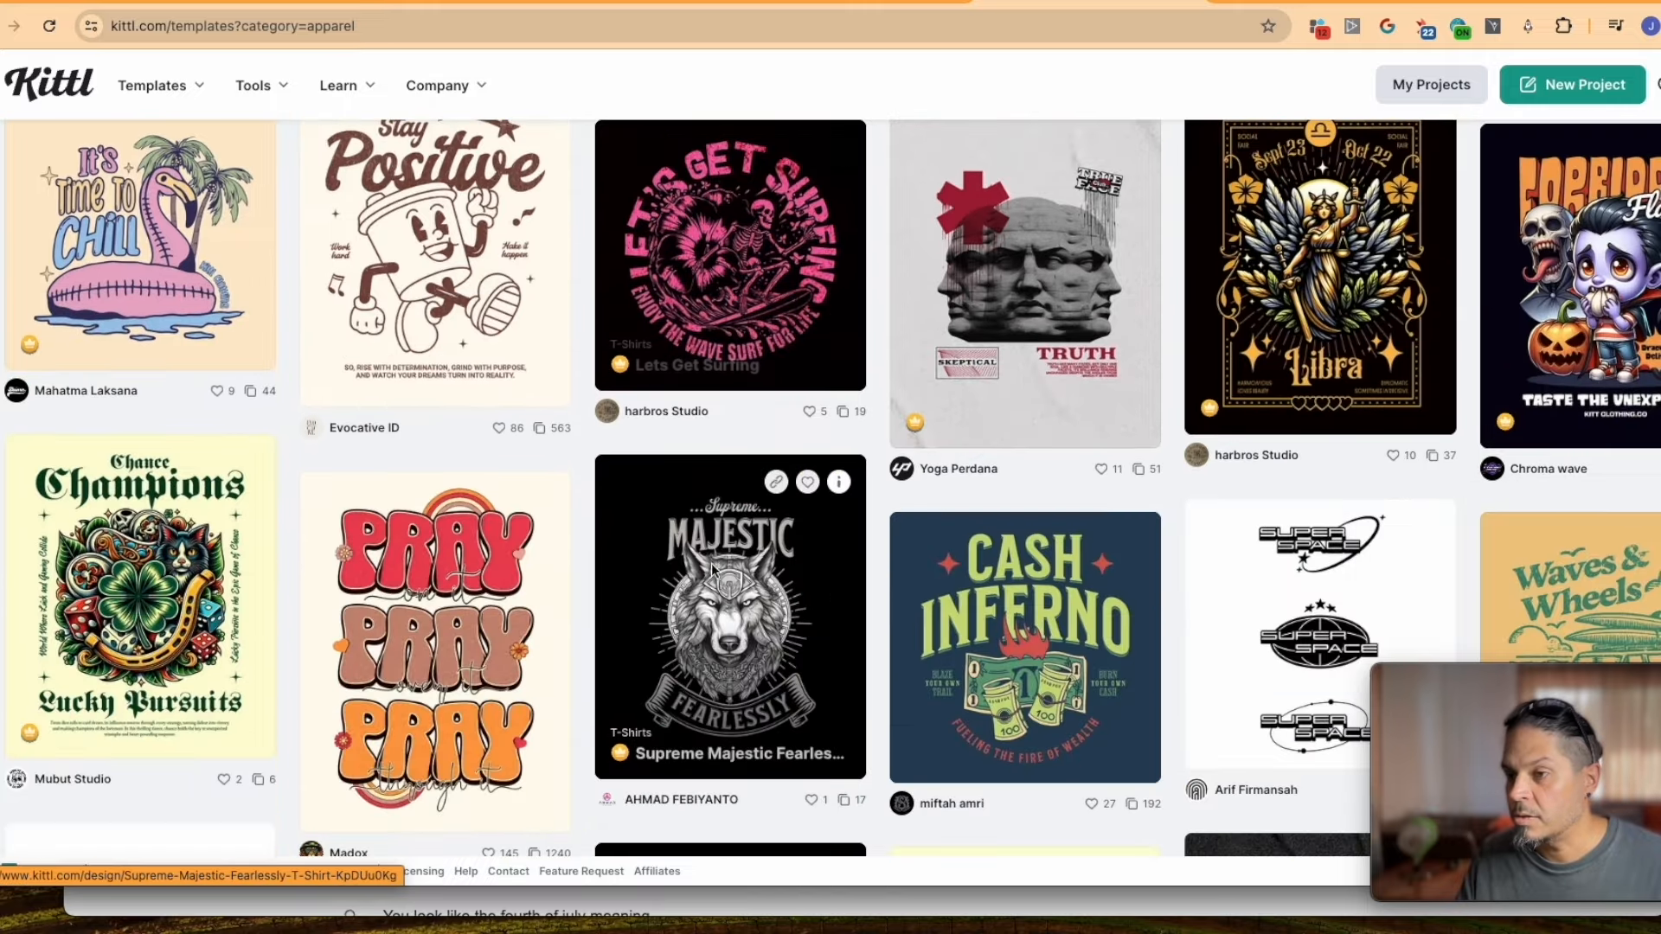
{"action": "scroll", "coordinate": [711, 550], "scroll_direction": "down", "scroll_amount": 3}
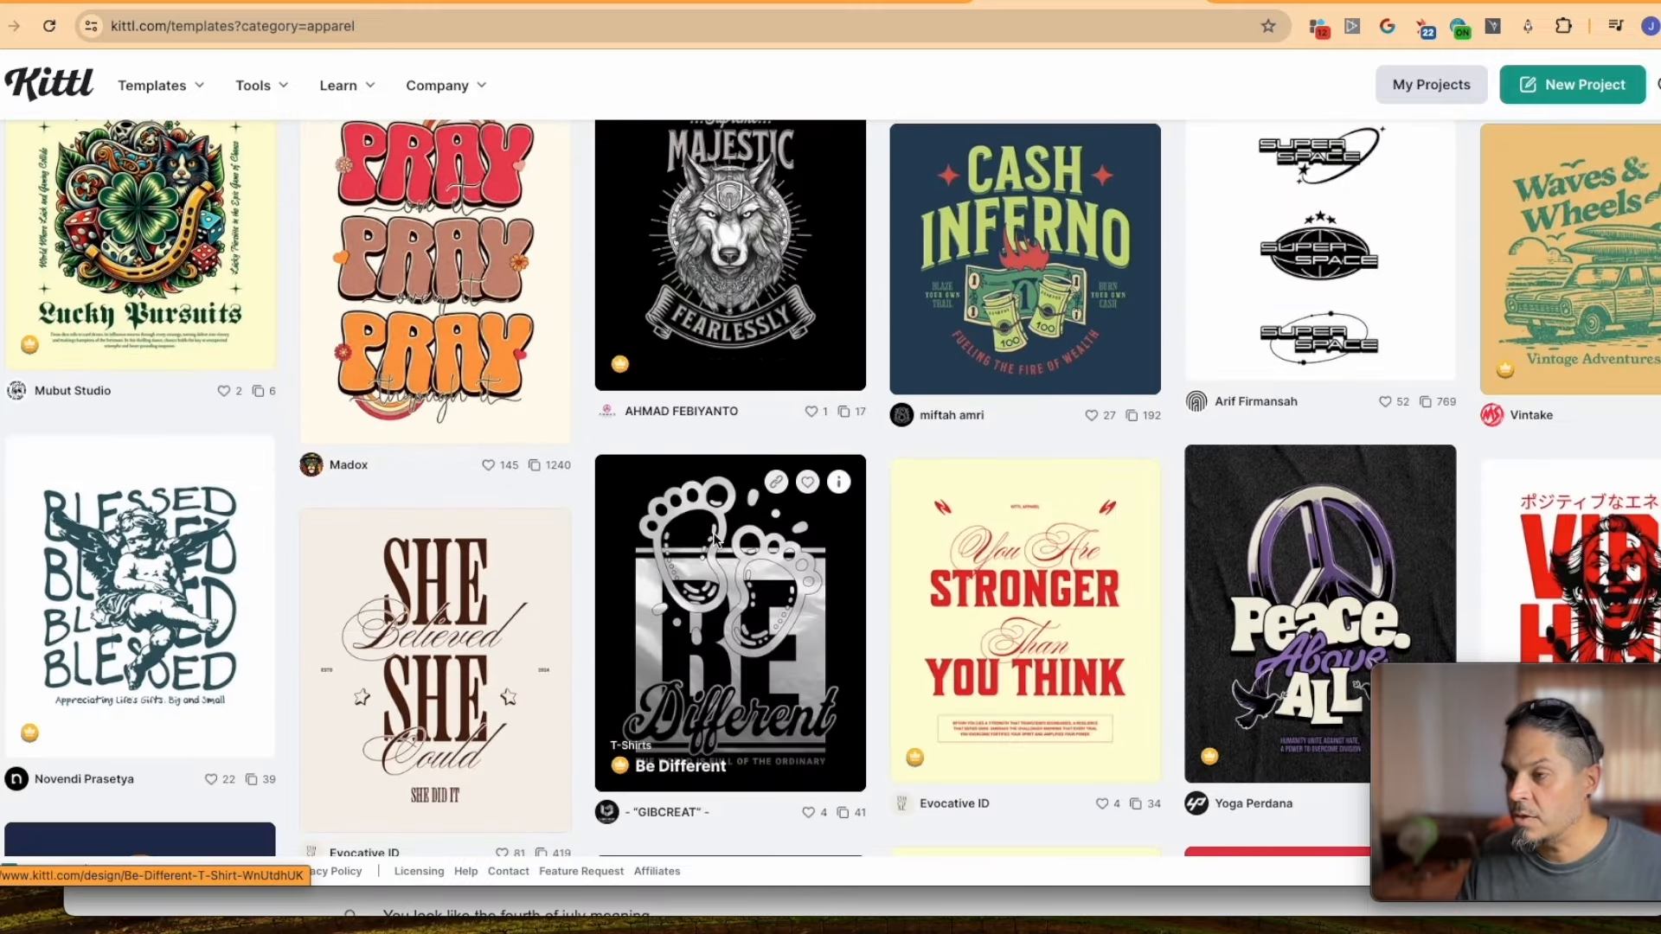
{"action": "scroll", "coordinate": [716, 536], "scroll_direction": "down", "scroll_amount": 10}
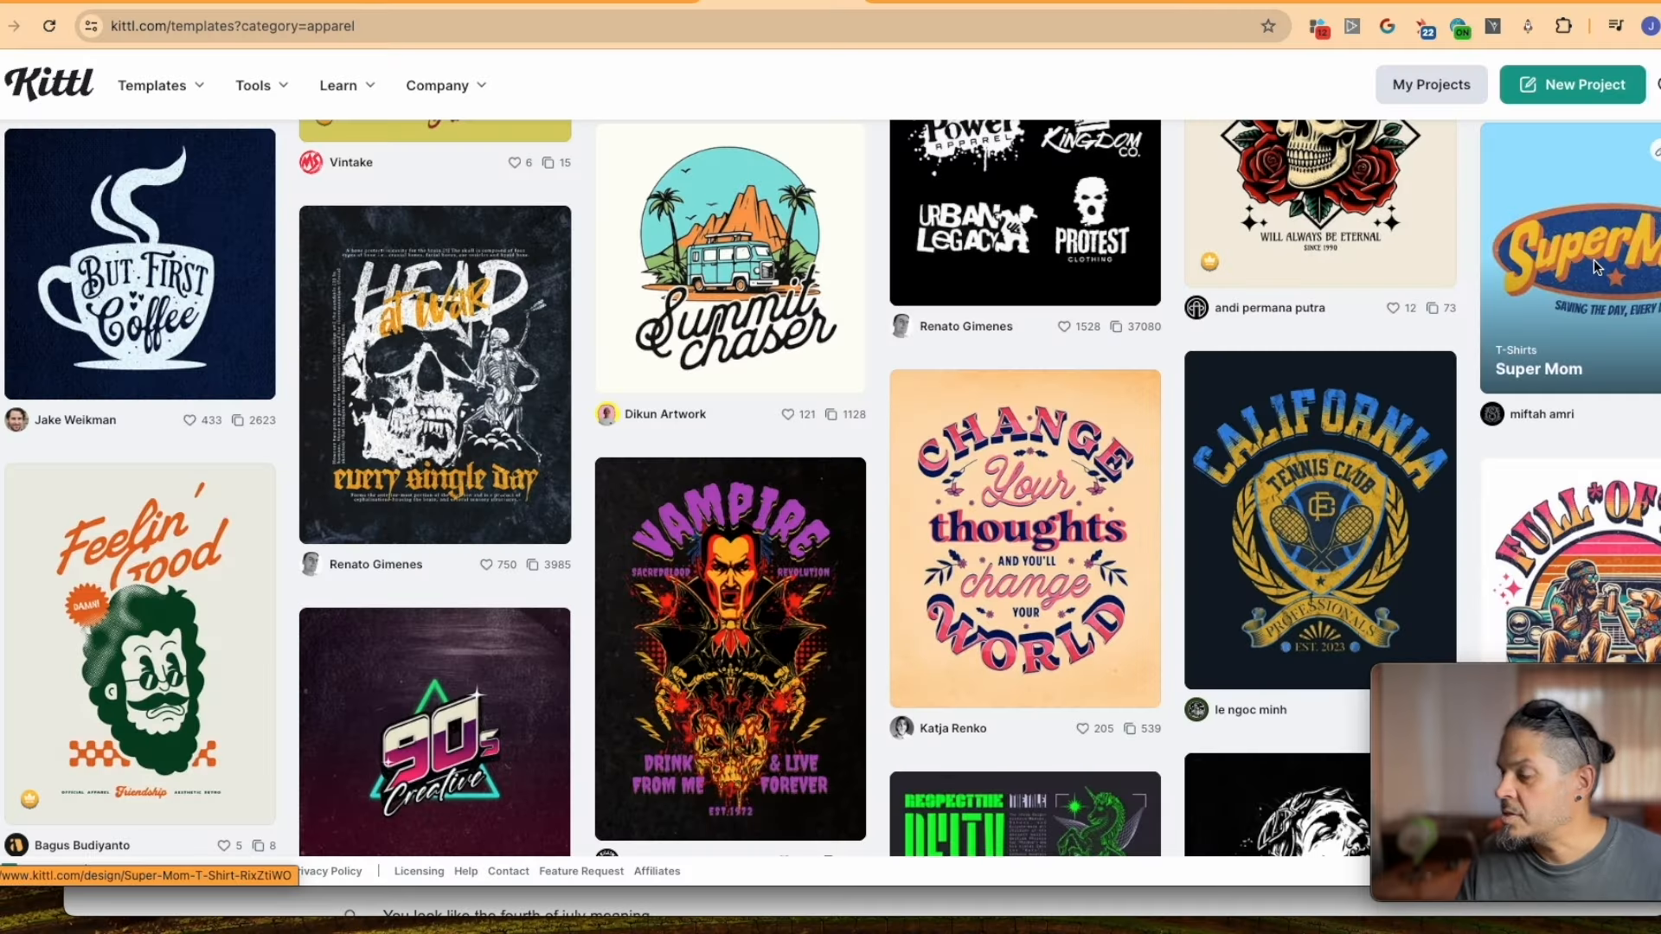
{"action": "left_click", "coordinate": [1640, 266]}
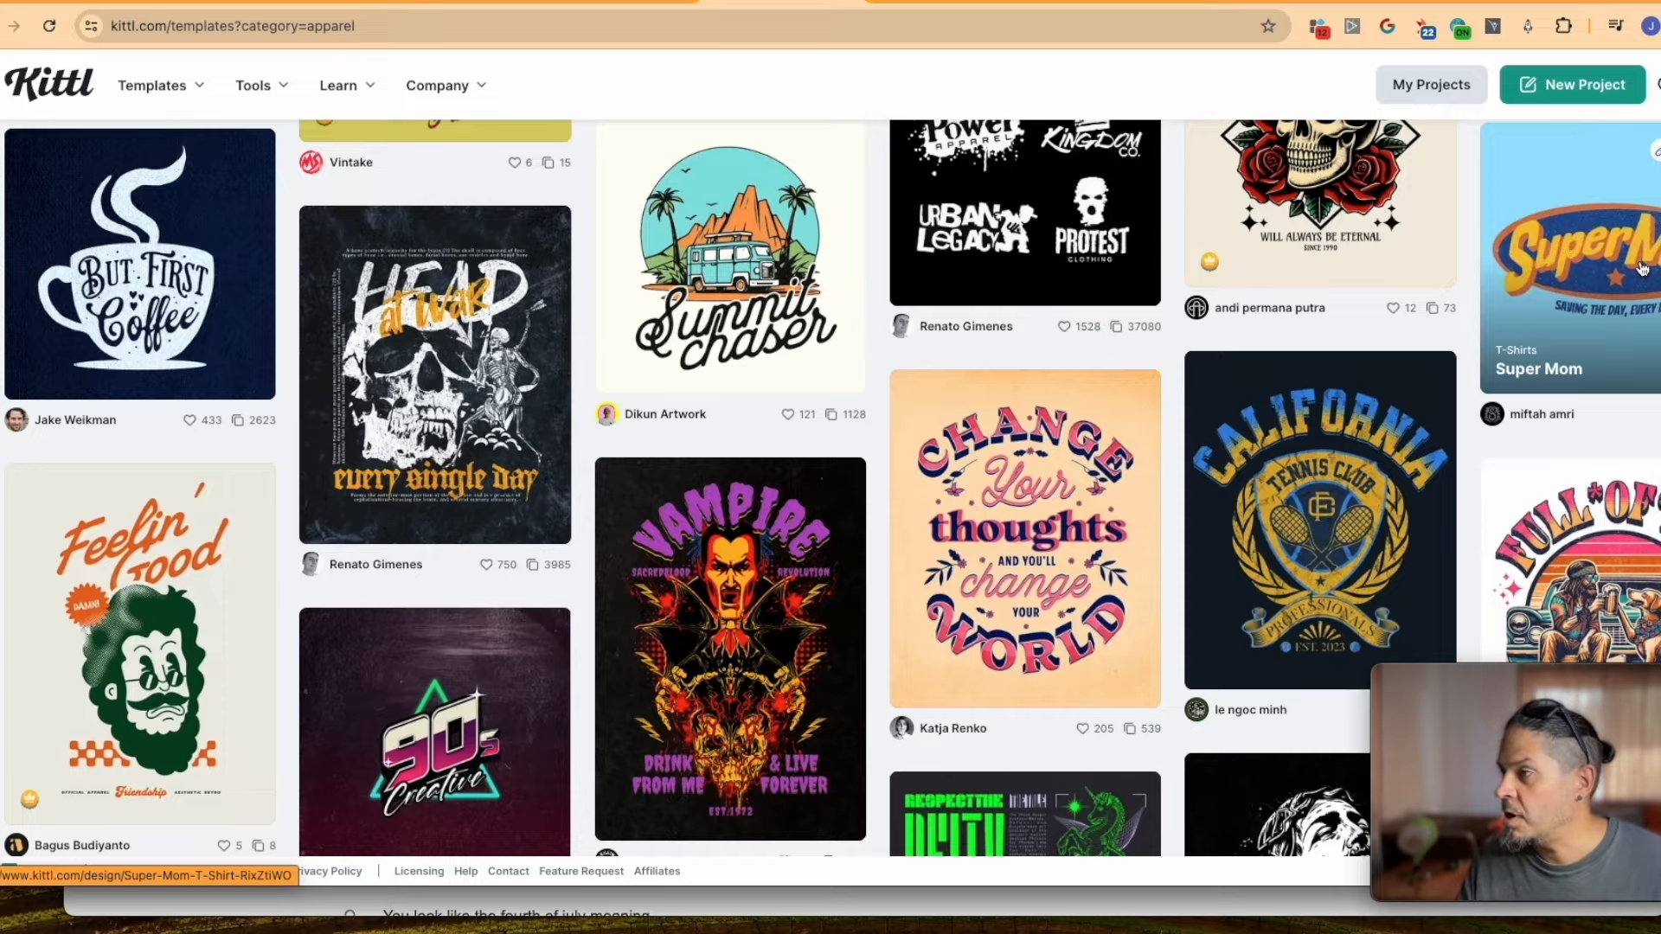
Search the template library for "vintage 50s" and look through the resulting designs
{"action": "scroll", "coordinate": [860, 466], "scroll_direction": "up", "scroll_amount": 20}
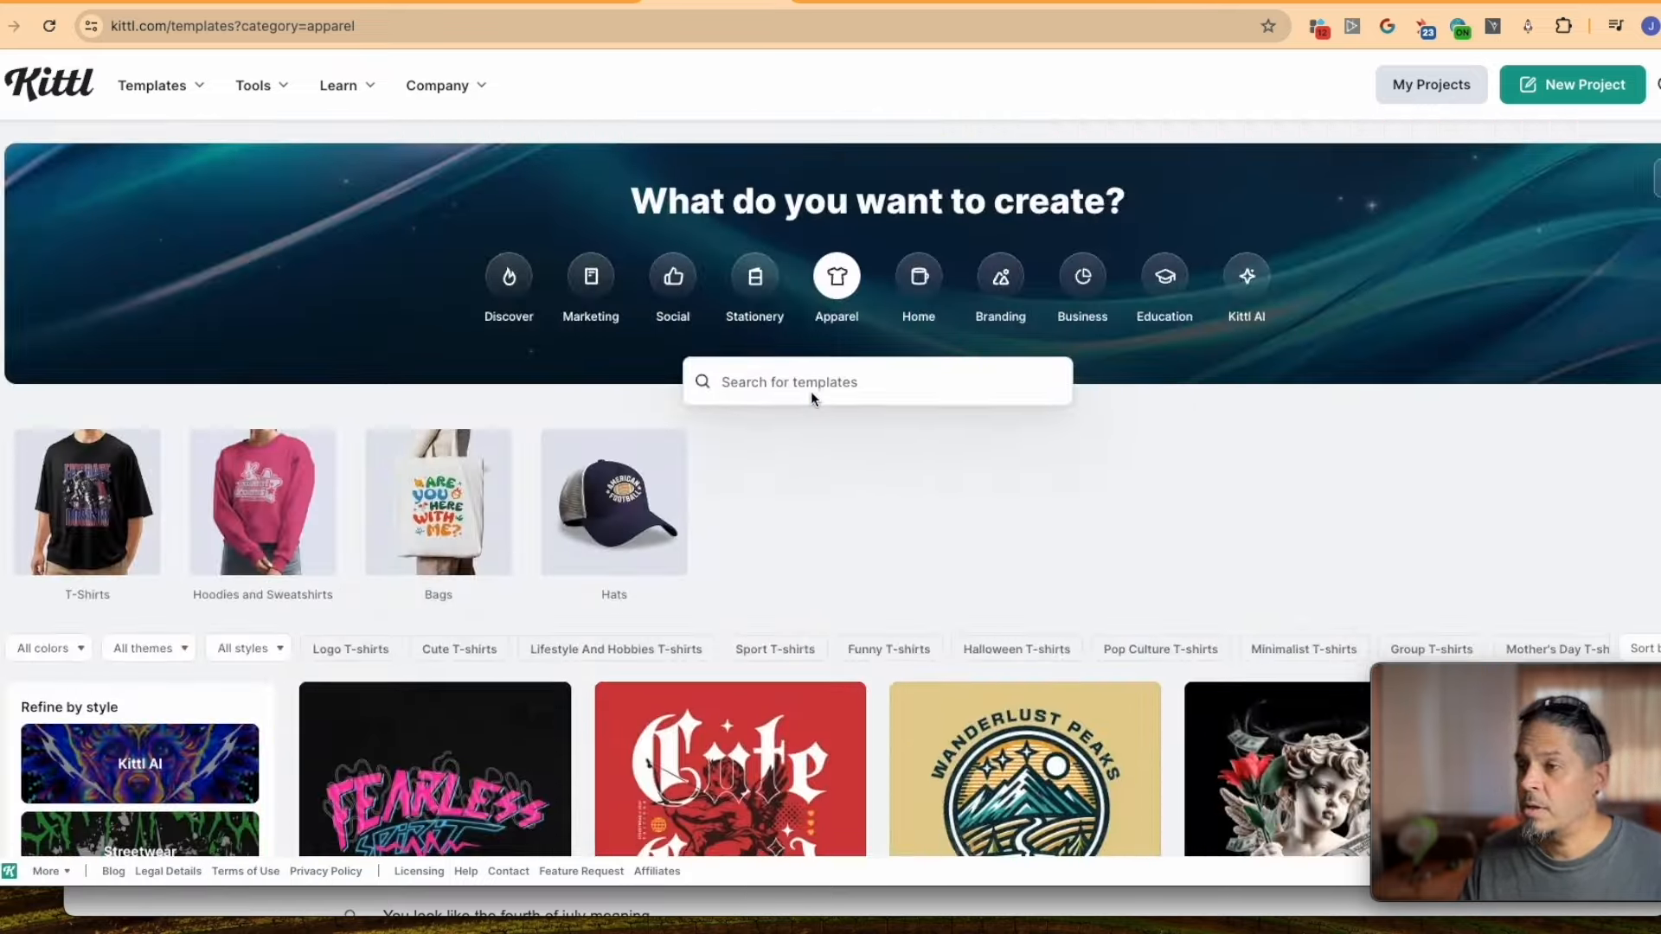
{"action": "left_click", "coordinate": [808, 376]}
{"action": "type", "text": "vintage 50s"}
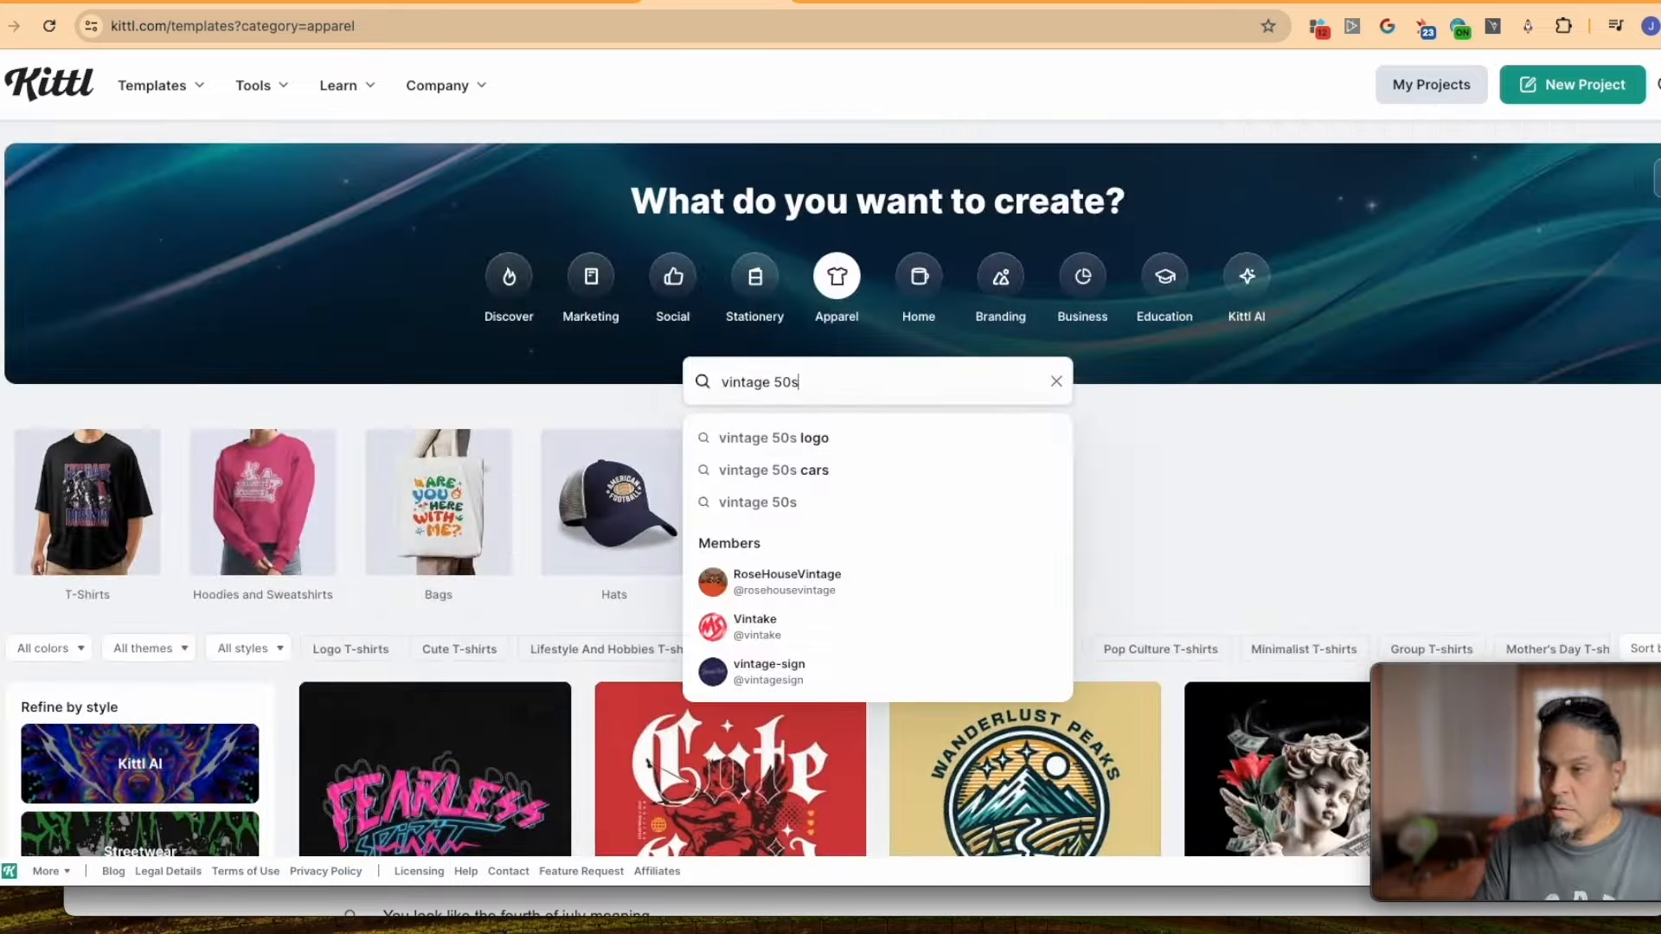
{"action": "key", "text": "Return"}
{"action": "scroll", "coordinate": [858, 440], "scroll_direction": "down", "scroll_amount": 3}
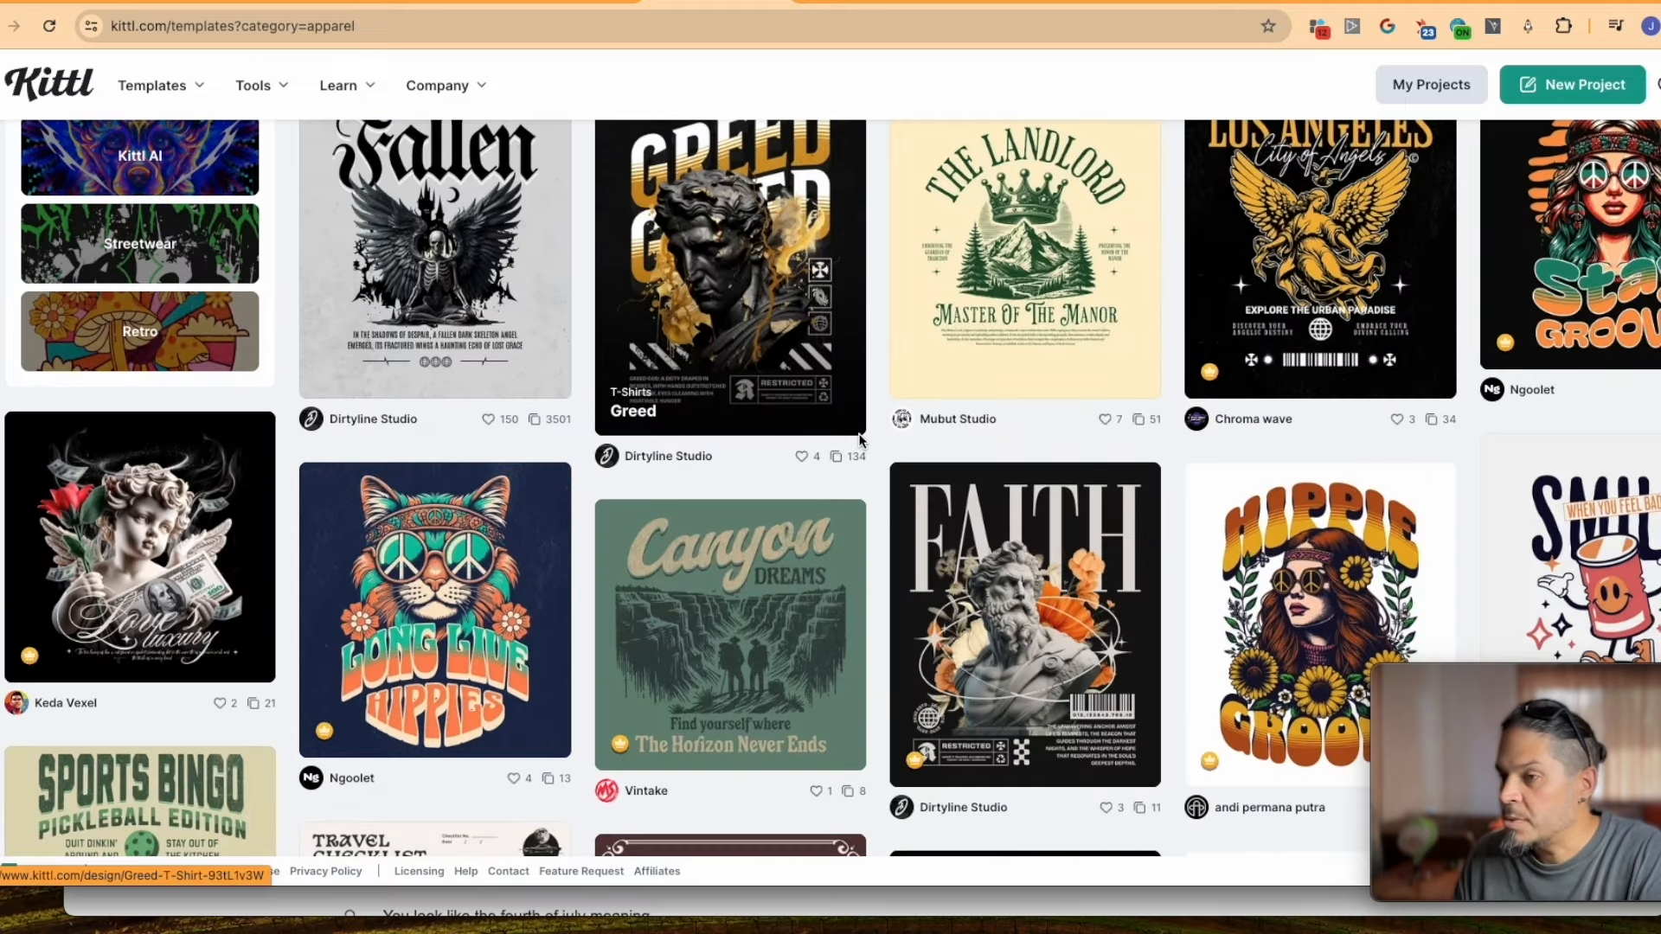
{"action": "scroll", "coordinate": [859, 439], "scroll_direction": "down", "scroll_amount": 4}
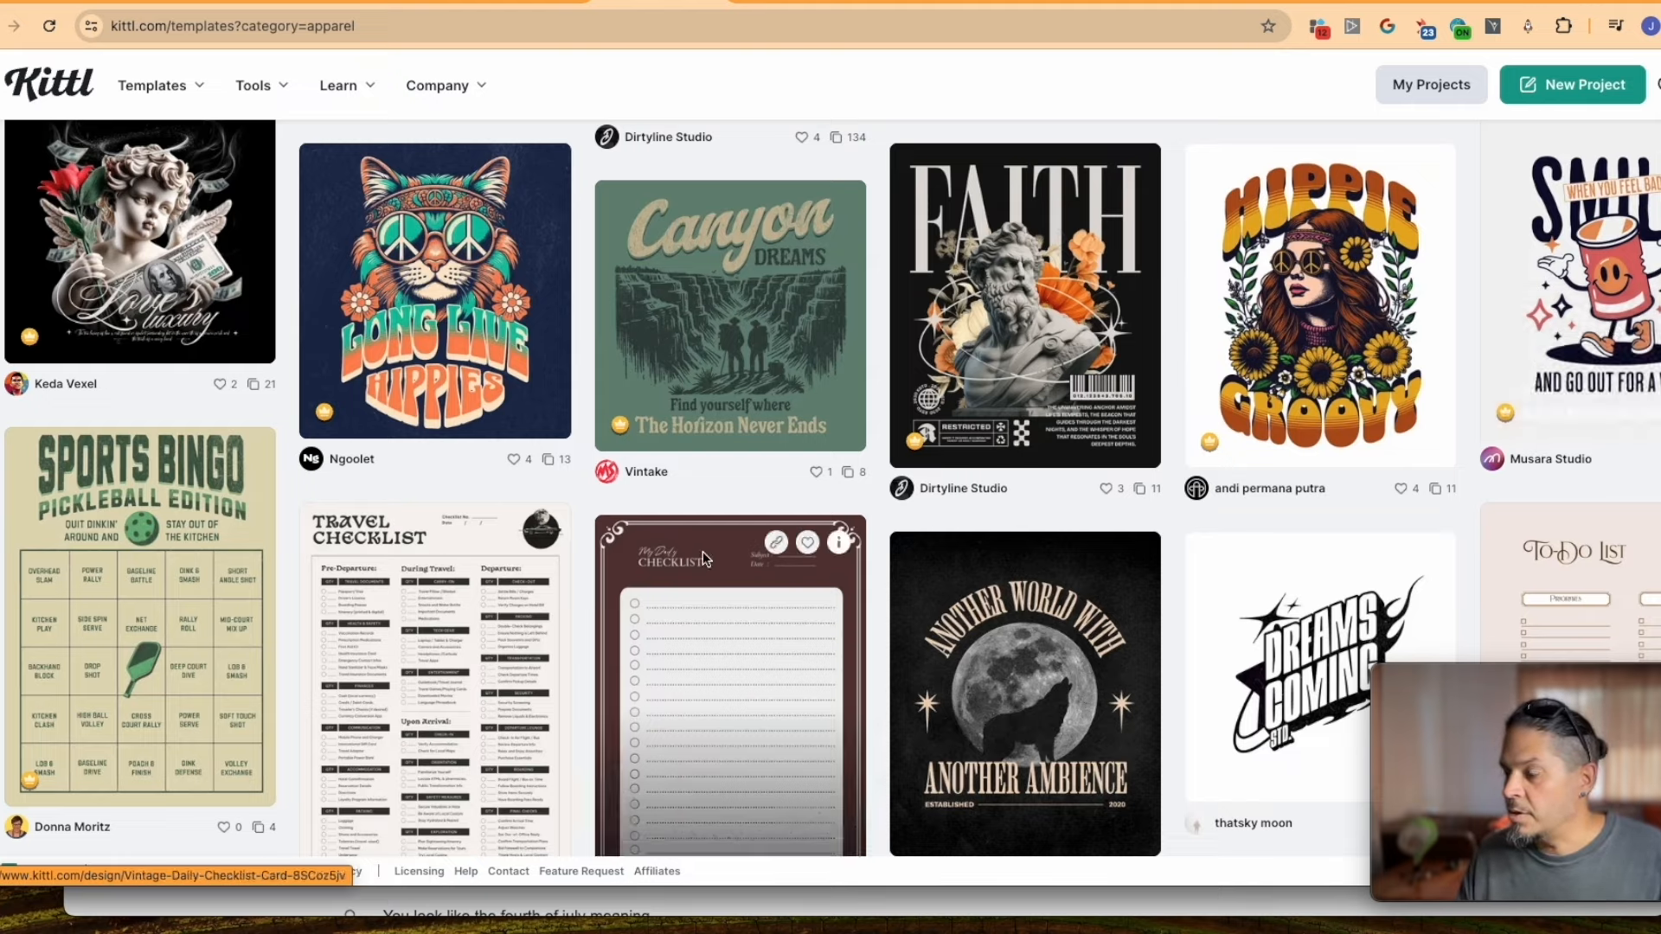
Find the "Chill & Relax The Beaver" t-shirt template in the apparel library and open it as an editable design
{"action": "scroll", "coordinate": [880, 543], "scroll_direction": "down", "scroll_amount": 5}
{"action": "scroll", "coordinate": [874, 536], "scroll_direction": "down", "scroll_amount": 6}
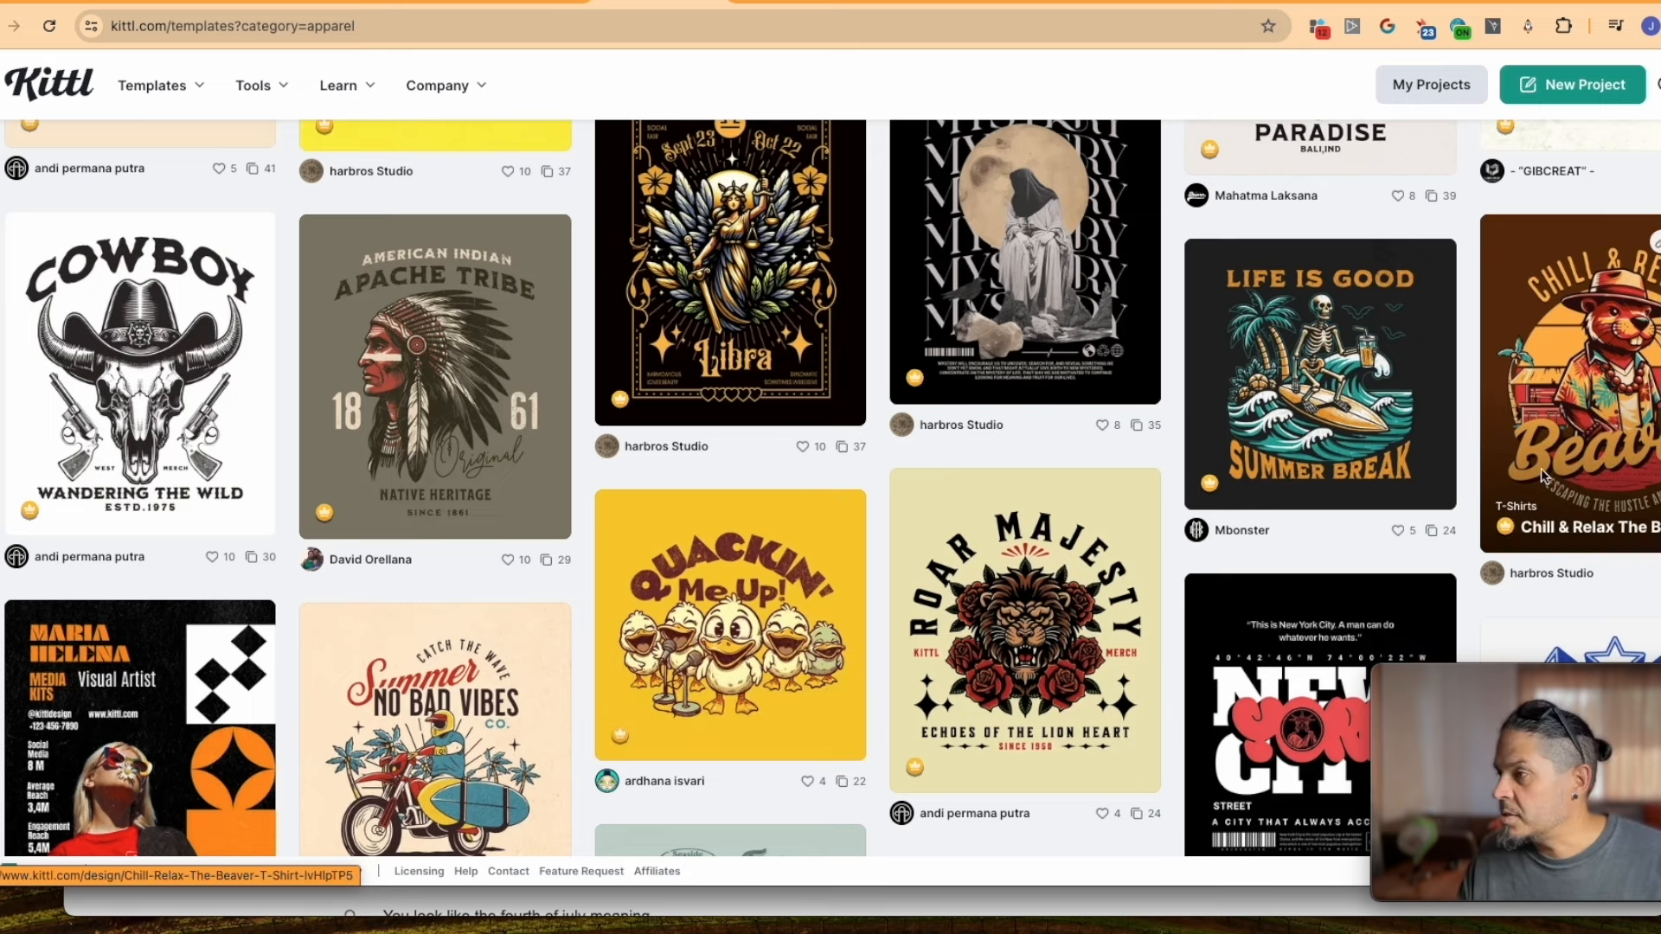
{"action": "left_click", "coordinate": [1588, 448]}
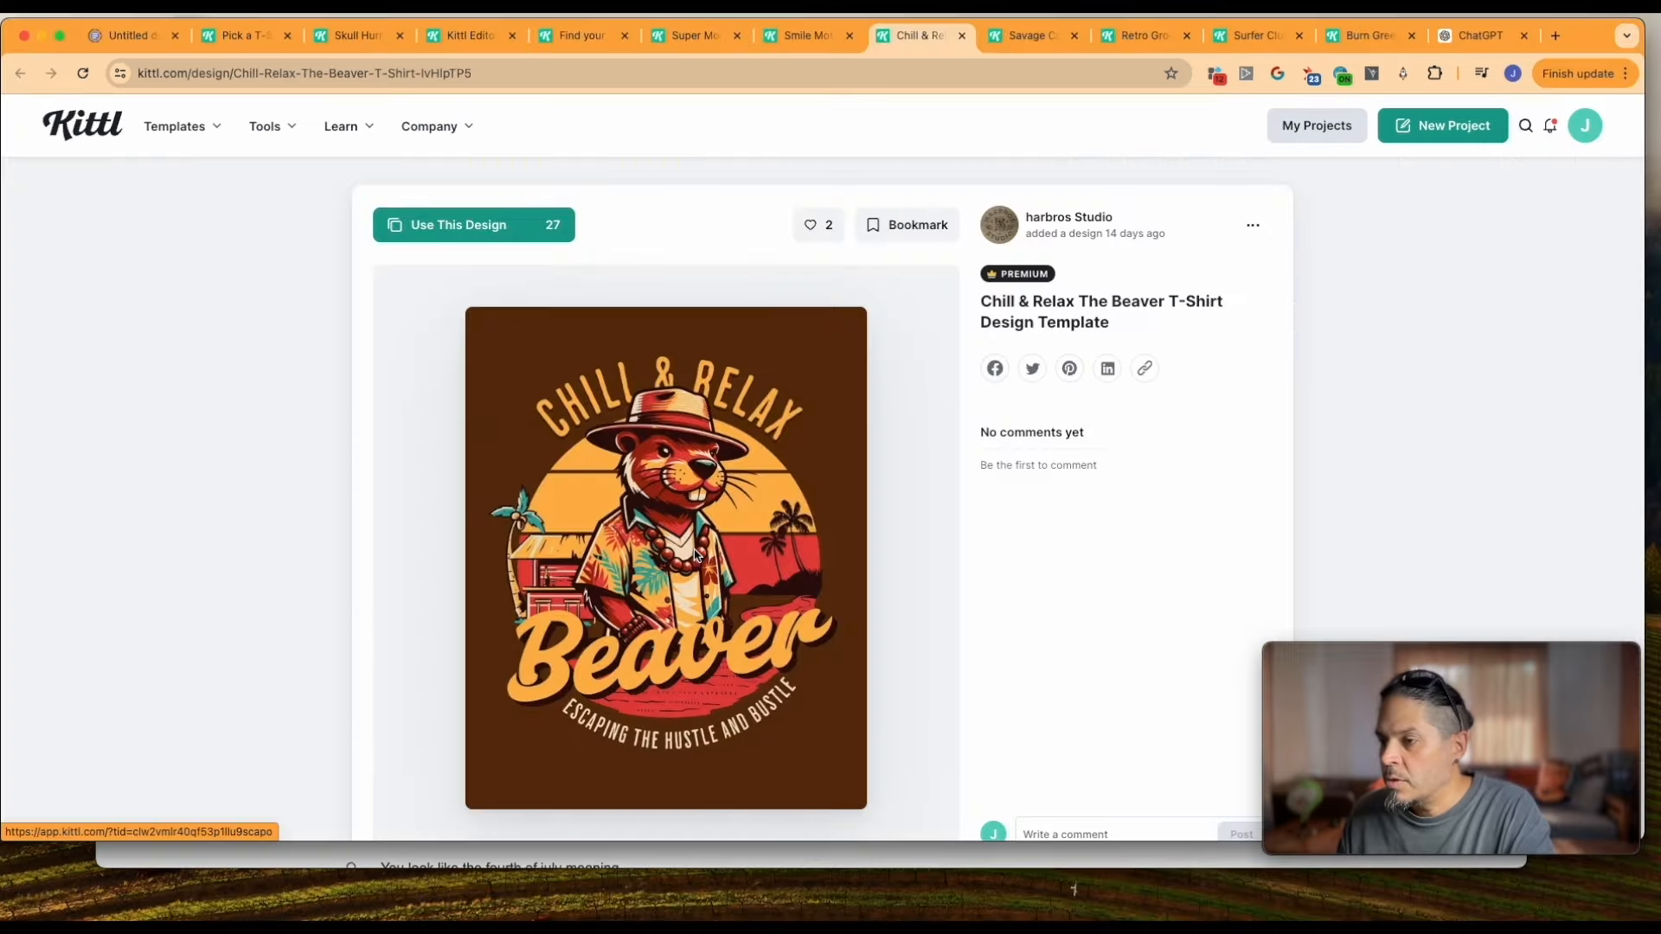
{"action": "left_click", "coordinate": [729, 559]}
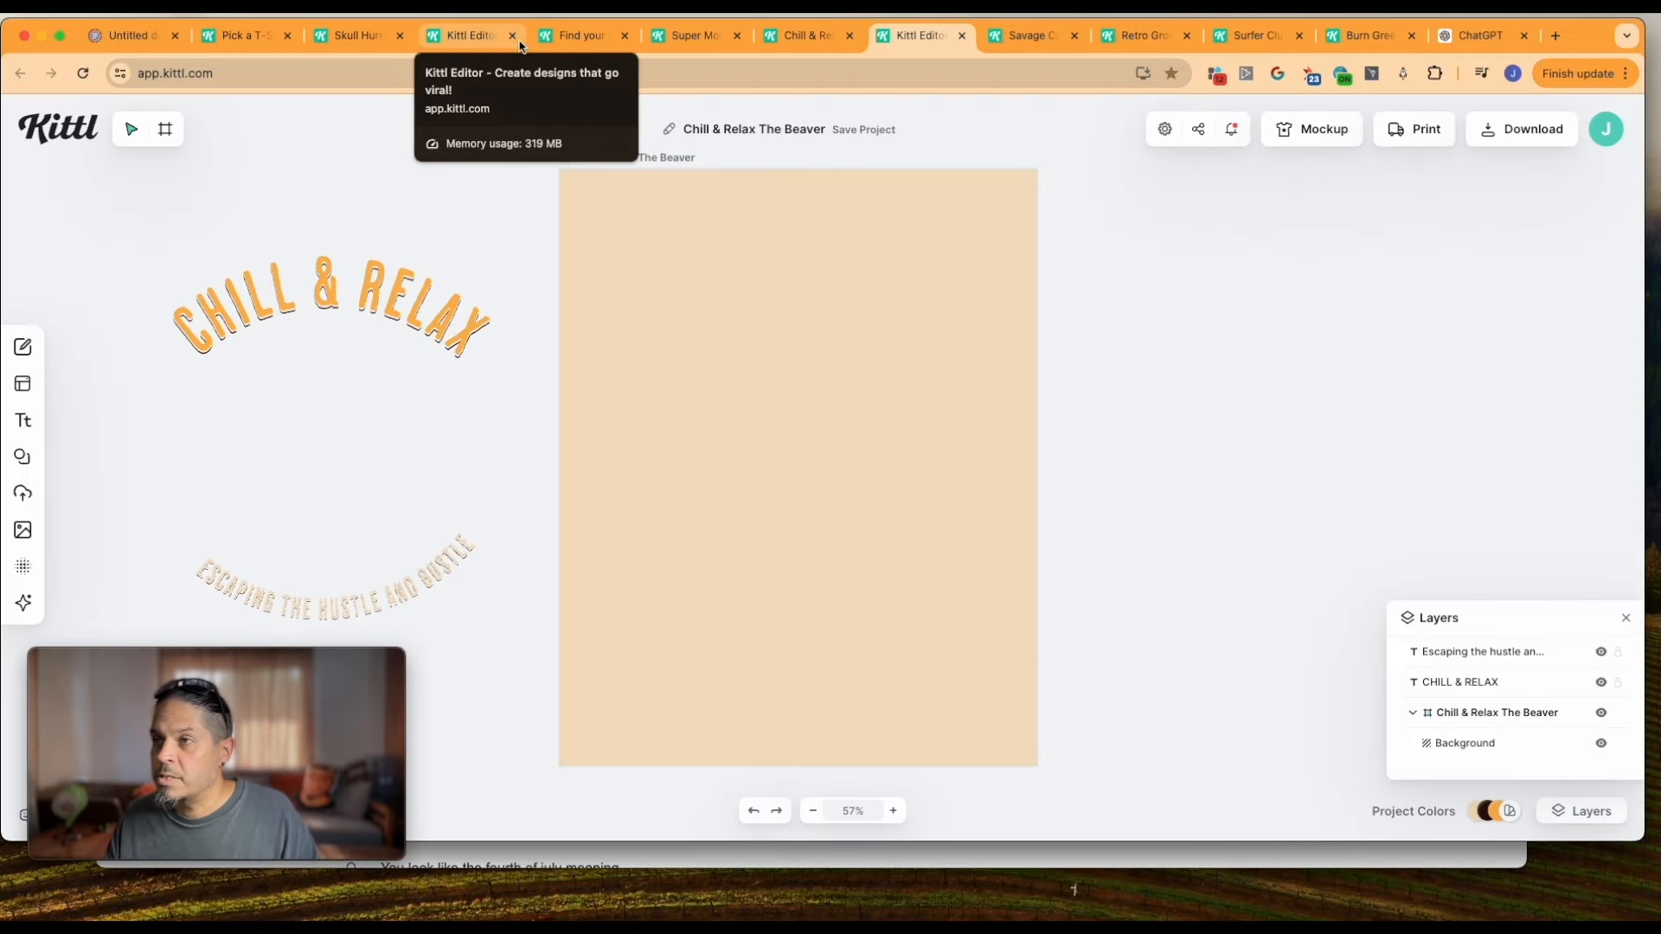
Return to the hotdog project and move the five color hotdog mascots off the artboard
{"action": "left_click", "coordinate": [476, 36]}
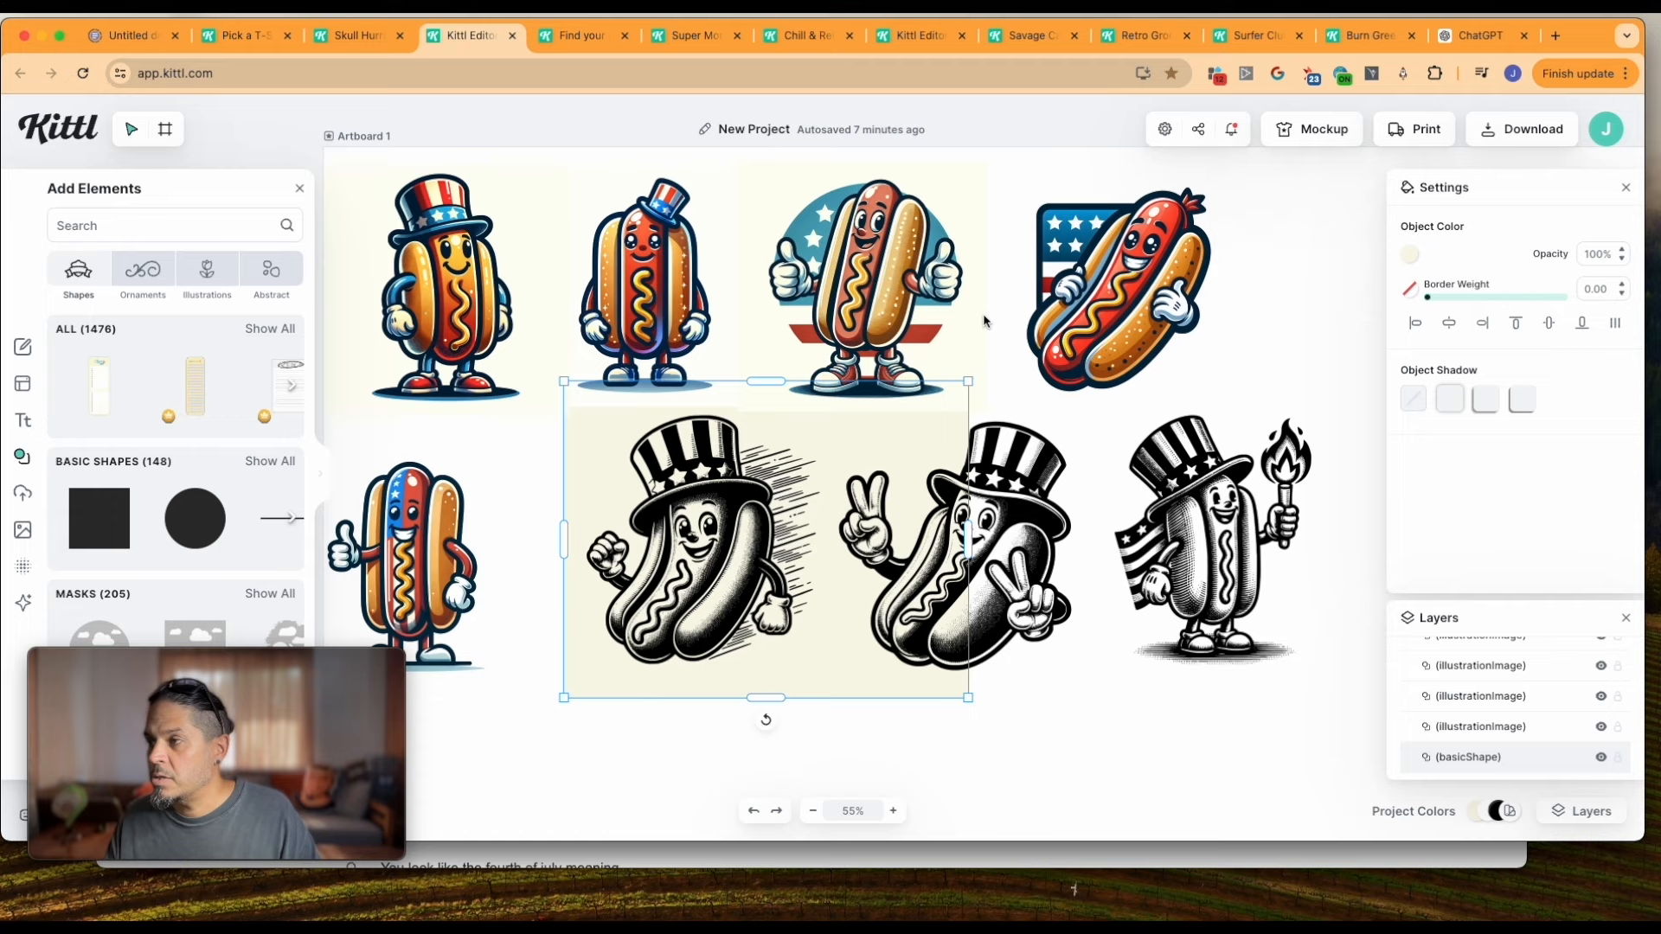
{"action": "left_click", "coordinate": [814, 810]}
{"action": "left_click", "coordinate": [813, 810]}
{"action": "left_click", "coordinate": [813, 810]}
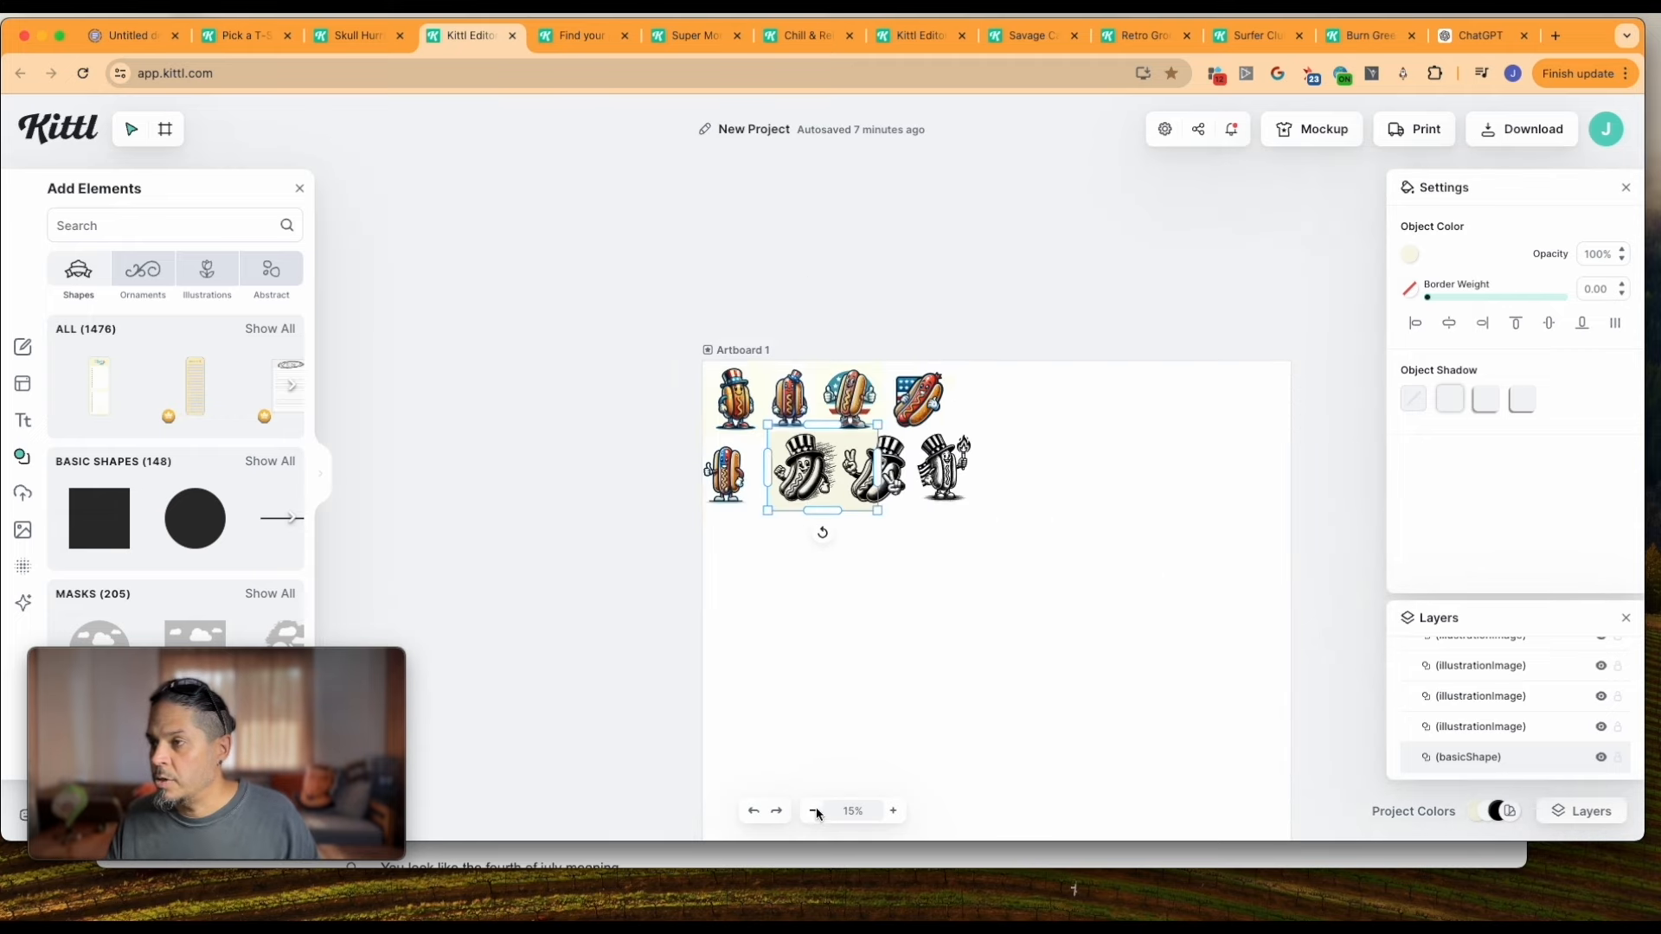
{"action": "left_click_drag", "start_coordinate": [666, 281], "coordinate": [632, 253]}
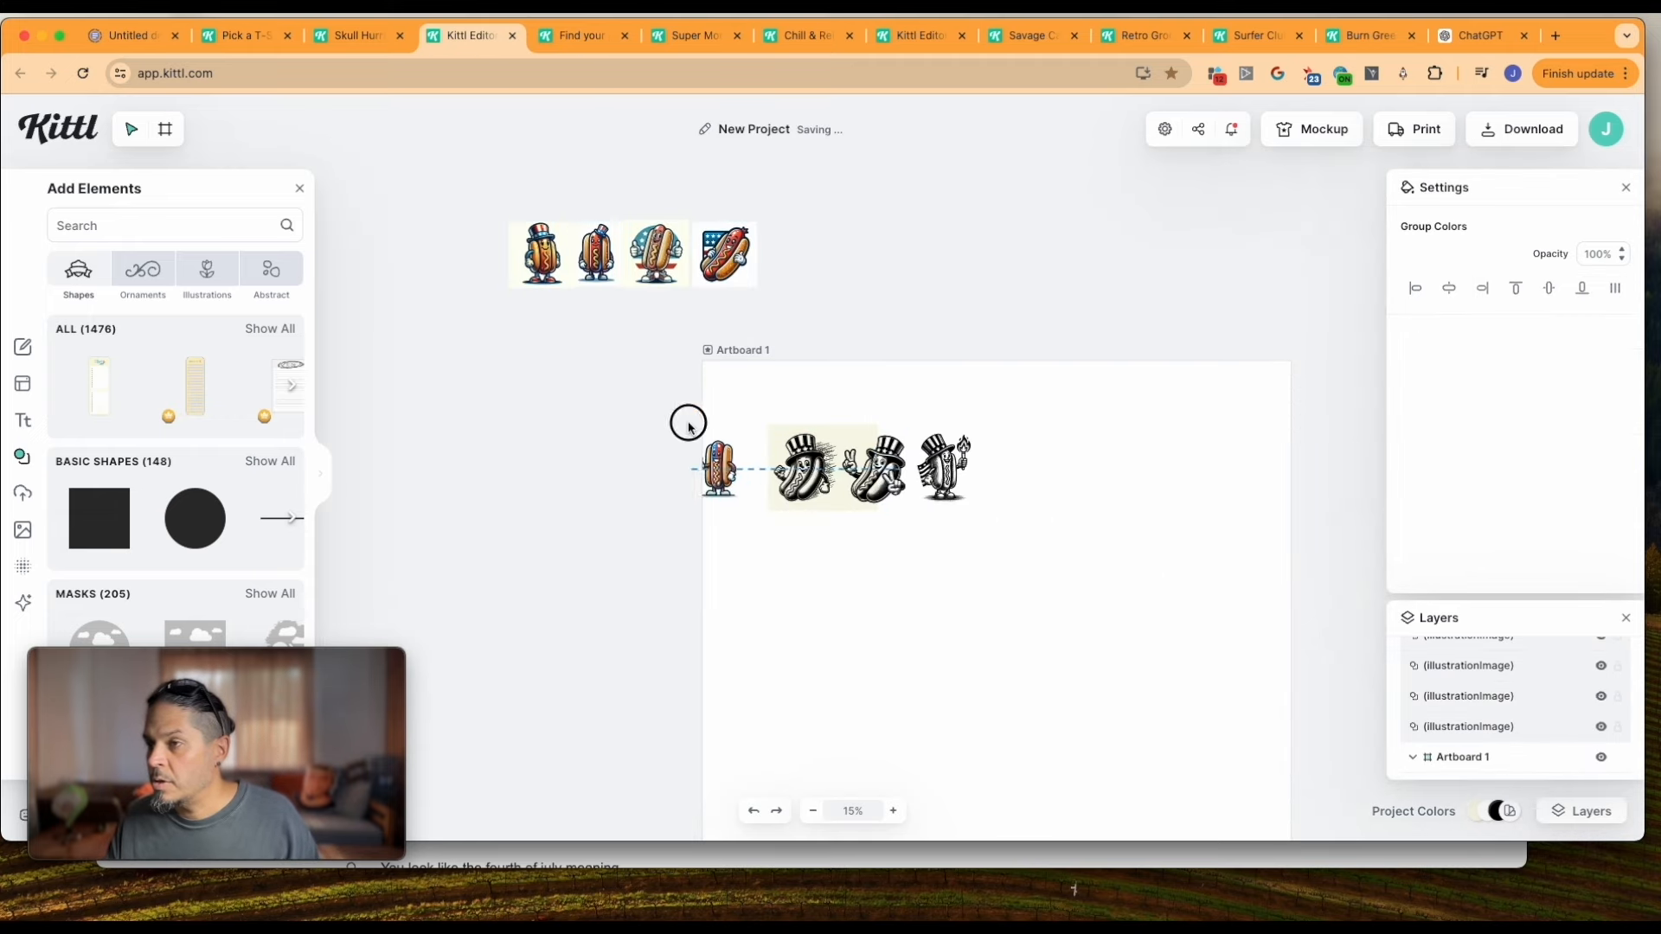
{"action": "left_click_drag", "start_coordinate": [687, 426], "coordinate": [621, 353]}
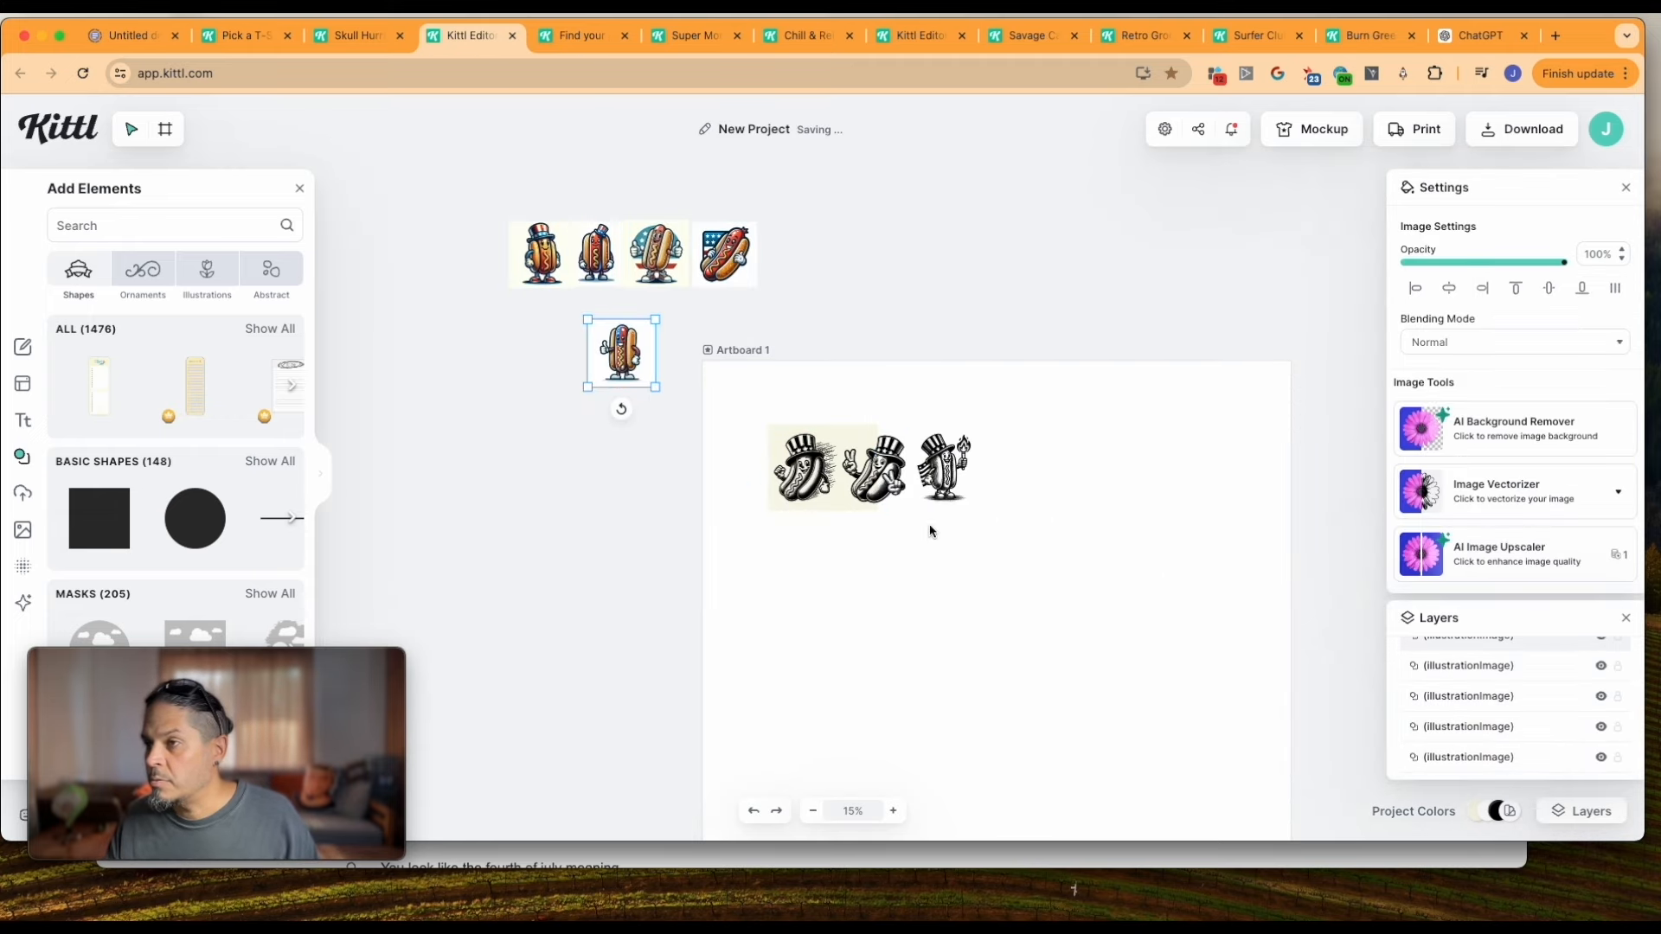
Place the thumbs-up hotdog on the artboard beneath the pasted "Beaver" lettering and remove the hotdog image's background
{"action": "left_click_drag", "start_coordinate": [656, 254], "coordinate": [1055, 484]}
{"action": "left_click_drag", "start_coordinate": [857, 368], "coordinate": [850, 262]}
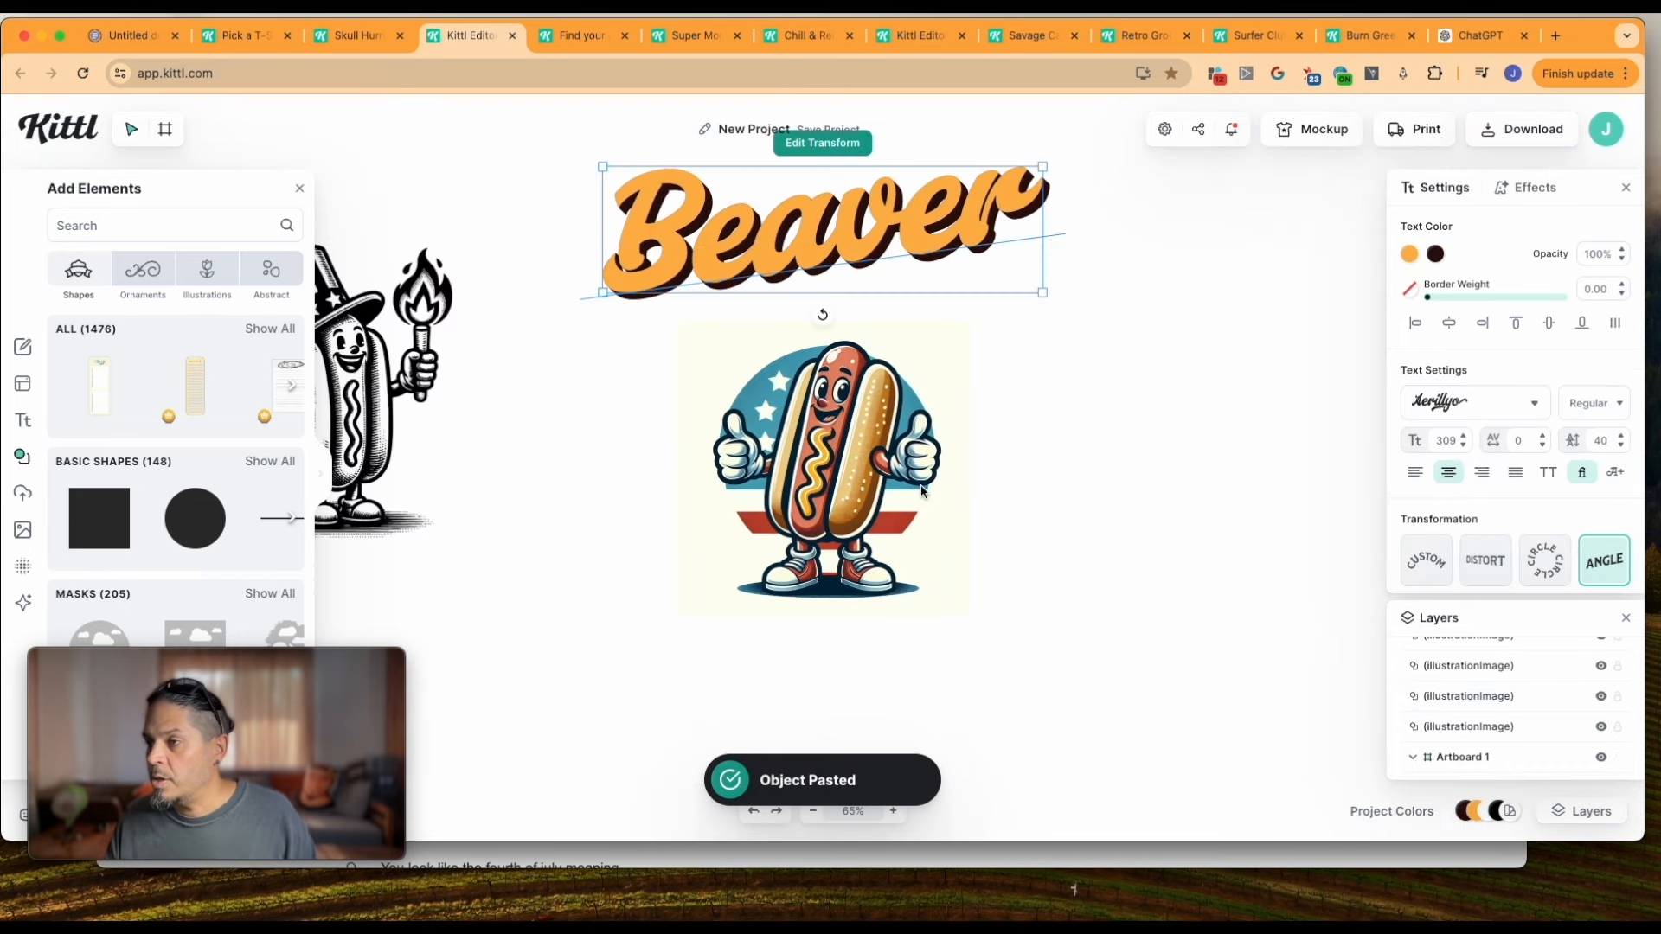
{"action": "left_click", "coordinate": [919, 487]}
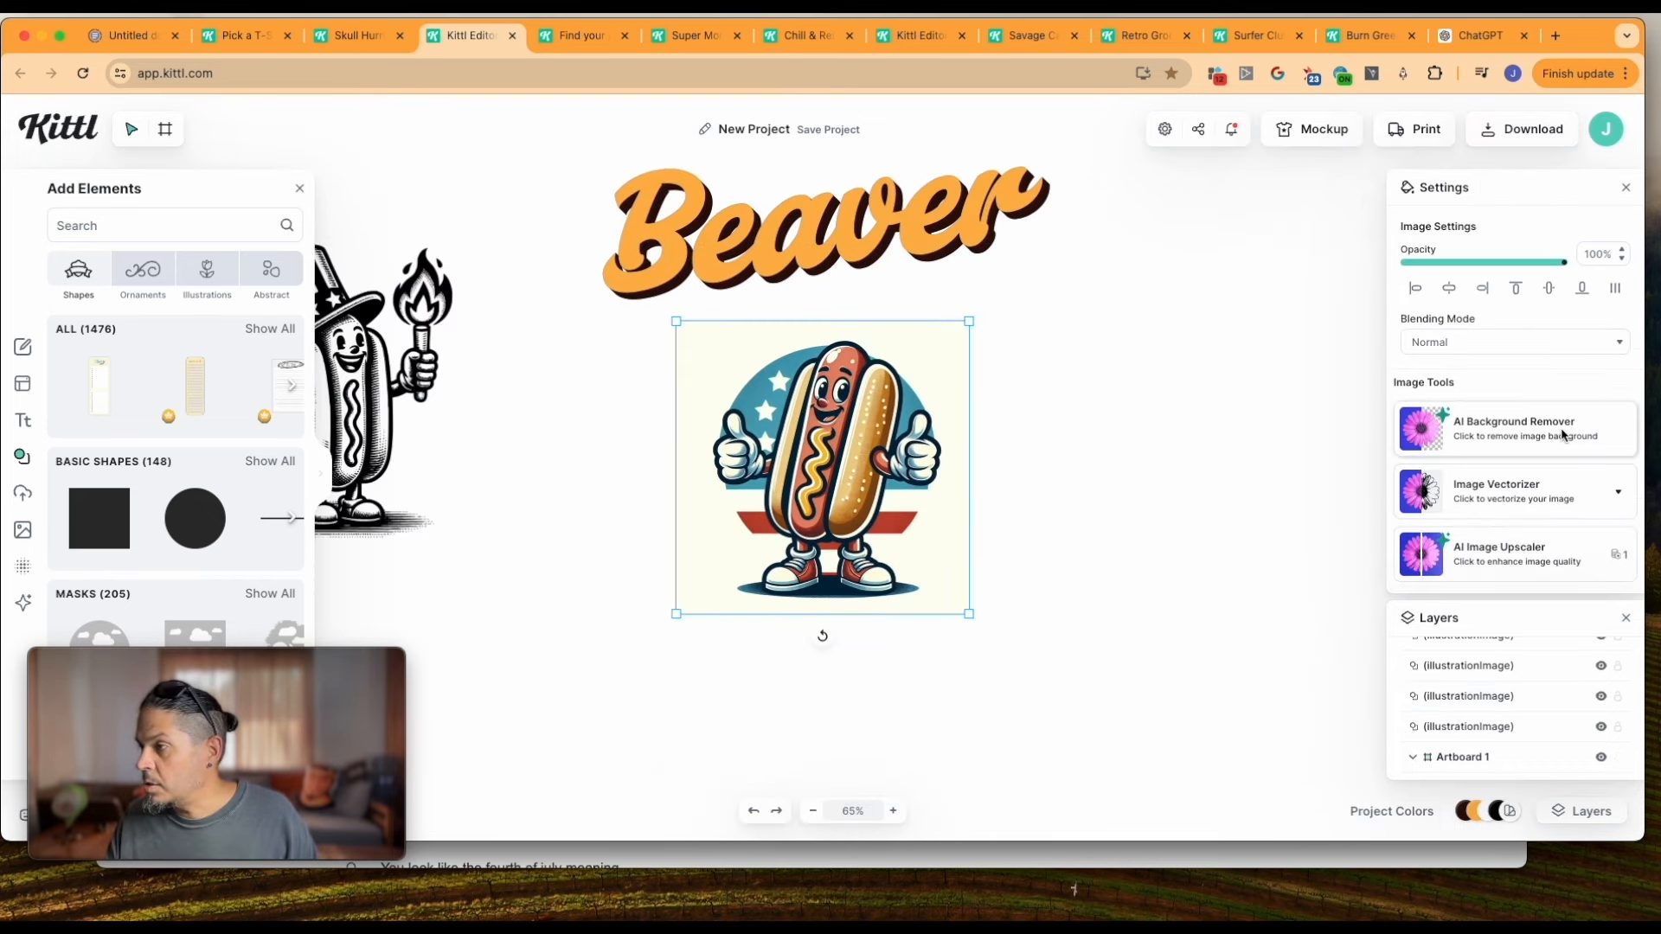
{"action": "left_click", "coordinate": [1562, 435]}
Set the artboard background to olive green (#979751) and inspect the thumbs-up hotdog's cut-out edges against it
{"action": "left_click", "coordinate": [1413, 451]}
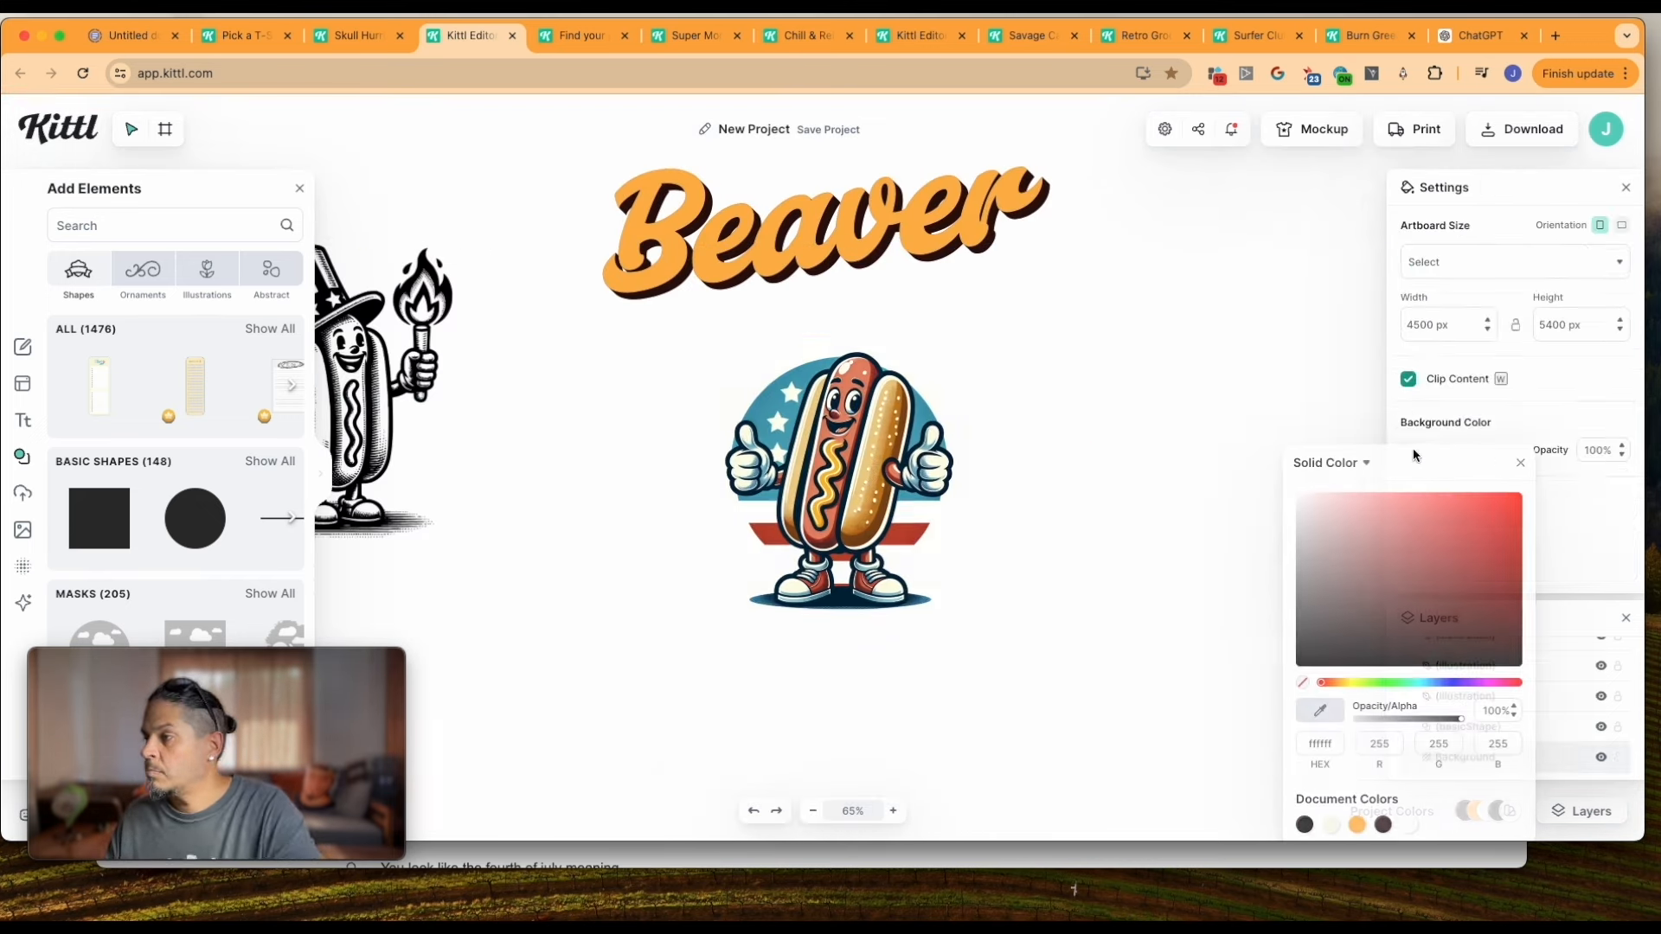
{"action": "left_click", "coordinate": [1352, 685]}
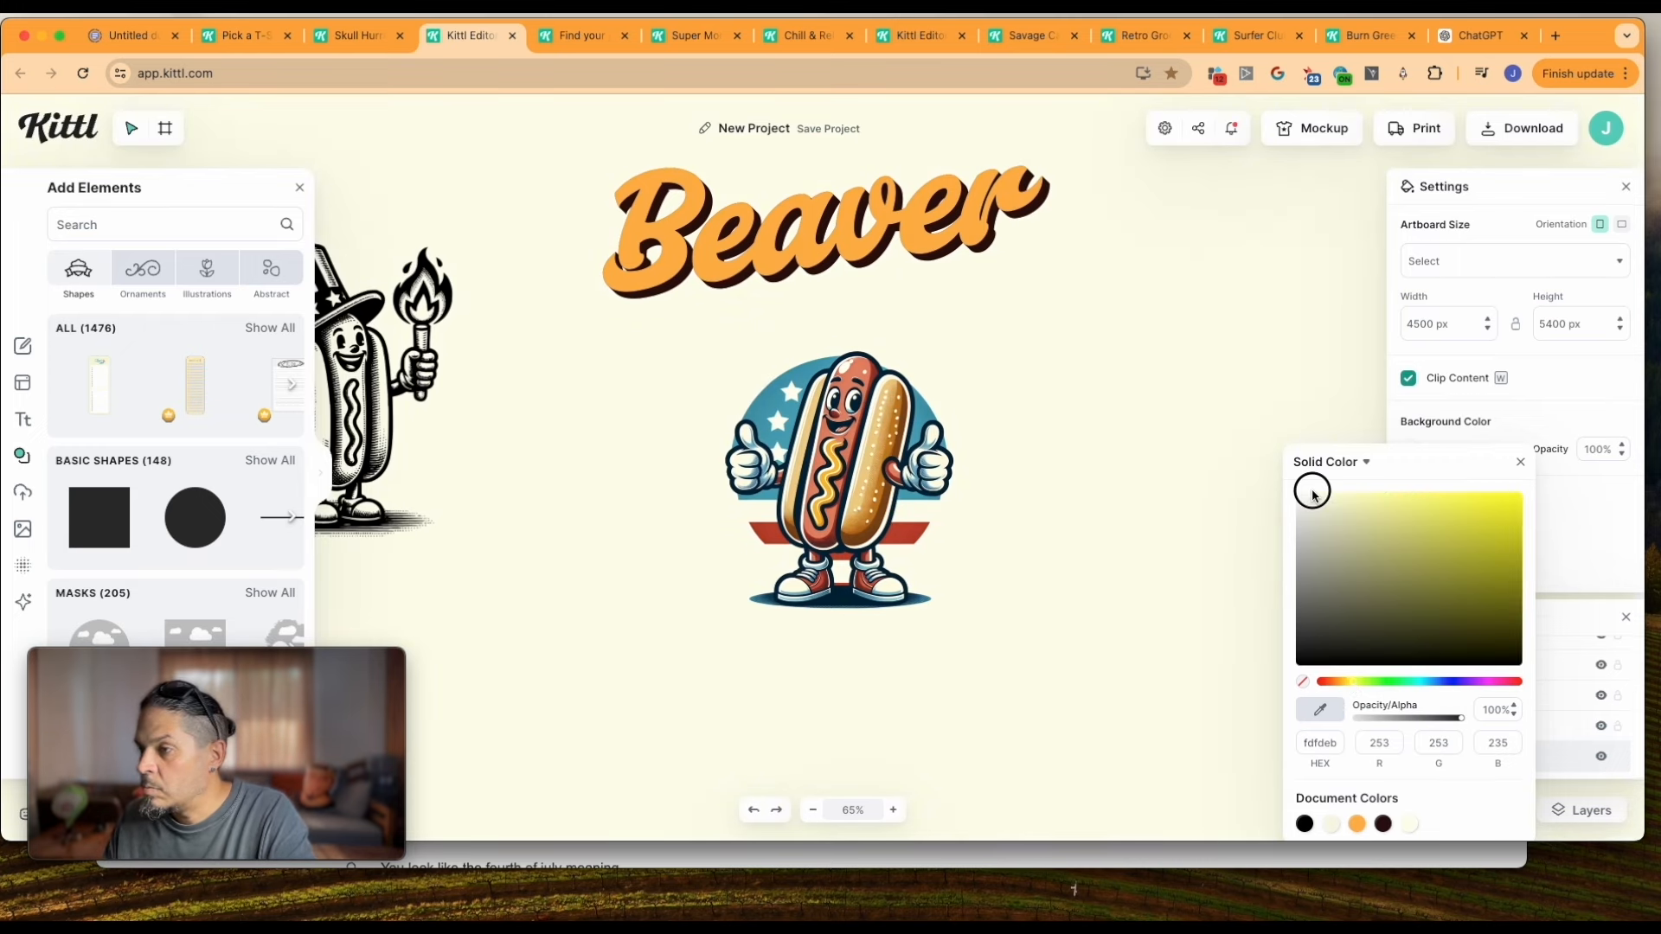
{"action": "left_click_drag", "start_coordinate": [1312, 493], "coordinate": [1402, 563]}
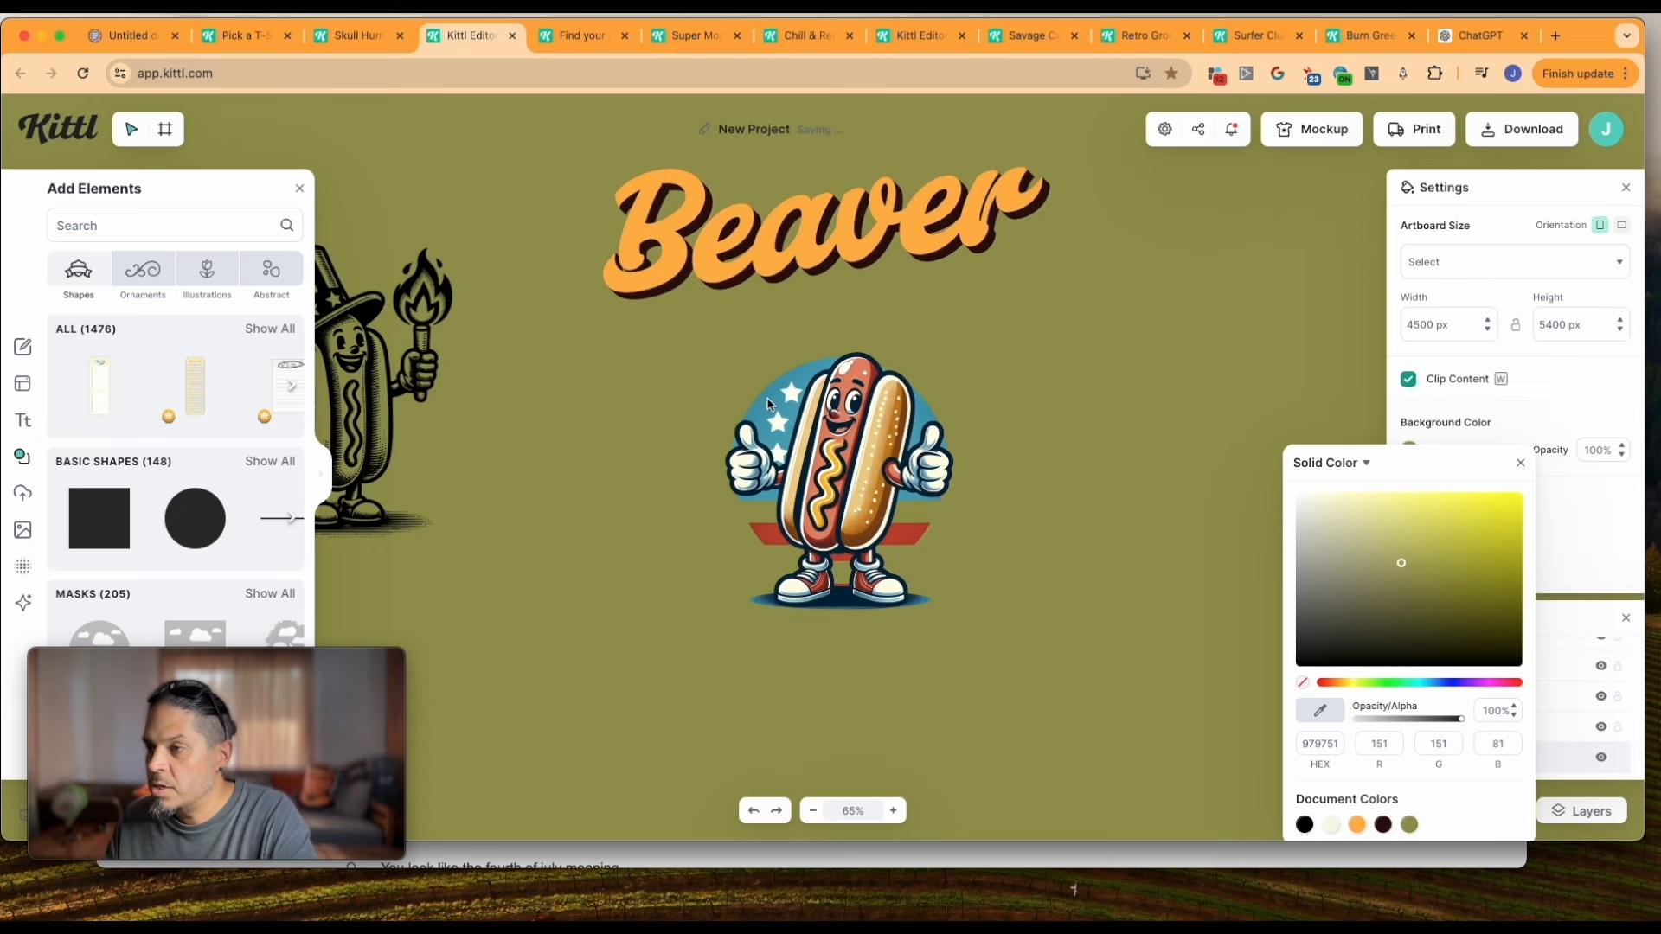
{"action": "left_click", "coordinate": [823, 482]}
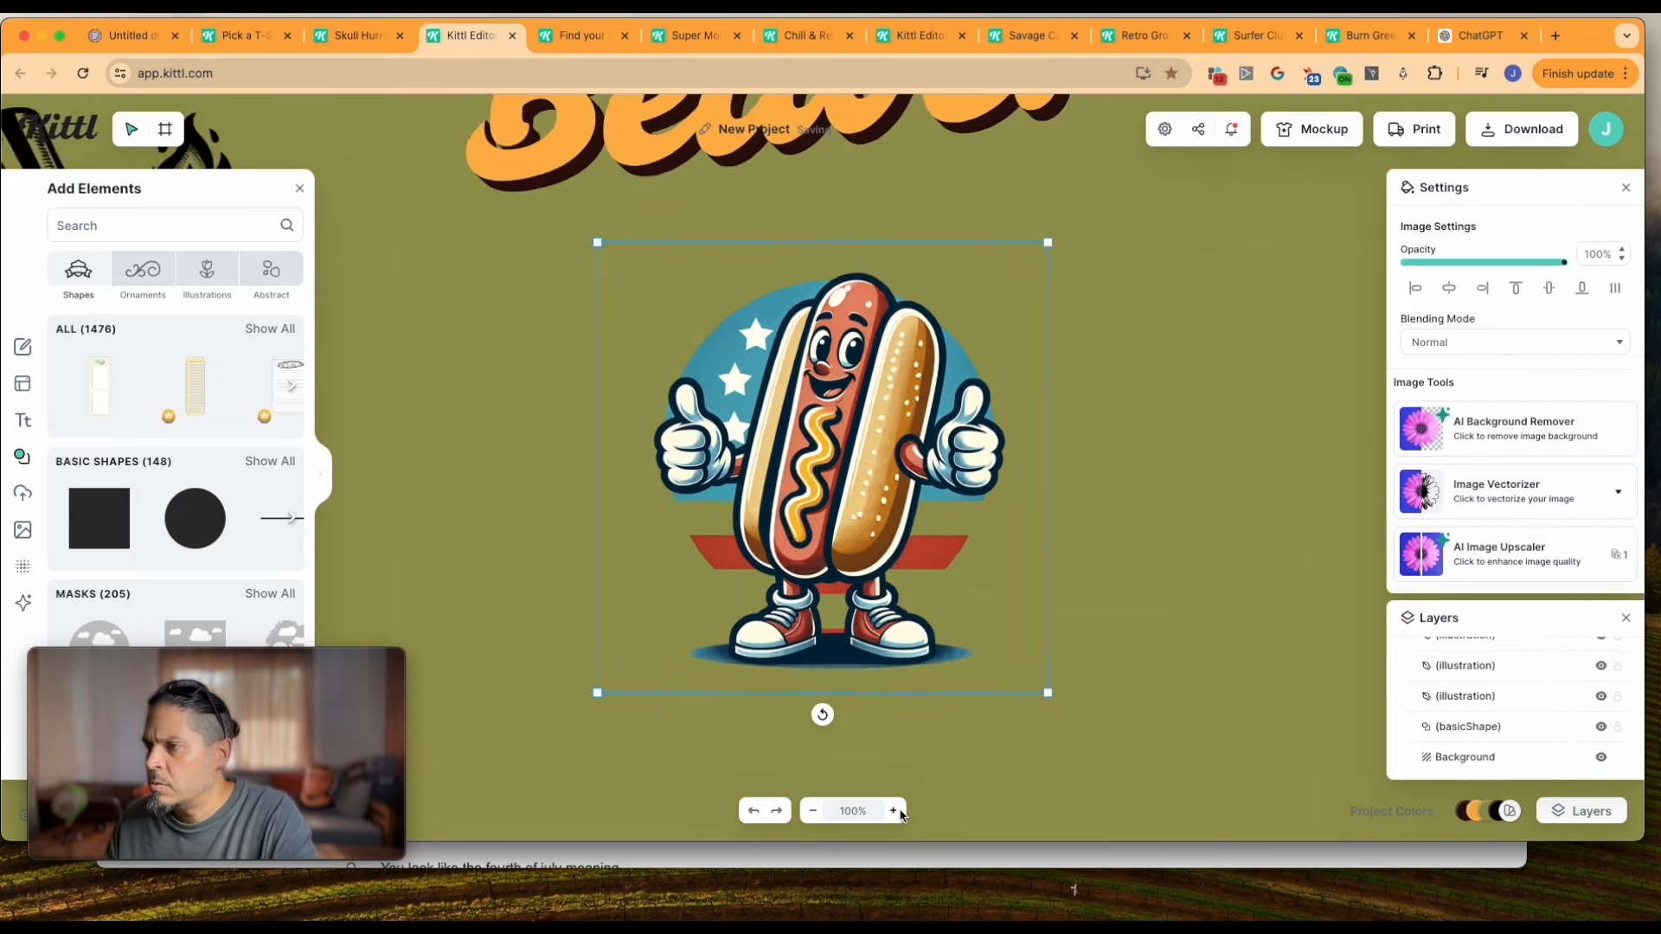
{"action": "left_click", "coordinate": [896, 811]}
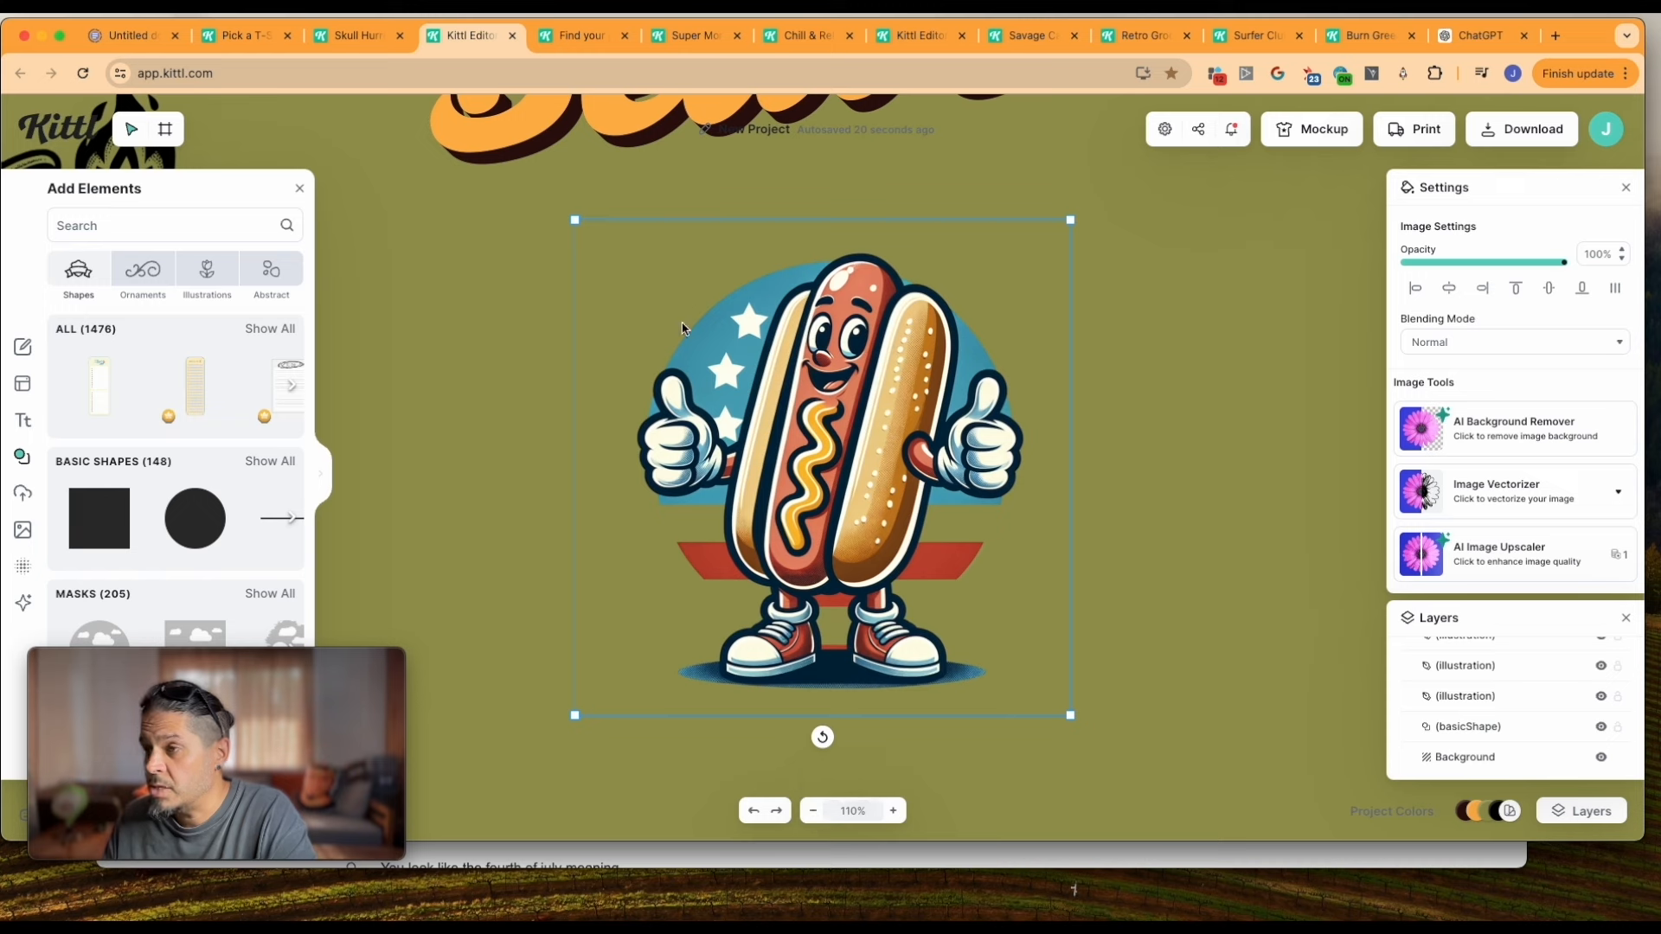
{"action": "left_click", "coordinate": [804, 813]}
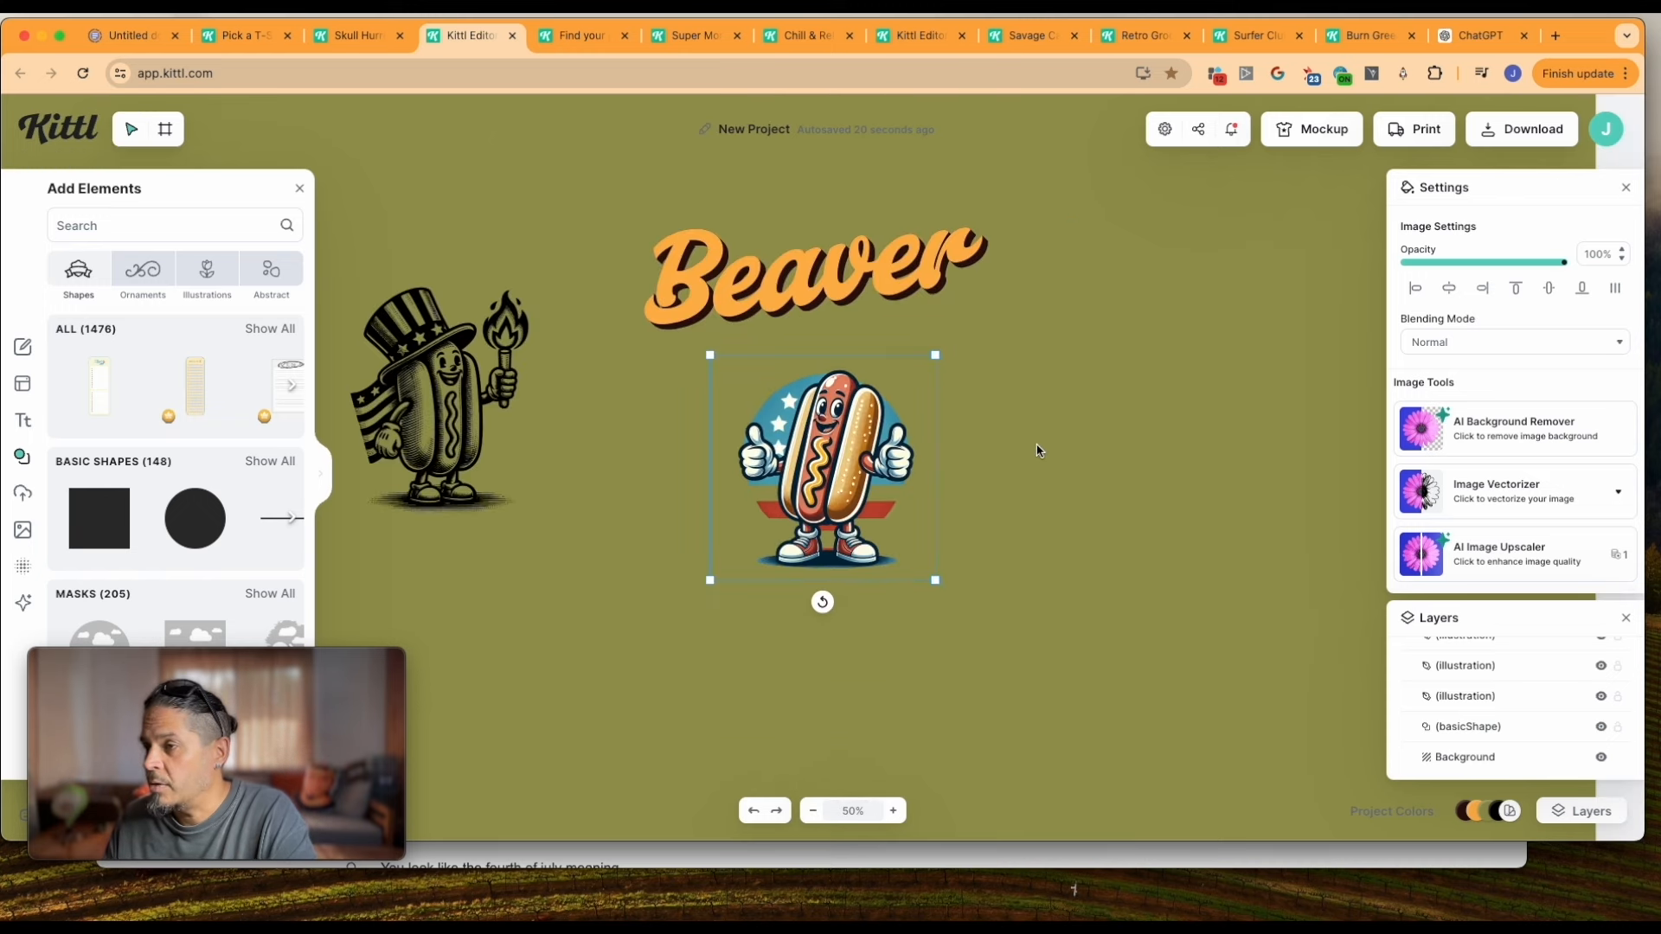
Lighten the artboard background to a pale yellow-green
{"action": "left_click", "coordinate": [1570, 759]}
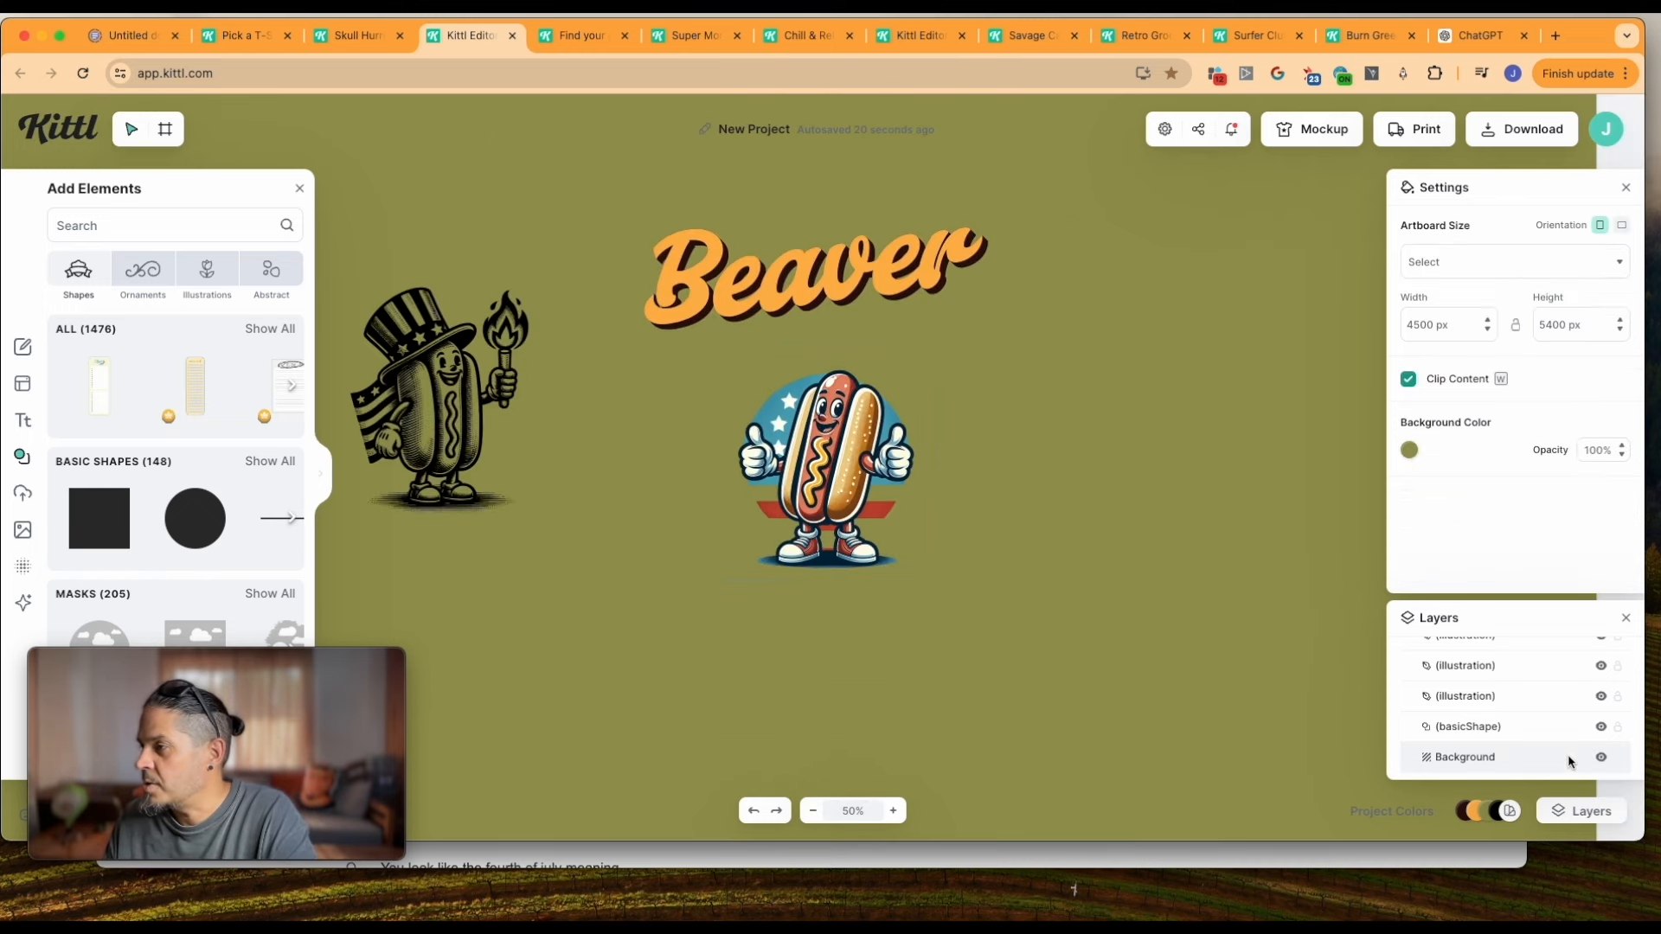
{"action": "left_click", "coordinate": [1408, 451]}
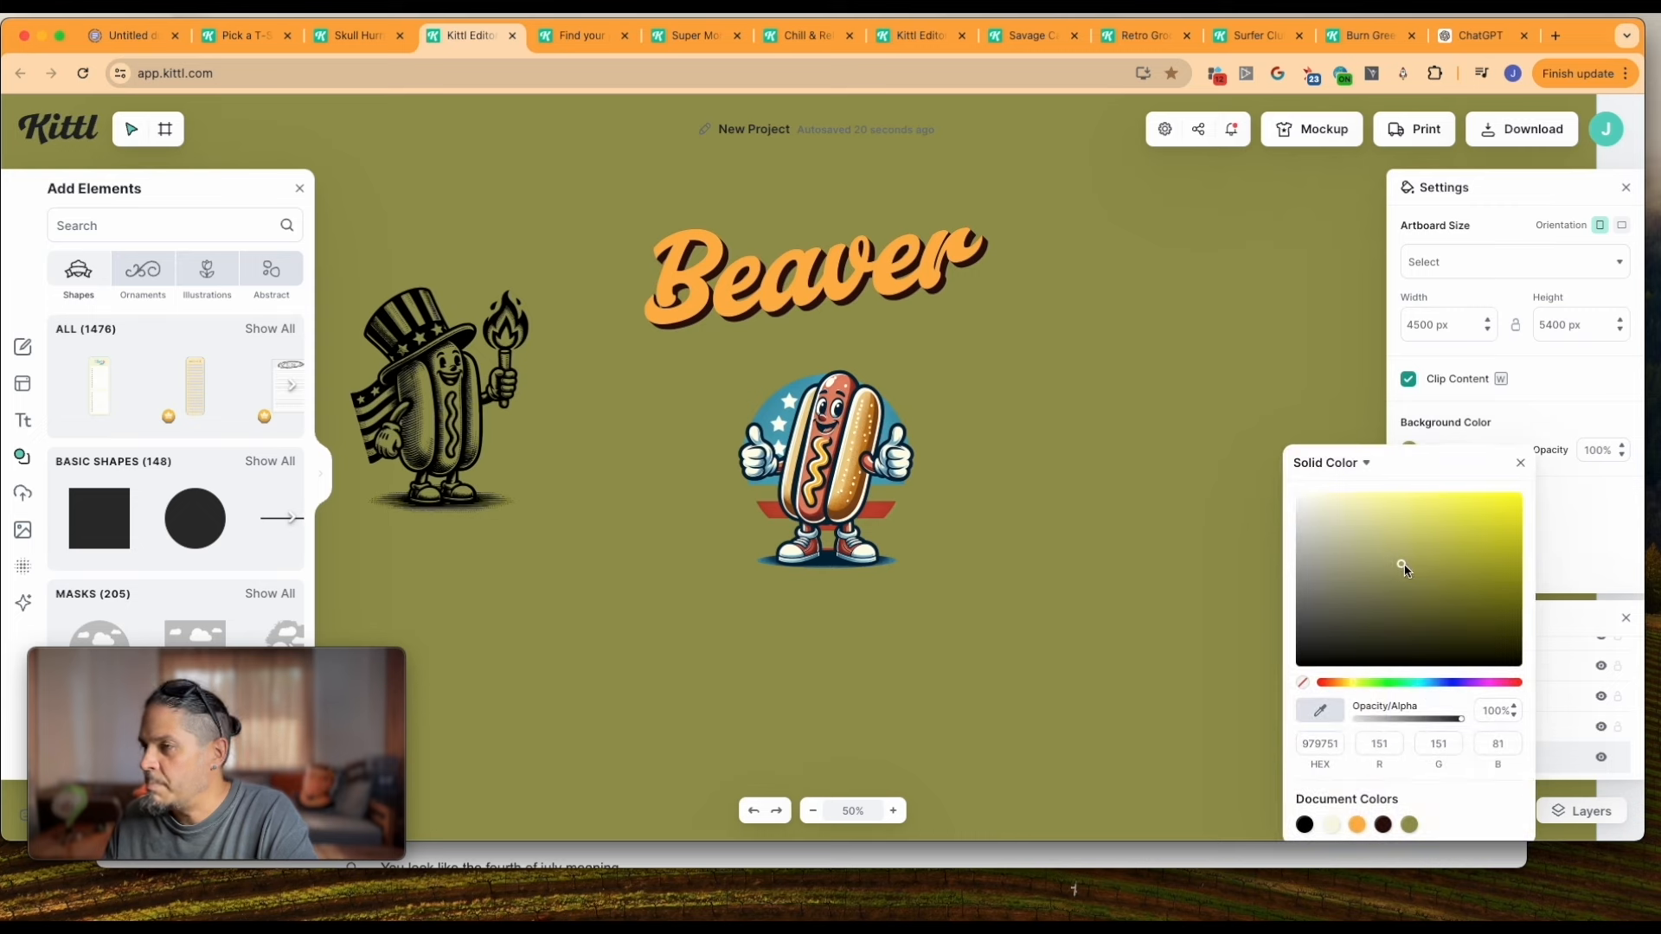
{"action": "left_click_drag", "start_coordinate": [1407, 567], "coordinate": [1327, 514]}
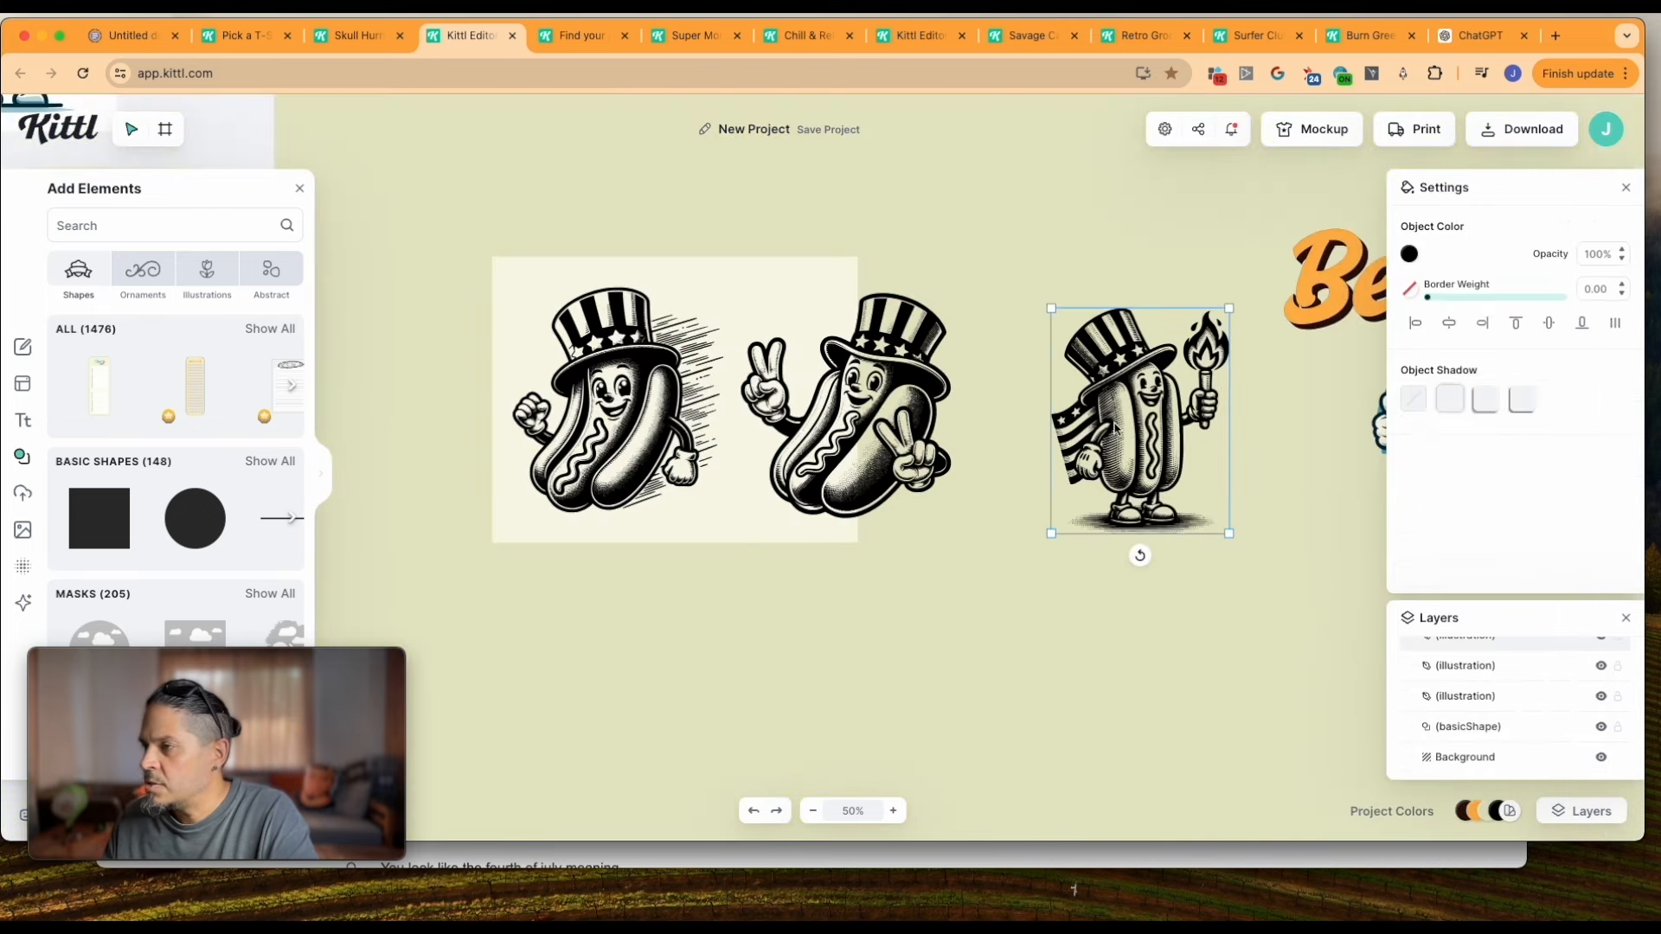
Delete the torch-bearing hotdog and move the running hotdog beneath the lettering in place of the thumbs-up hotdog
{"action": "left_click_drag", "start_coordinate": [1122, 454], "coordinate": [1096, 369]}
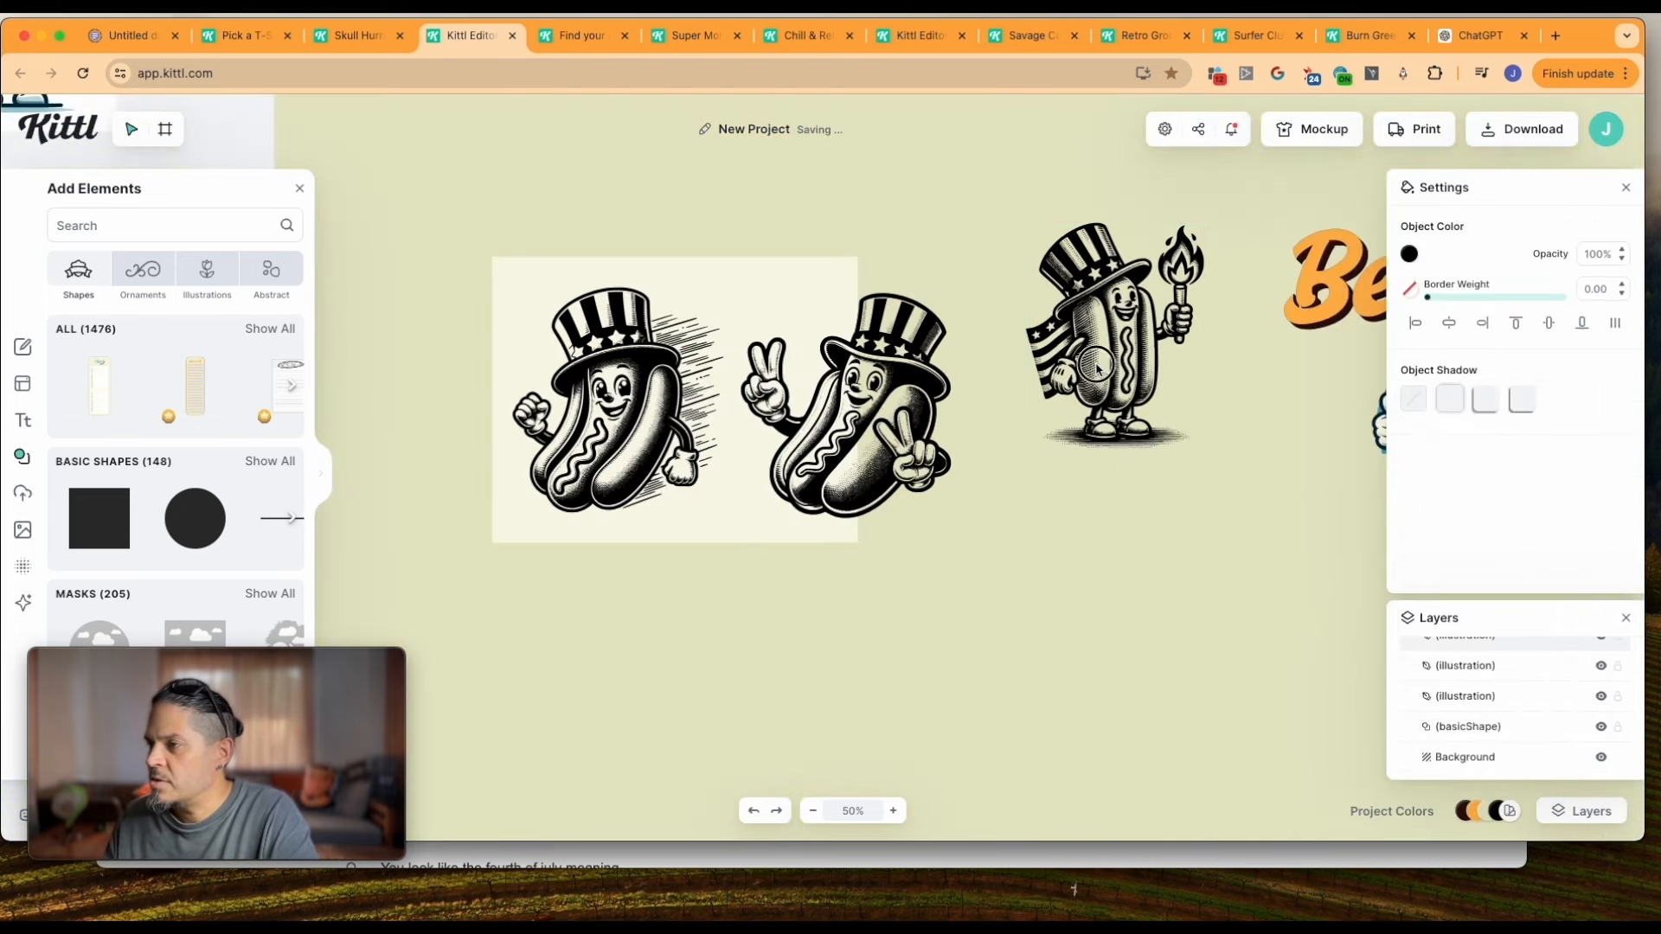
{"action": "key", "text": "BackSpace"}
{"action": "scroll", "coordinate": [849, 406], "scroll_direction": "right", "scroll_amount": 3}
{"action": "left_click_drag", "start_coordinate": [605, 398], "coordinate": [997, 446]}
{"action": "scroll", "coordinate": [823, 446], "scroll_direction": "right", "scroll_amount": 5}
{"action": "left_click_drag", "start_coordinate": [841, 446], "coordinate": [429, 212]}
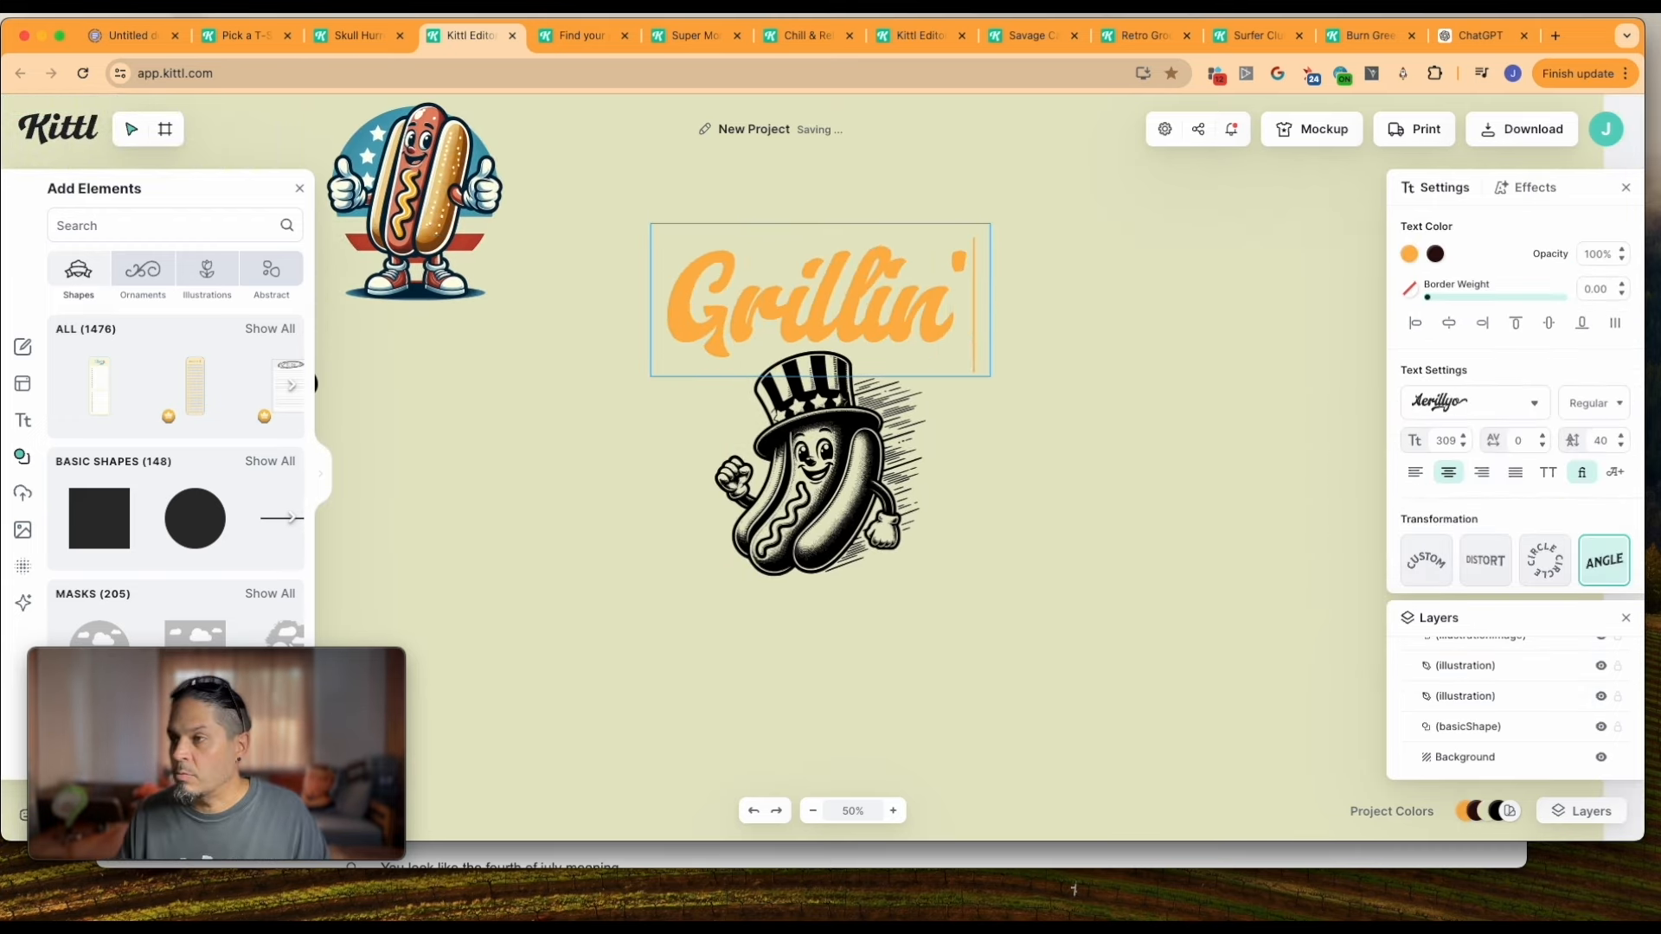
Finish the lettering as "Grillin'", remove its shadow effect and color it solid black (#000000)
{"action": "key", "text": "Escape"}
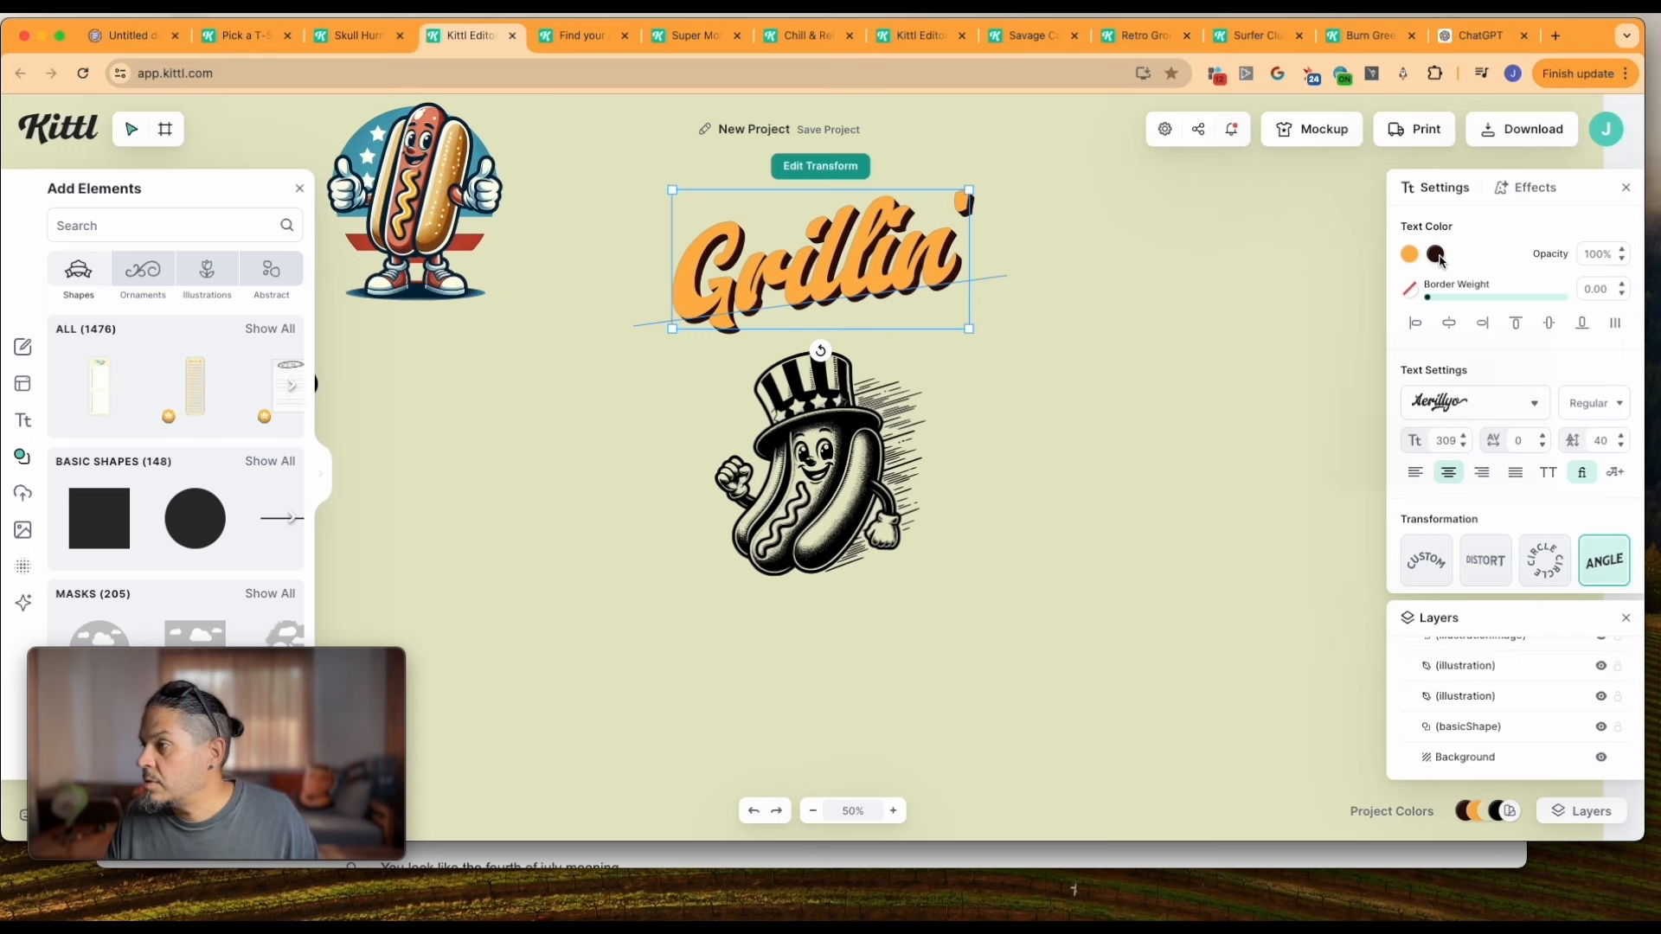
{"action": "left_click", "coordinate": [1527, 187]}
{"action": "left_click", "coordinate": [1544, 275]}
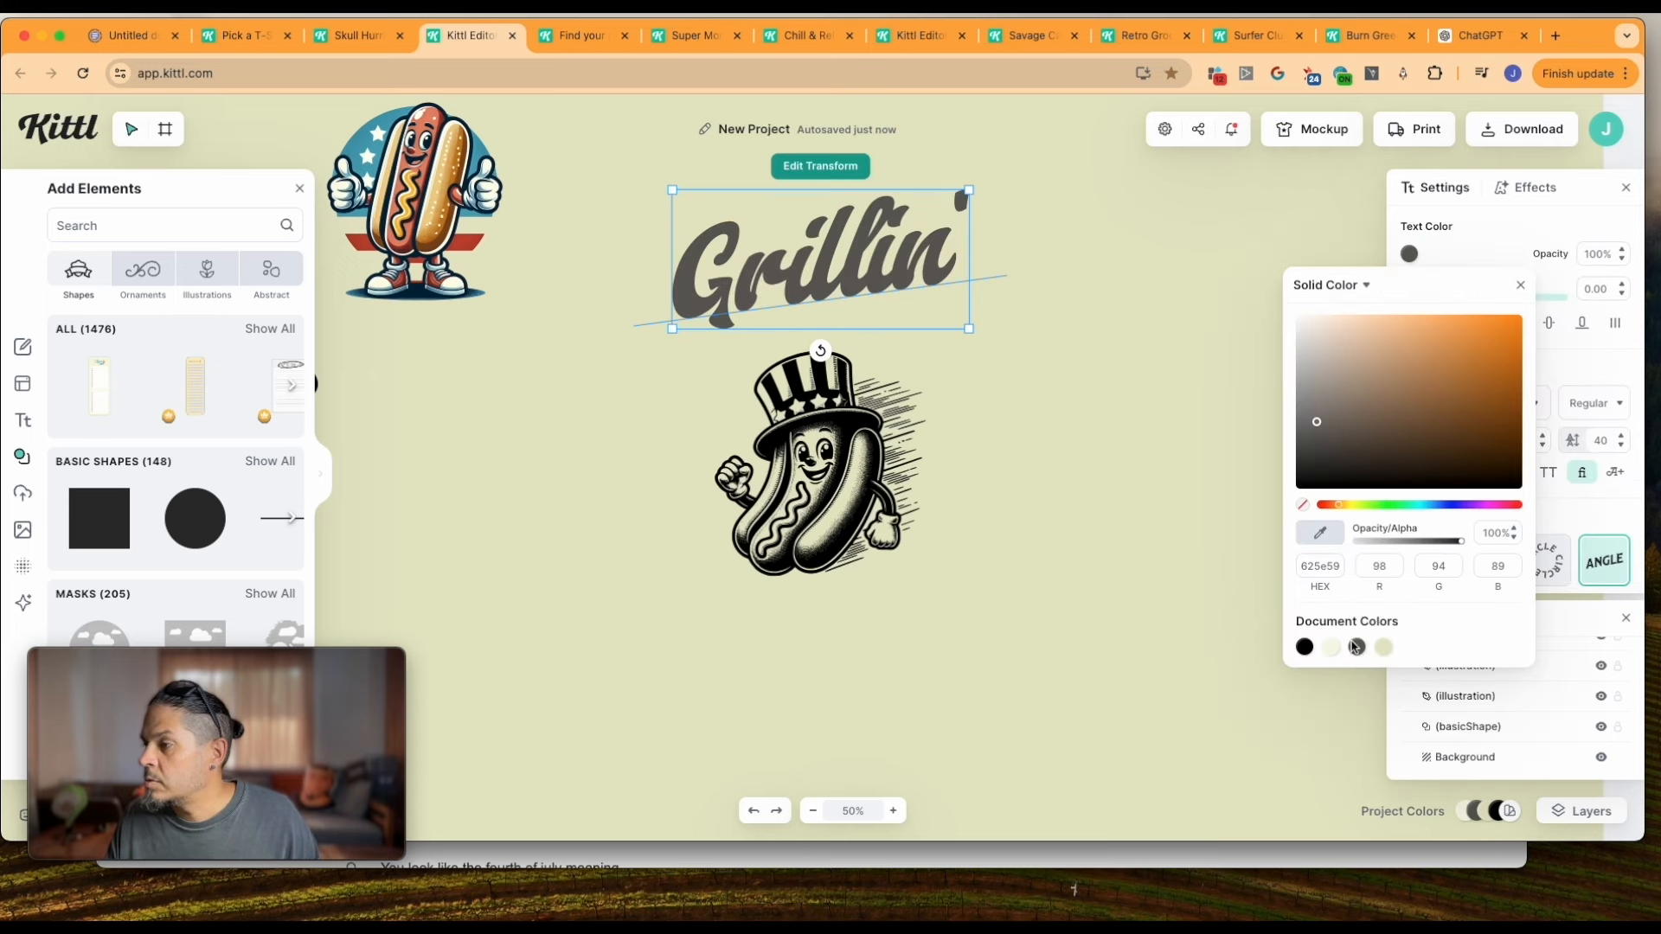
{"action": "left_click", "coordinate": [1304, 648]}
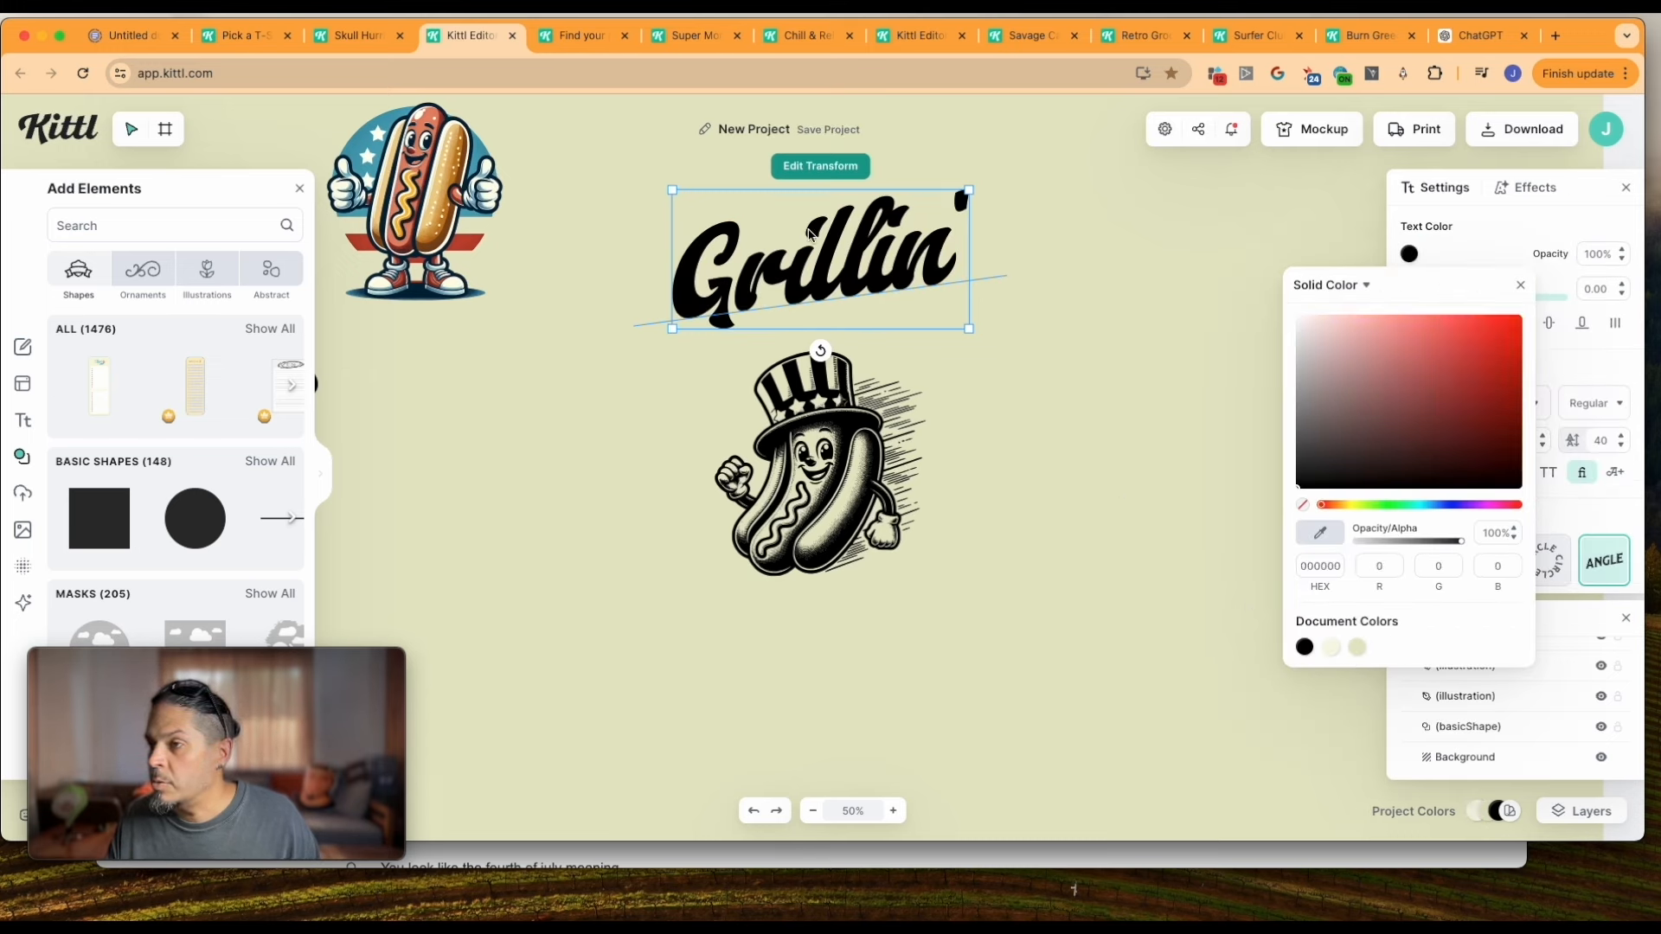
Apply the Wave transformation with a 41% curve to "Grillin'" and position the word above the running hotdog
{"action": "left_click", "coordinate": [809, 281]}
{"action": "left_click_drag", "start_coordinate": [796, 276], "coordinate": [789, 289]}
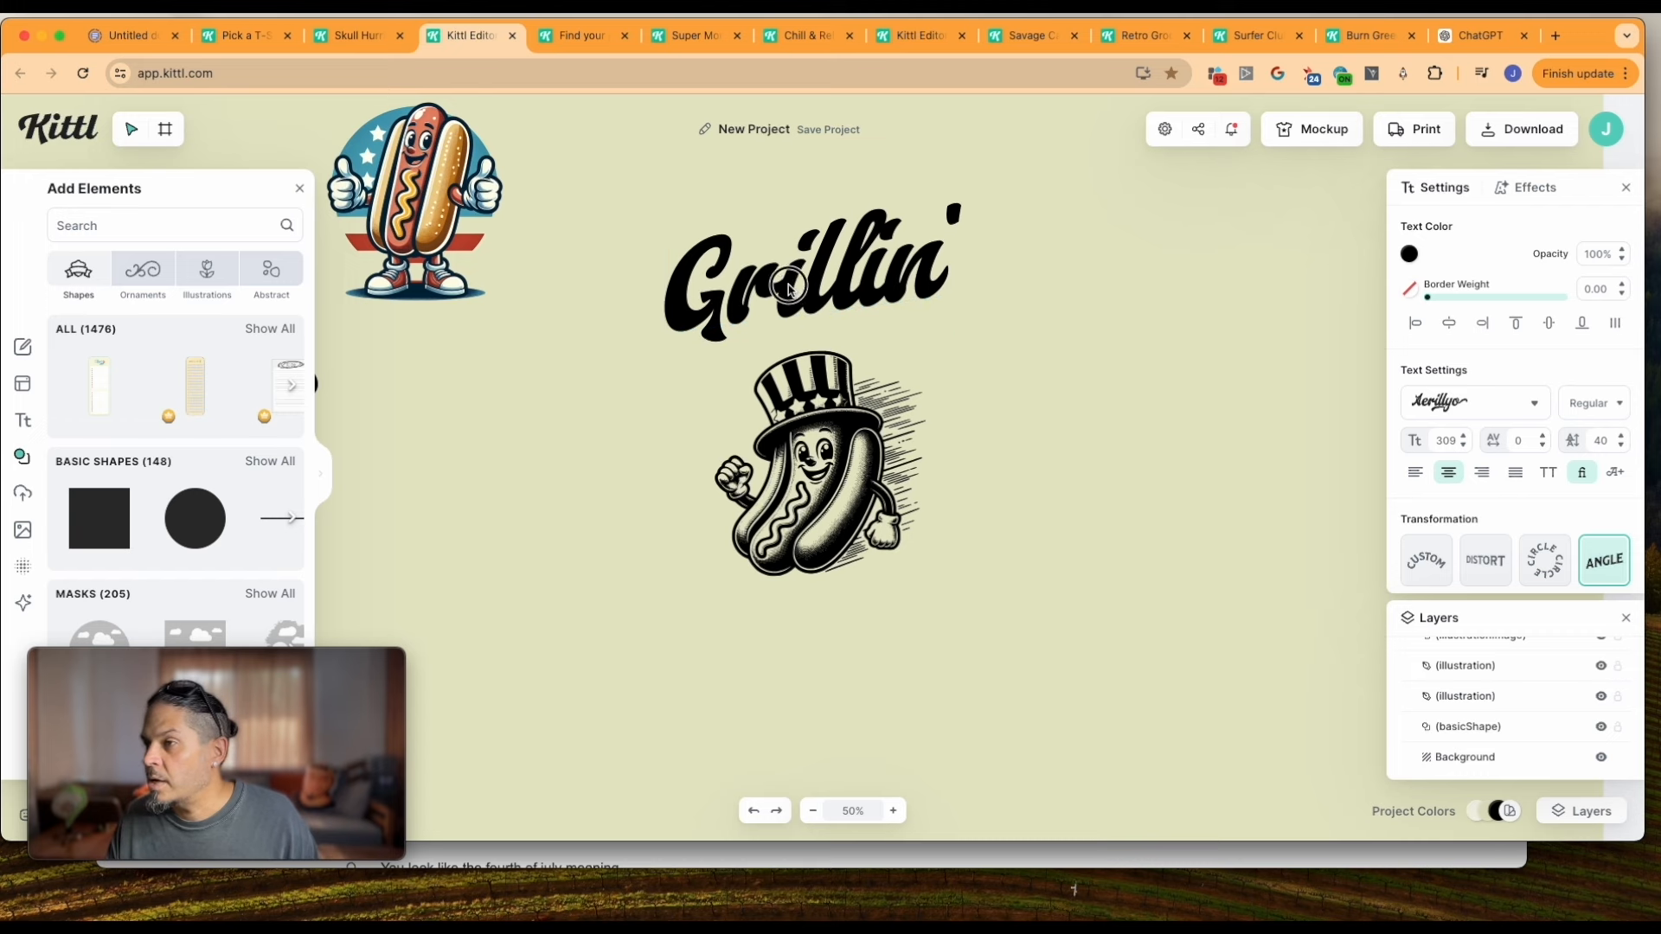
{"action": "scroll", "coordinate": [1488, 536], "scroll_direction": "down", "scroll_amount": 2}
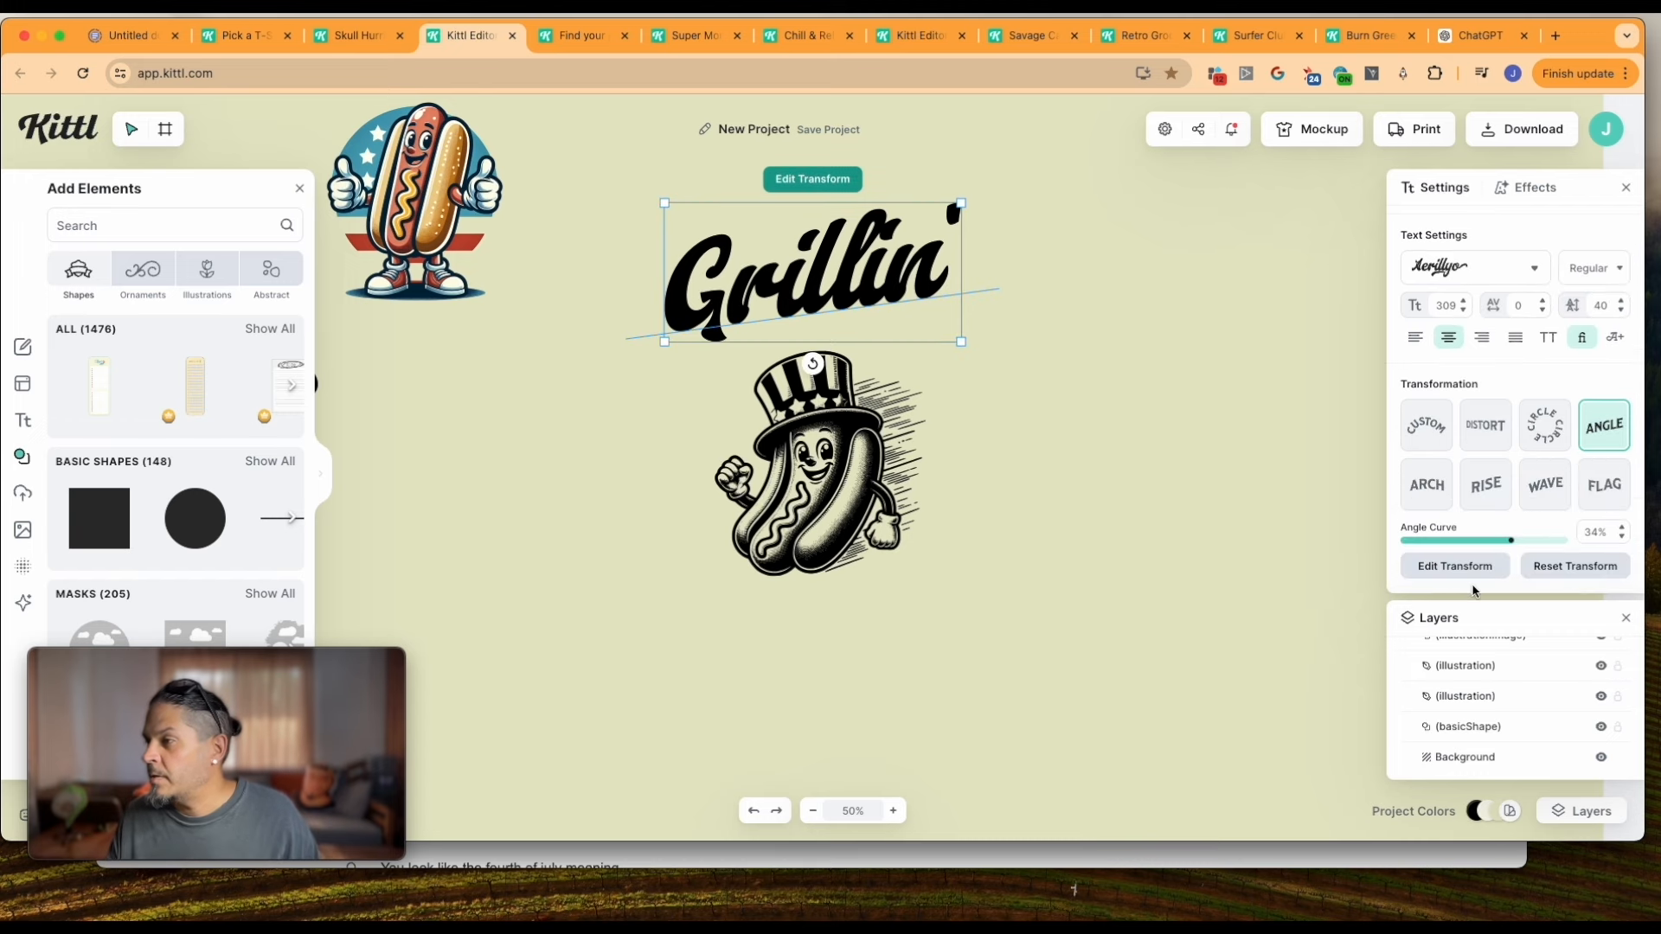
{"action": "left_click", "coordinate": [1544, 487]}
{"action": "left_click_drag", "start_coordinate": [1548, 544], "coordinate": [1515, 540]}
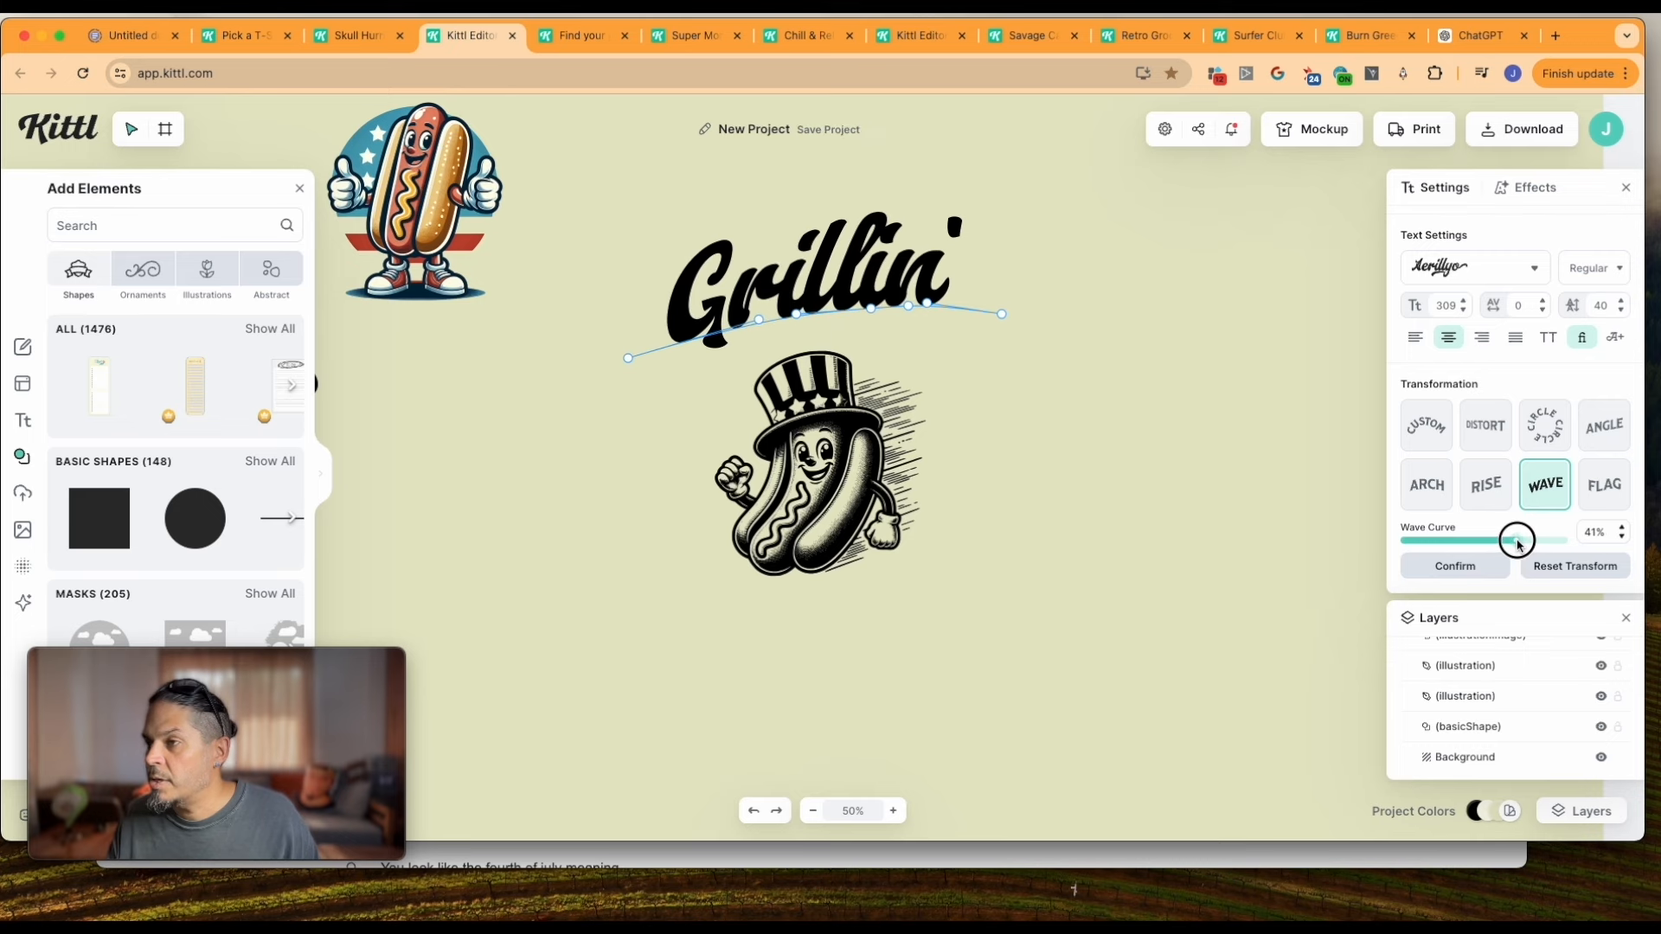
{"action": "left_click", "coordinate": [960, 400]}
{"action": "left_click_drag", "start_coordinate": [846, 299], "coordinate": [792, 261]}
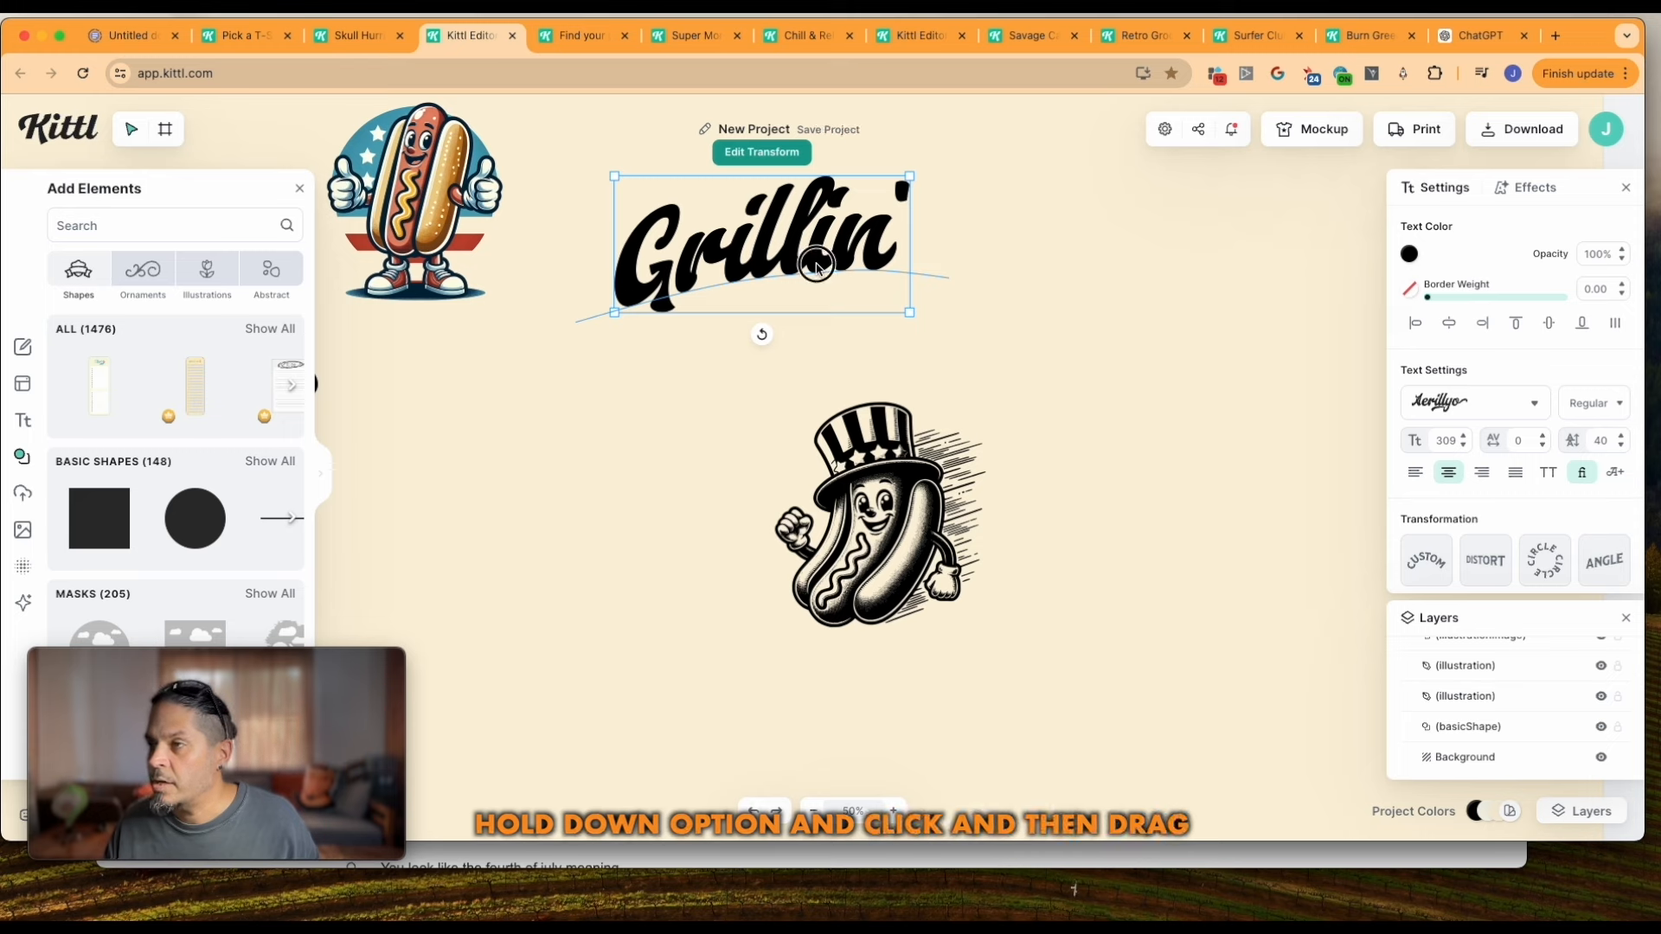
Duplicate "Grillin'", change the copy to "Chillin'" and stagger it just below and to the right of the original
{"action": "left_click_drag", "start_coordinate": [818, 270], "coordinate": [875, 372]}
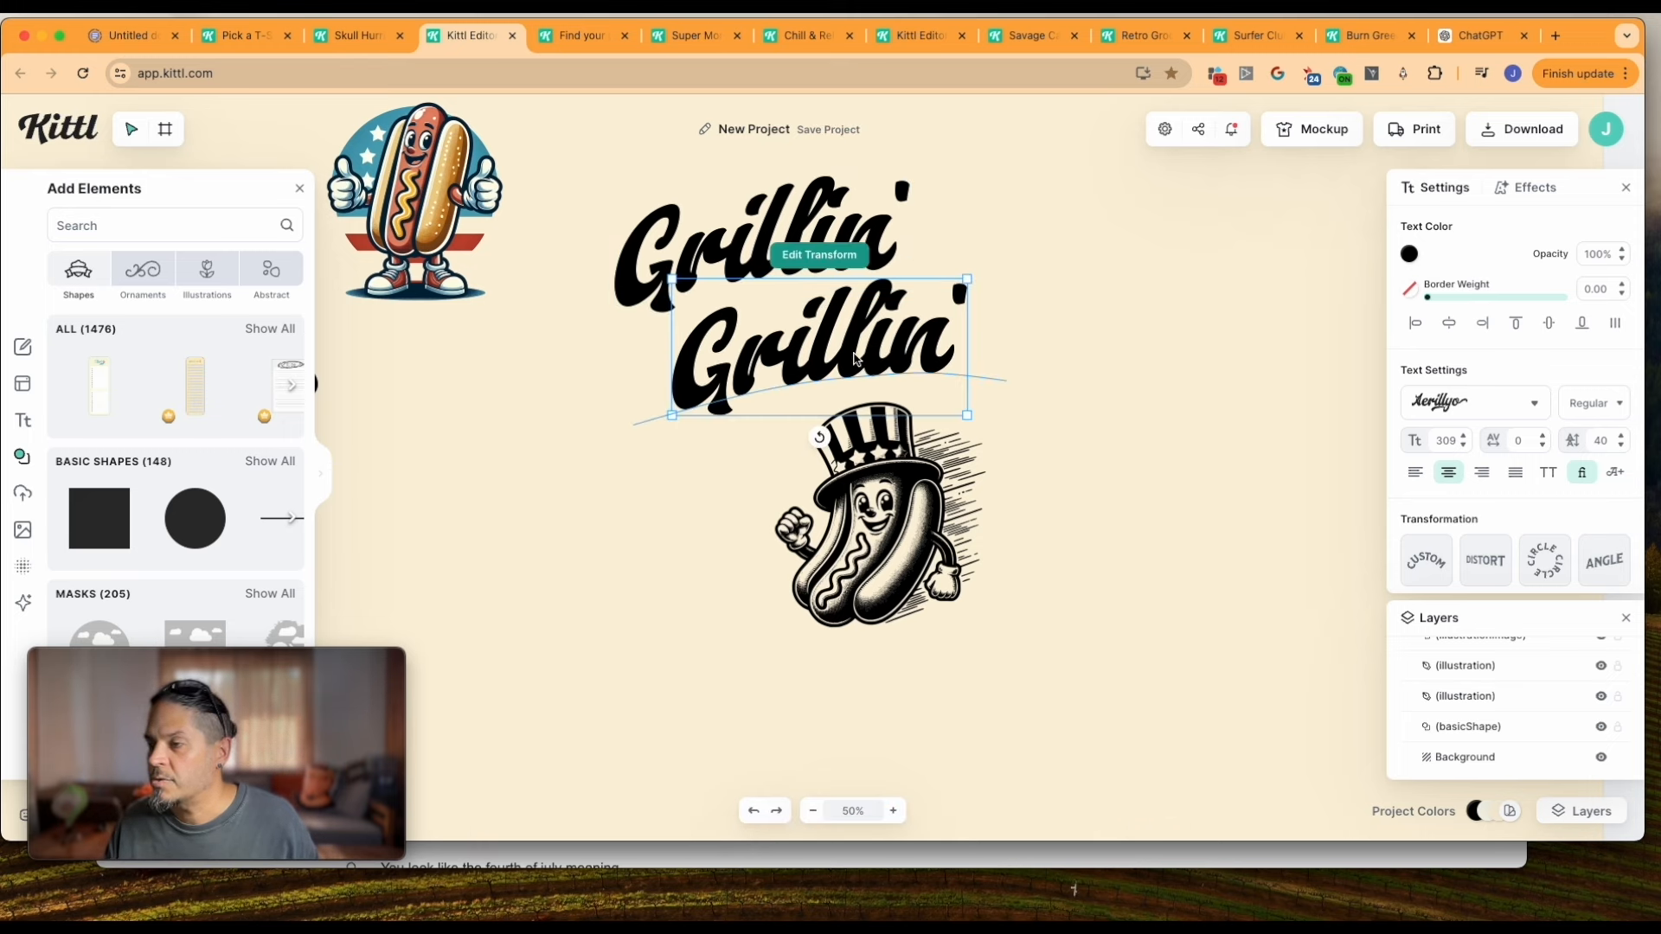
{"action": "double_click", "coordinate": [792, 372]}
{"action": "left_click", "coordinate": [790, 371]}
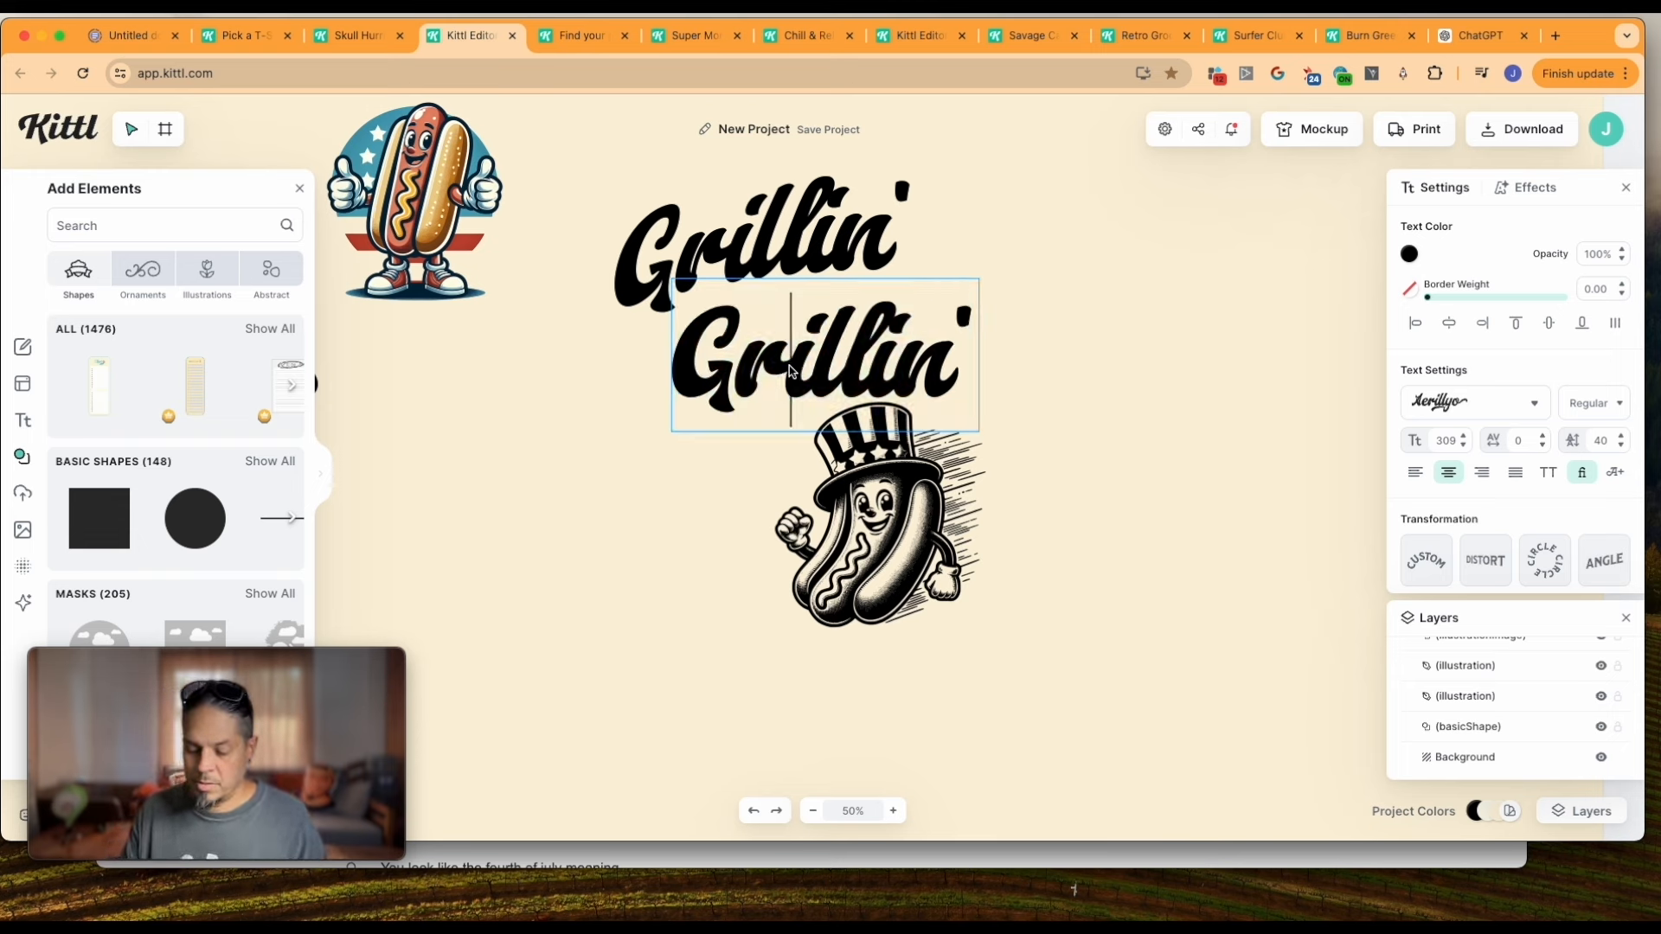
{"action": "key", "text": "BackSpace"}
{"action": "key", "text": "BackSpace"}
{"action": "type", "text": "Ch"}
{"action": "left_click_drag", "start_coordinate": [824, 350], "coordinate": [859, 331]}
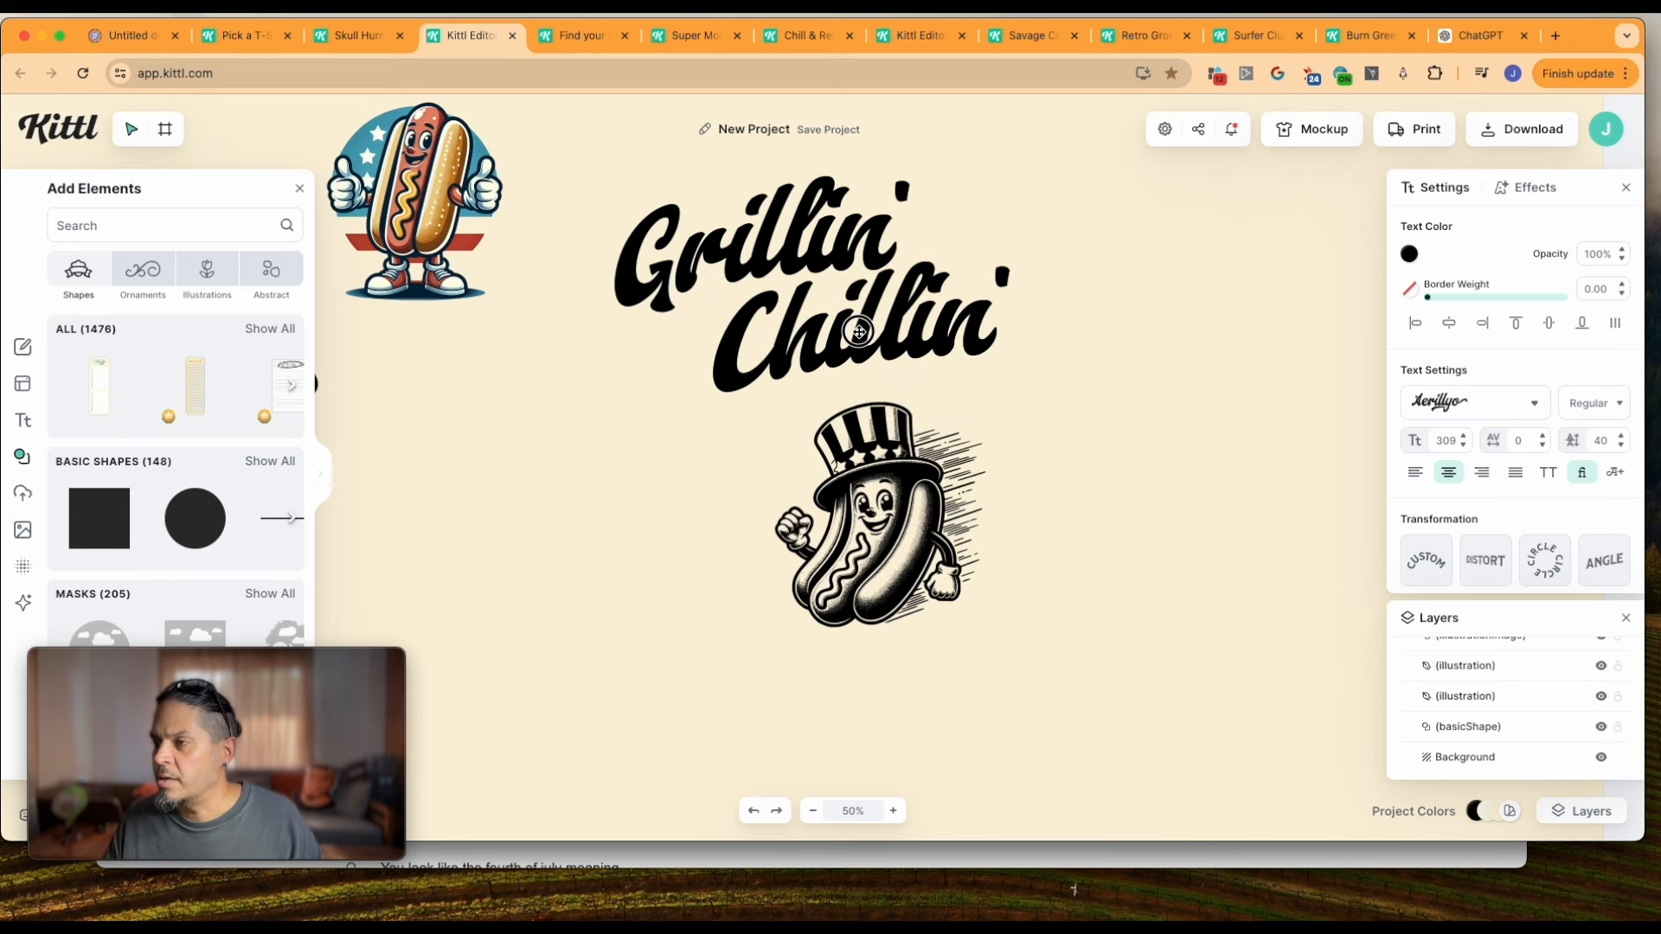
{"action": "left_click", "coordinate": [674, 262]}
{"action": "left_click_drag", "start_coordinate": [759, 338], "coordinate": [769, 335]}
{"action": "left_click_drag", "start_coordinate": [916, 345], "coordinate": [915, 340]}
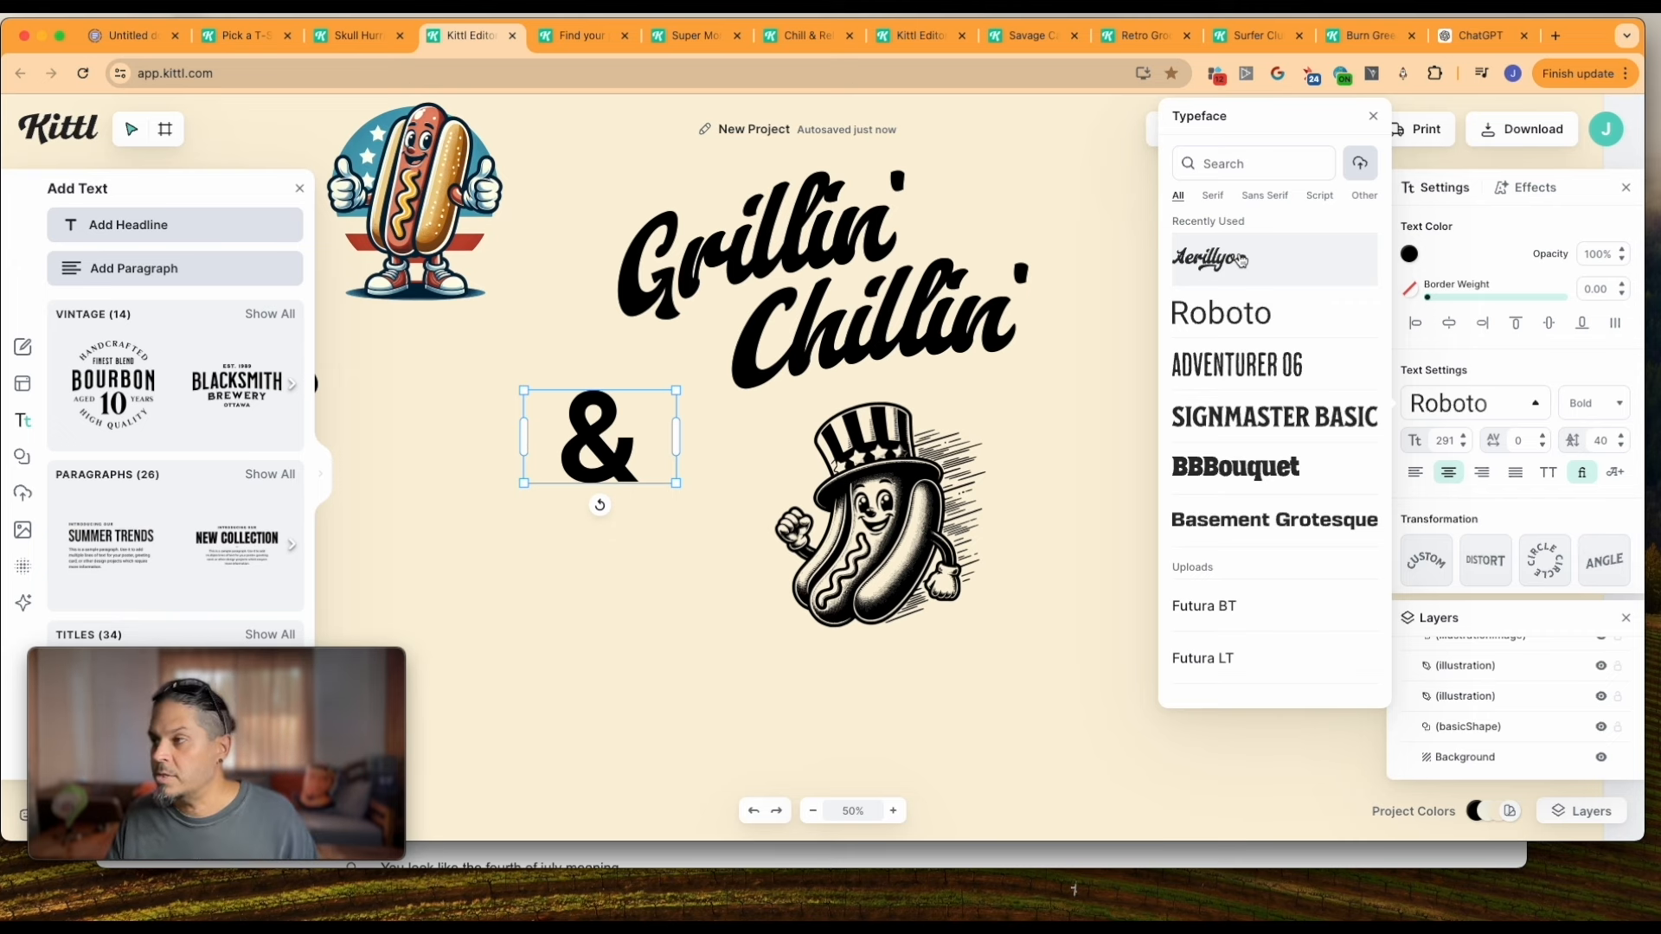
Set the "&" in the Aerillyo typeface, enlarge and tilt it to match the lettering, and fit it in front of "Chillin'"
{"action": "left_click", "coordinate": [1211, 257]}
{"action": "left_click_drag", "start_coordinate": [600, 505], "coordinate": [621, 500]}
{"action": "left_click_drag", "start_coordinate": [685, 454], "coordinate": [758, 495]}
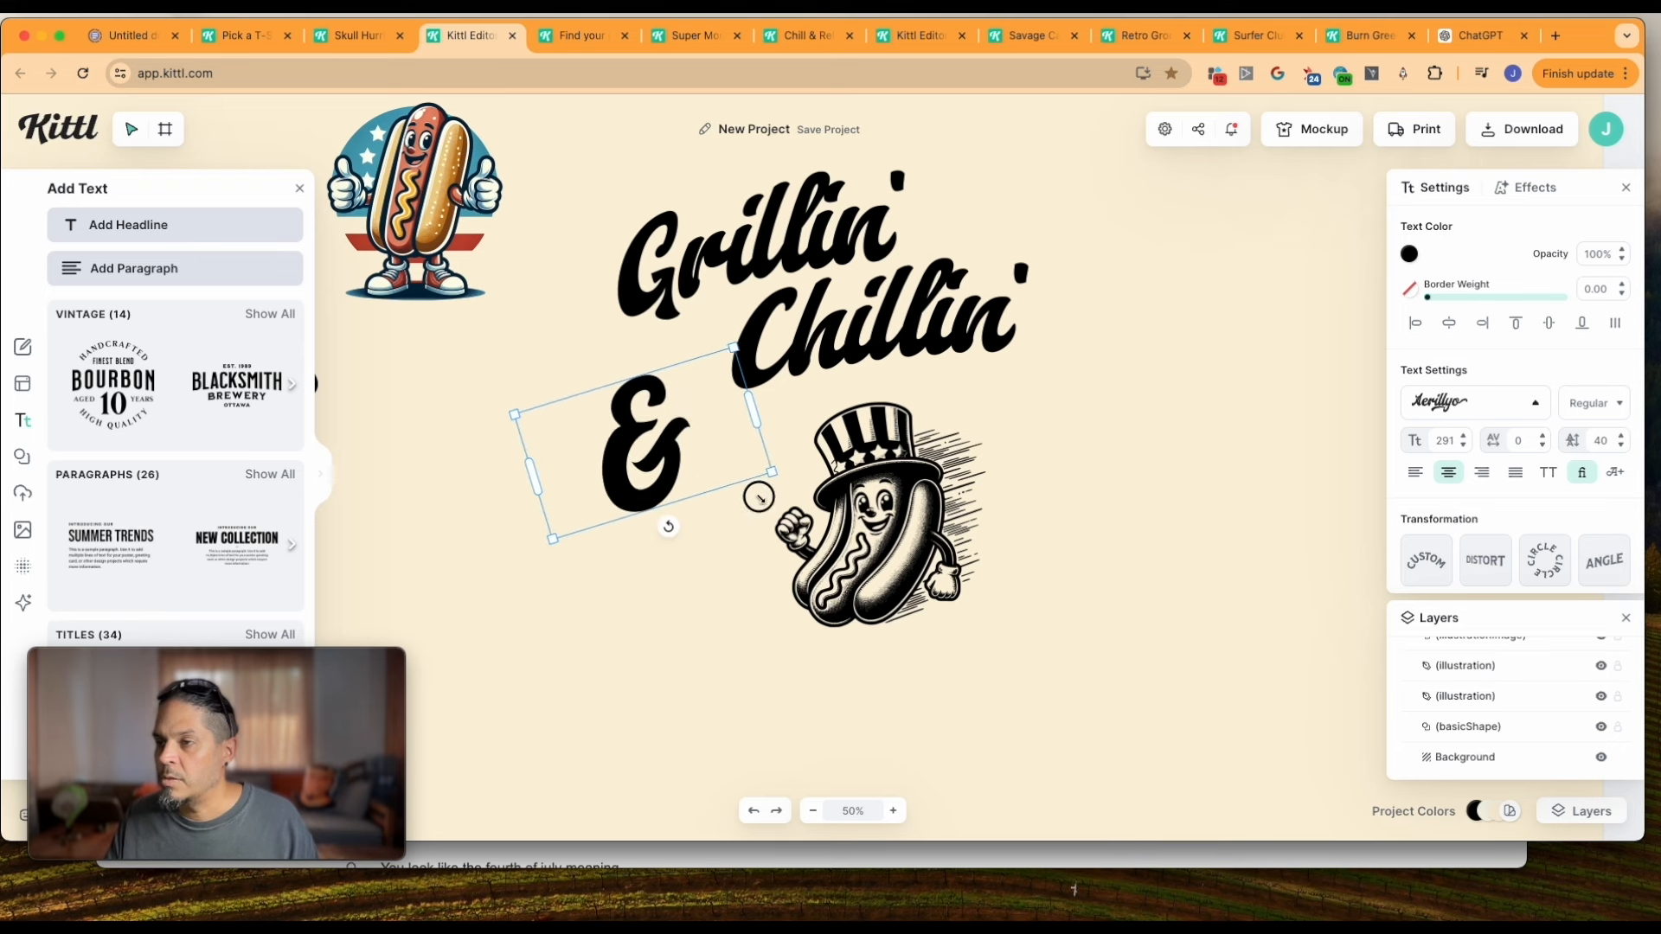
{"action": "left_click_drag", "start_coordinate": [665, 524], "coordinate": [677, 448]}
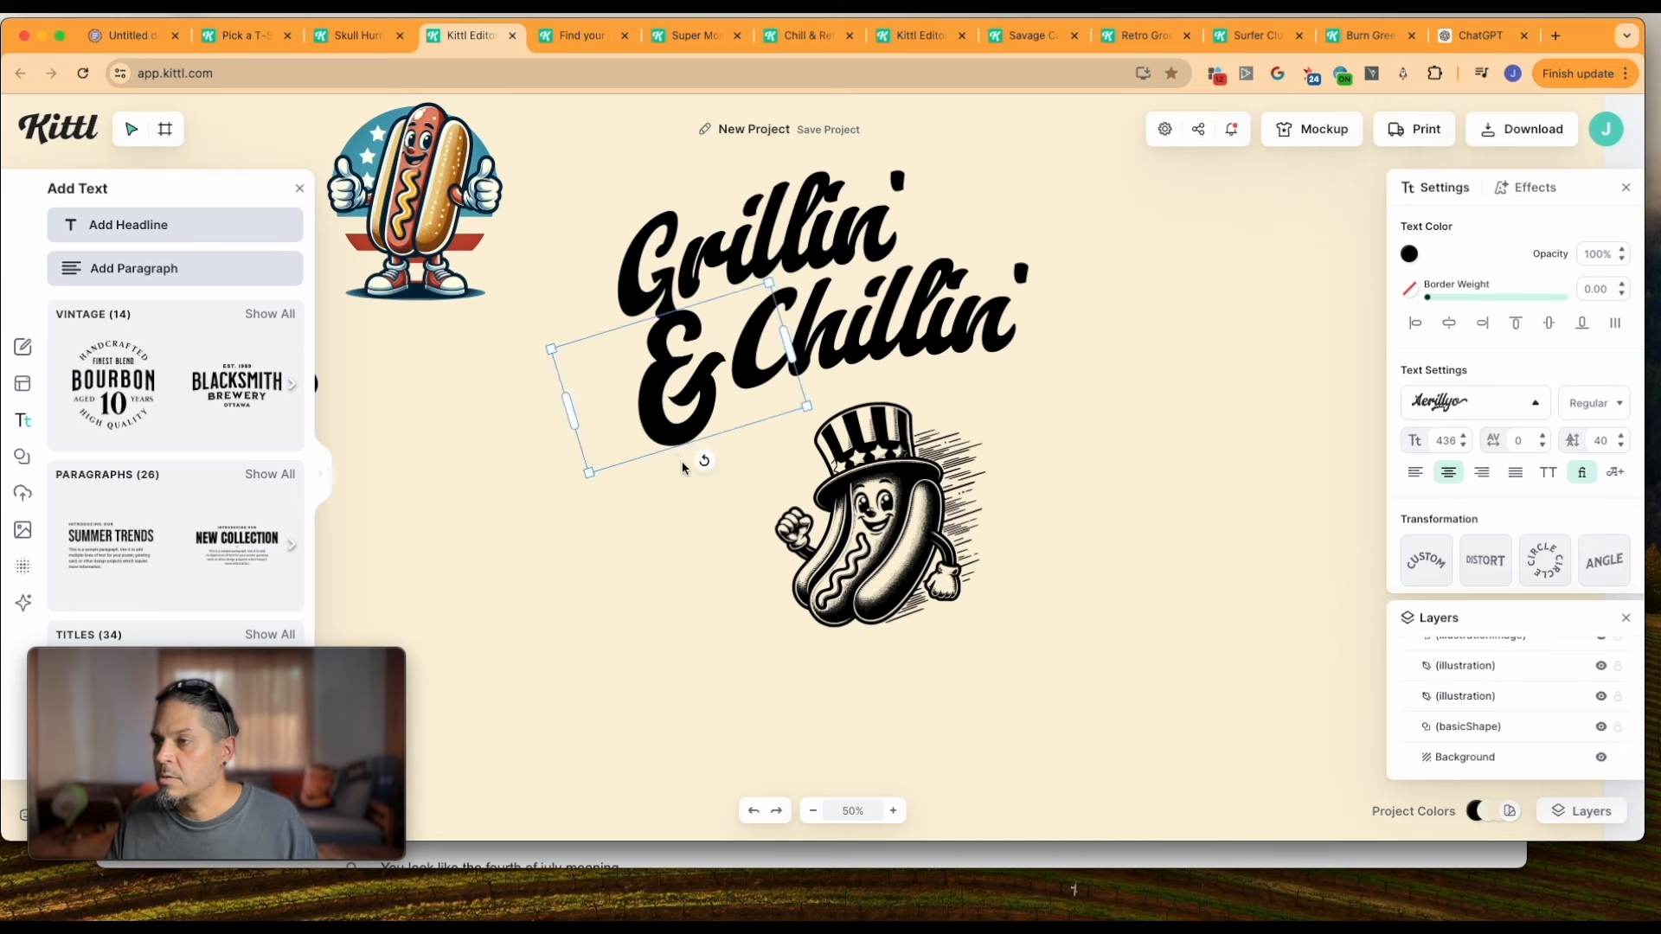
{"action": "left_click_drag", "start_coordinate": [941, 325], "coordinate": [966, 318]}
Enlarge the running hotdog and place it at the right end of "Chillin'"
{"action": "left_click", "coordinate": [984, 581]}
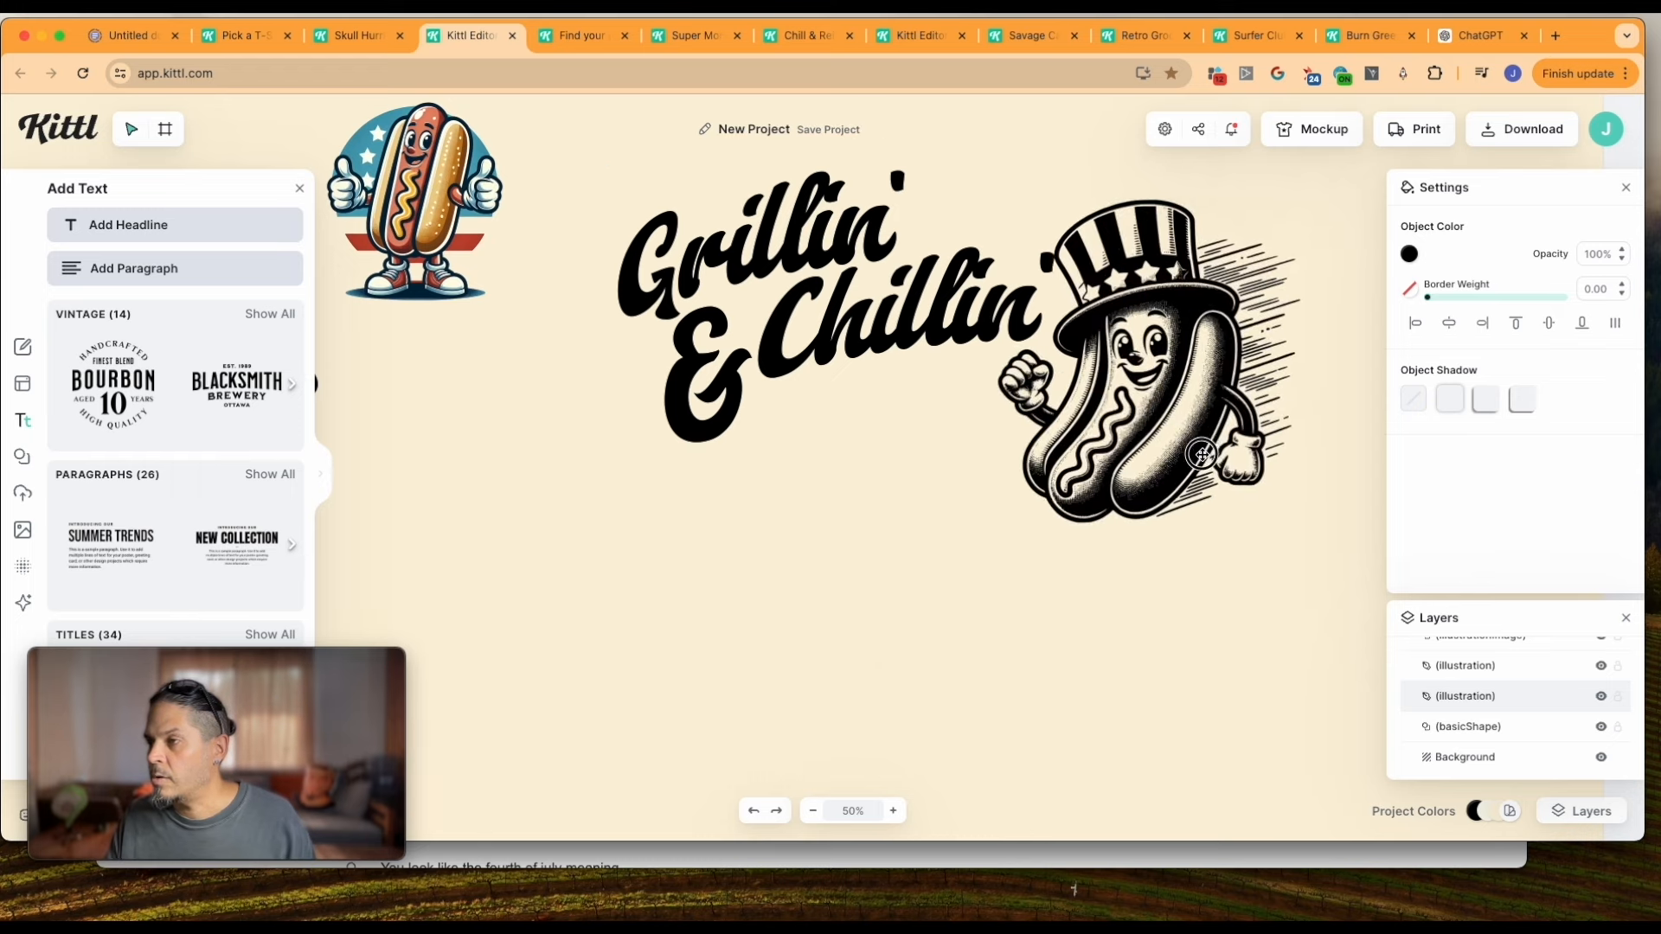
{"action": "mouse_move", "coordinate": [1237, 406]}
{"action": "left_mouse_down"}
{"action": "mouse_move", "coordinate": [978, 620]}
{"action": "mouse_move", "coordinate": [1223, 441]}
{"action": "mouse_move", "coordinate": [1219, 426]}
{"action": "left_mouse_up"}
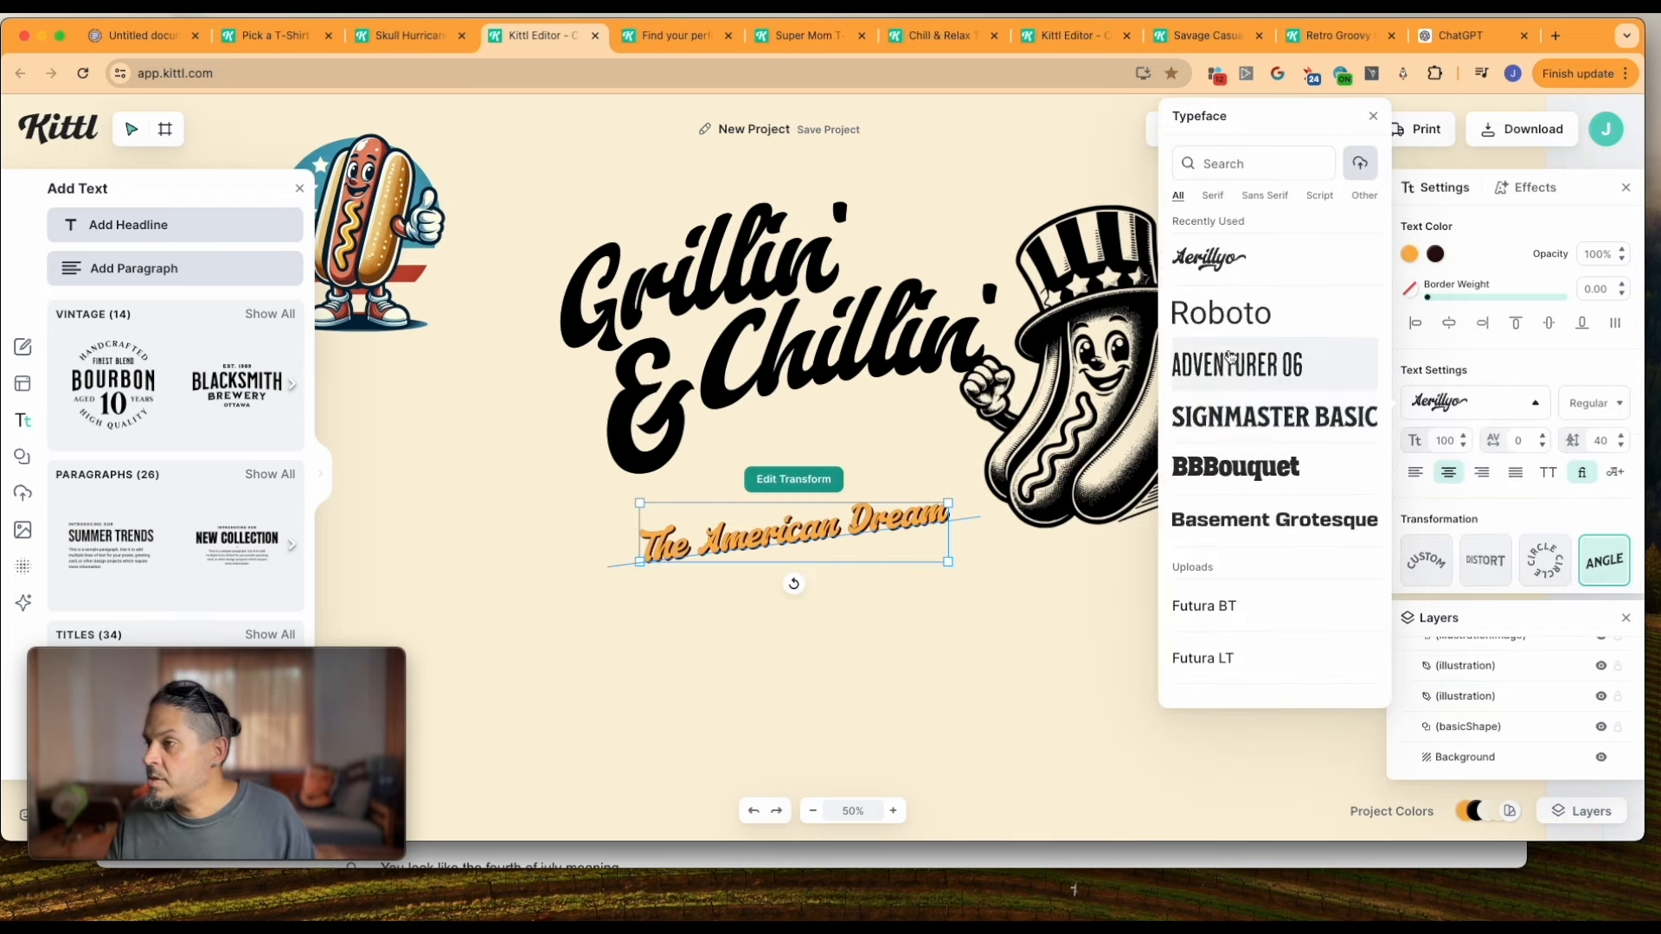
Set "The American Dream" in the Adventurer 06 typeface and remove its shadow effect
{"action": "left_click", "coordinate": [1237, 360]}
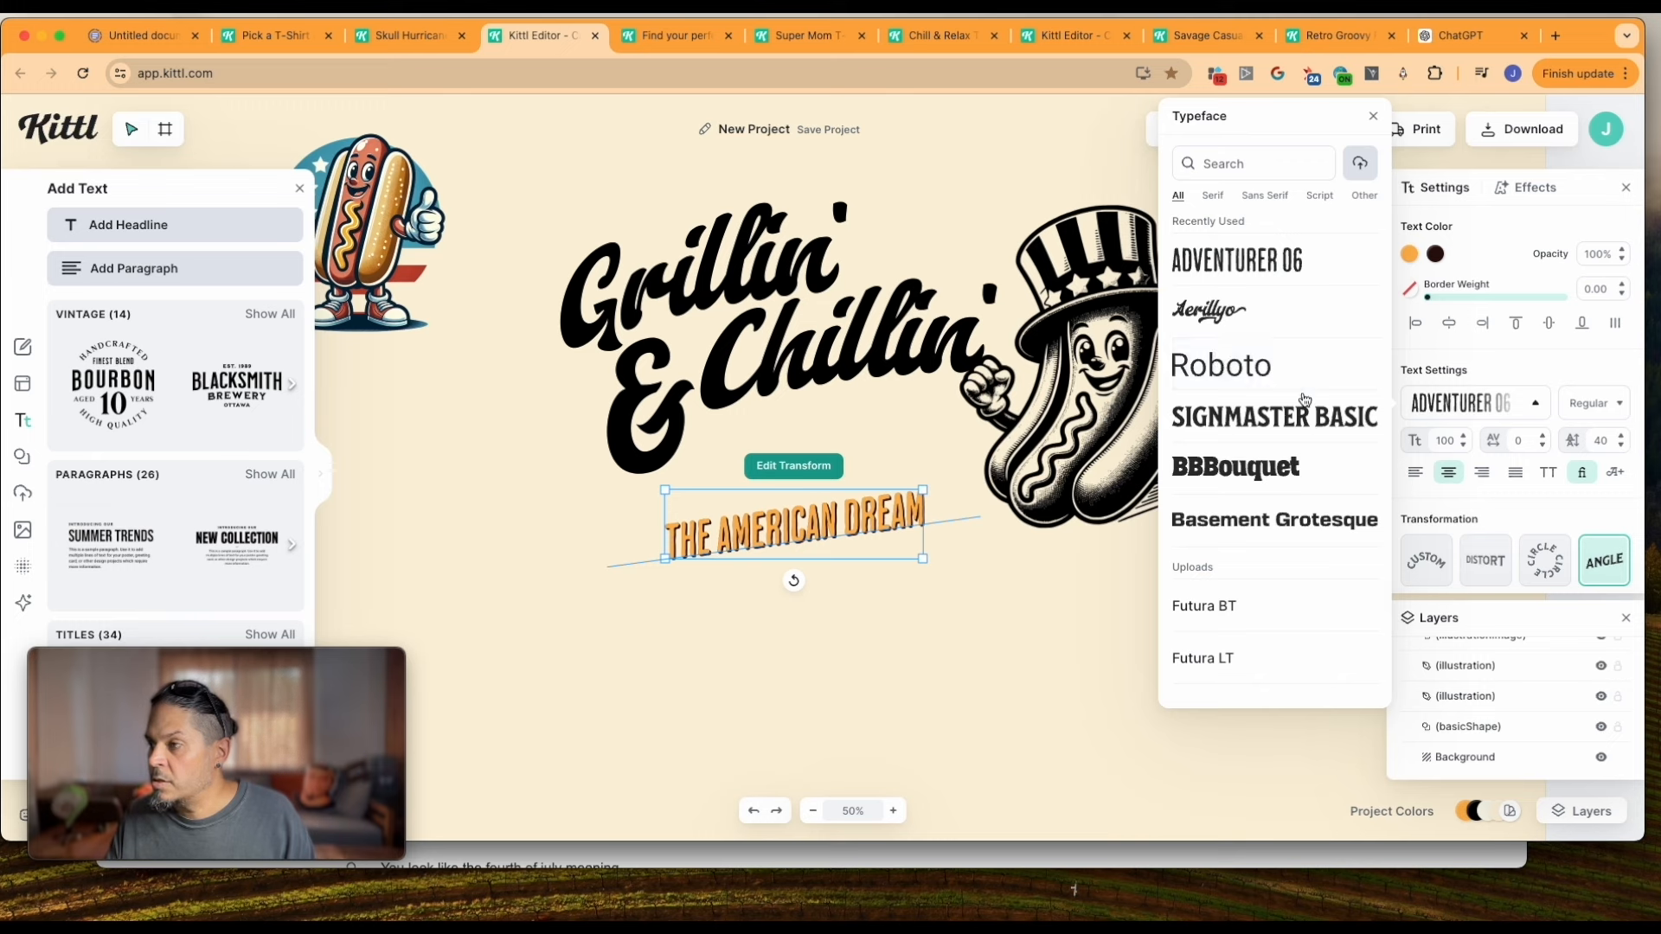
{"action": "left_click", "coordinate": [1502, 246]}
{"action": "left_click", "coordinate": [1531, 187]}
{"action": "left_click", "coordinate": [1545, 273]}
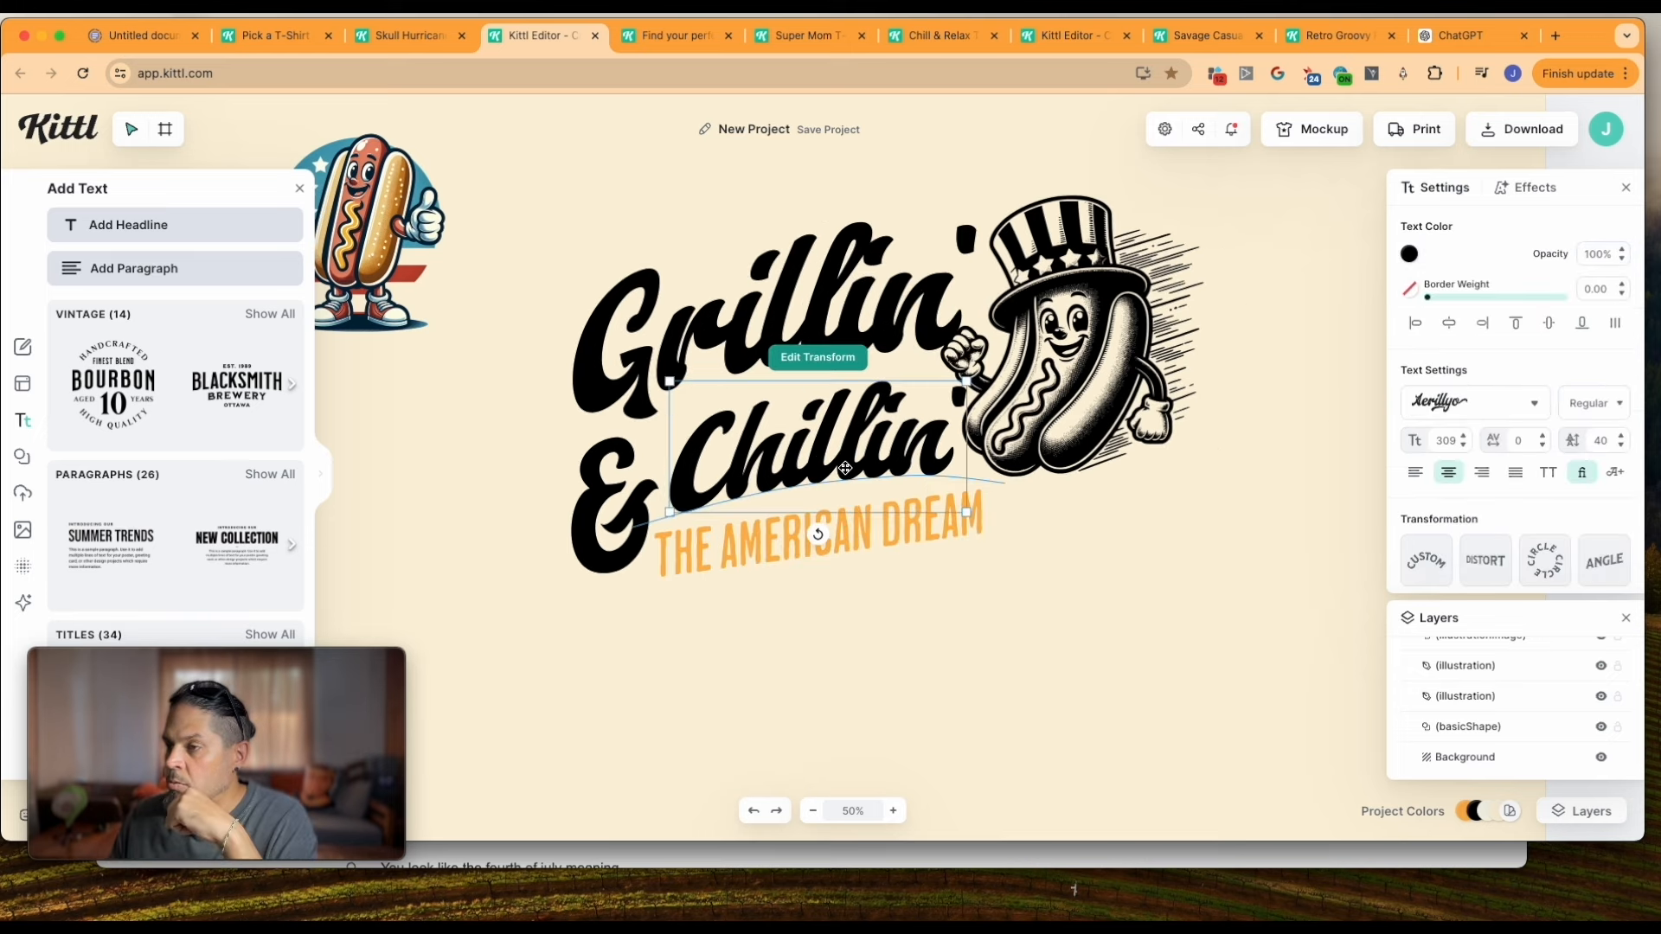
Tilt "Chillin'" slightly and nudge the "&" to tighten the lettering
{"action": "left_click_drag", "start_coordinate": [819, 535], "coordinate": [823, 537]}
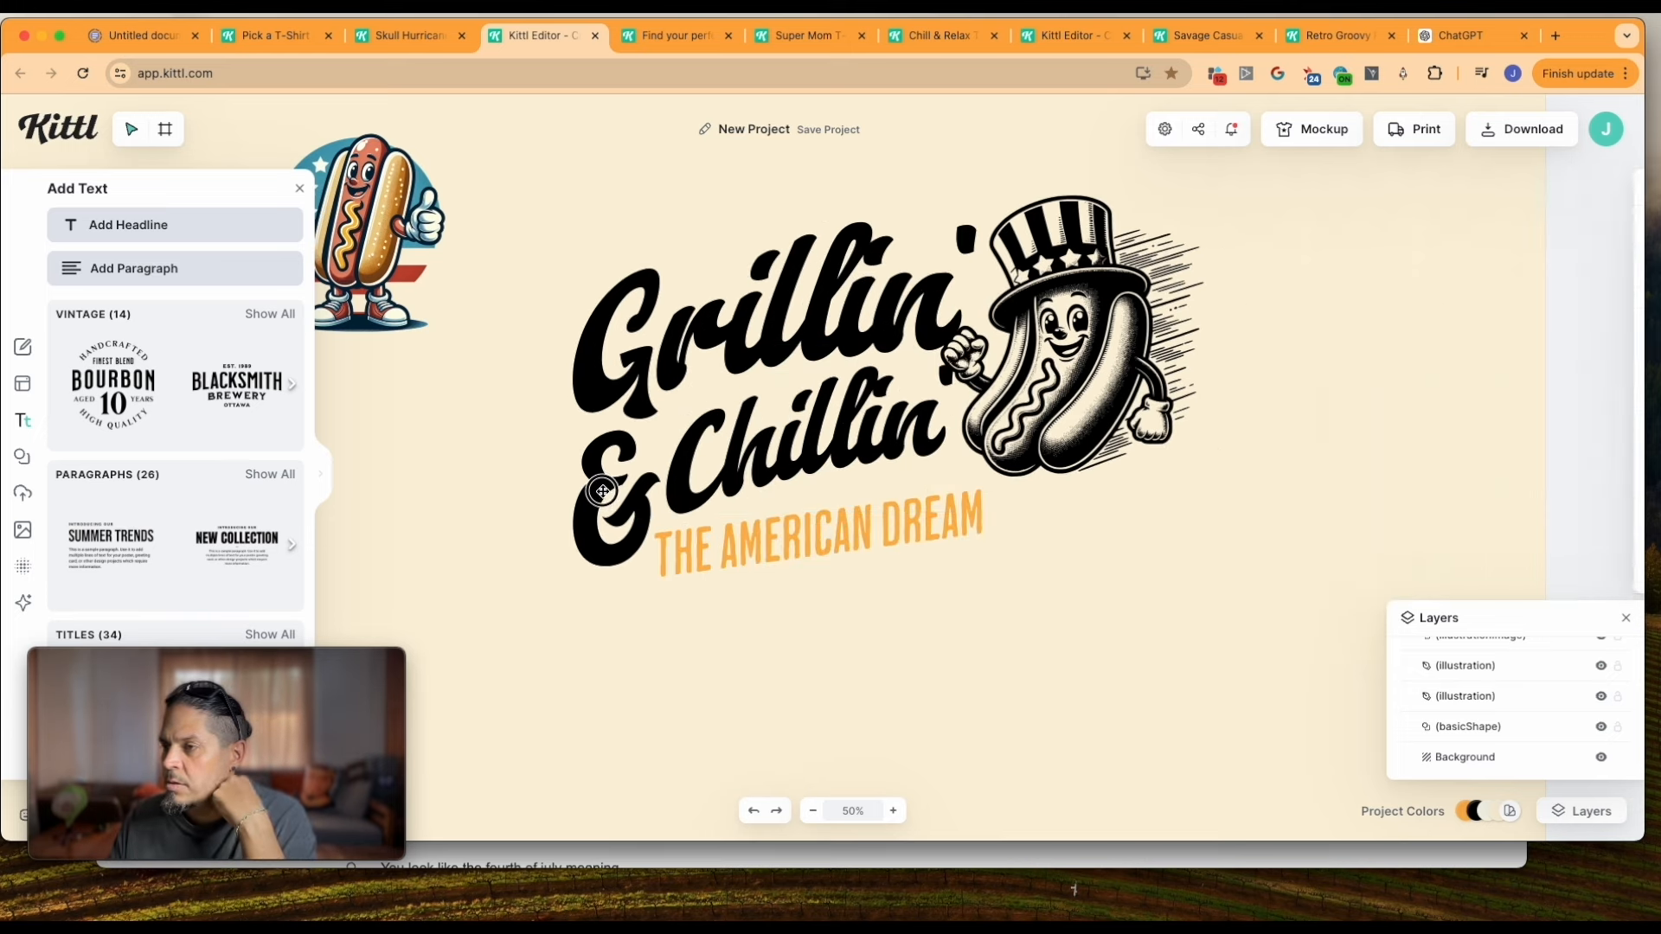
{"action": "left_click", "coordinate": [610, 497]}
Resize and tilt "The American Dream" so it fits beneath "Chillin'", between the "&" and the running hotdog
{"action": "left_click", "coordinate": [834, 519]}
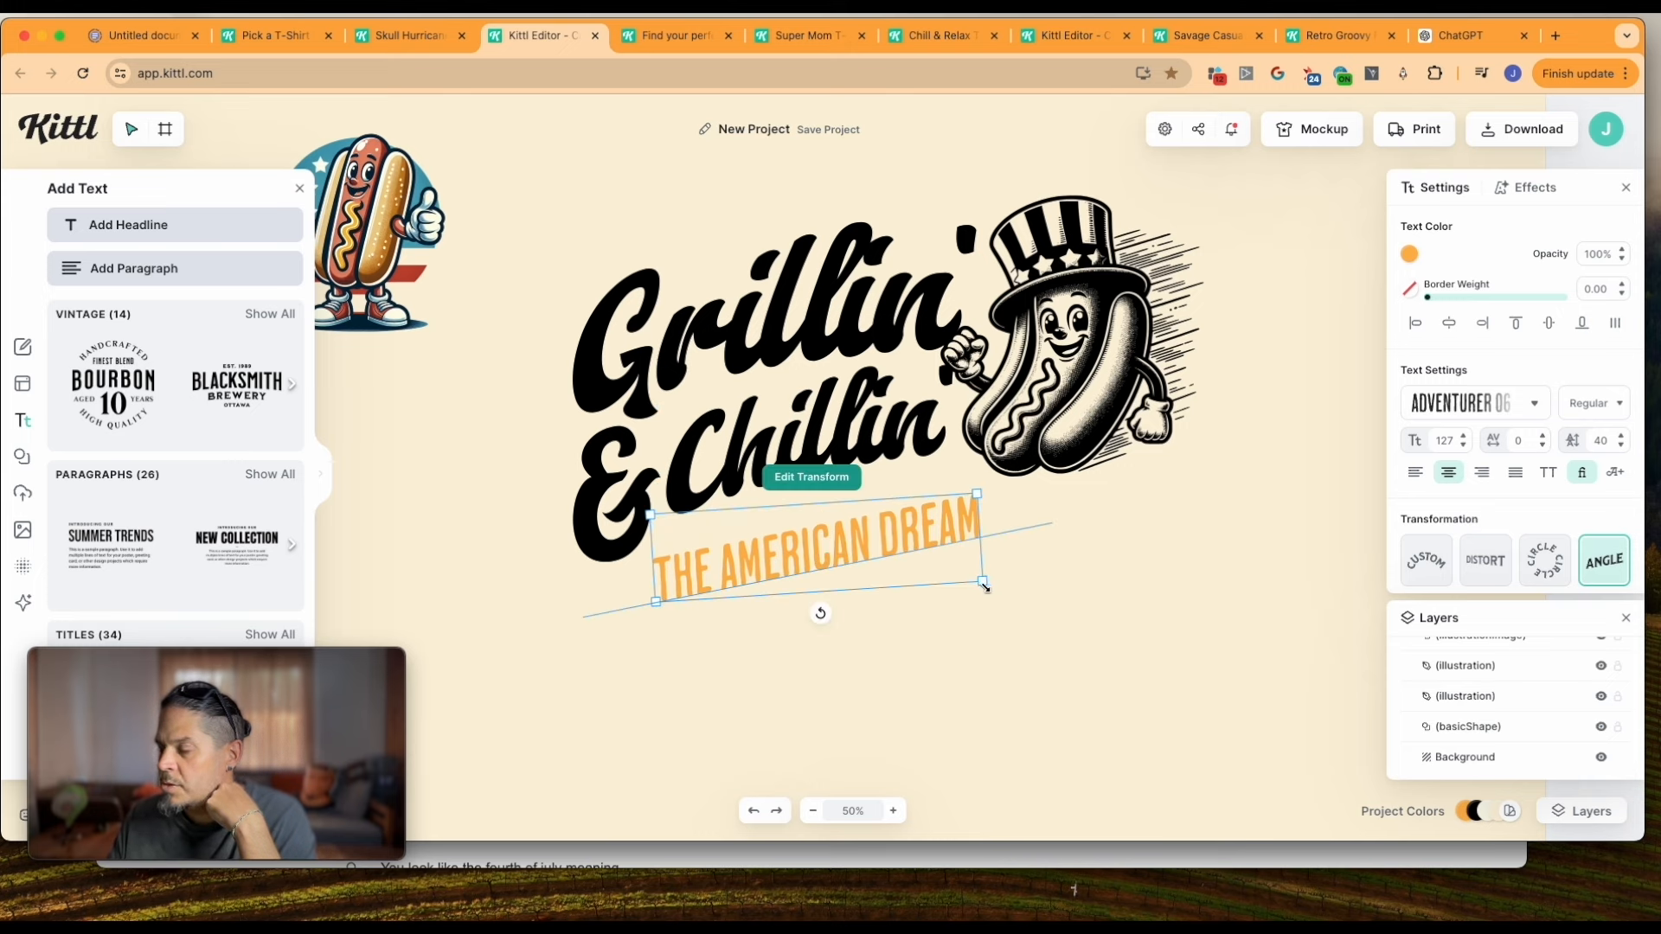
{"action": "left_click_drag", "start_coordinate": [986, 585], "coordinate": [1164, 611]}
{"action": "left_click_drag", "start_coordinate": [911, 654], "coordinate": [905, 654]}
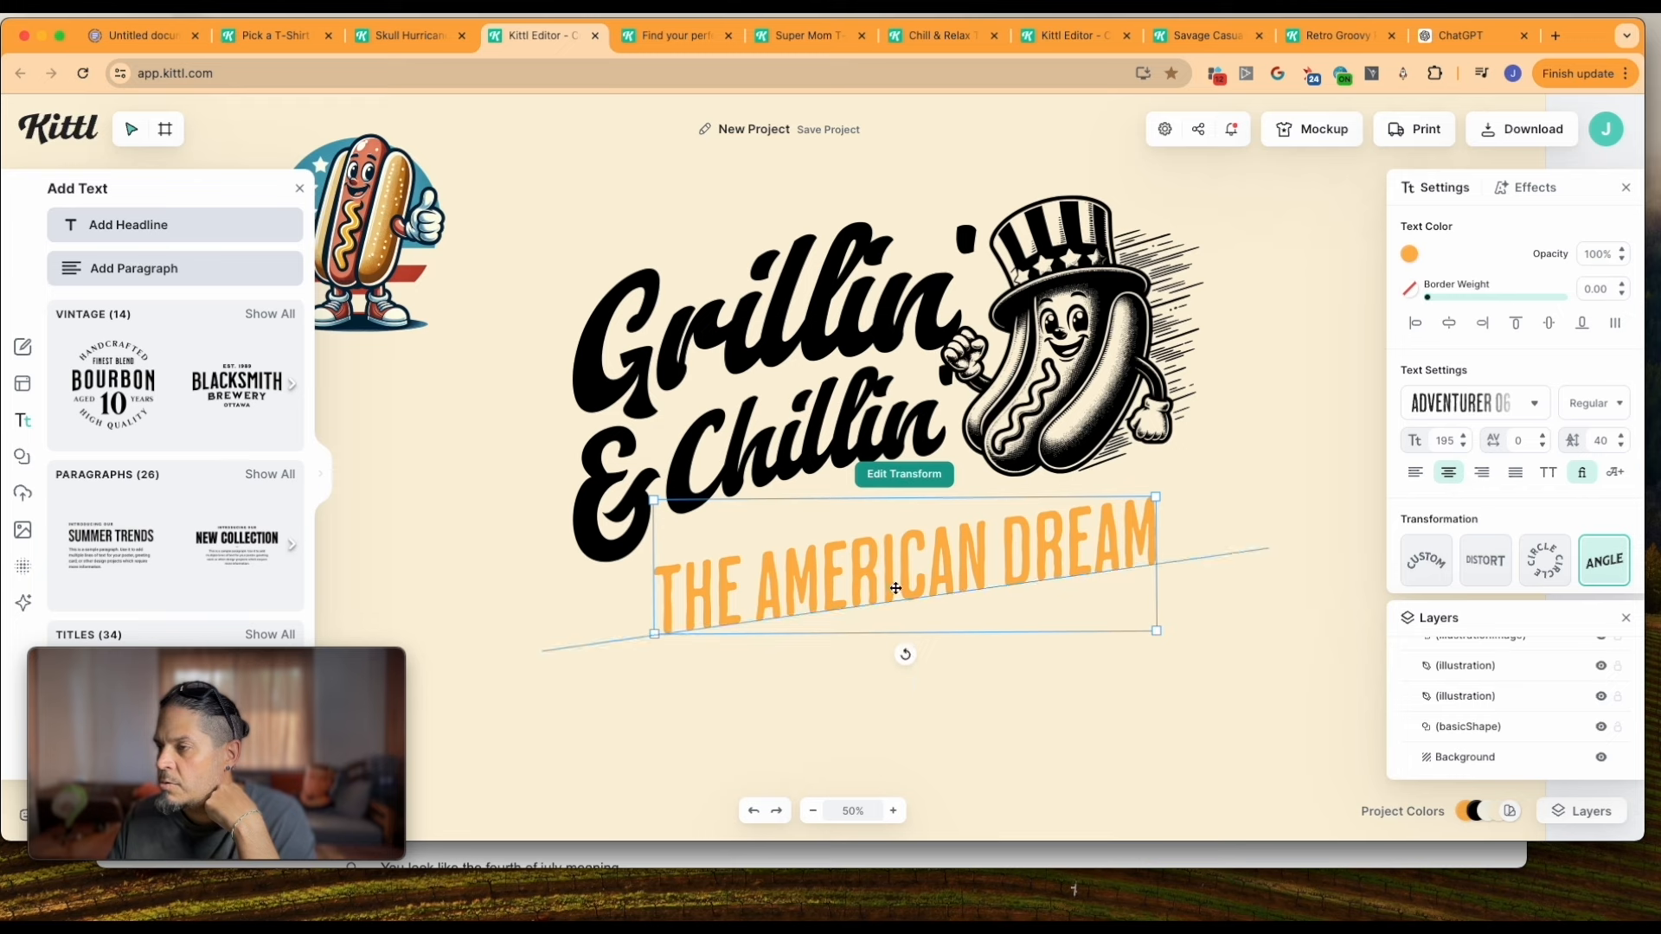
{"action": "left_click_drag", "start_coordinate": [894, 560], "coordinate": [999, 534]}
{"action": "left_click_drag", "start_coordinate": [1160, 468], "coordinate": [934, 511]}
{"action": "left_click", "coordinate": [545, 364]}
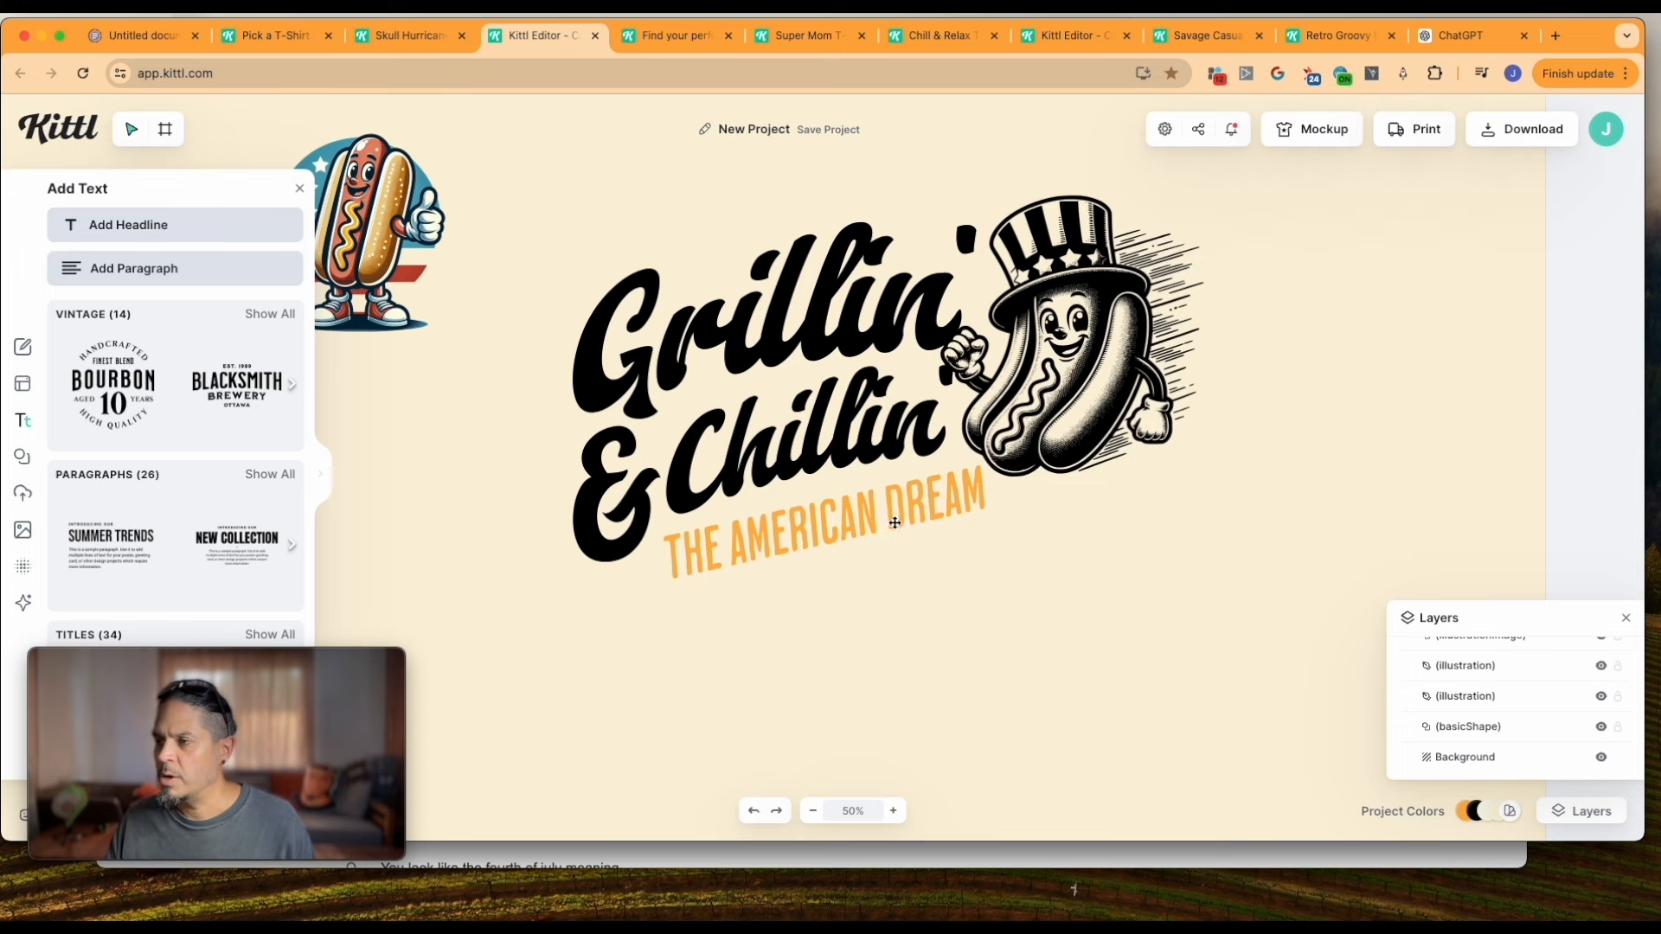
{"action": "left_click", "coordinate": [865, 512]}
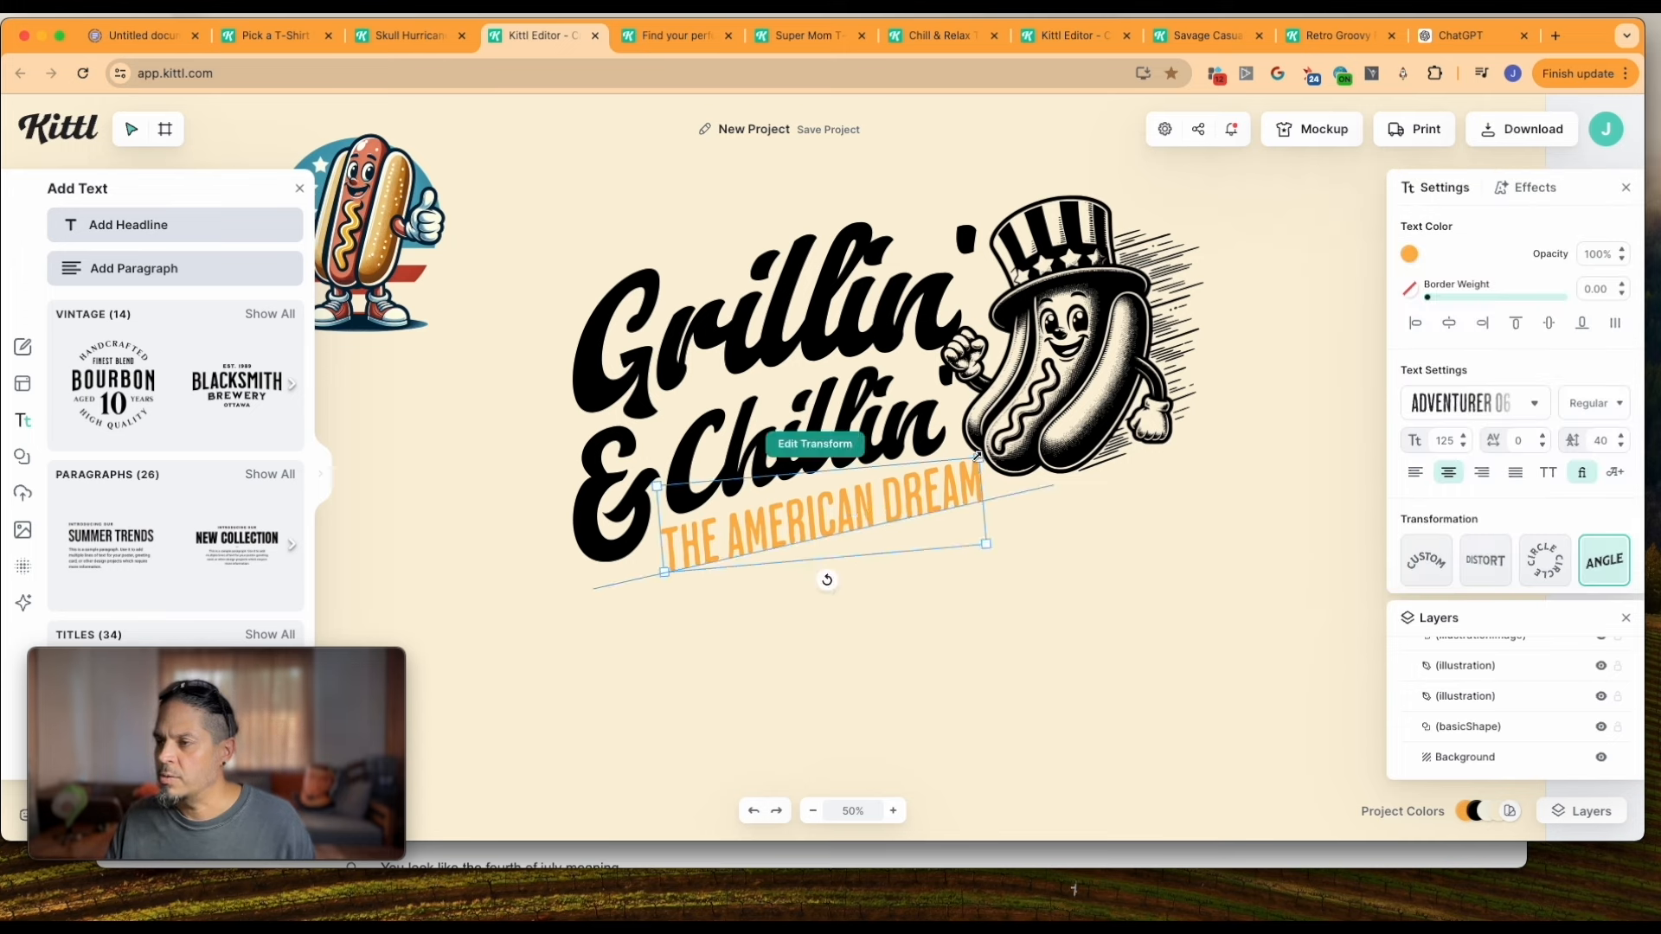
{"action": "left_click_drag", "start_coordinate": [977, 458], "coordinate": [946, 473]}
Recolour the tagline, "Grillin'", "Chillin'", the "&" and the running hotdog in dark grey (#6B6565)
{"action": "left_click", "coordinate": [1409, 253]}
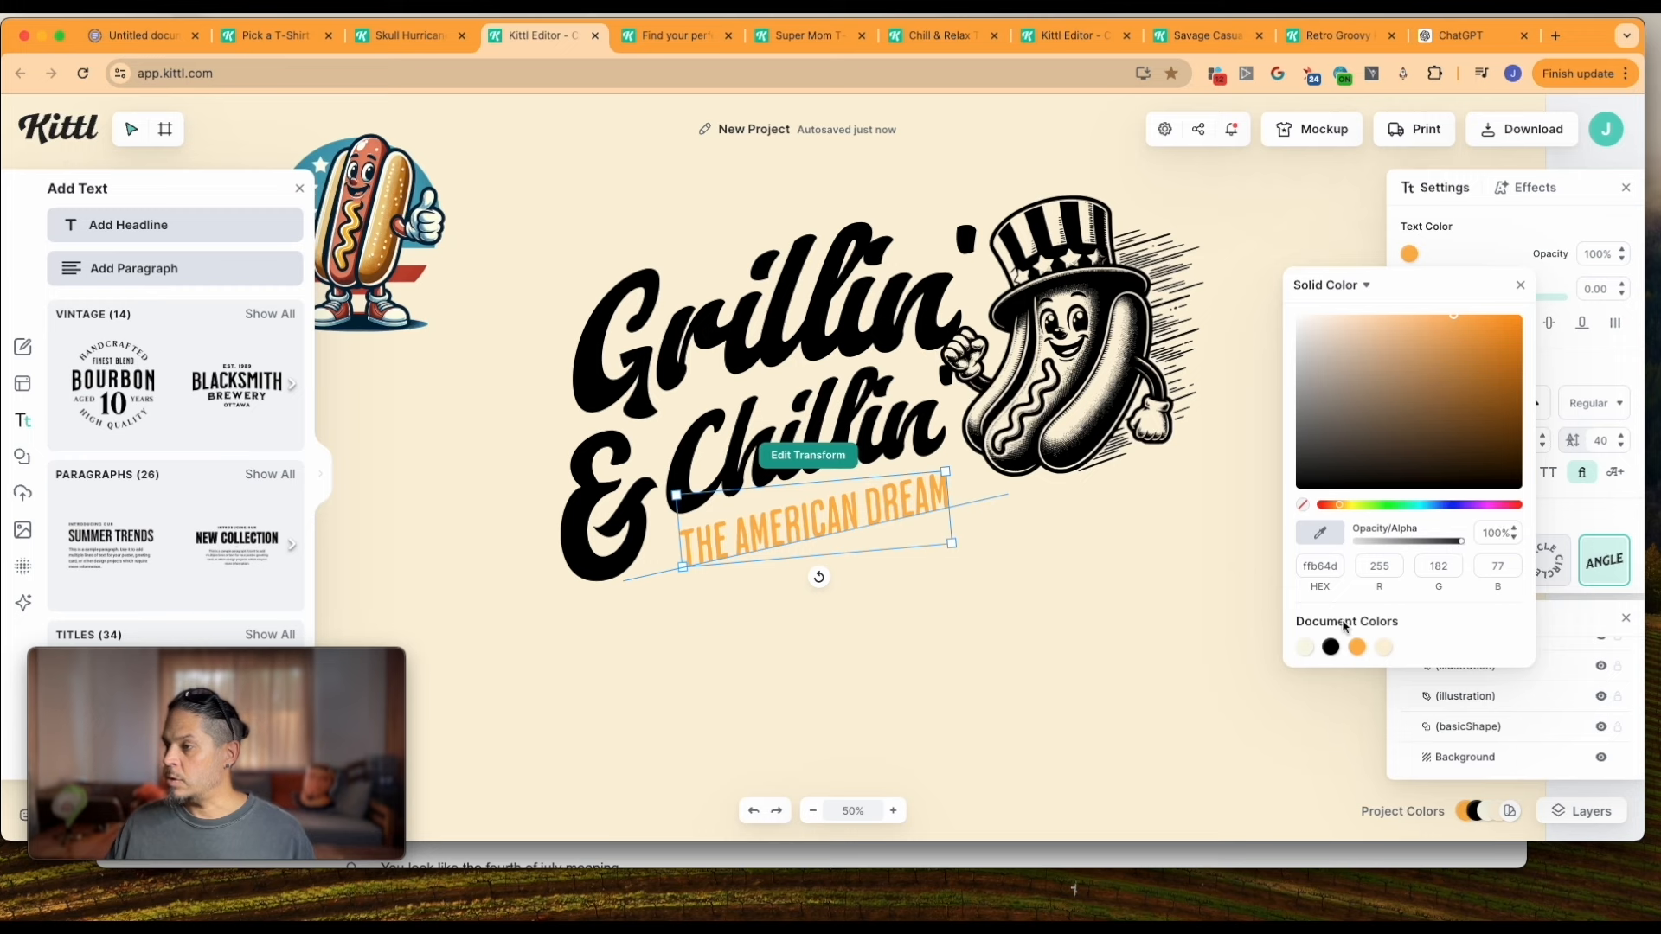
{"action": "left_click", "coordinate": [1330, 647]}
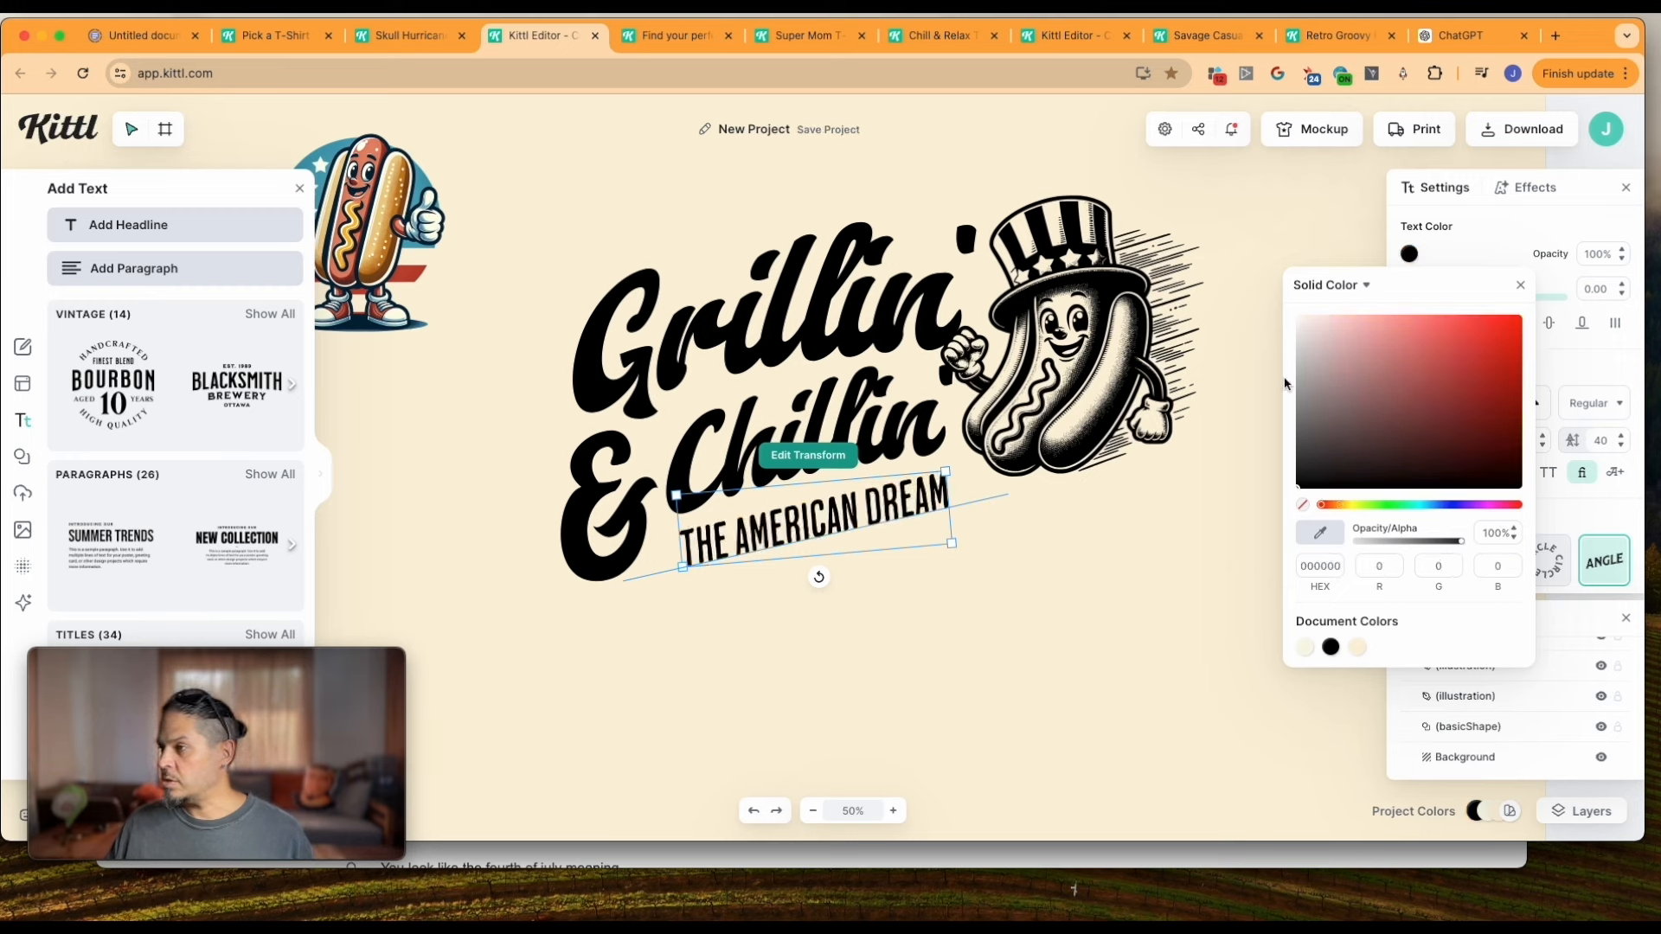
{"action": "mouse_move", "coordinate": [1299, 491]}
{"action": "left_mouse_down"}
{"action": "mouse_move", "coordinate": [1287, 441]}
{"action": "mouse_move", "coordinate": [1306, 407]}
{"action": "left_mouse_up"}
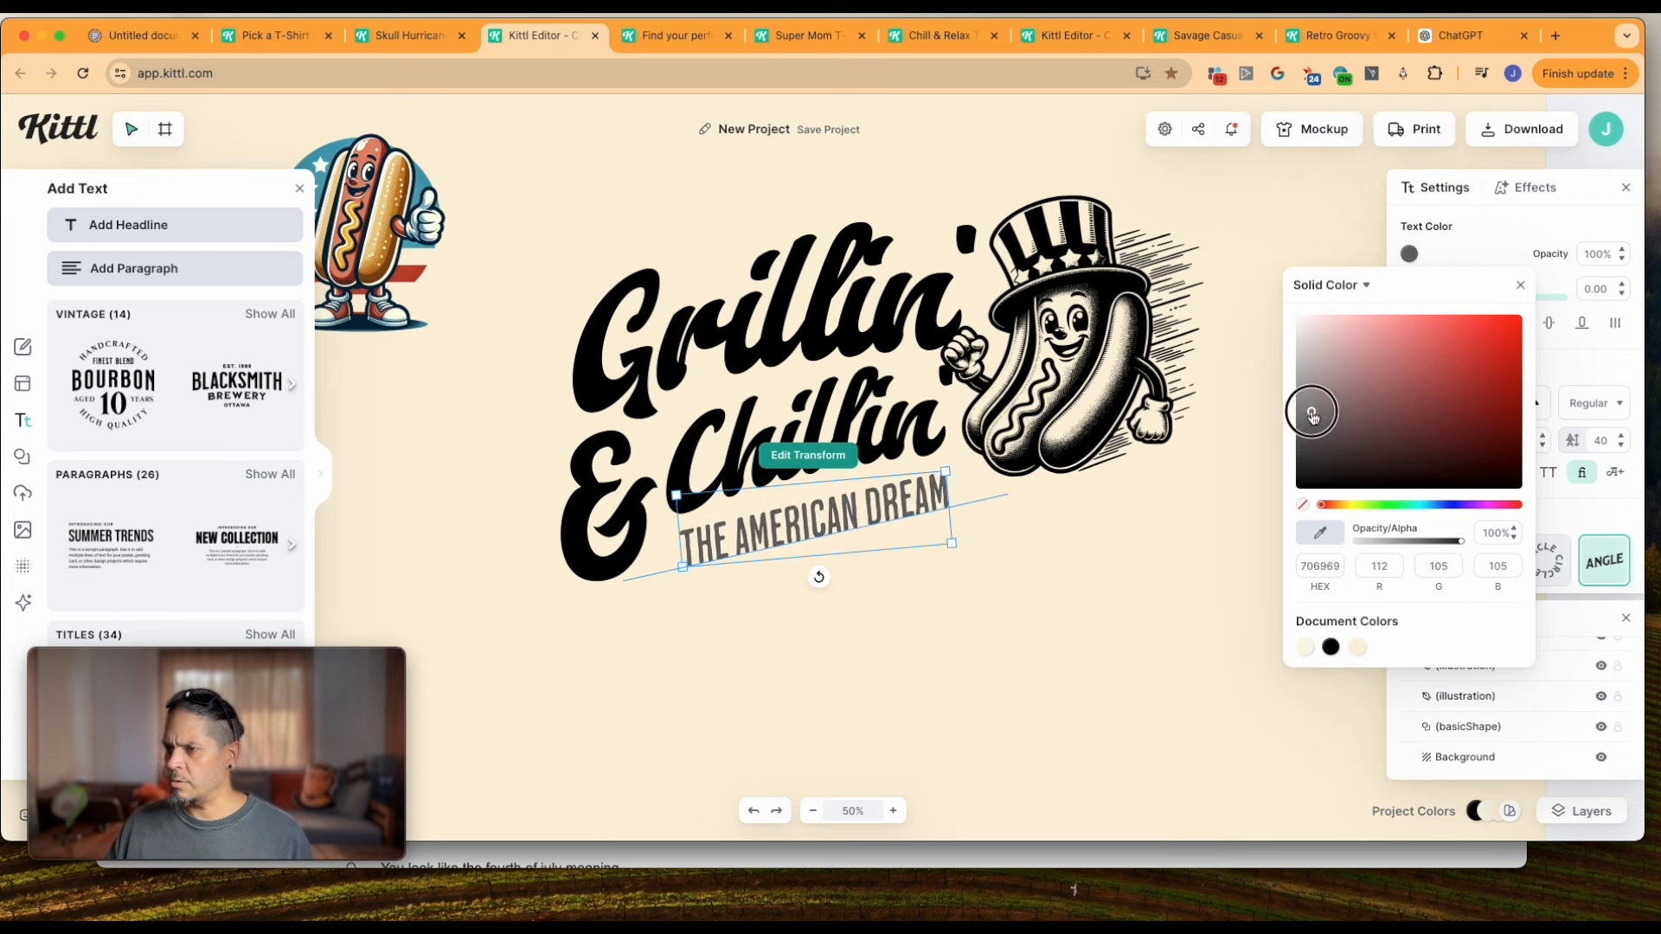
{"action": "left_click", "coordinate": [902, 417]}
{"action": "left_click", "coordinate": [879, 311], "text": "shift"}
{"action": "left_click", "coordinate": [586, 570], "text": "shift"}
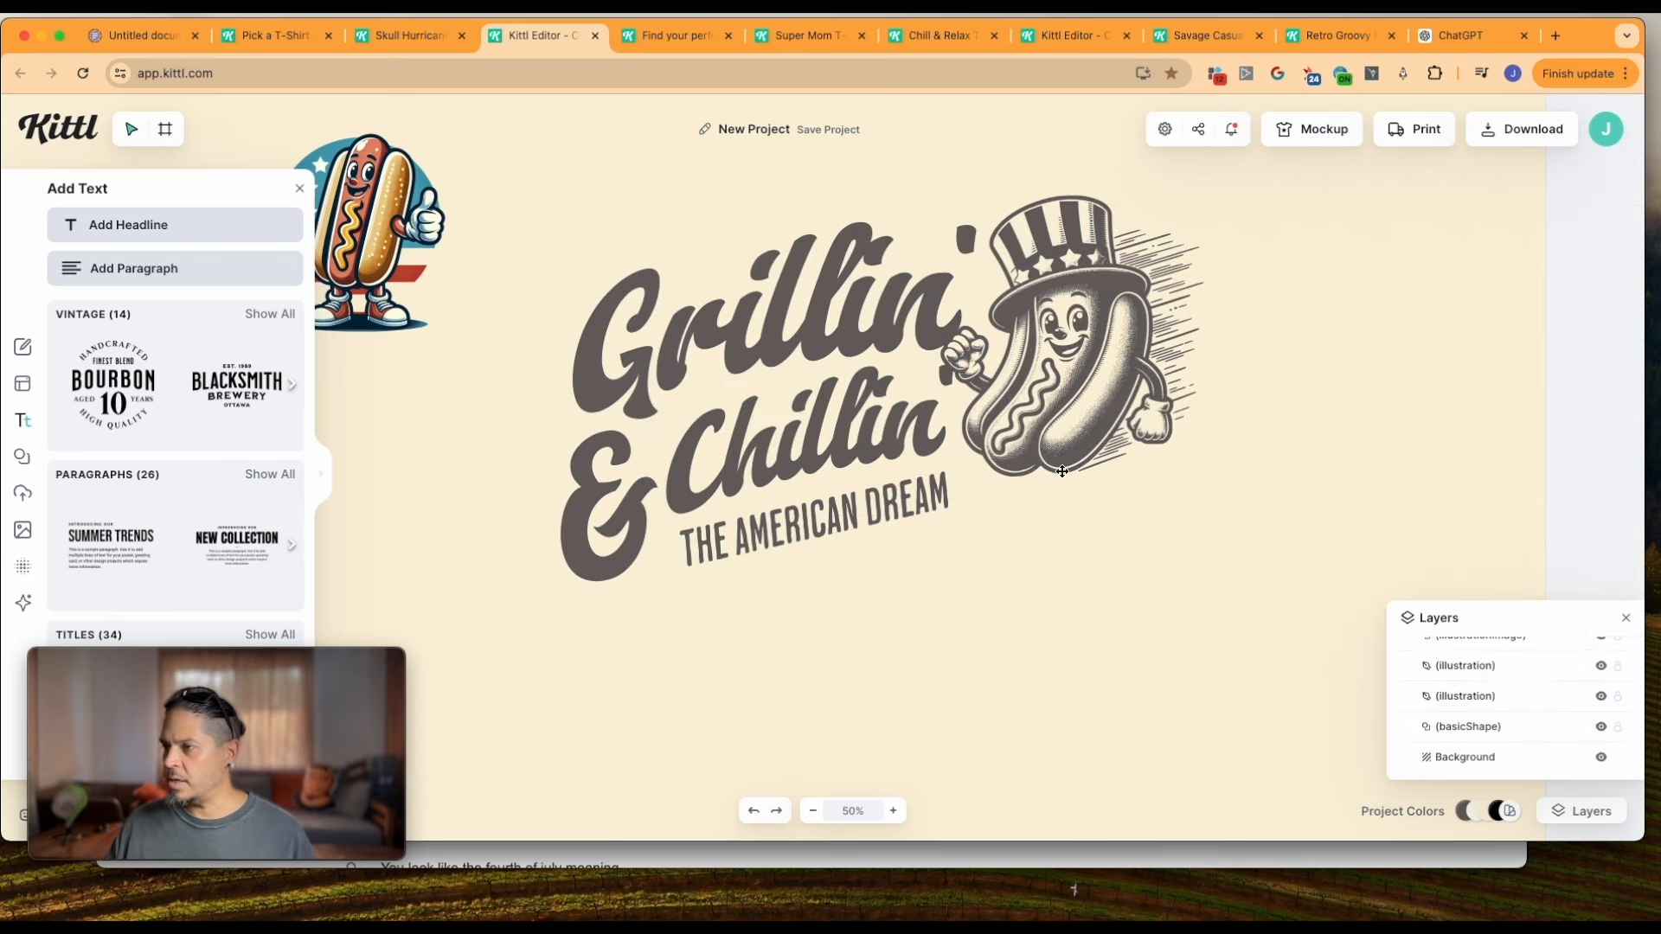
Move "The American Dream" slightly right and down to leave a wider gap beneath "Chillin'"
{"action": "left_click_drag", "start_coordinate": [877, 513], "coordinate": [885, 508]}
{"action": "left_click", "coordinate": [915, 578]}
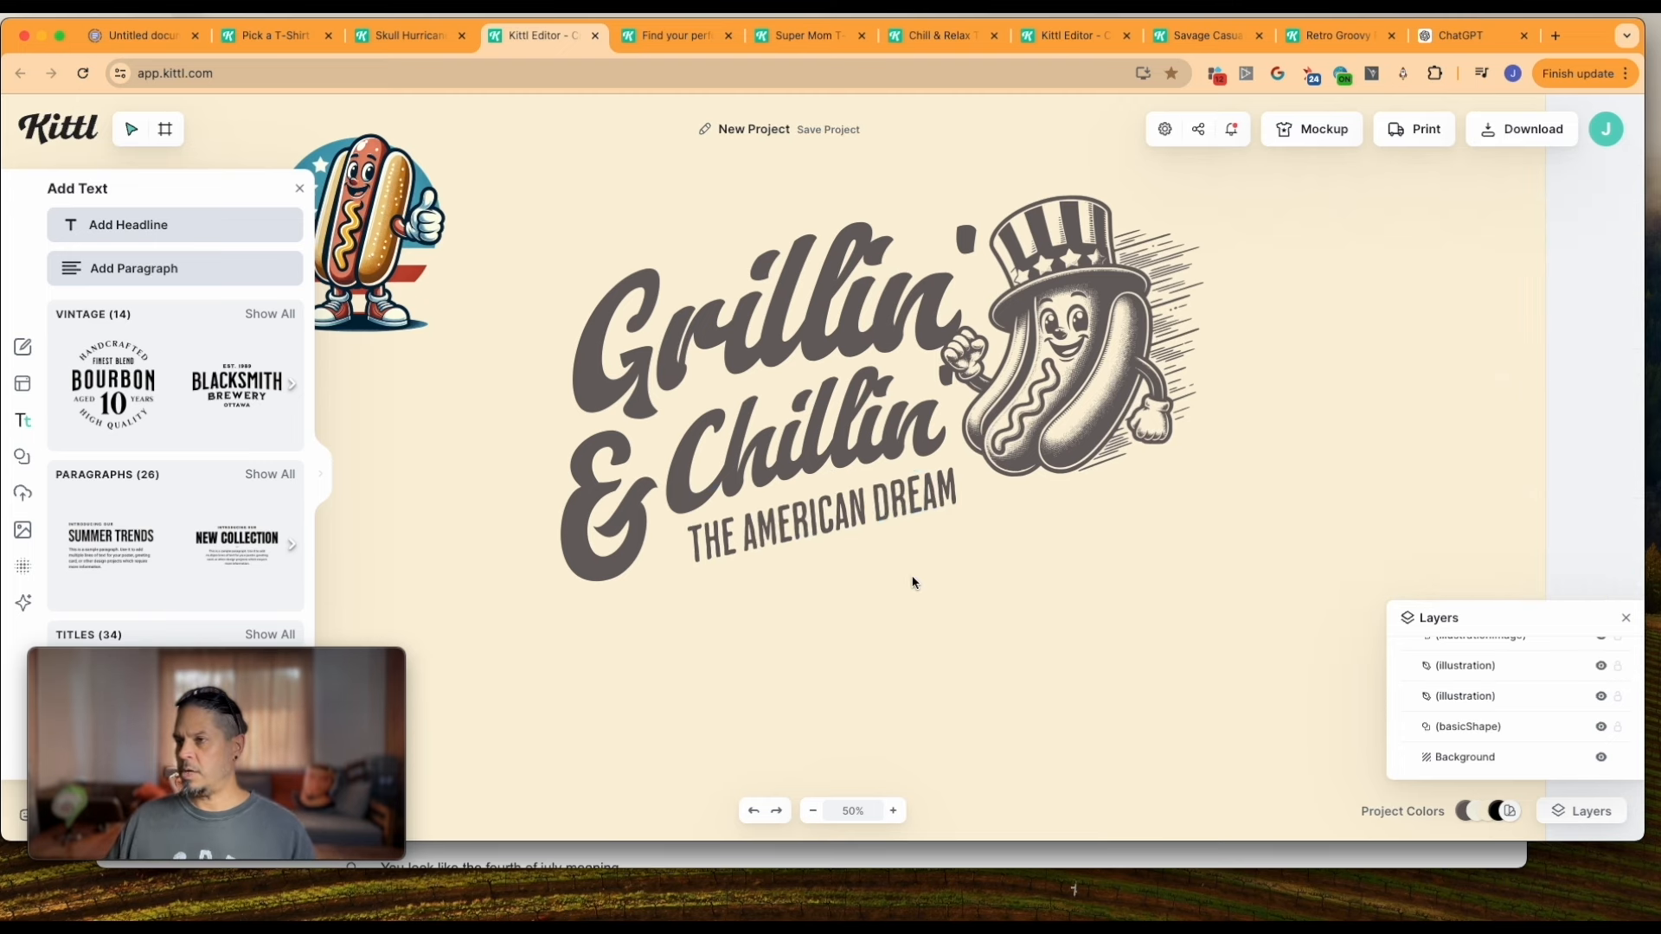
{"action": "scroll", "coordinate": [914, 581], "scroll_direction": "up", "scroll_amount": 3}
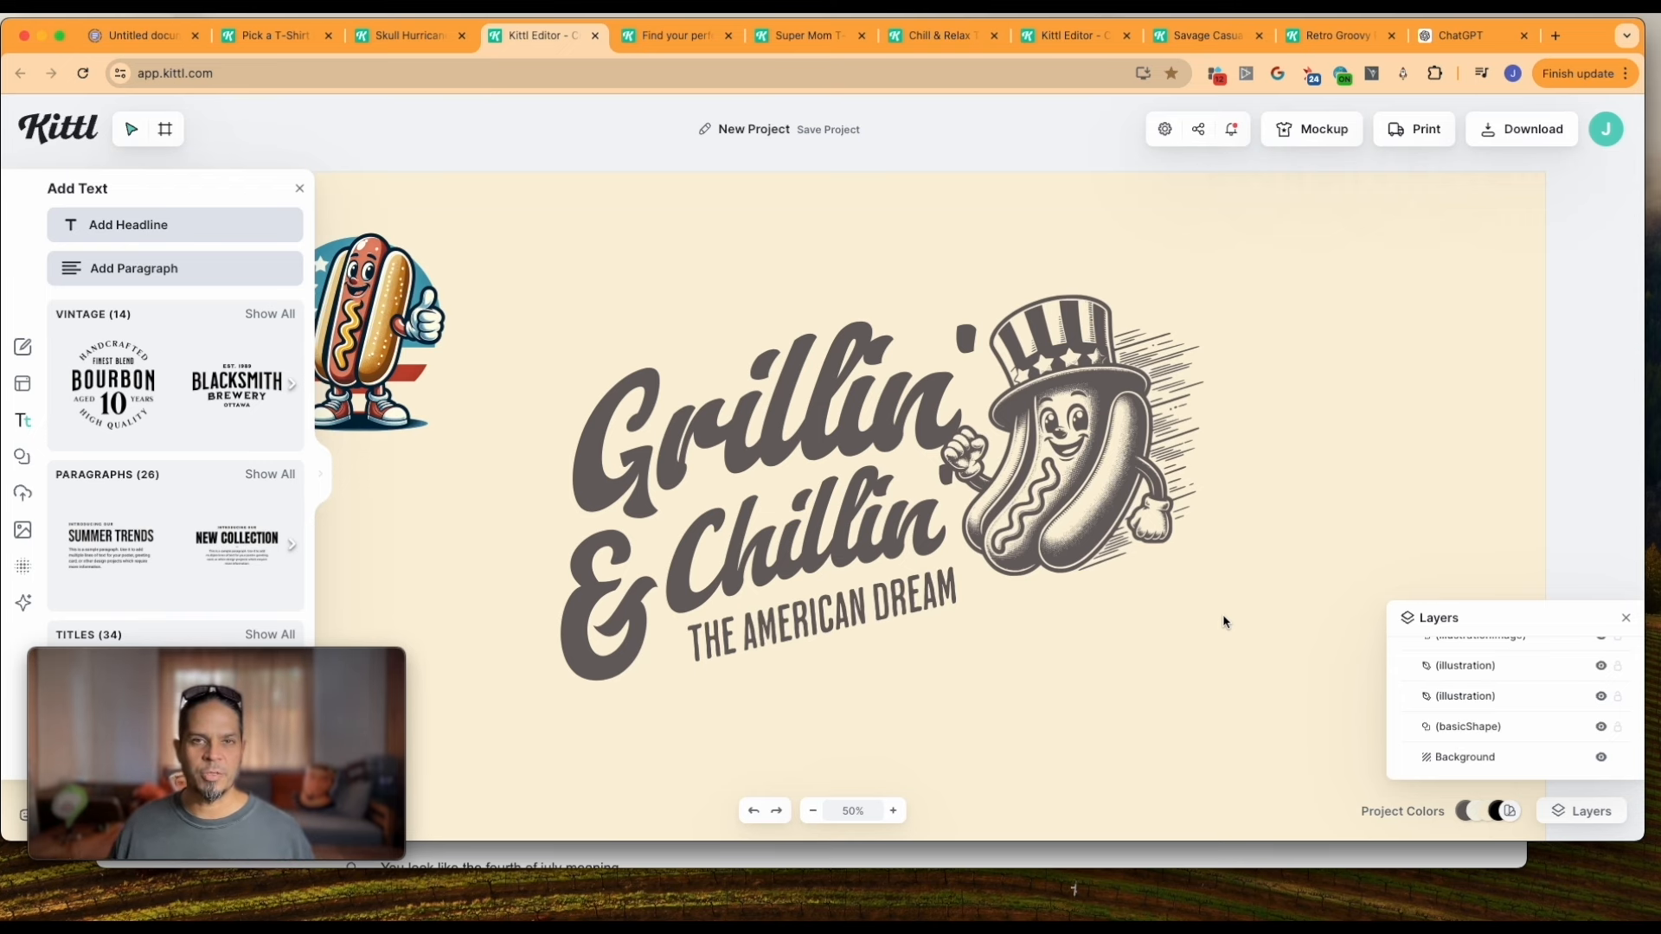
{"action": "scroll", "coordinate": [1125, 617], "scroll_direction": "left", "scroll_amount": 3}
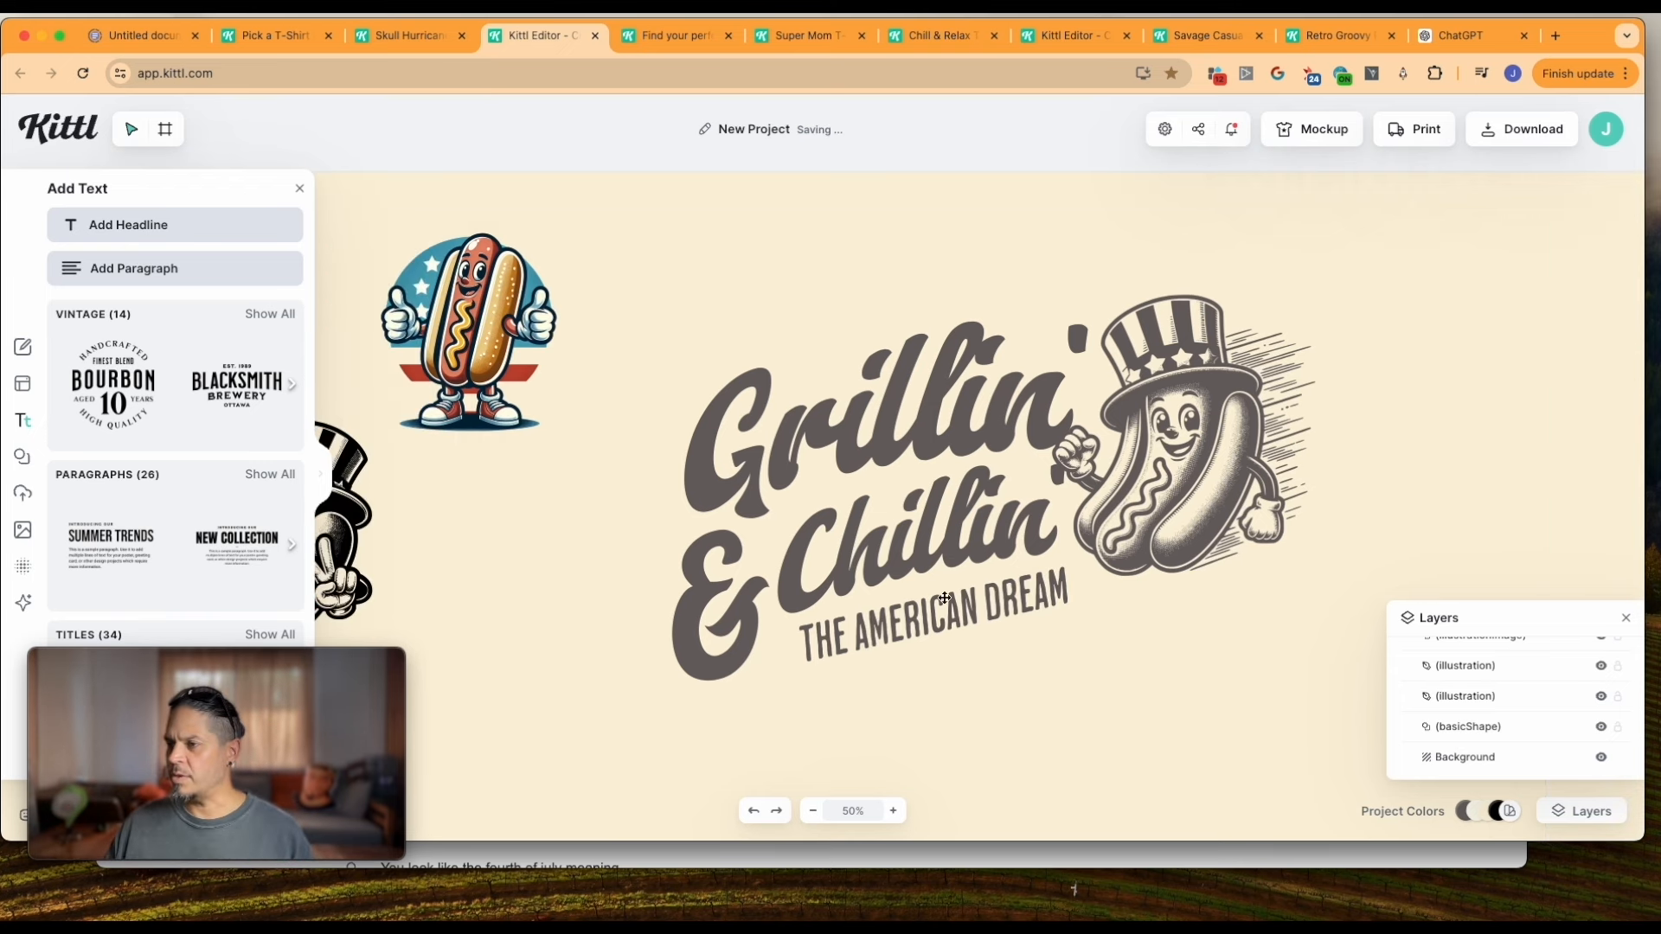
{"action": "left_click", "coordinate": [995, 611]}
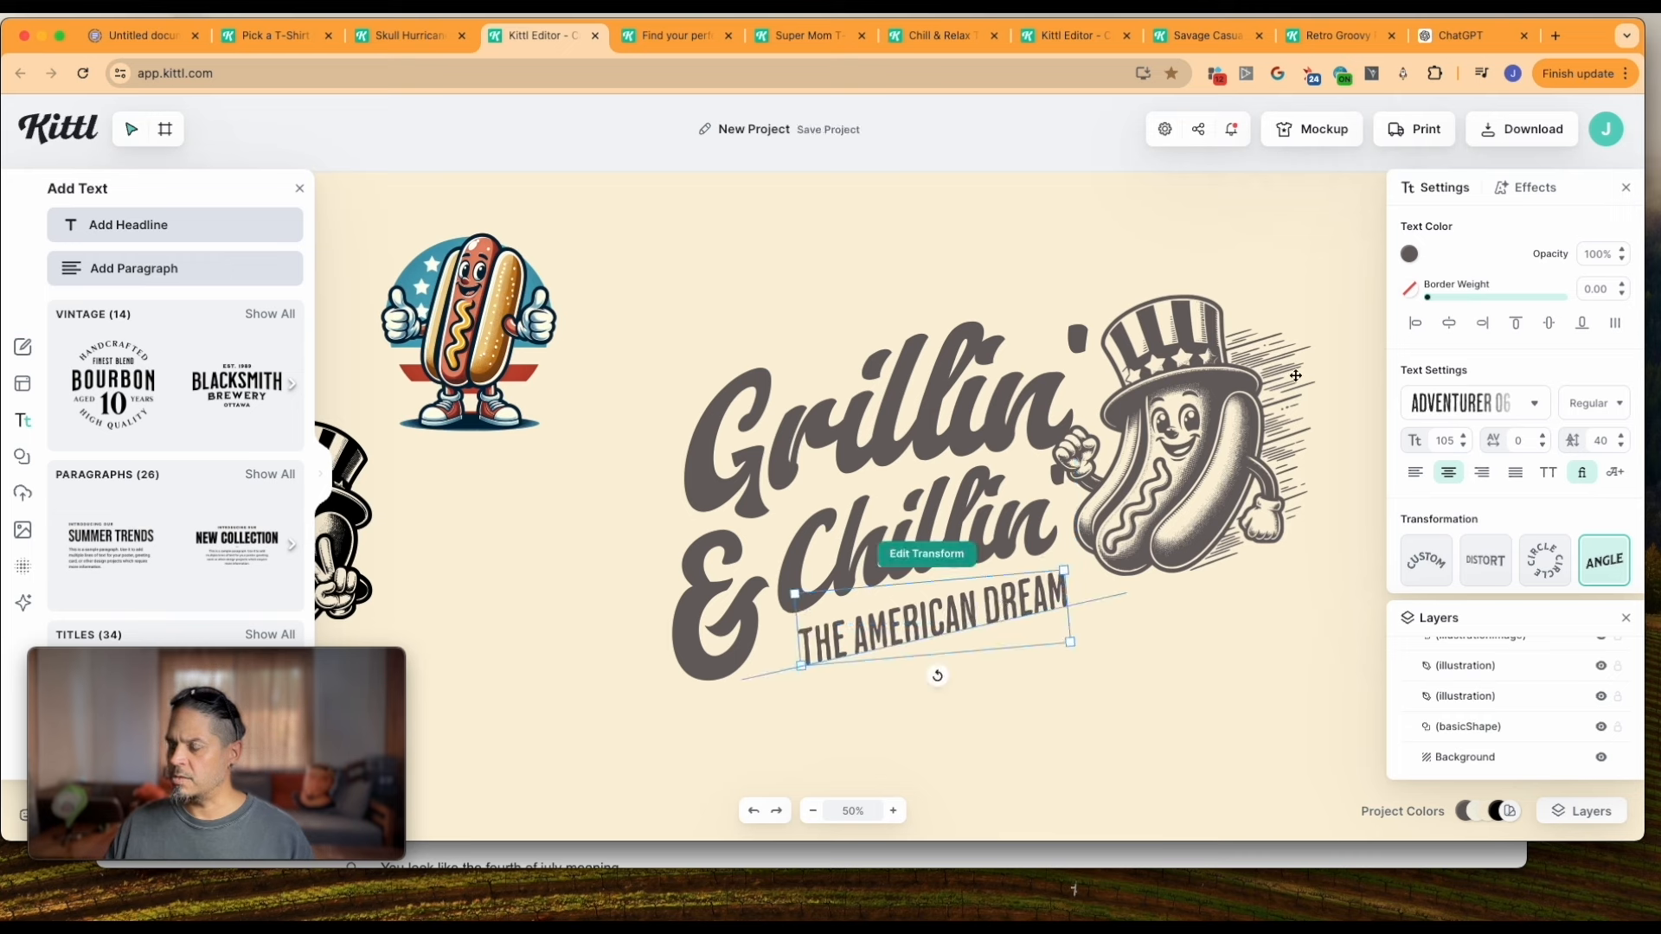
{"action": "left_click_drag", "start_coordinate": [827, 621], "coordinate": [832, 639]}
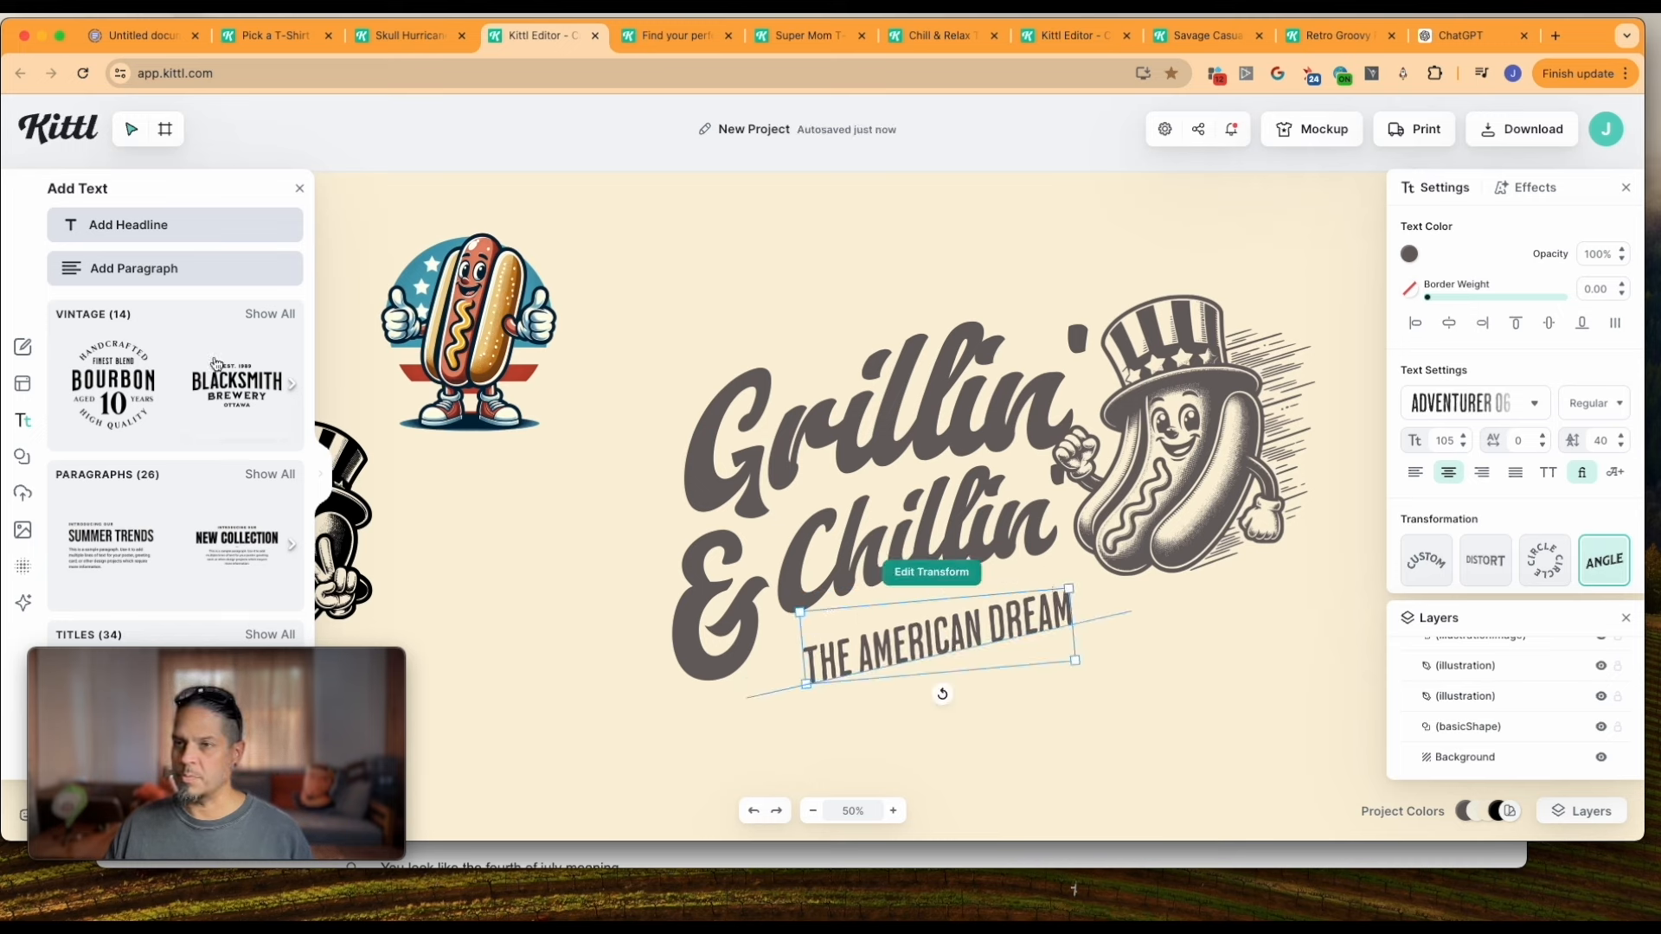
Add a four-pointed star from the Spot Elements ornaments and place it over the "&"
{"action": "left_click", "coordinate": [22, 456]}
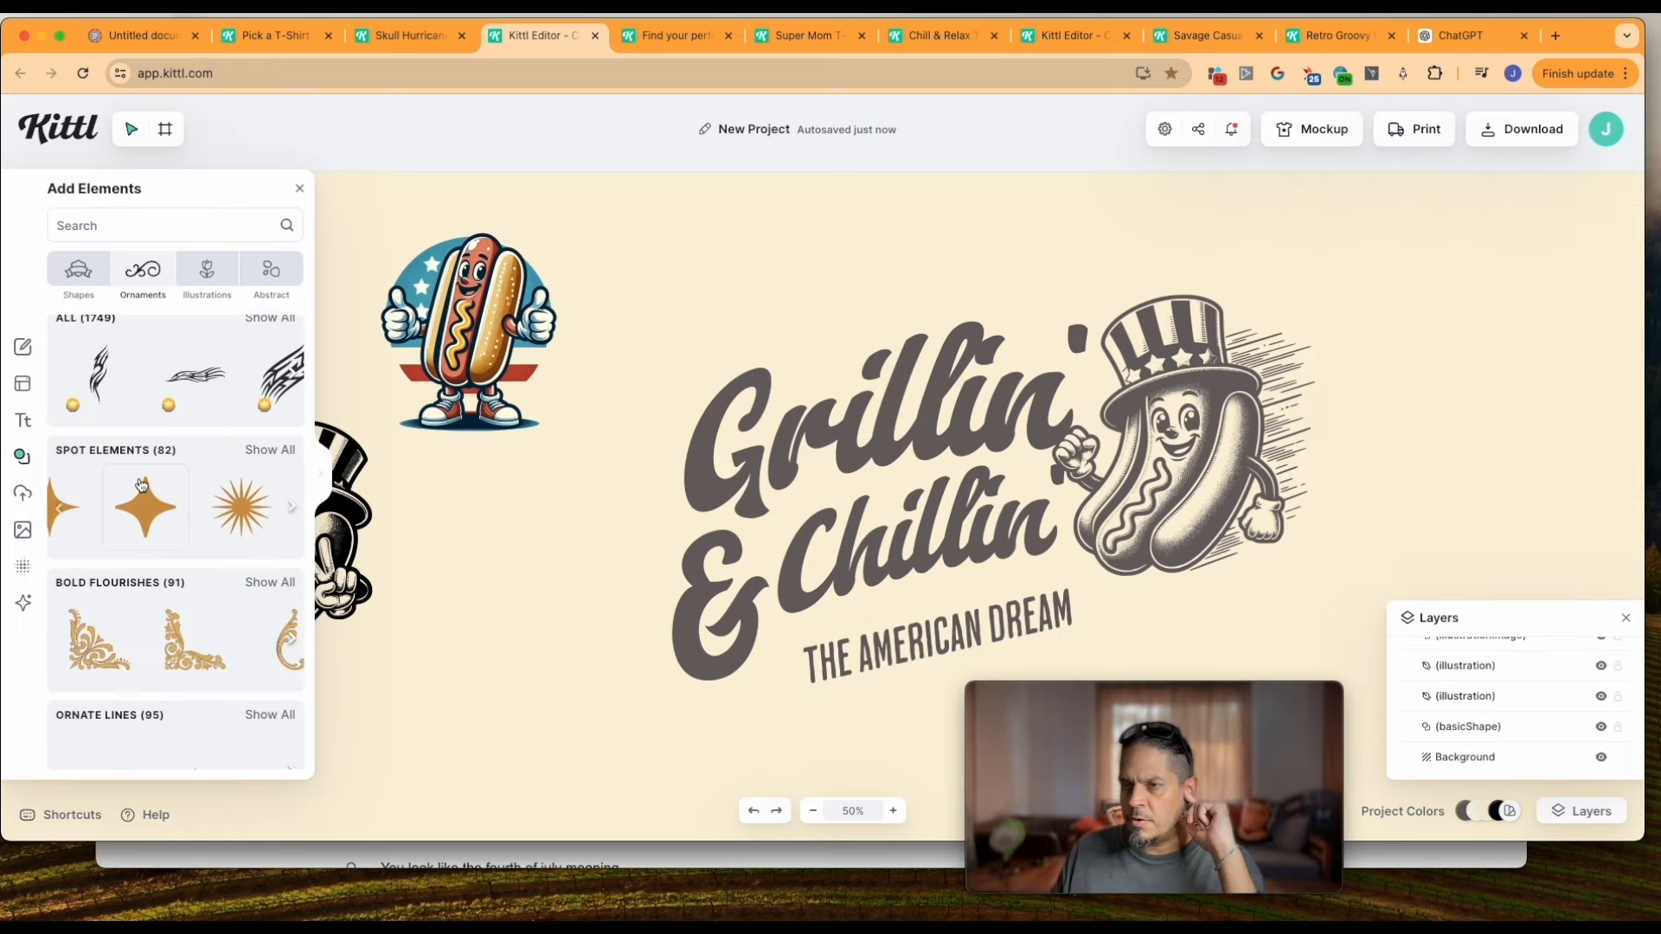
{"action": "left_click", "coordinate": [275, 450]}
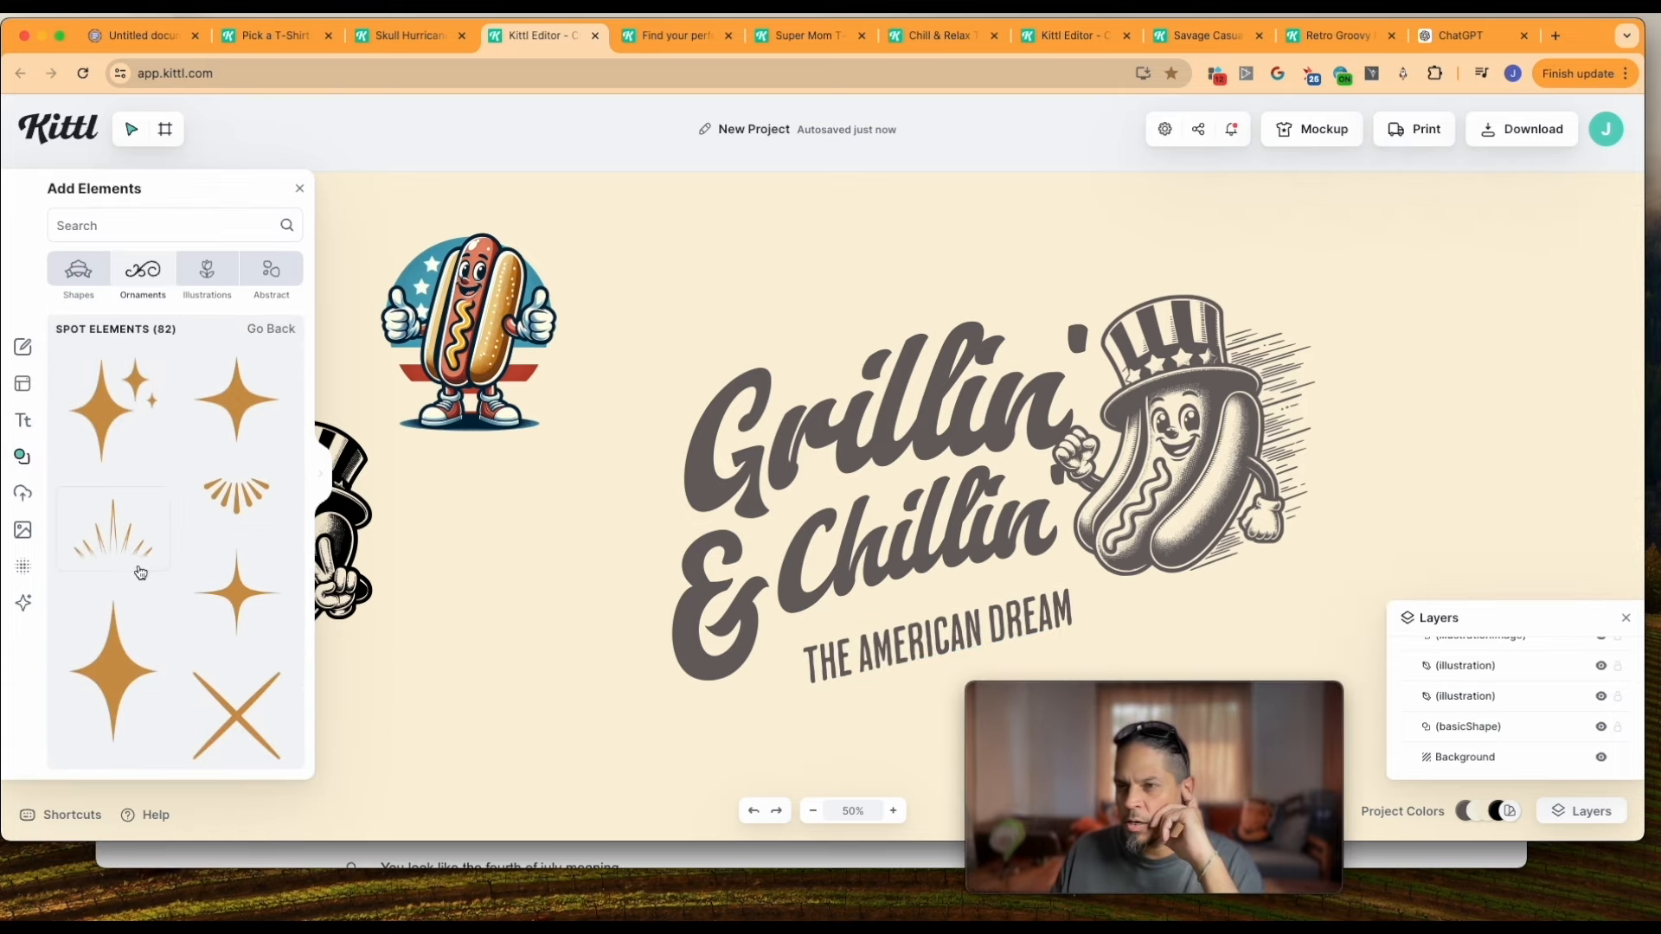
{"action": "scroll", "coordinate": [160, 568], "scroll_direction": "down", "scroll_amount": 1}
{"action": "scroll", "coordinate": [225, 510], "scroll_direction": "up", "scroll_amount": 1}
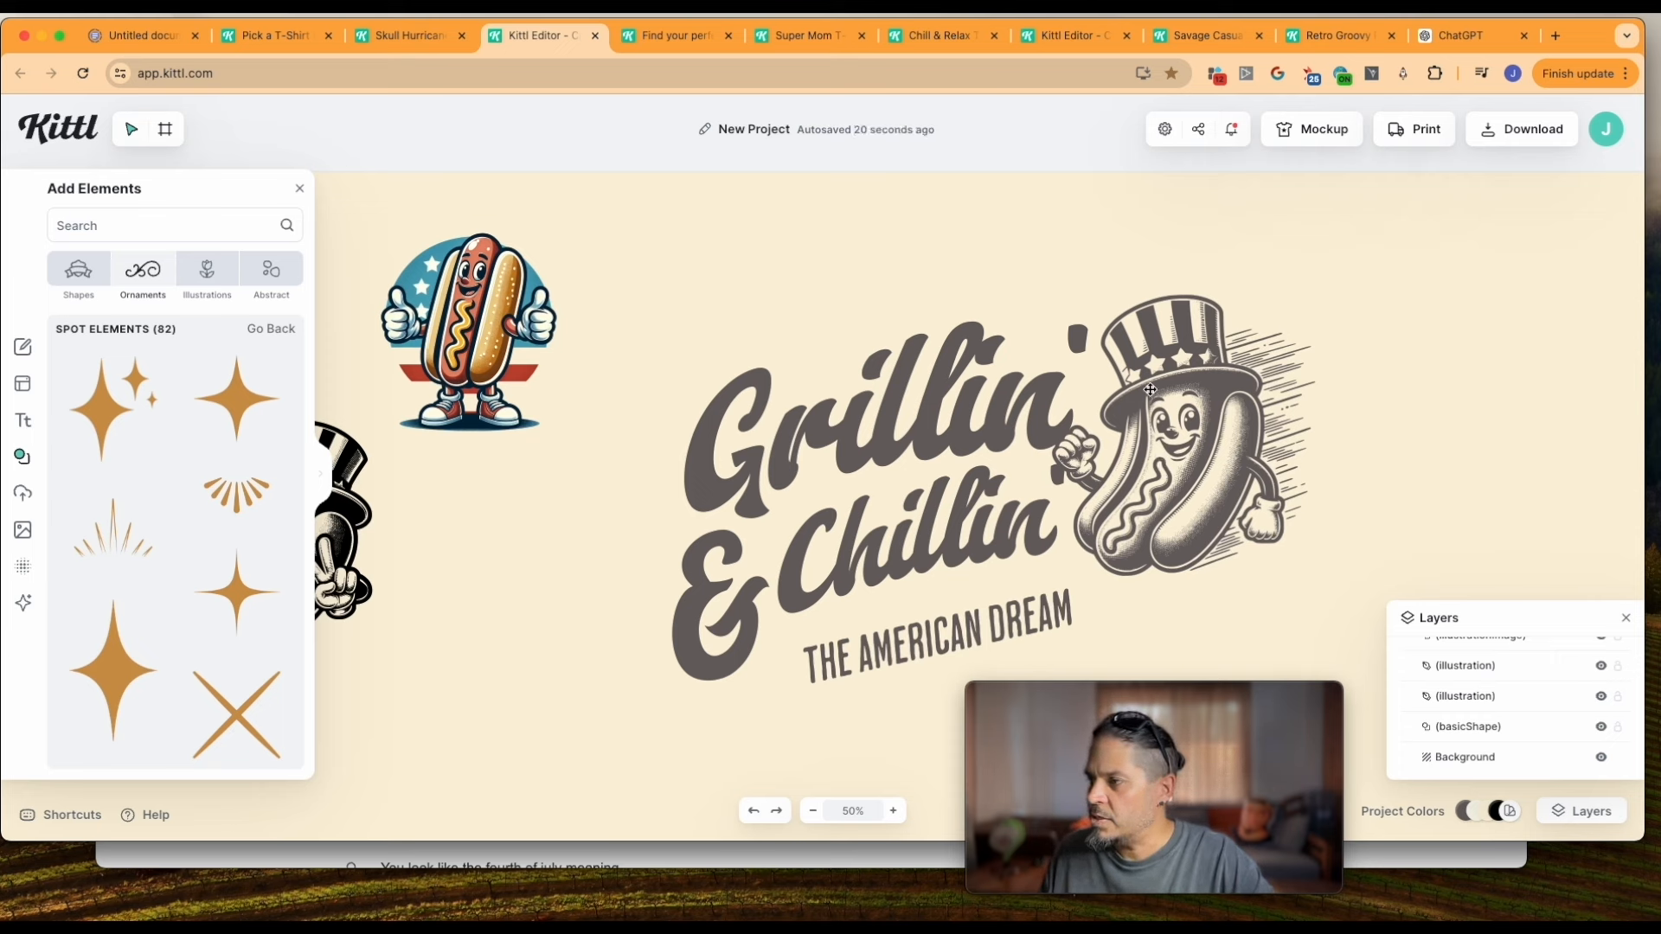
{"action": "scroll", "coordinate": [148, 472], "scroll_direction": "down", "scroll_amount": 4}
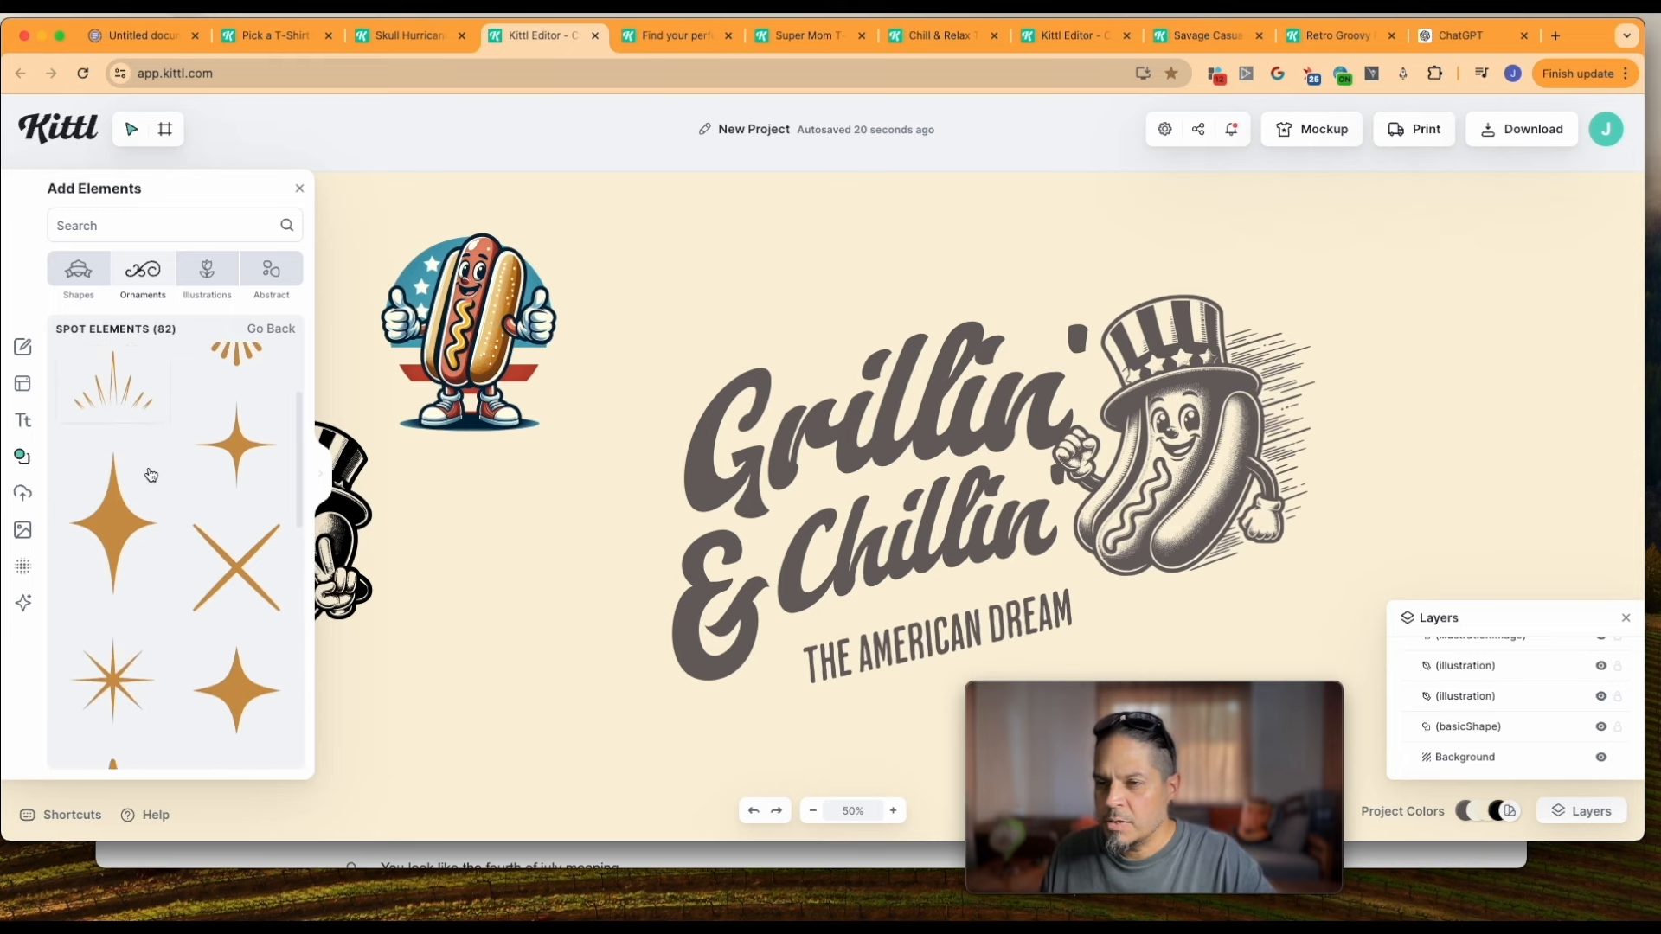
{"action": "scroll", "coordinate": [151, 474], "scroll_direction": "down", "scroll_amount": 1}
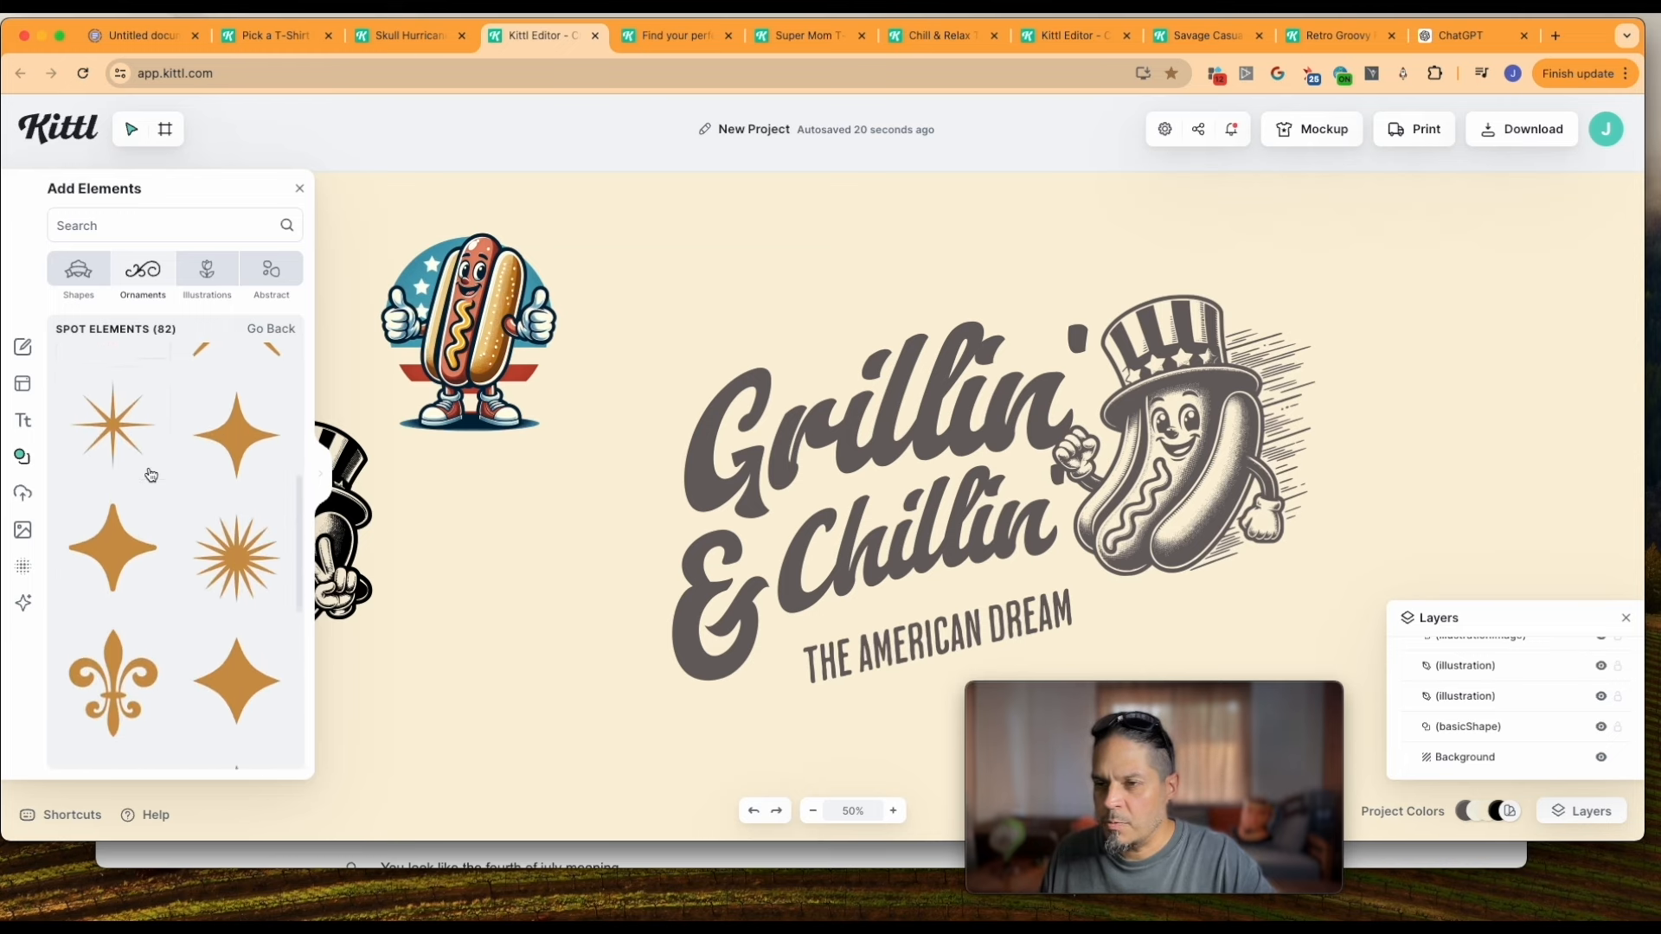
{"action": "left_click", "coordinate": [114, 549]}
{"action": "left_click_drag", "start_coordinate": [846, 456], "coordinate": [658, 606]}
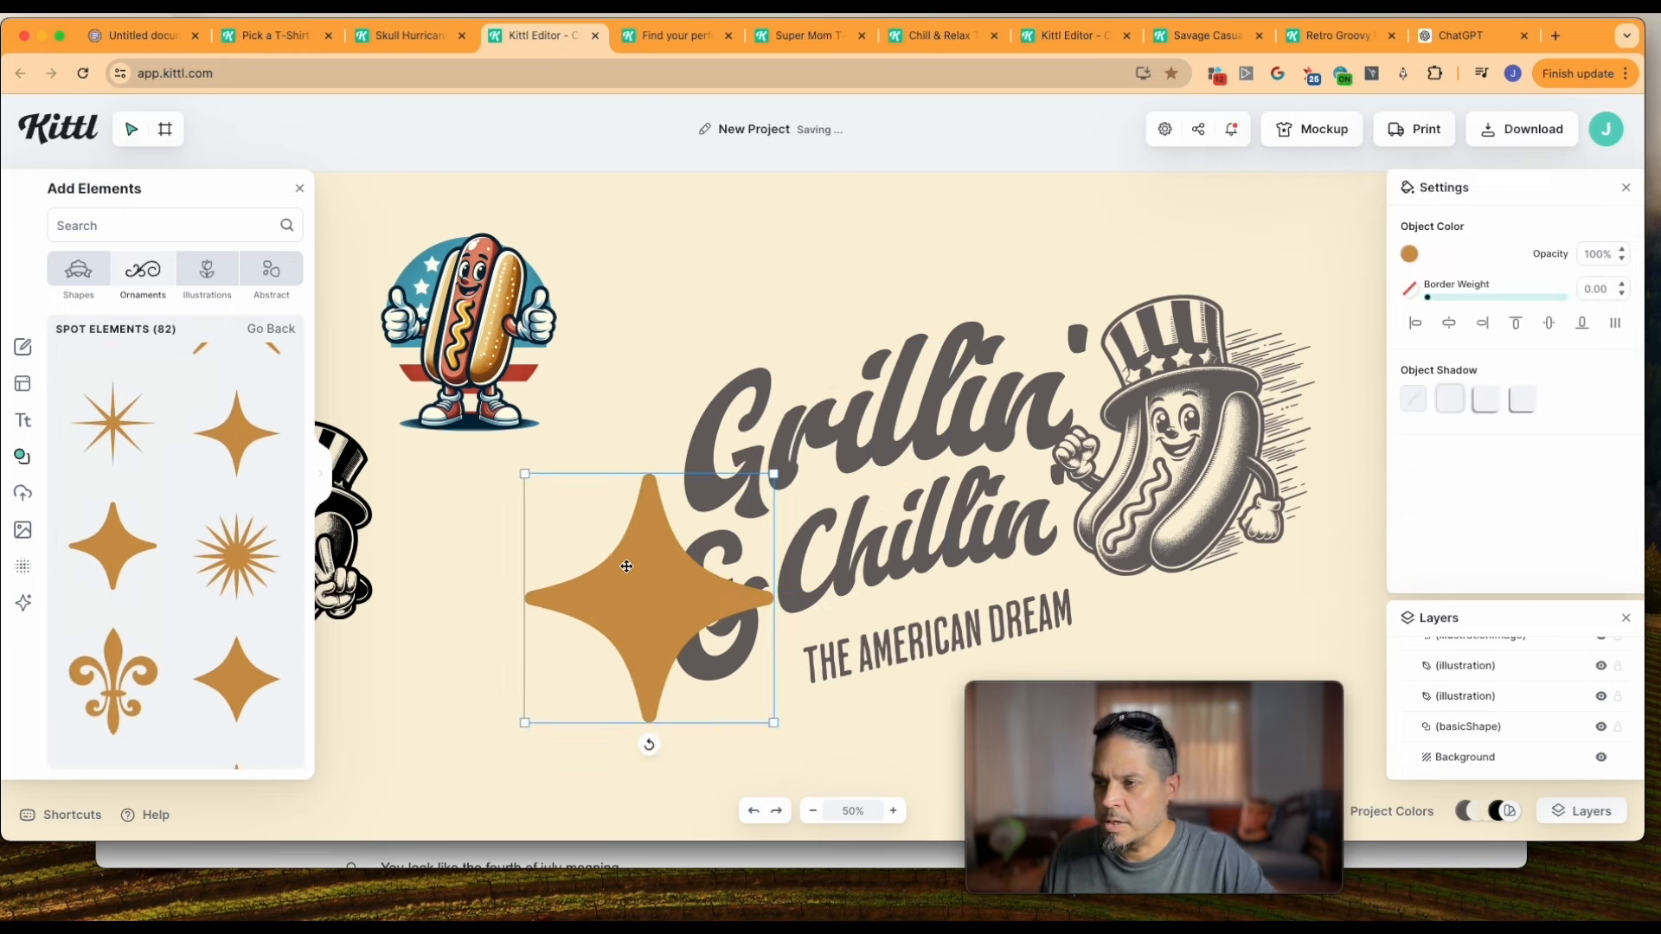
Colour the star the same dark grey (#6B6565), shrink it and place it in front of "The American Dream"
{"action": "left_click", "coordinate": [1409, 254]}
{"action": "left_click", "coordinate": [1330, 649]}
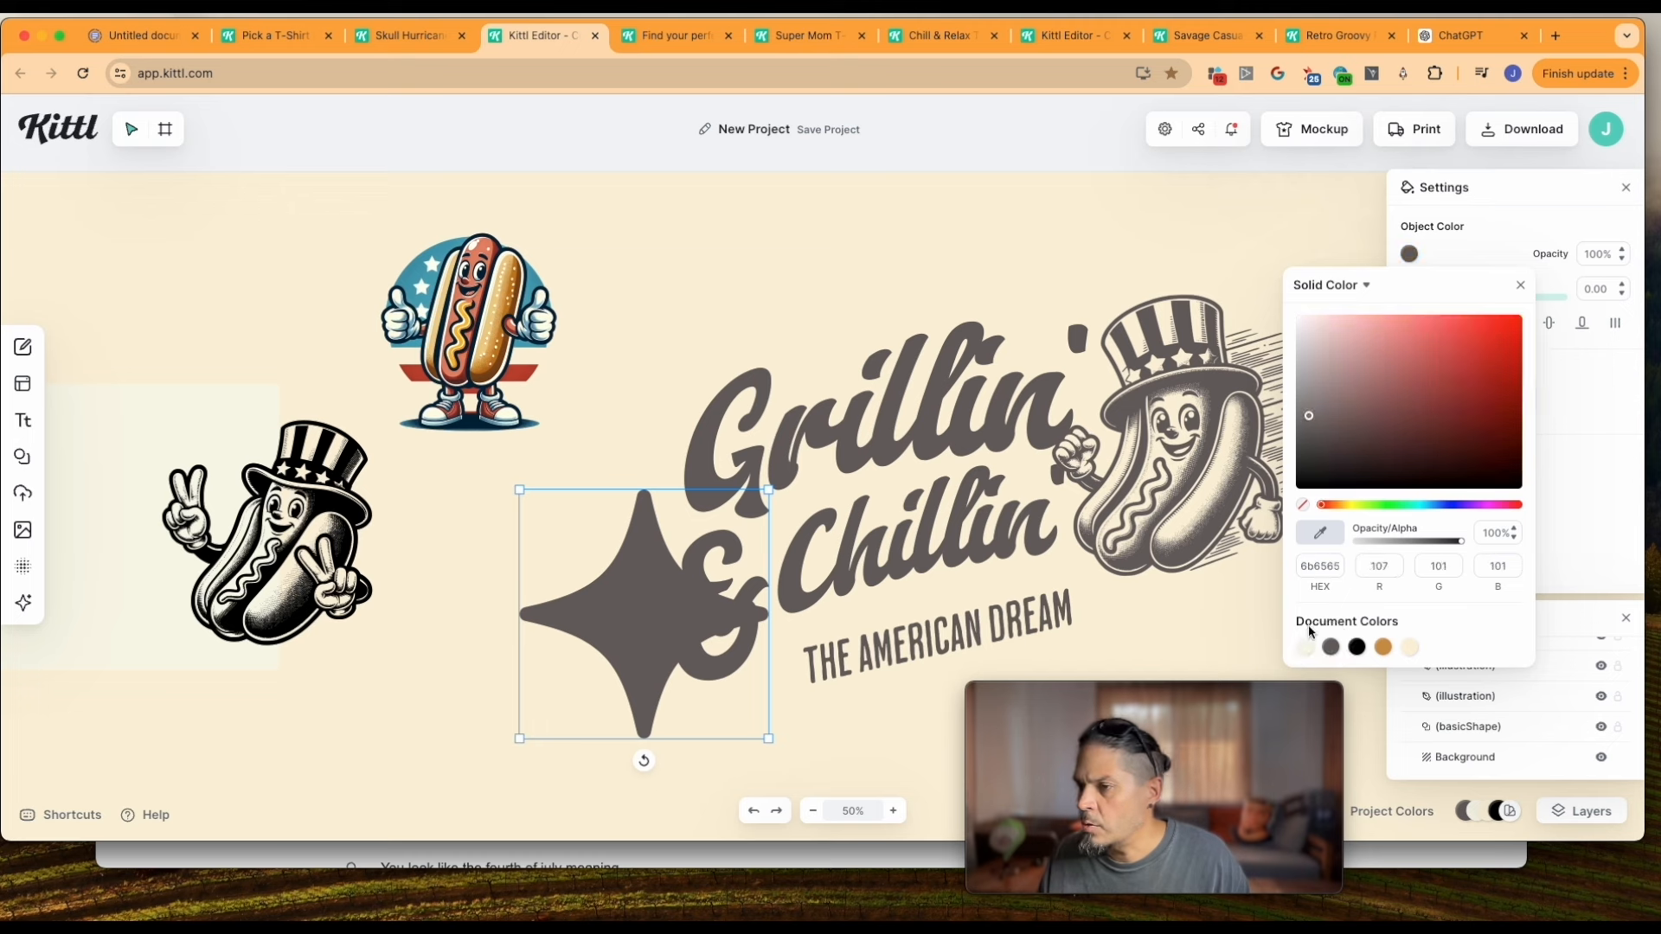
{"action": "left_click", "coordinate": [515, 486]}
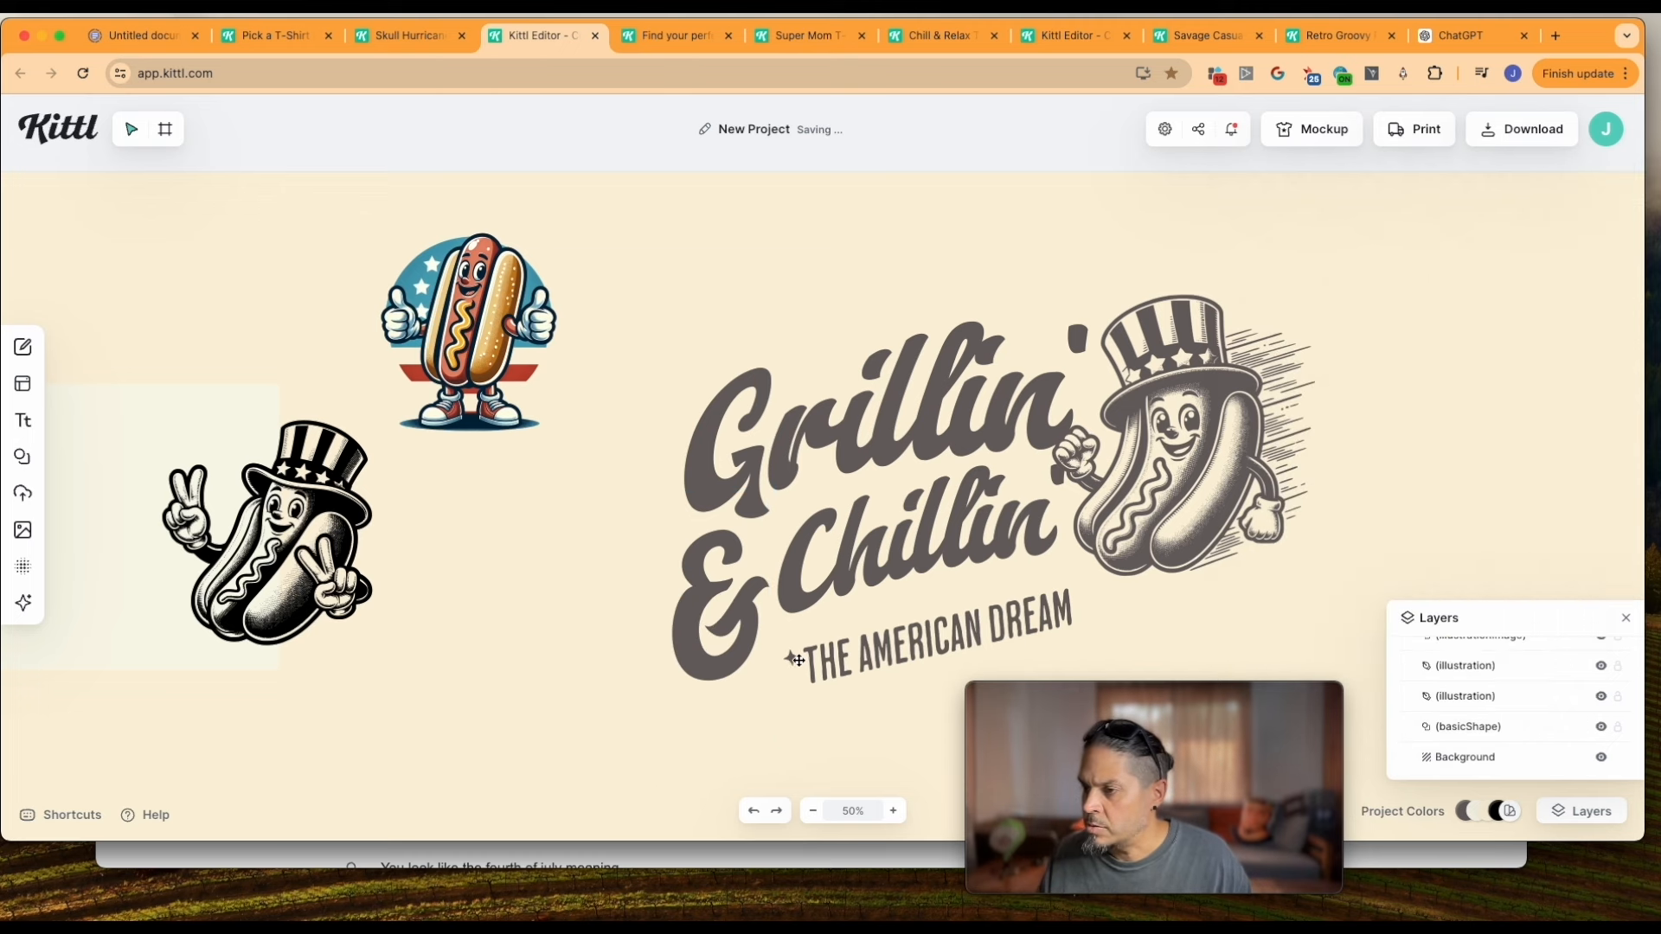
Group the small star with "The American Dream" and rotate the group slightly to follow the slant of "Chillin'"
{"action": "left_click", "coordinate": [791, 657]}
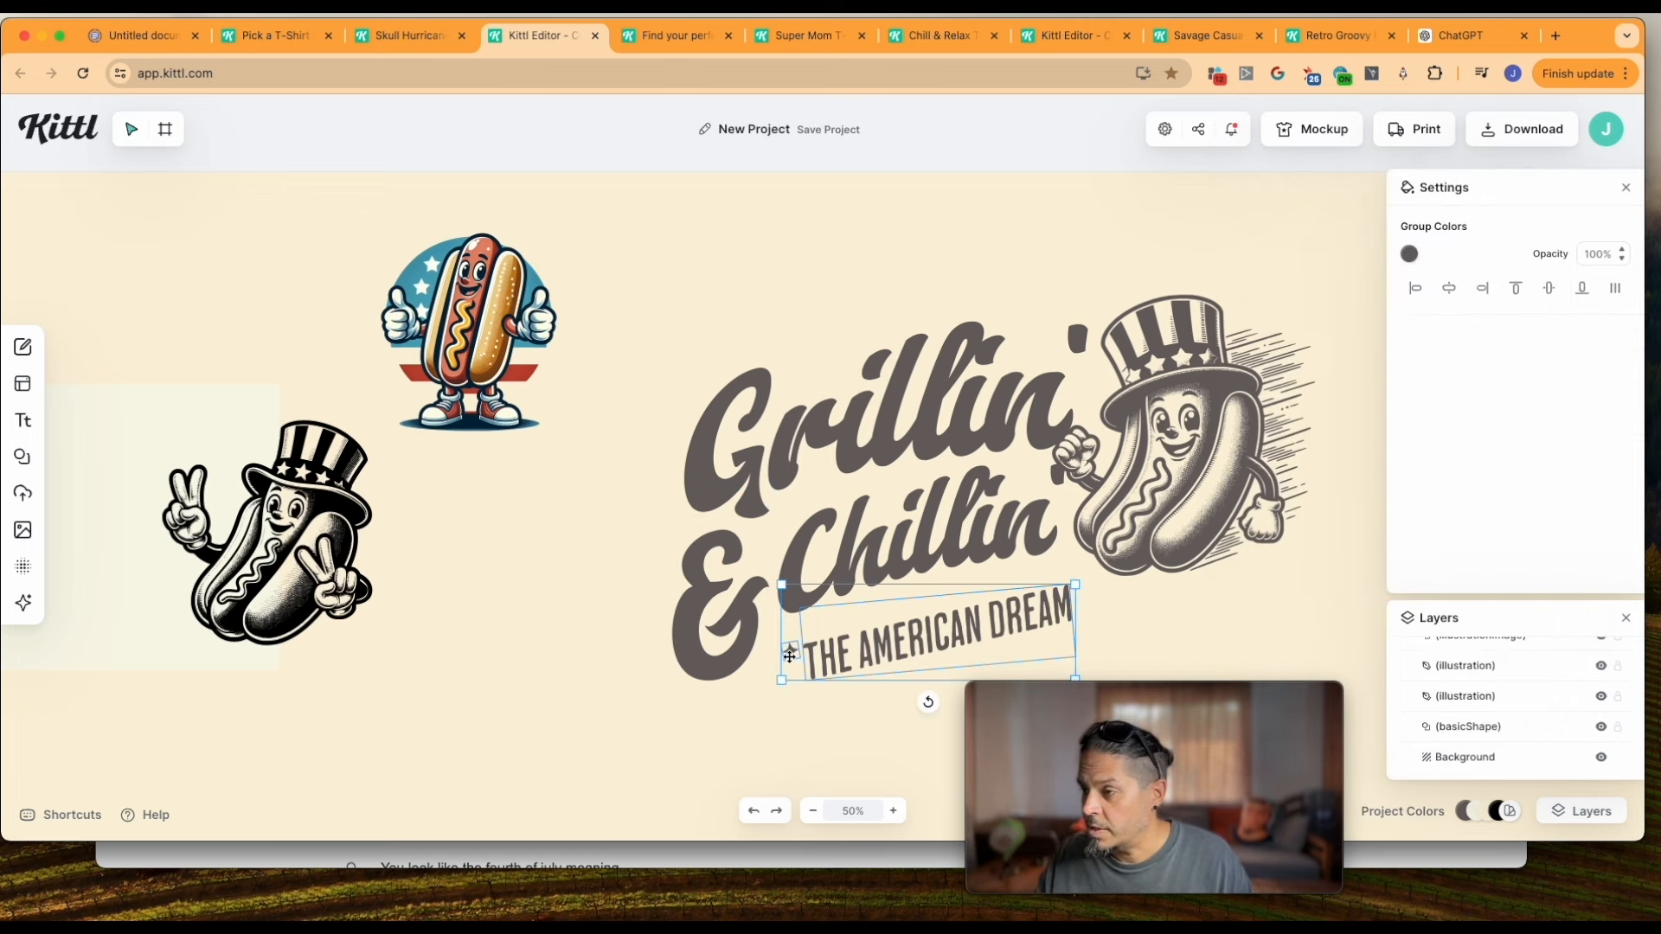
{"action": "scroll", "coordinate": [1022, 589], "scroll_direction": "right", "scroll_amount": 5}
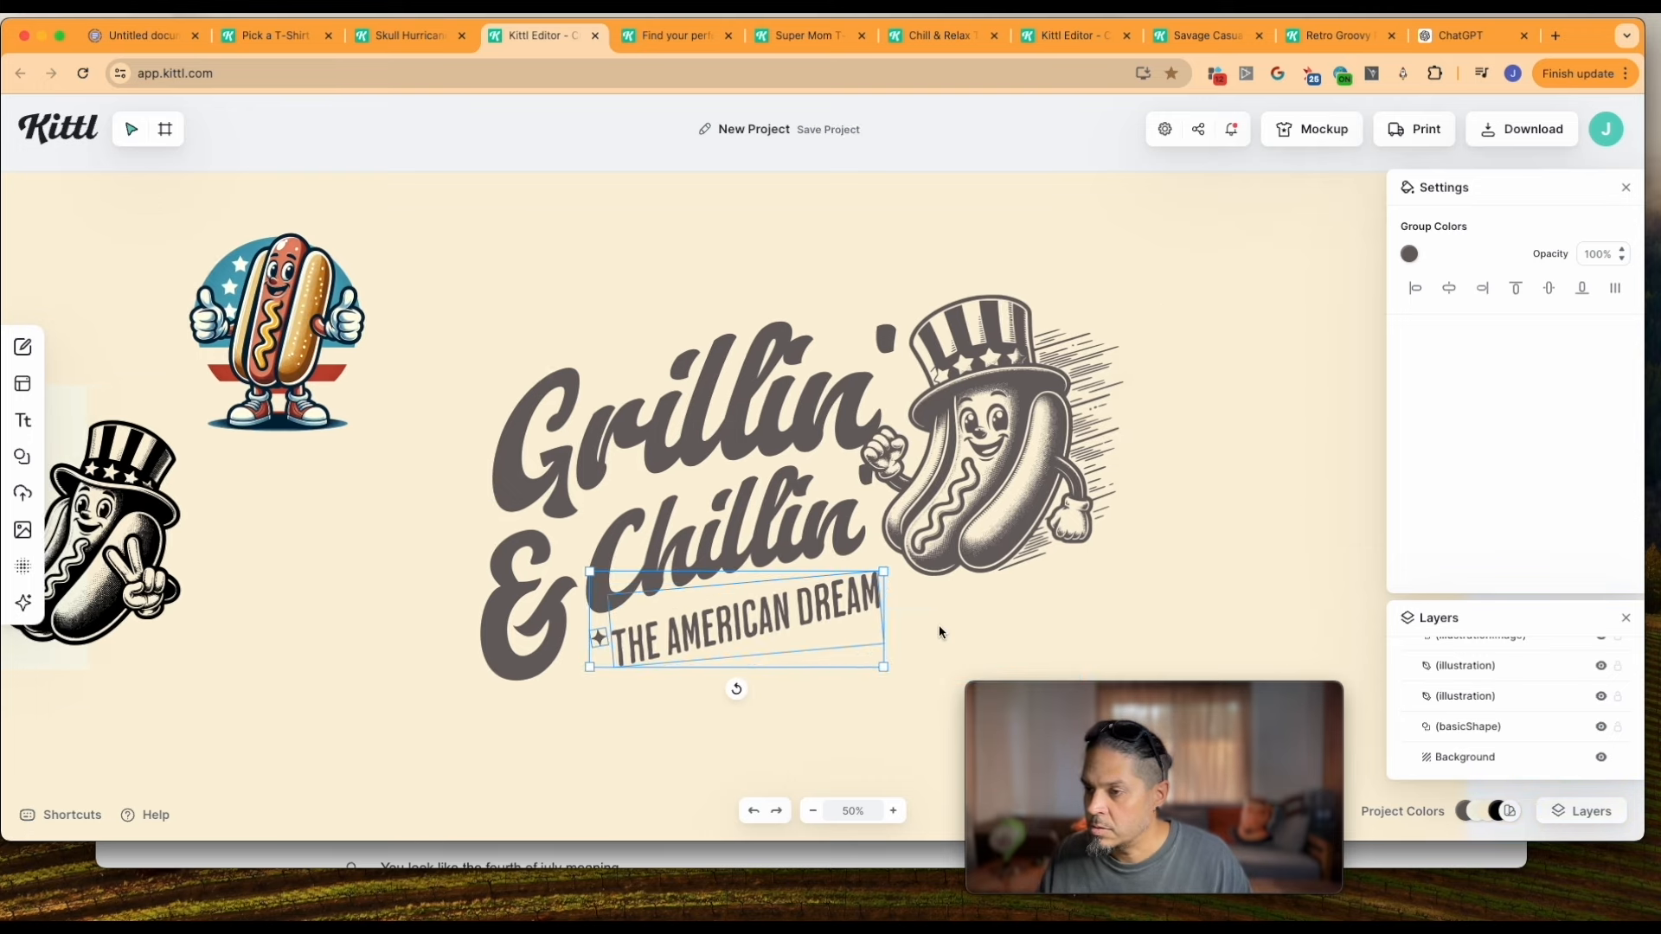
{"action": "right_click", "coordinate": [744, 618]}
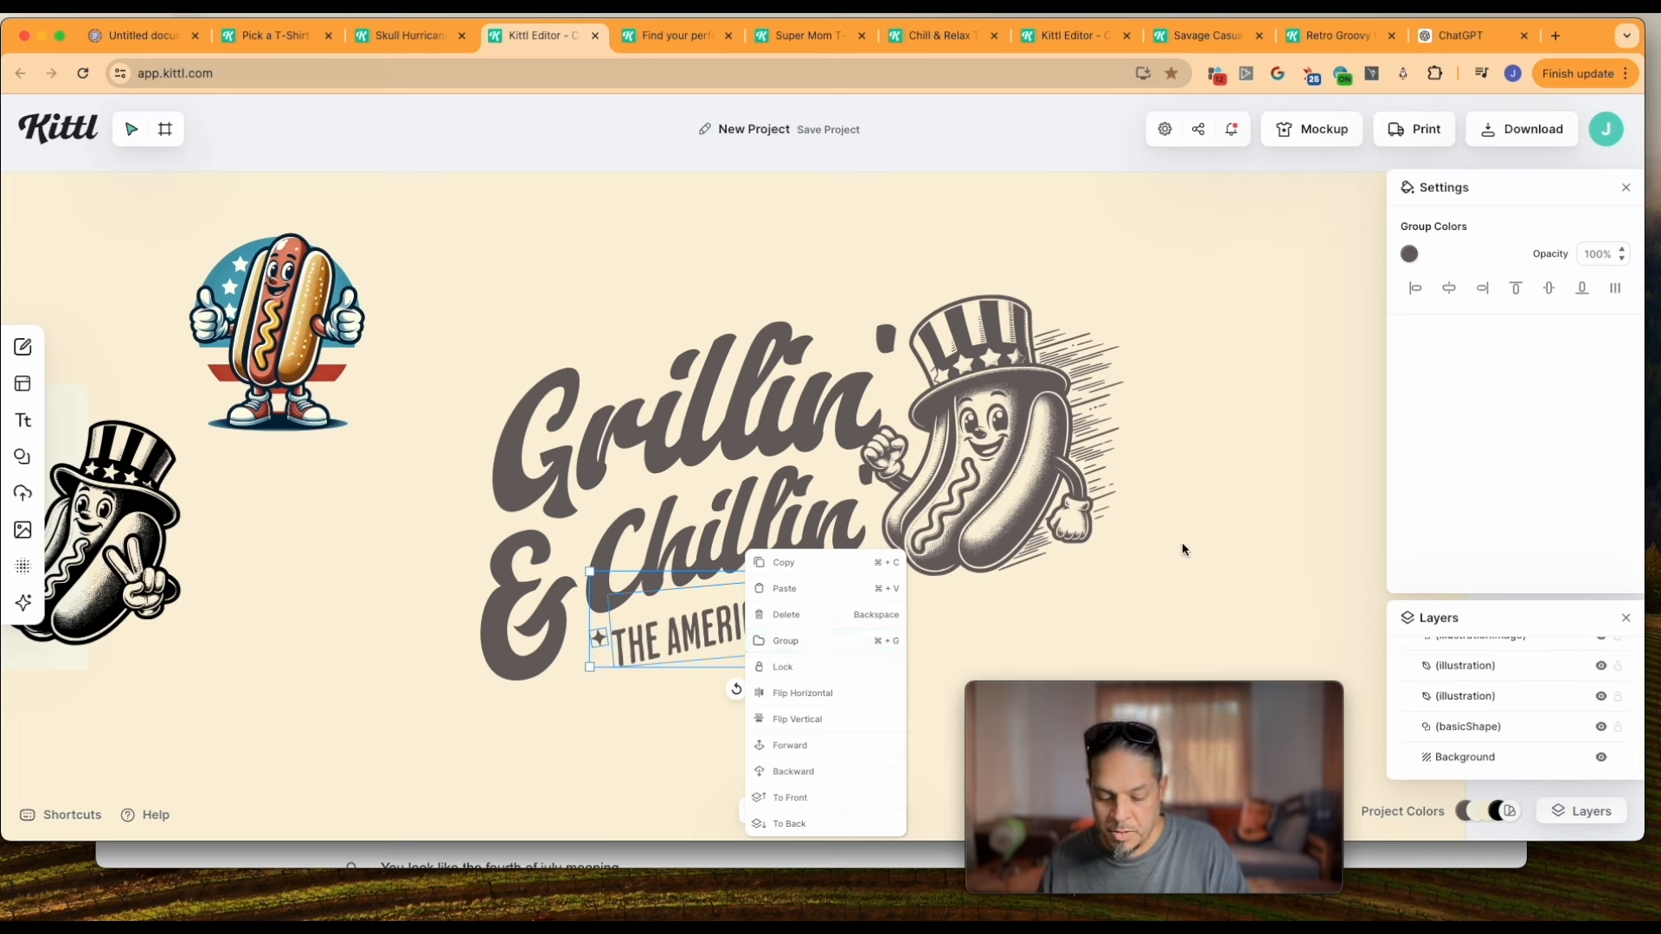
{"action": "left_click", "coordinate": [986, 615]}
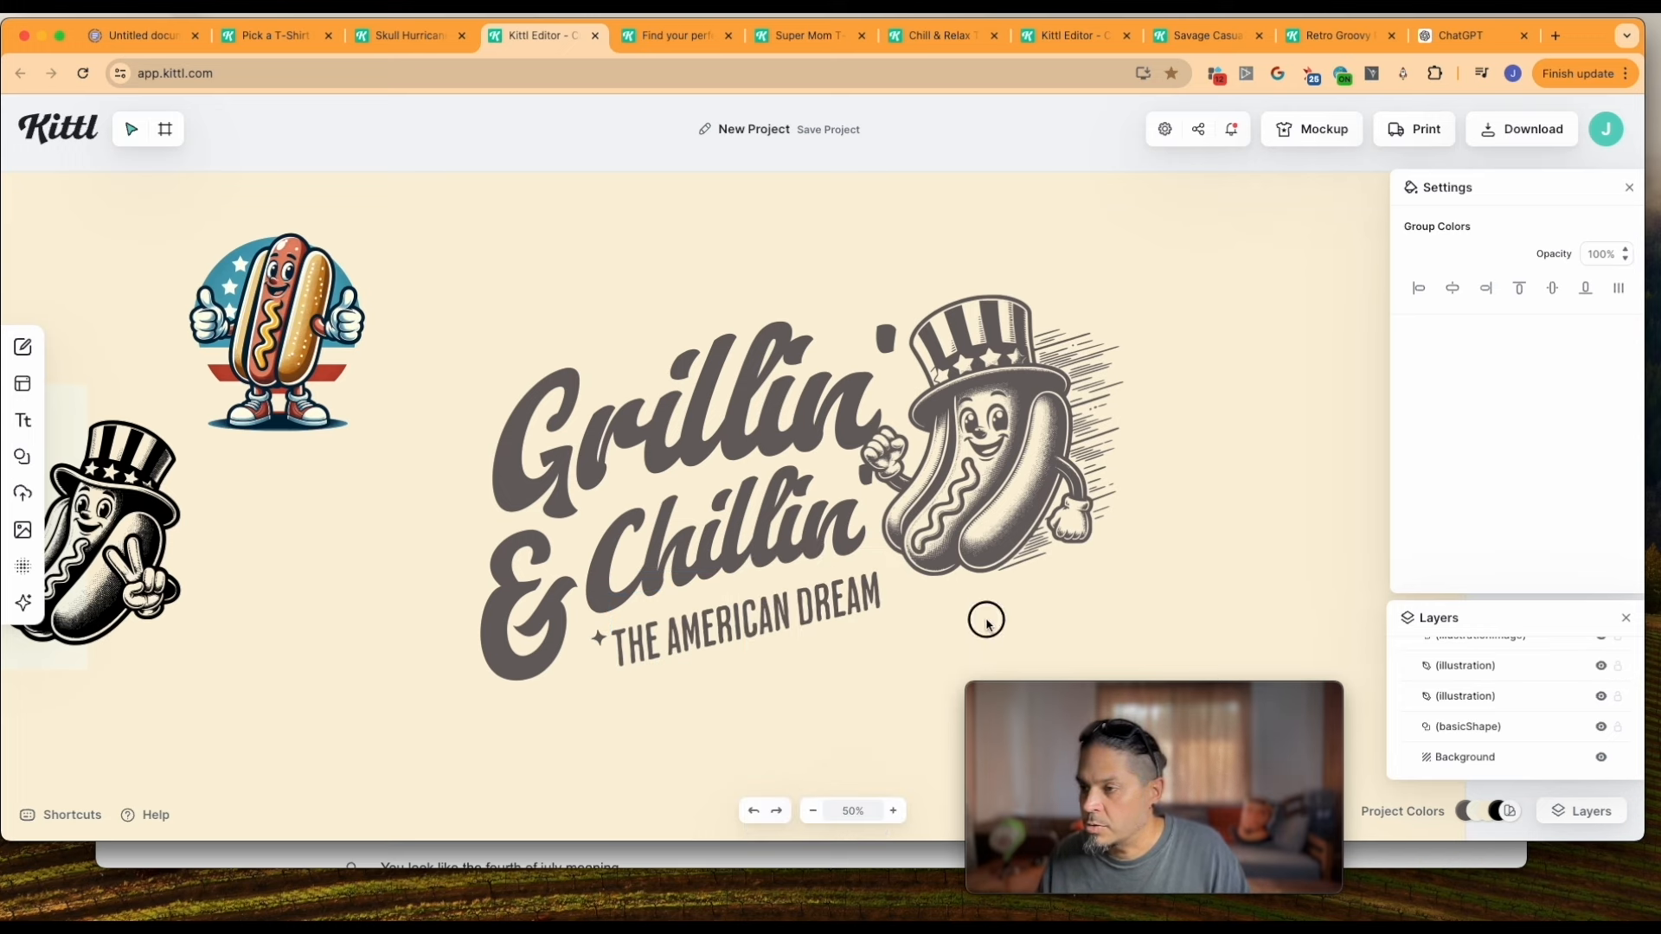
{"action": "left_click", "coordinate": [754, 622]}
{"action": "left_click_drag", "start_coordinate": [755, 622], "coordinate": [788, 633]}
{"action": "key", "text": "super+z"}
{"action": "left_click_drag", "start_coordinate": [740, 689], "coordinate": [744, 690]}
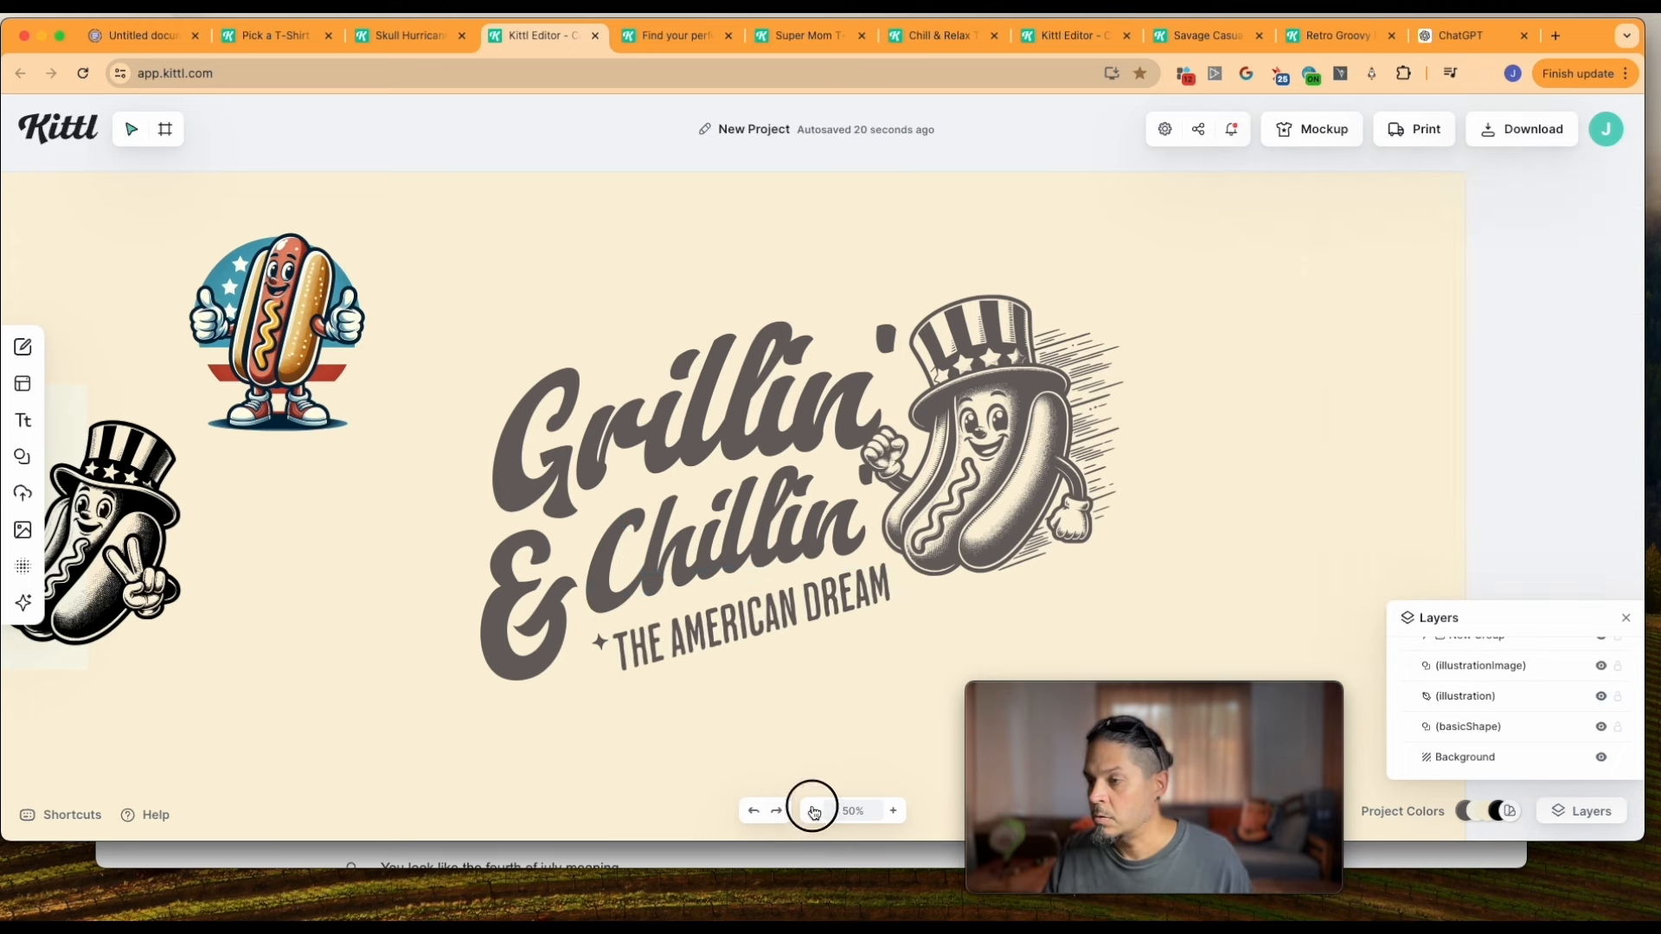
Move the two spare hotdog illustrations and the pale rectangle off the artboard to the empty area above it
{"action": "left_click", "coordinate": [813, 810]}
{"action": "left_click", "coordinate": [812, 809]}
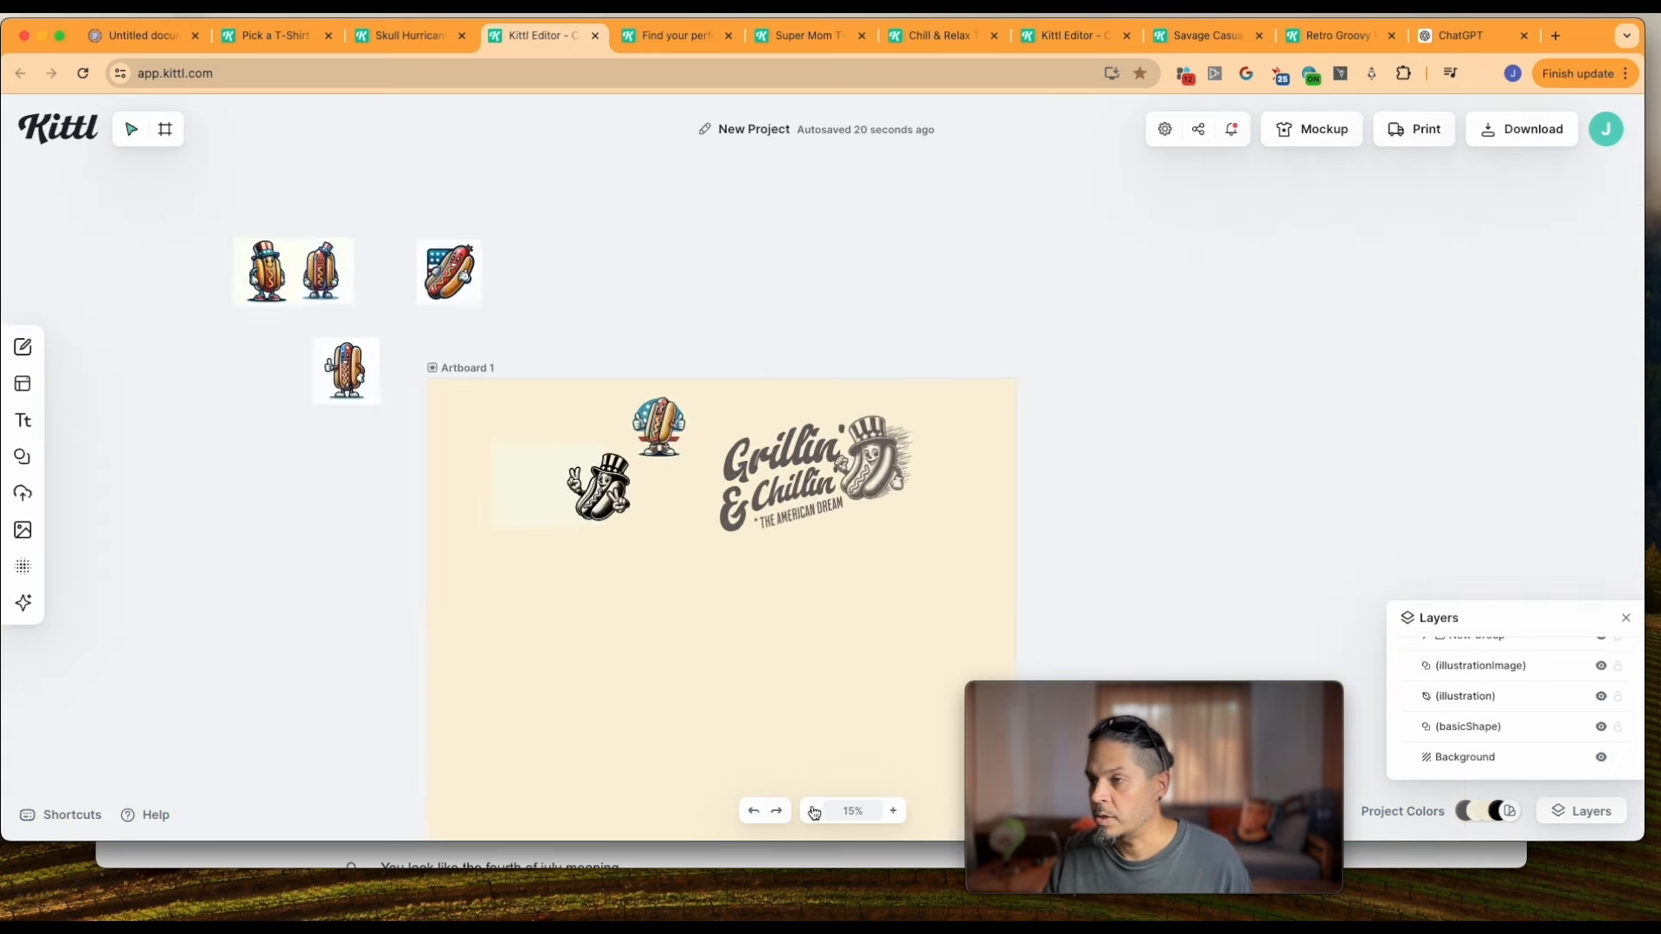
{"action": "left_click", "coordinate": [812, 810]}
{"action": "left_click_drag", "start_coordinate": [738, 377], "coordinate": [616, 545]}
{"action": "left_click_drag", "start_coordinate": [690, 443], "coordinate": [714, 268]}
Enlarge the complete lettering and running hotdog design to fill the artboard's width near its upper edge
{"action": "left_click", "coordinate": [761, 506]}
{"action": "left_click_drag", "start_coordinate": [744, 514], "coordinate": [564, 617]}
{"action": "left_click_drag", "start_coordinate": [884, 617], "coordinate": [936, 665]}
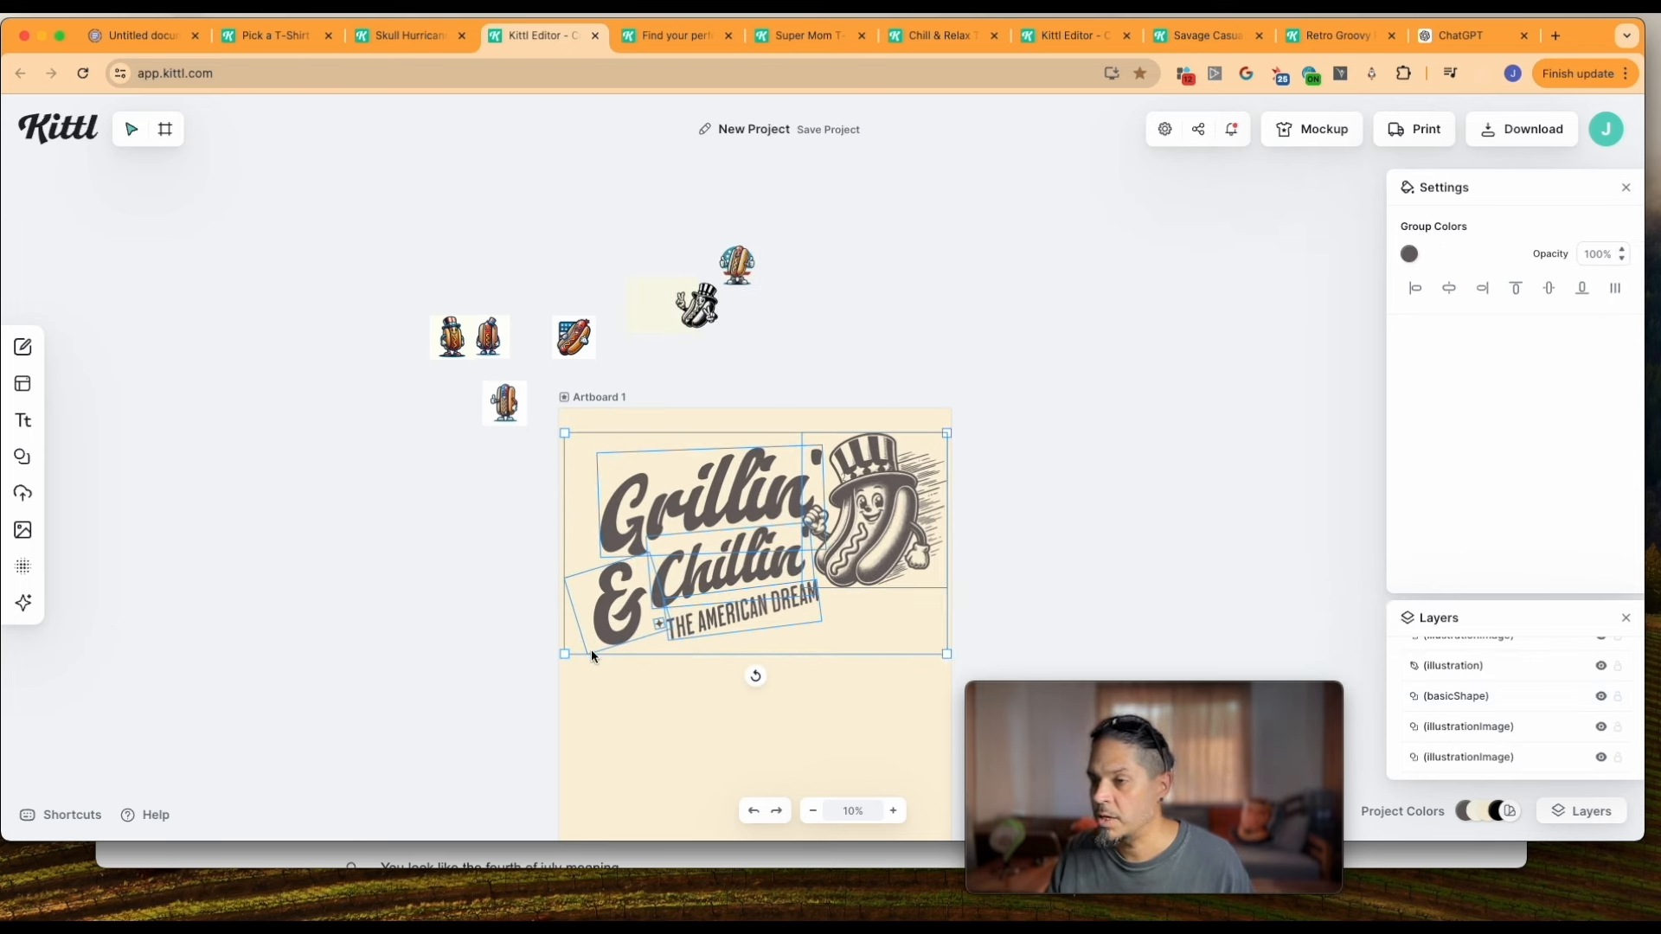
{"action": "left_click_drag", "start_coordinate": [562, 653], "coordinate": [525, 662]}
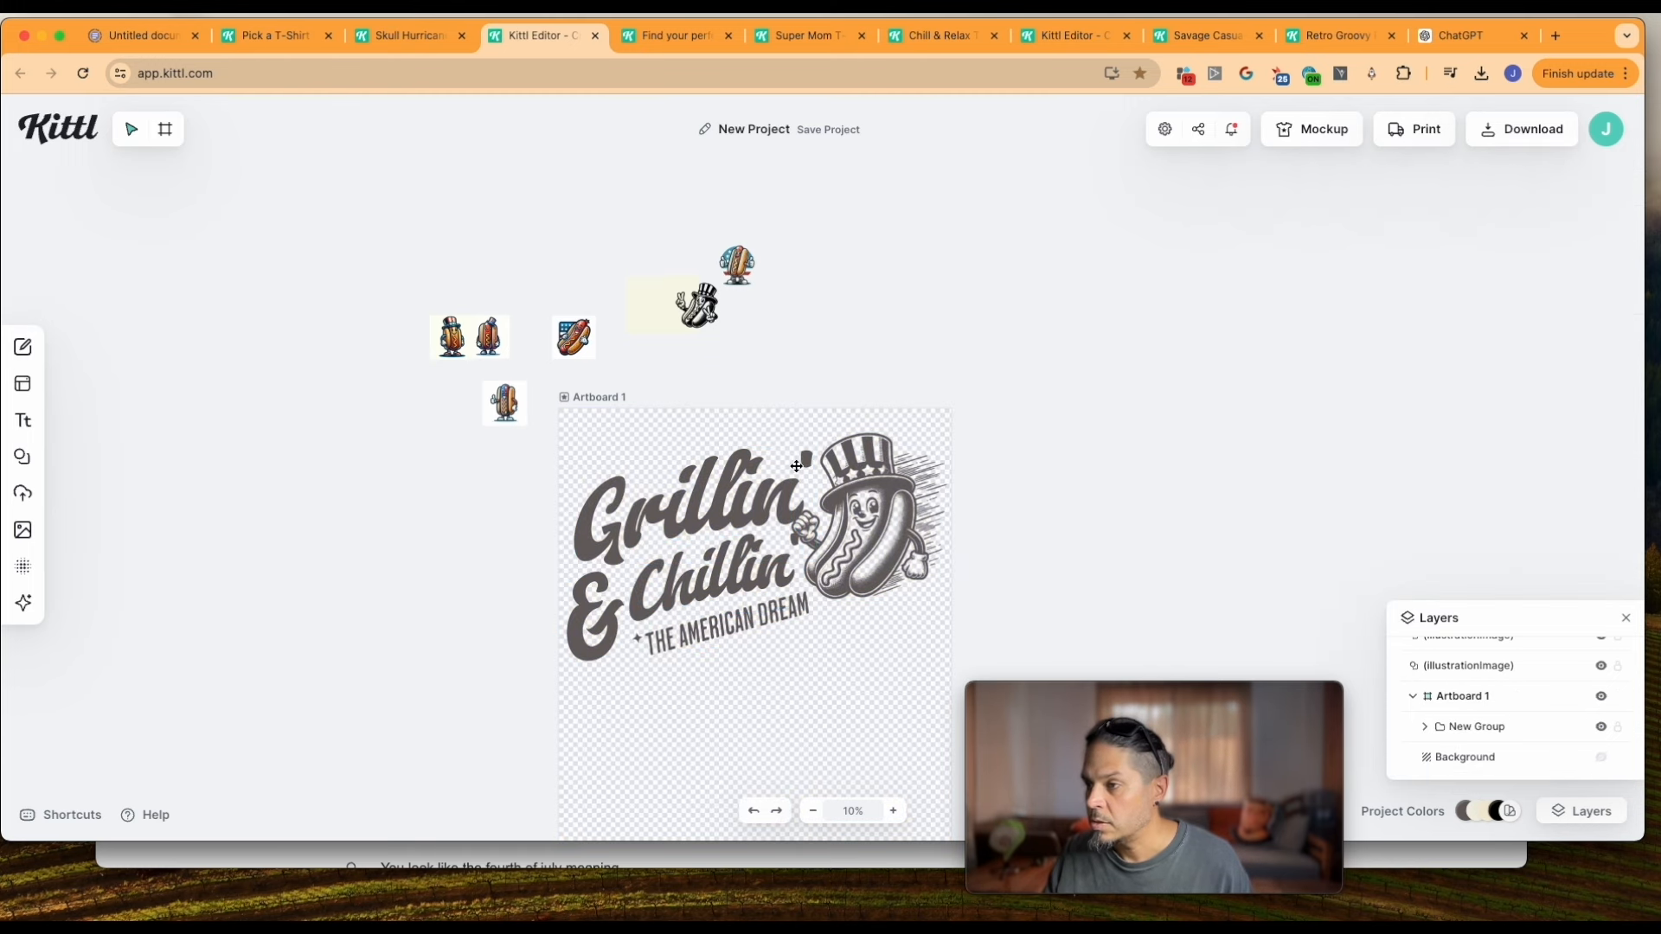
Open the download options for the finished artboard
{"action": "left_click", "coordinate": [1520, 132]}
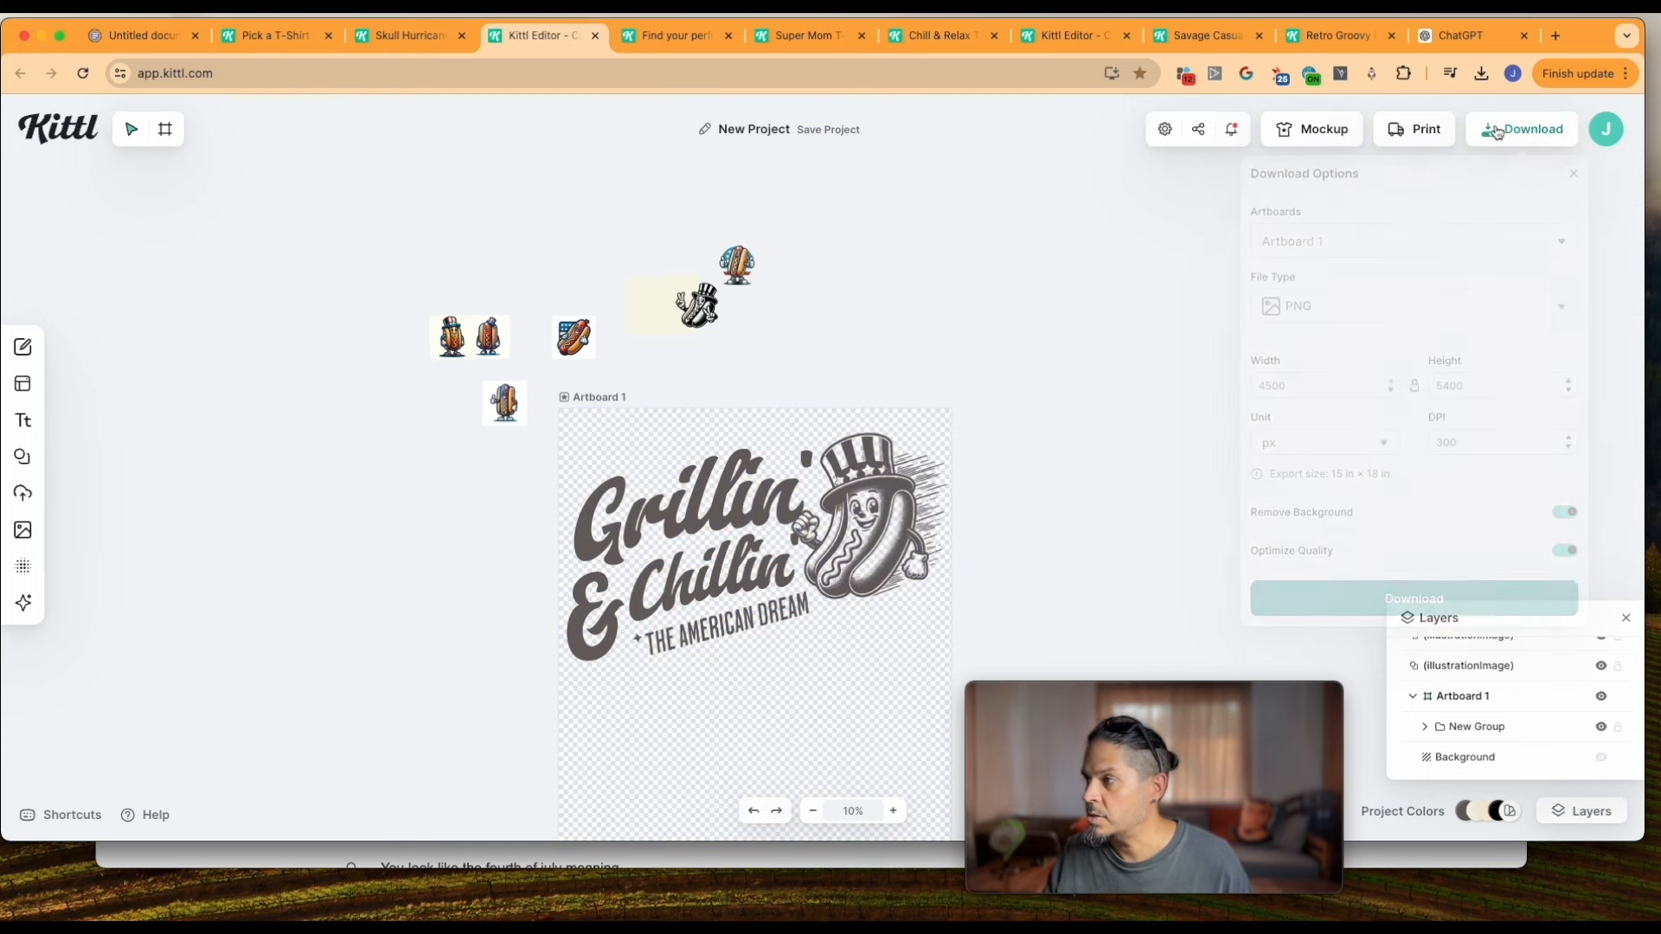
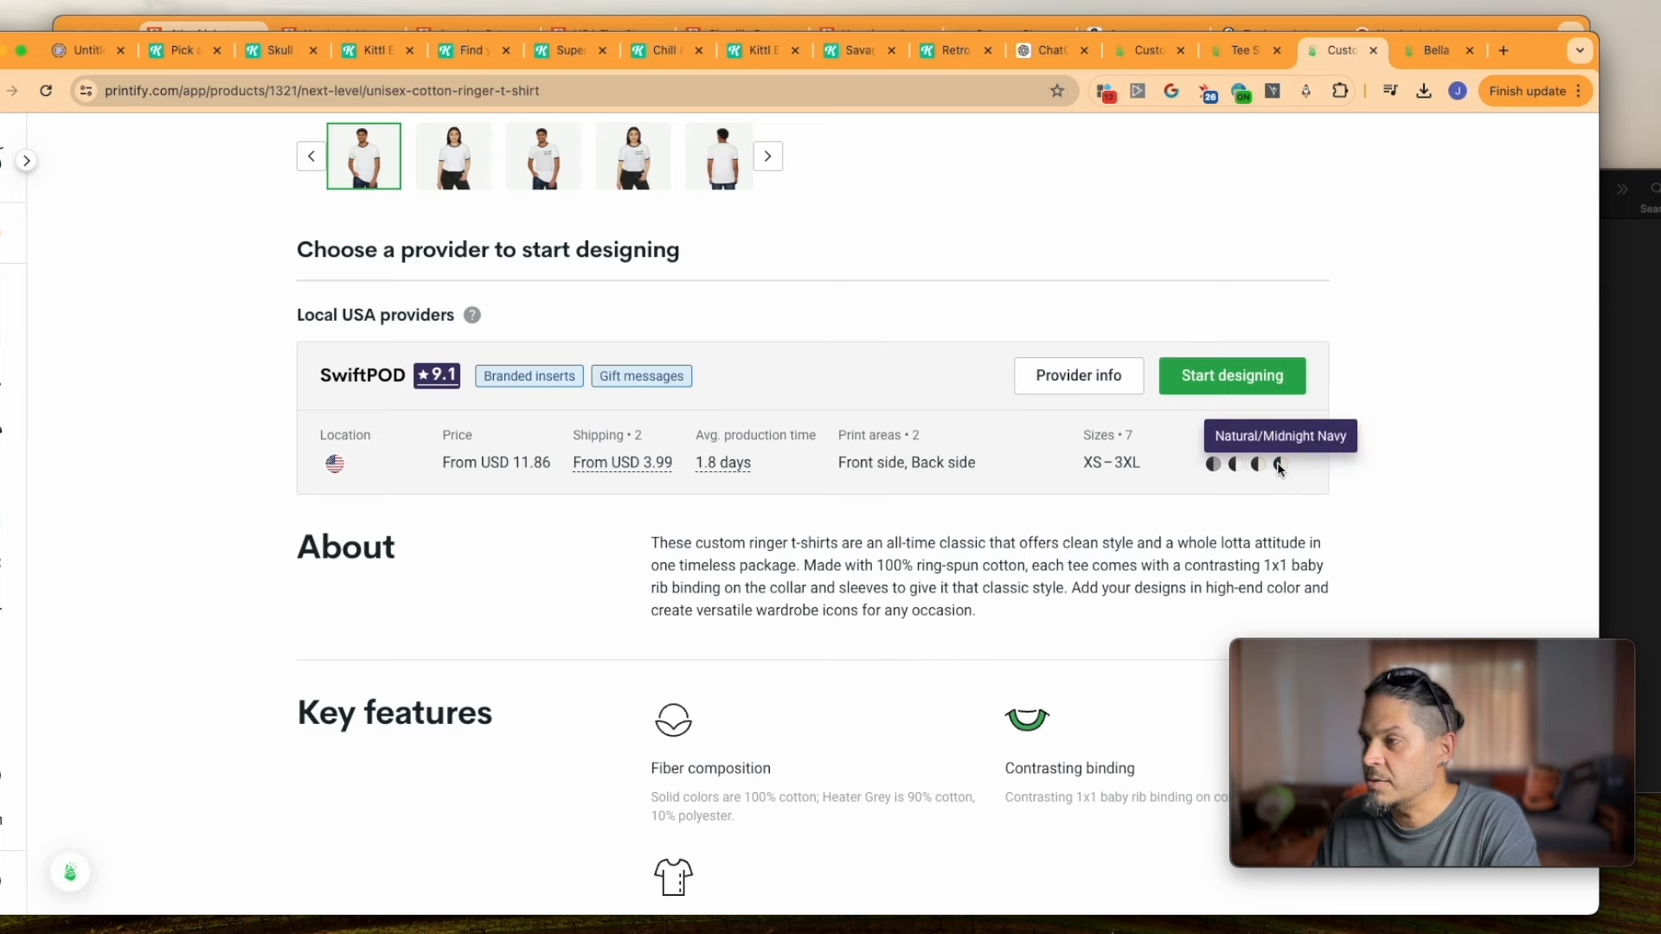
Look through the product photos of the unisex cotton ringer t-shirt on Printify
{"action": "scroll", "coordinate": [801, 389], "scroll_direction": "up", "scroll_amount": 5}
{"action": "left_click", "coordinate": [779, 563]}
{"action": "left_click", "coordinate": [779, 564]}
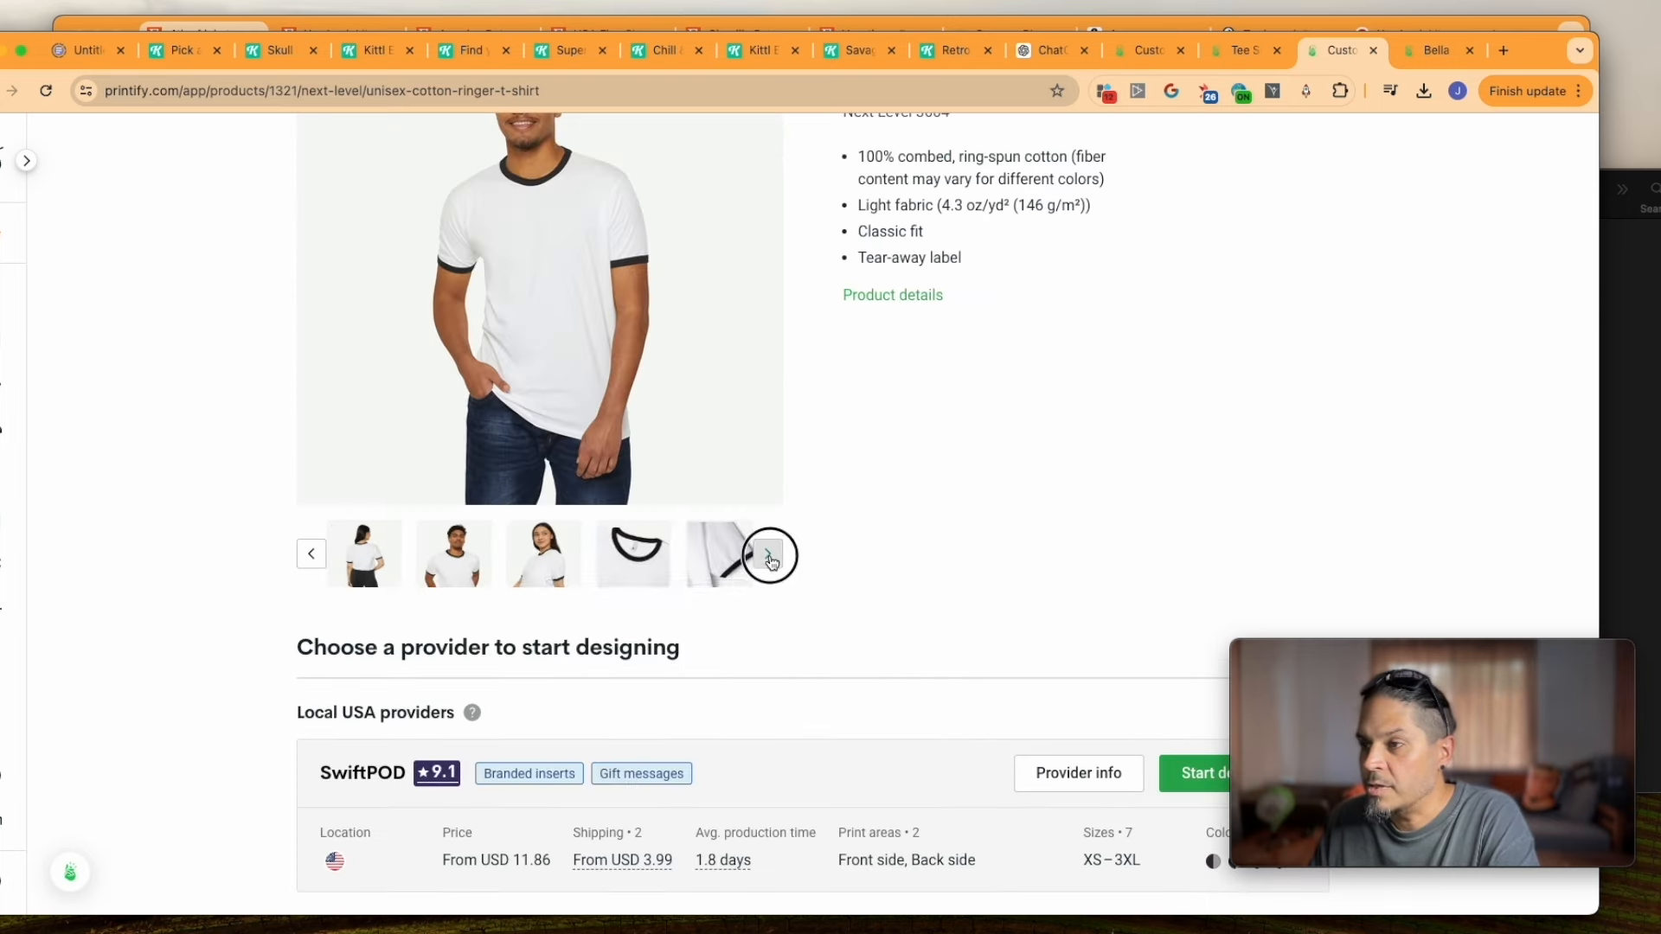
Review the SwiftPOD provider's price, shipping, production time and performance ratings for the ringer t-shirt
{"action": "scroll", "coordinate": [761, 563], "scroll_direction": "down", "scroll_amount": 2}
{"action": "scroll", "coordinate": [761, 562], "scroll_direction": "down", "scroll_amount": 2}
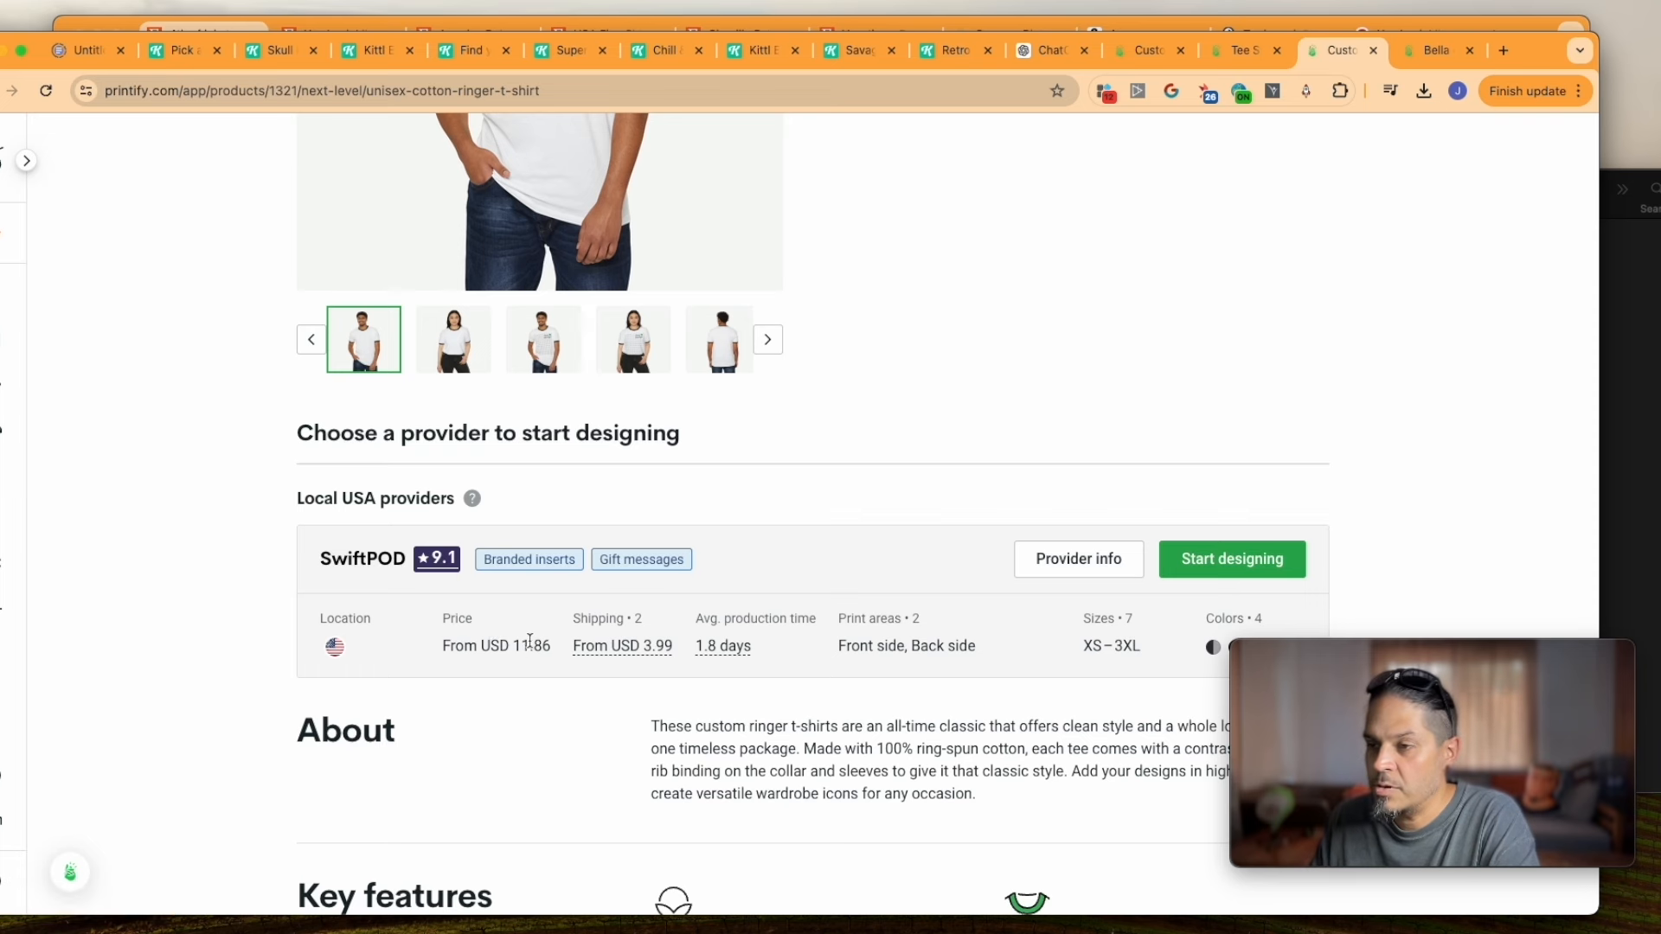
{"action": "mouse_move", "coordinate": [721, 648]}
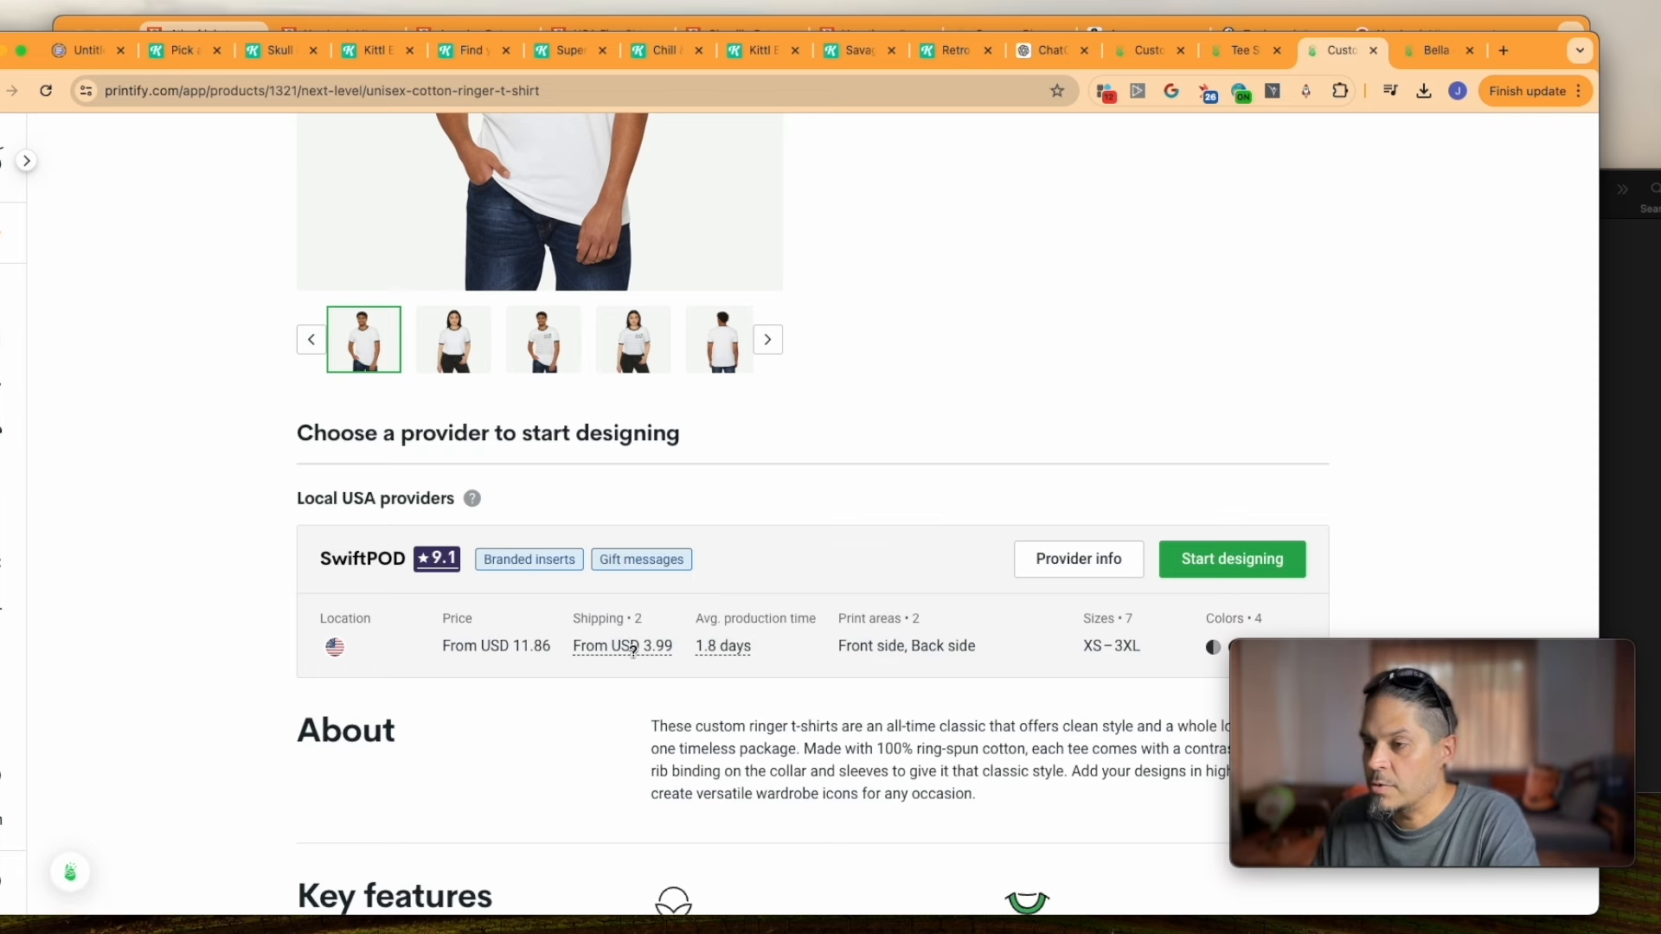
{"action": "mouse_move", "coordinate": [437, 559]}
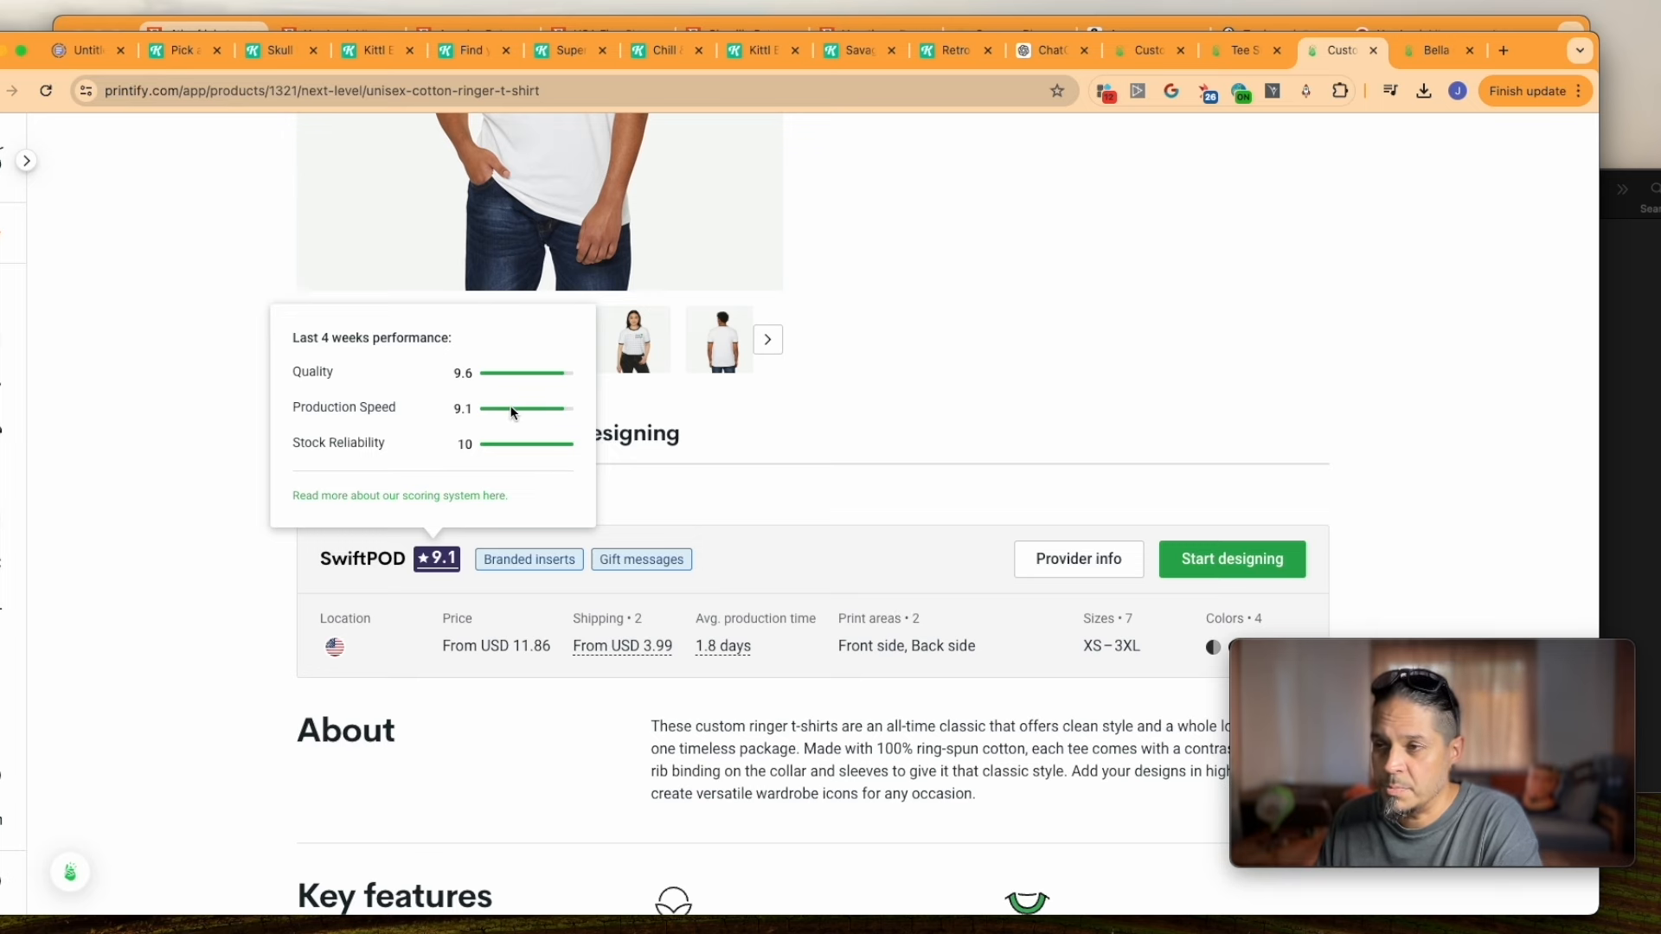
{"action": "scroll", "coordinate": [675, 469], "scroll_direction": "up", "scroll_amount": 5}
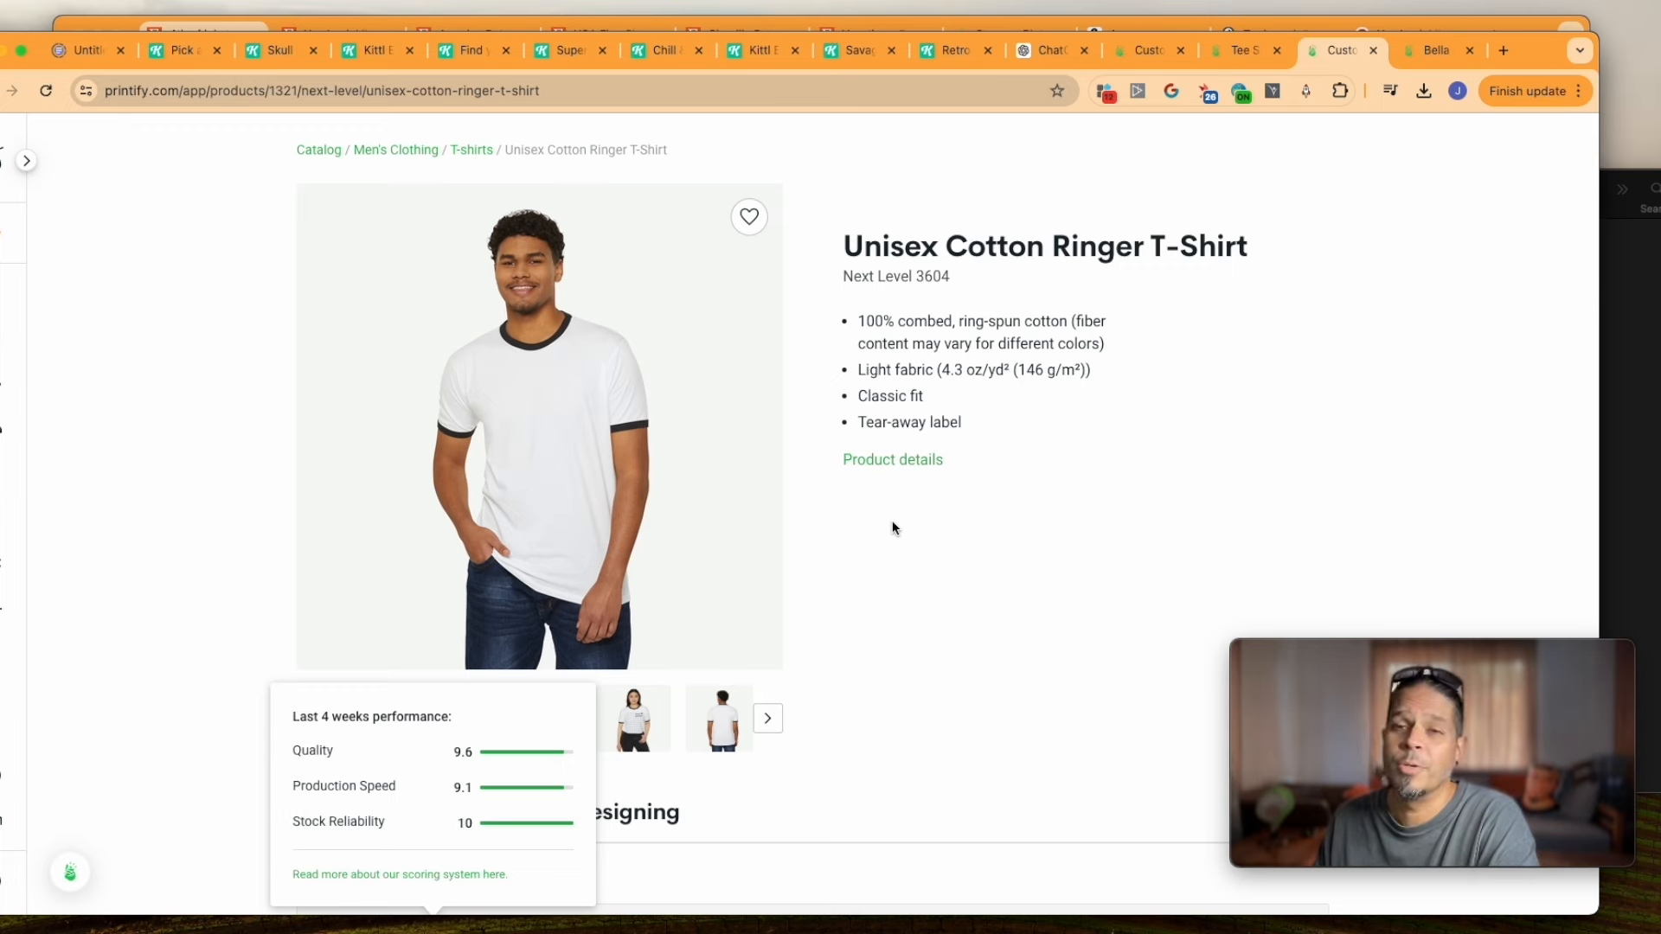
Start designing the ringer t-shirt with SwiftPOD and keep only the Natural/Black color variant selected
{"action": "scroll", "coordinate": [908, 523], "scroll_direction": "down", "scroll_amount": 5}
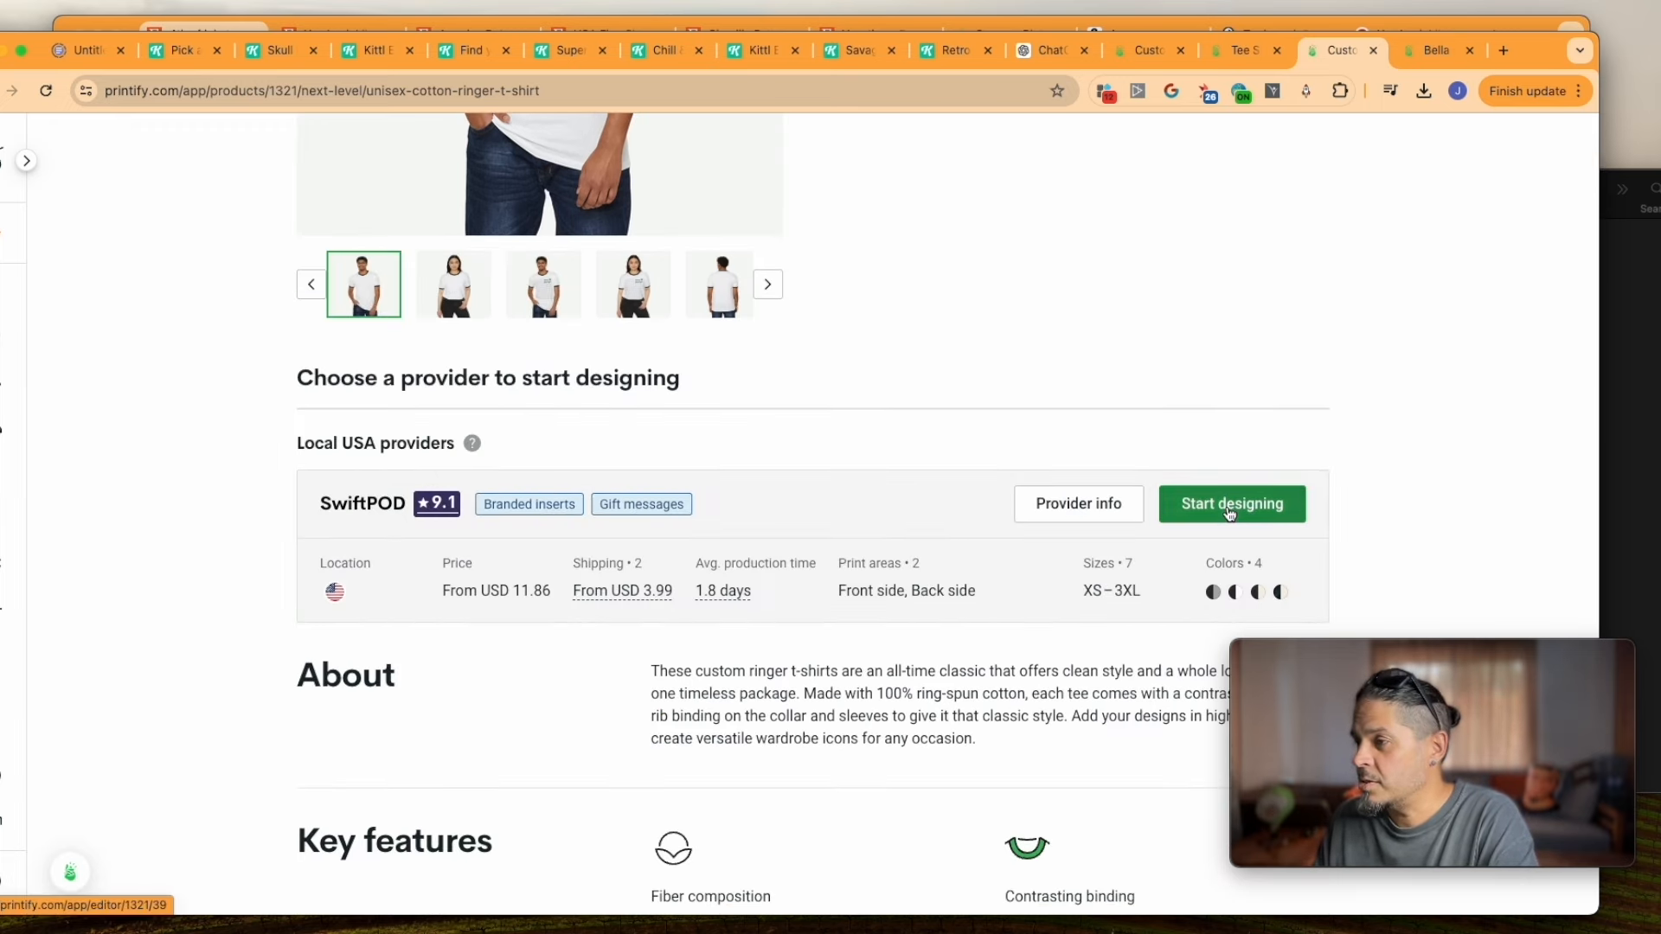
{"action": "left_click", "coordinate": [1230, 511]}
{"action": "left_click", "coordinate": [1510, 331]}
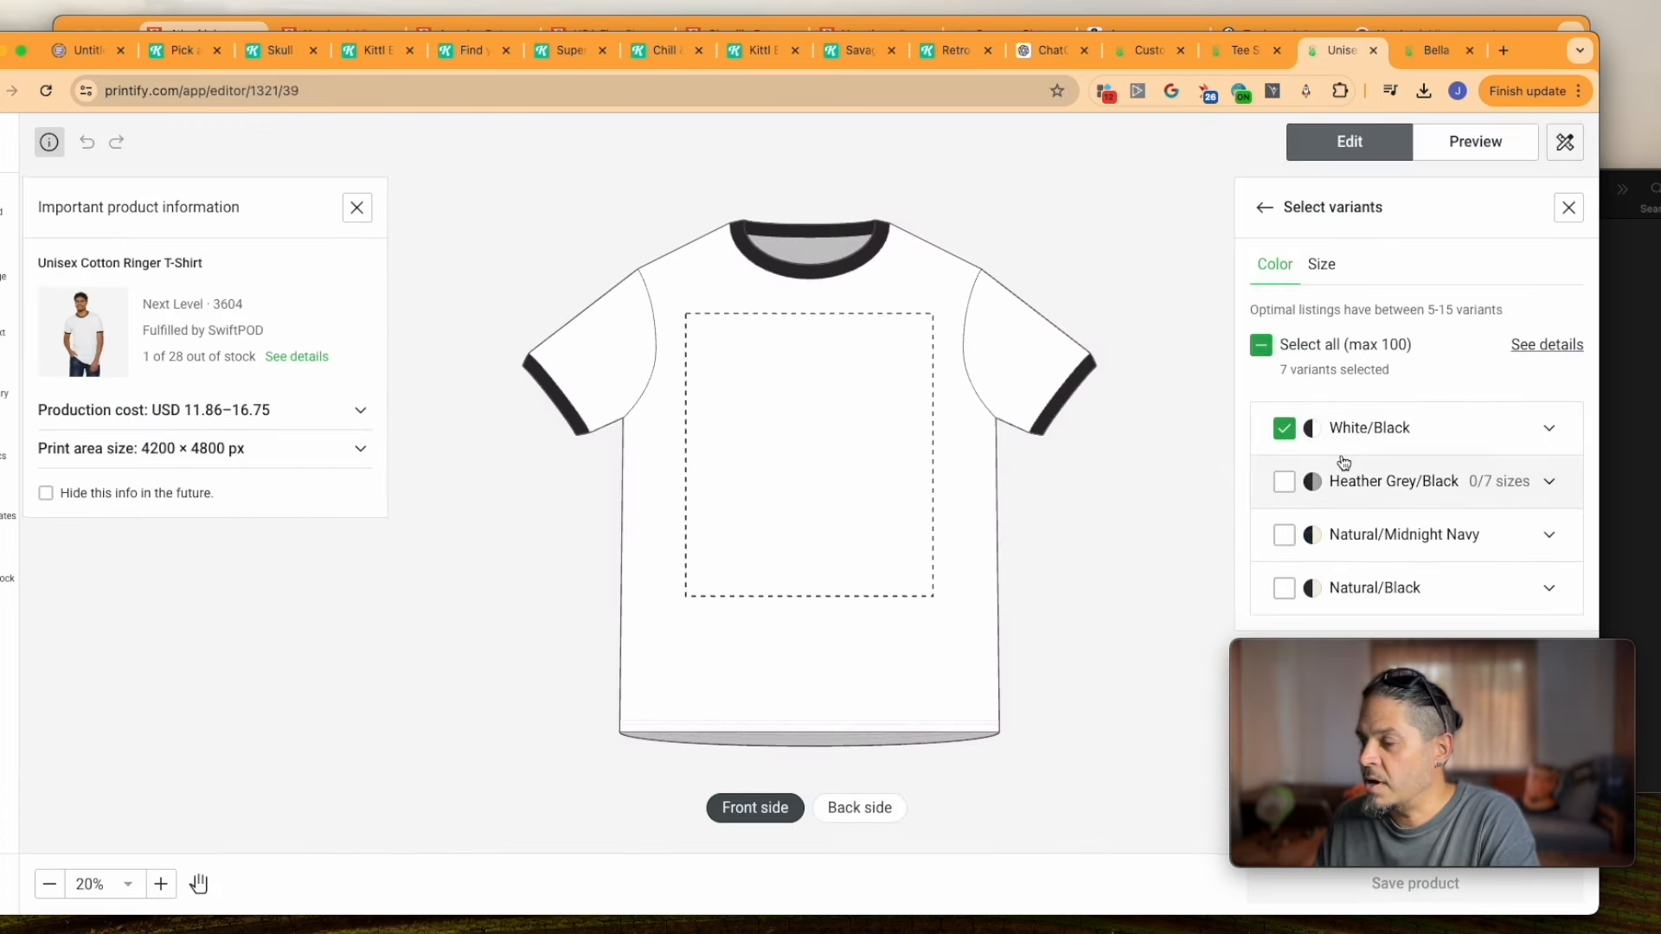
{"action": "left_click", "coordinate": [1285, 536]}
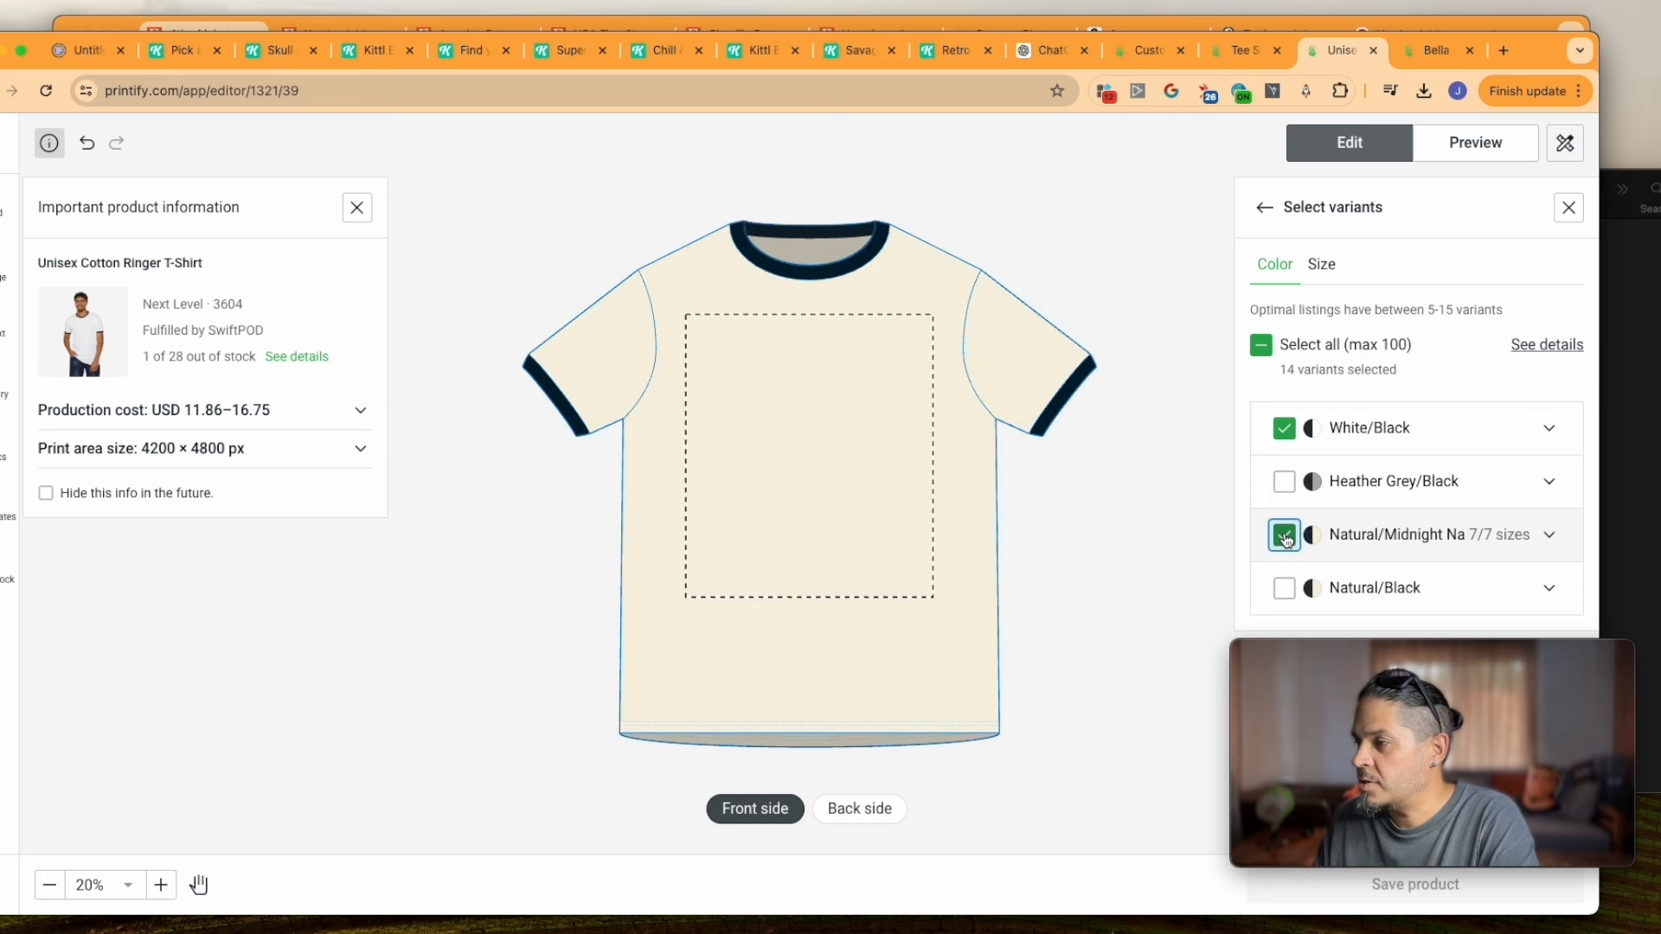
{"action": "left_click", "coordinate": [1284, 588]}
{"action": "left_click", "coordinate": [1285, 535]}
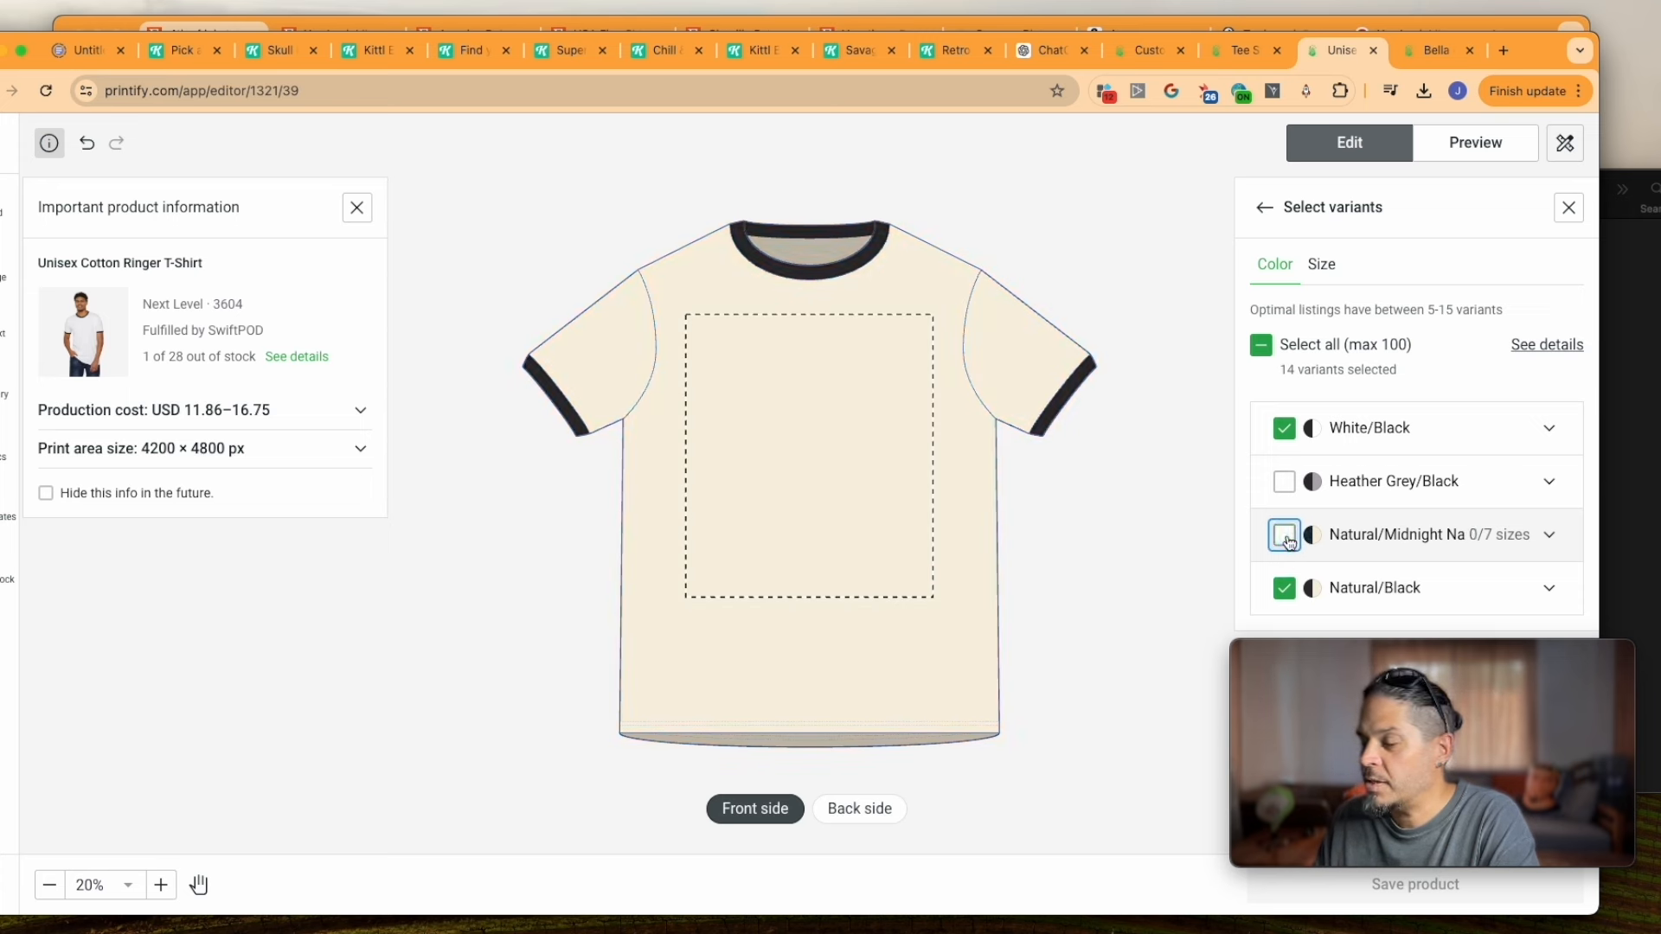
{"action": "left_click", "coordinate": [1285, 428]}
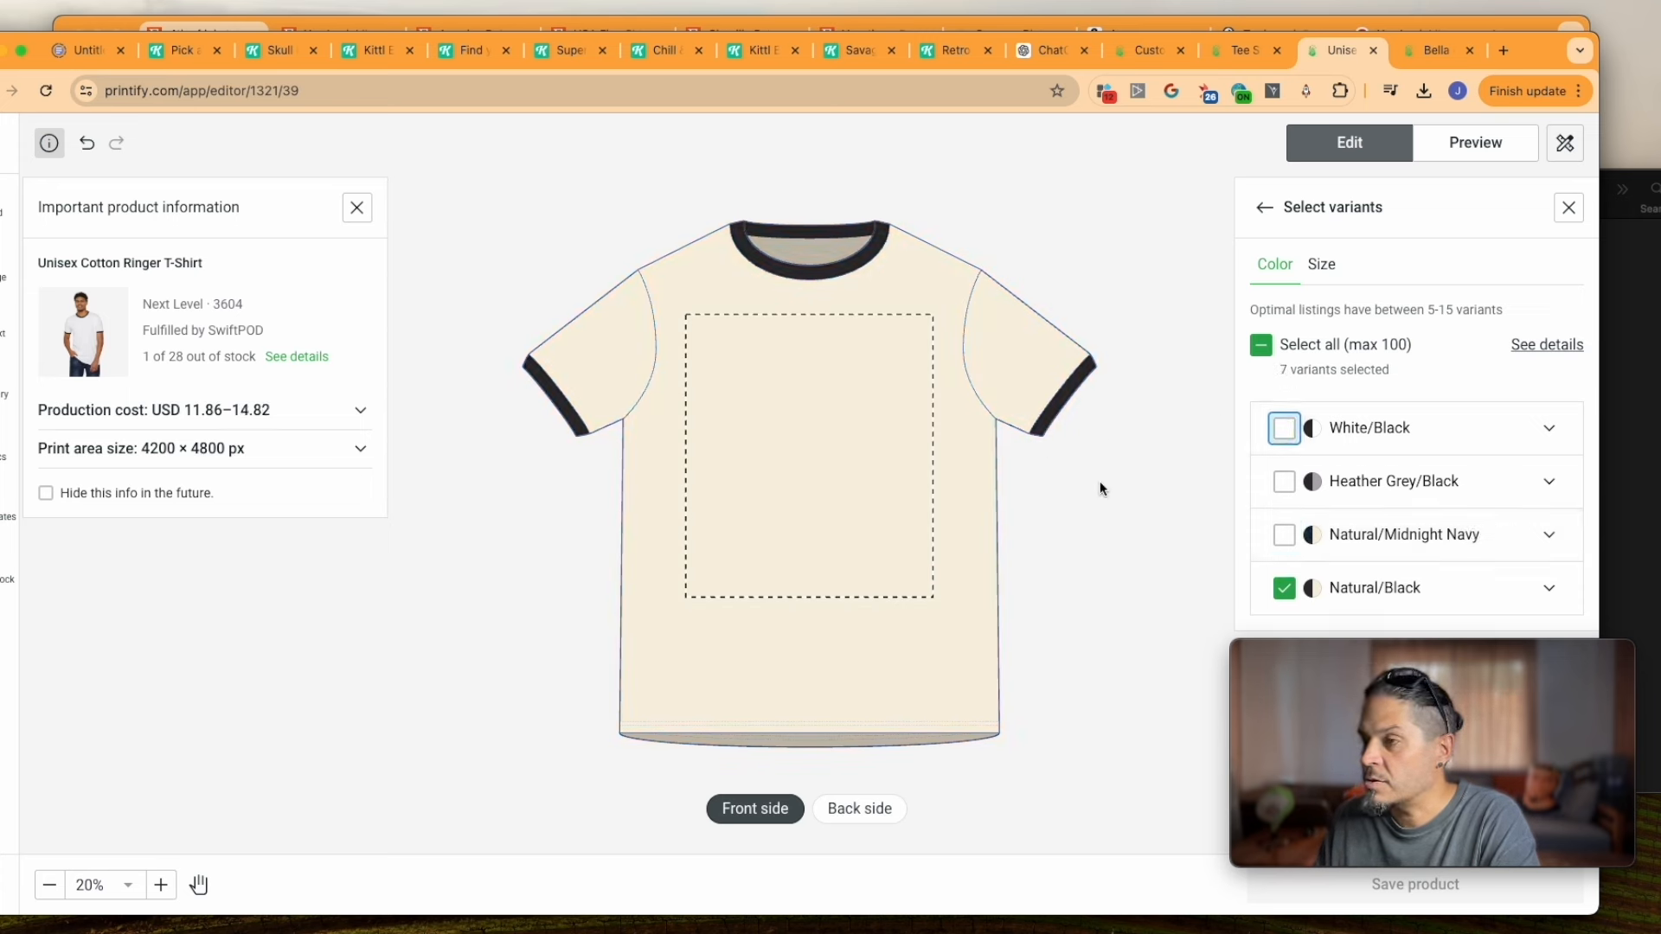
Place New Project (4).png from the Downloads folder into the shirt's front print area
{"action": "left_click", "coordinate": [1654, 348]}
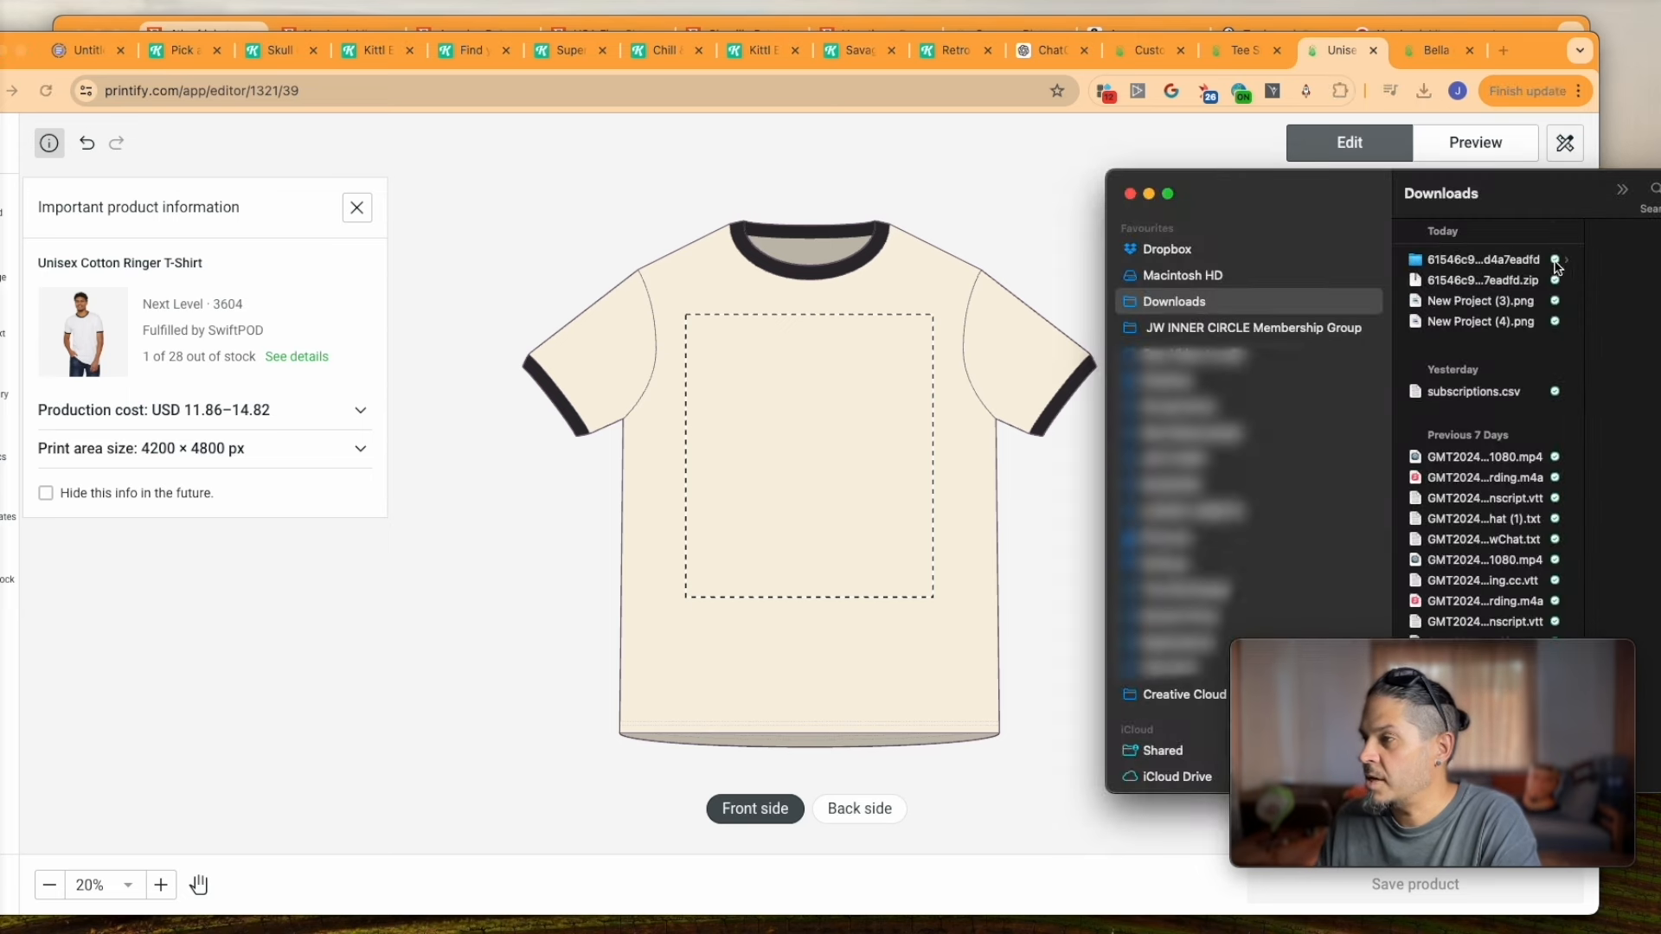
{"action": "left_click", "coordinate": [1475, 301]}
{"action": "left_click", "coordinate": [1480, 321]}
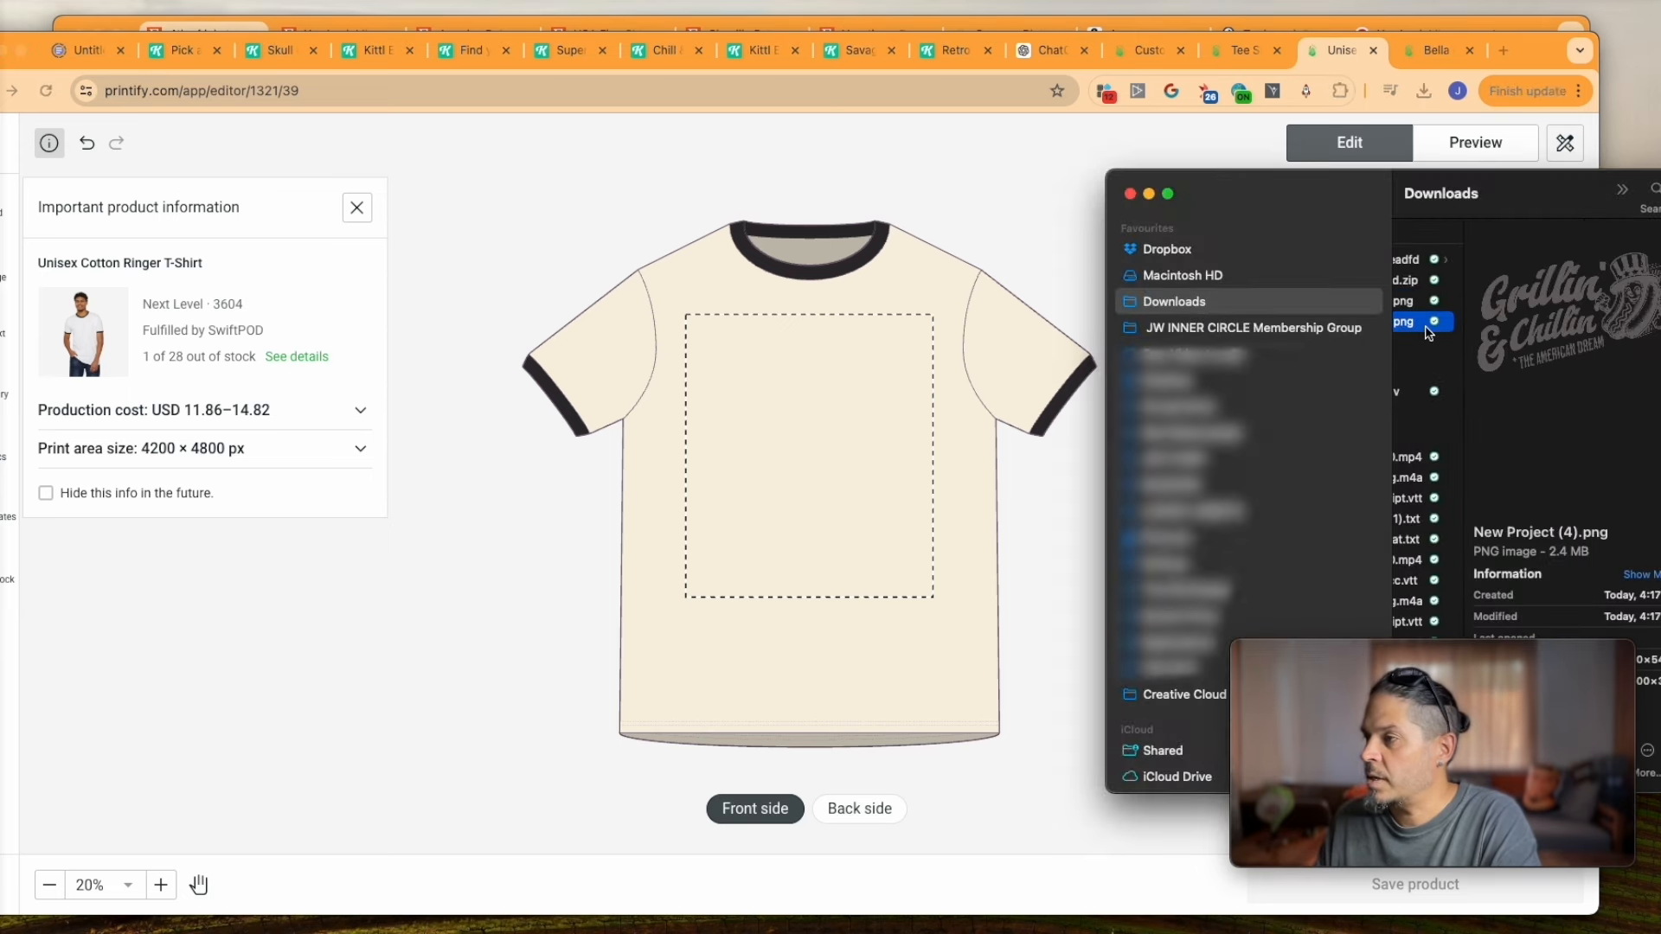
{"action": "left_click_drag", "start_coordinate": [1418, 332], "coordinate": [819, 370]}
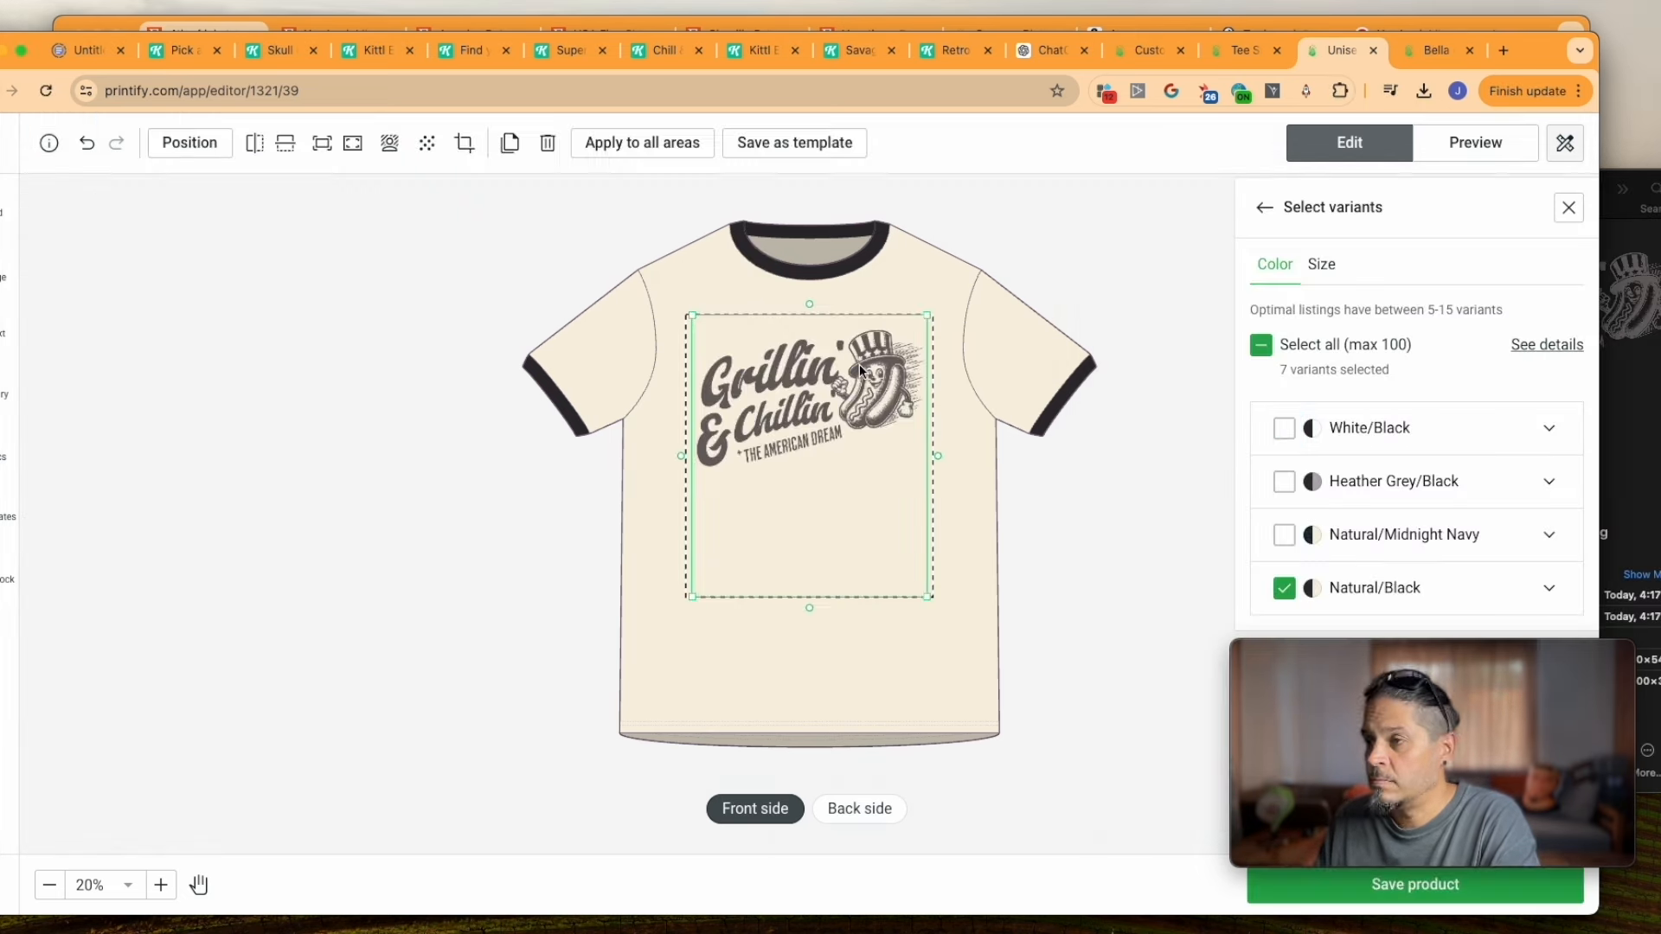
{"action": "left_click", "coordinate": [998, 304]}
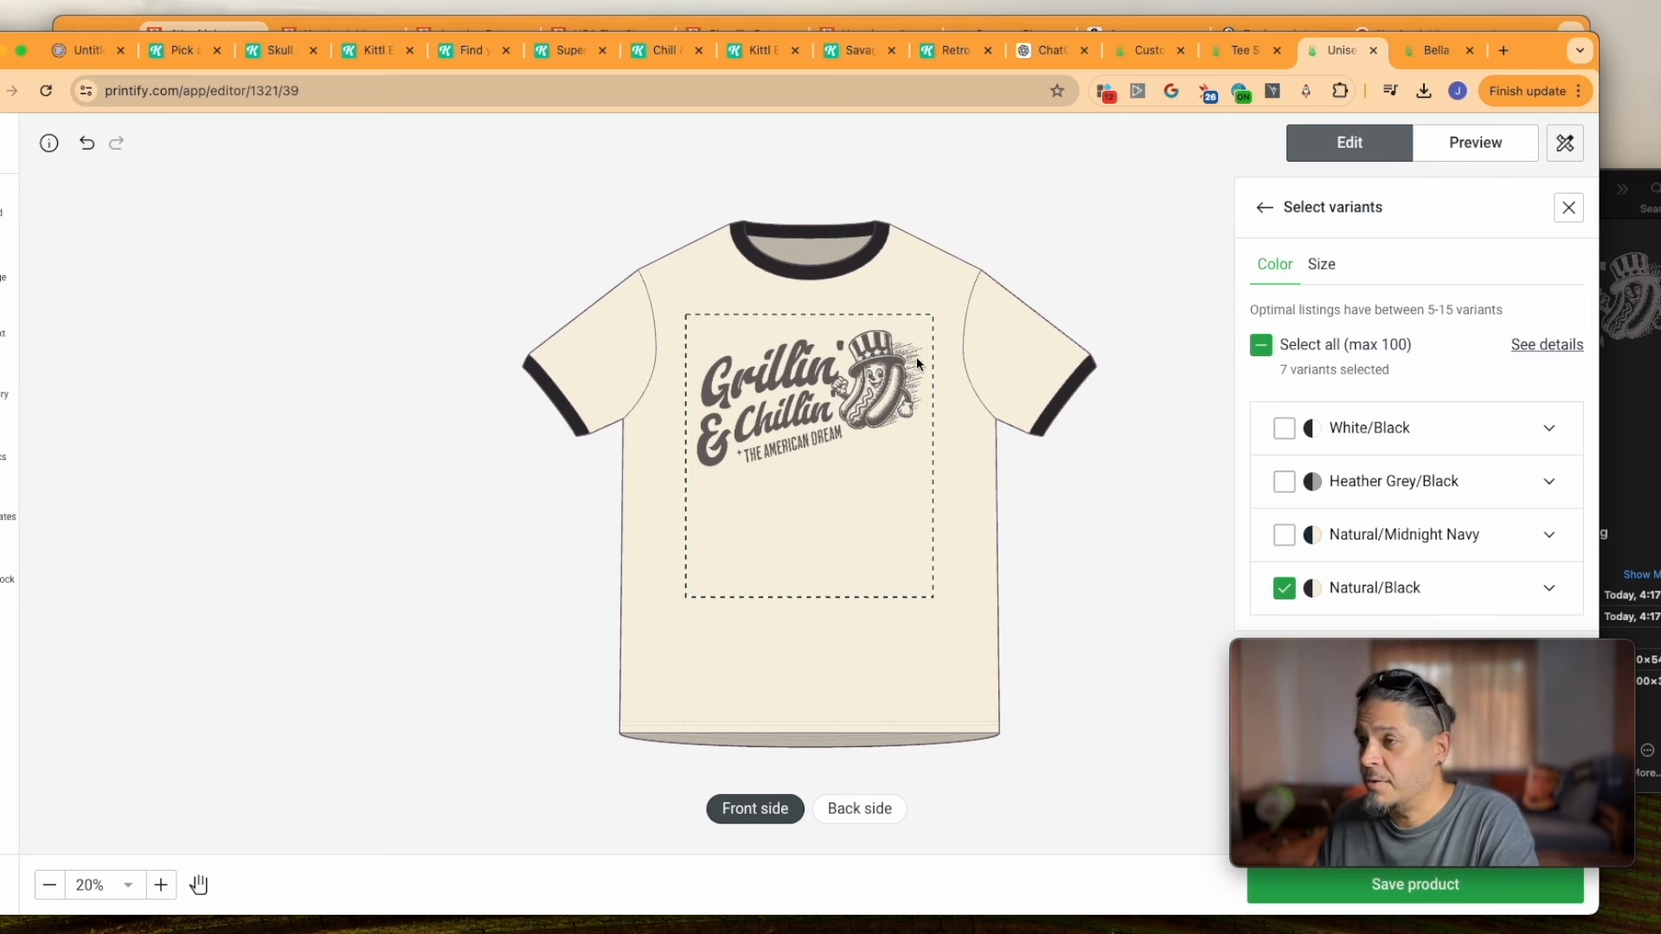
Preview the shirt mockup with the placed design and set the mockup color mode to Realistic (CMYK)
{"action": "left_click", "coordinate": [764, 432]}
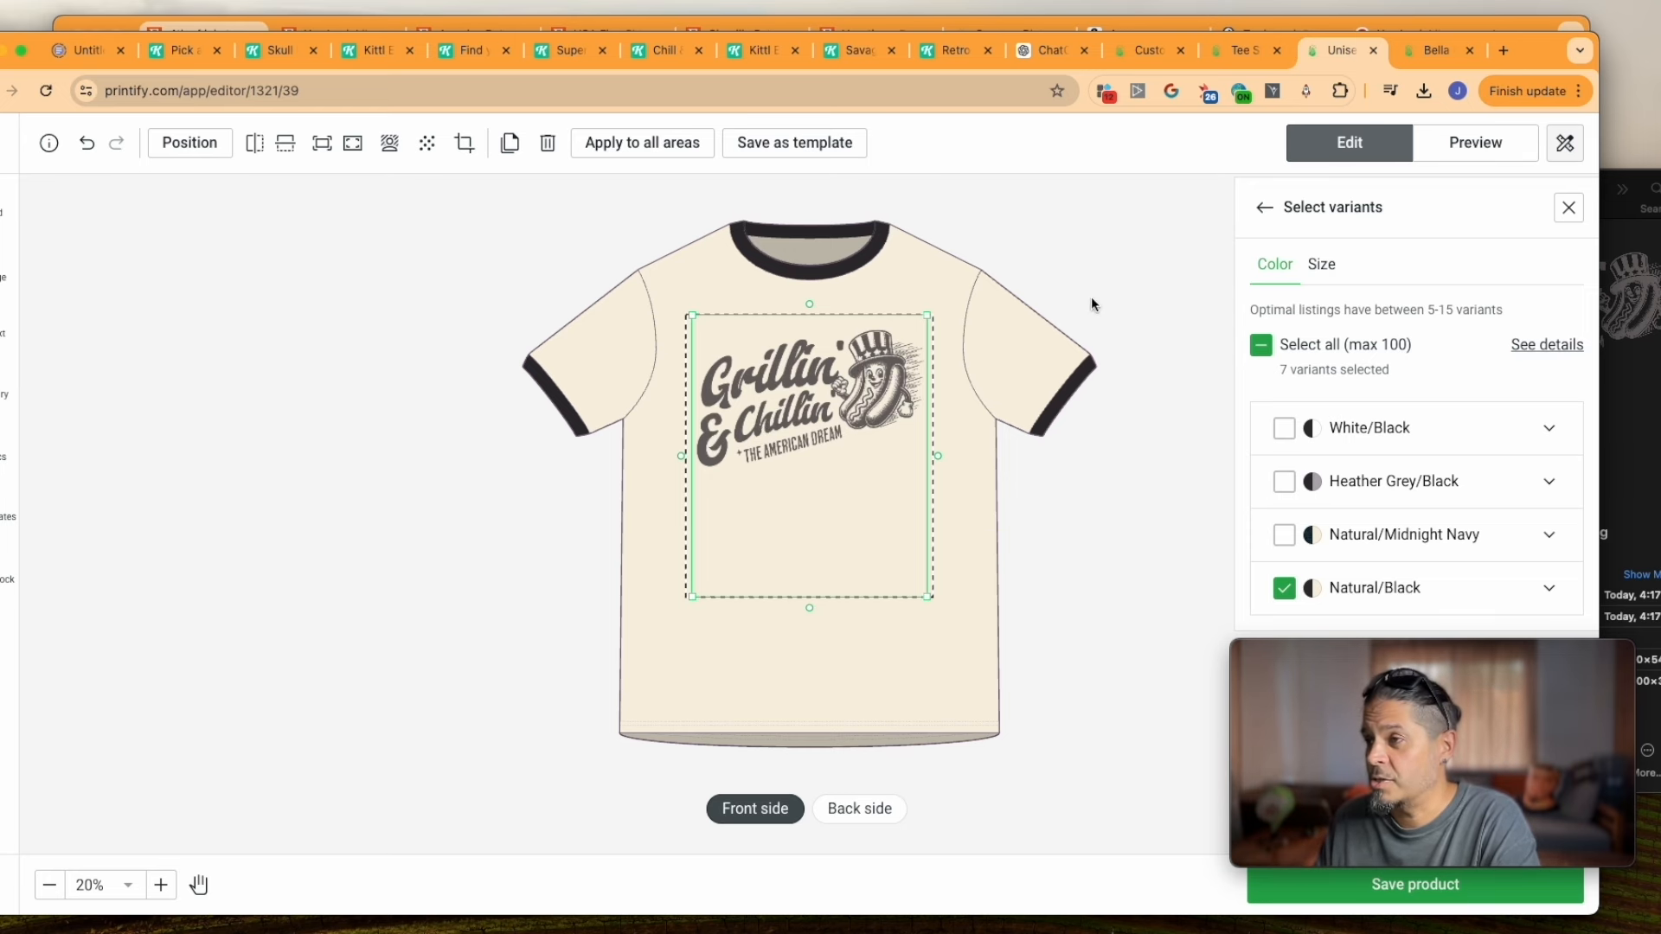
{"action": "left_click", "coordinate": [1083, 332]}
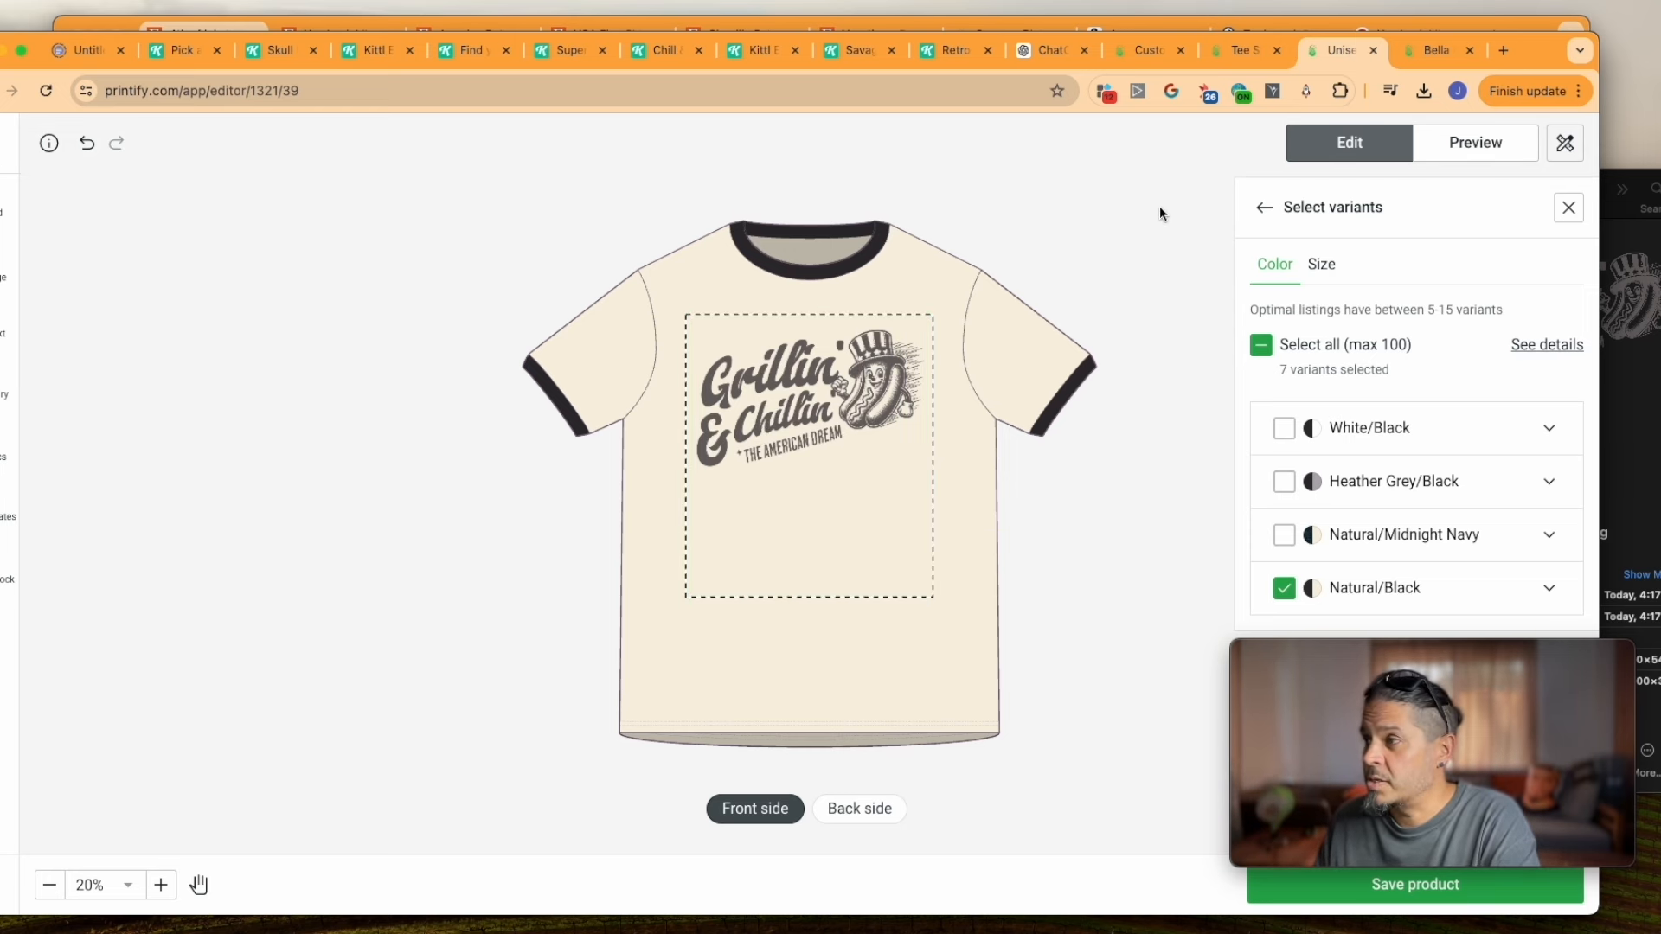
{"action": "left_click", "coordinate": [1473, 149]}
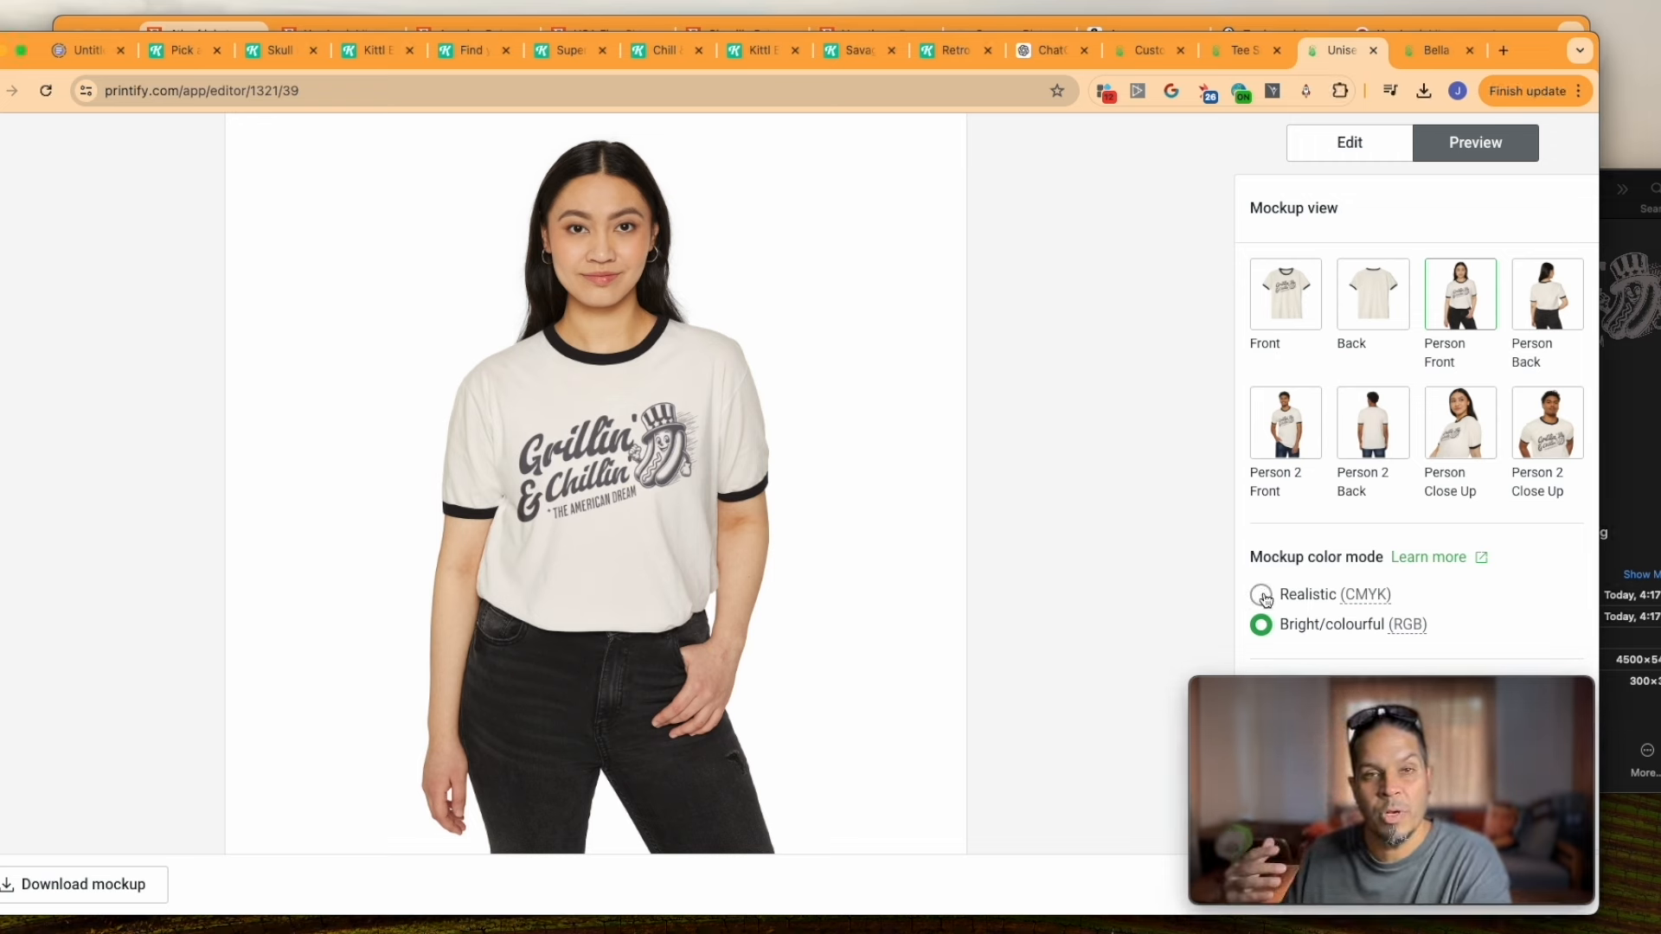
{"action": "left_click", "coordinate": [1262, 596]}
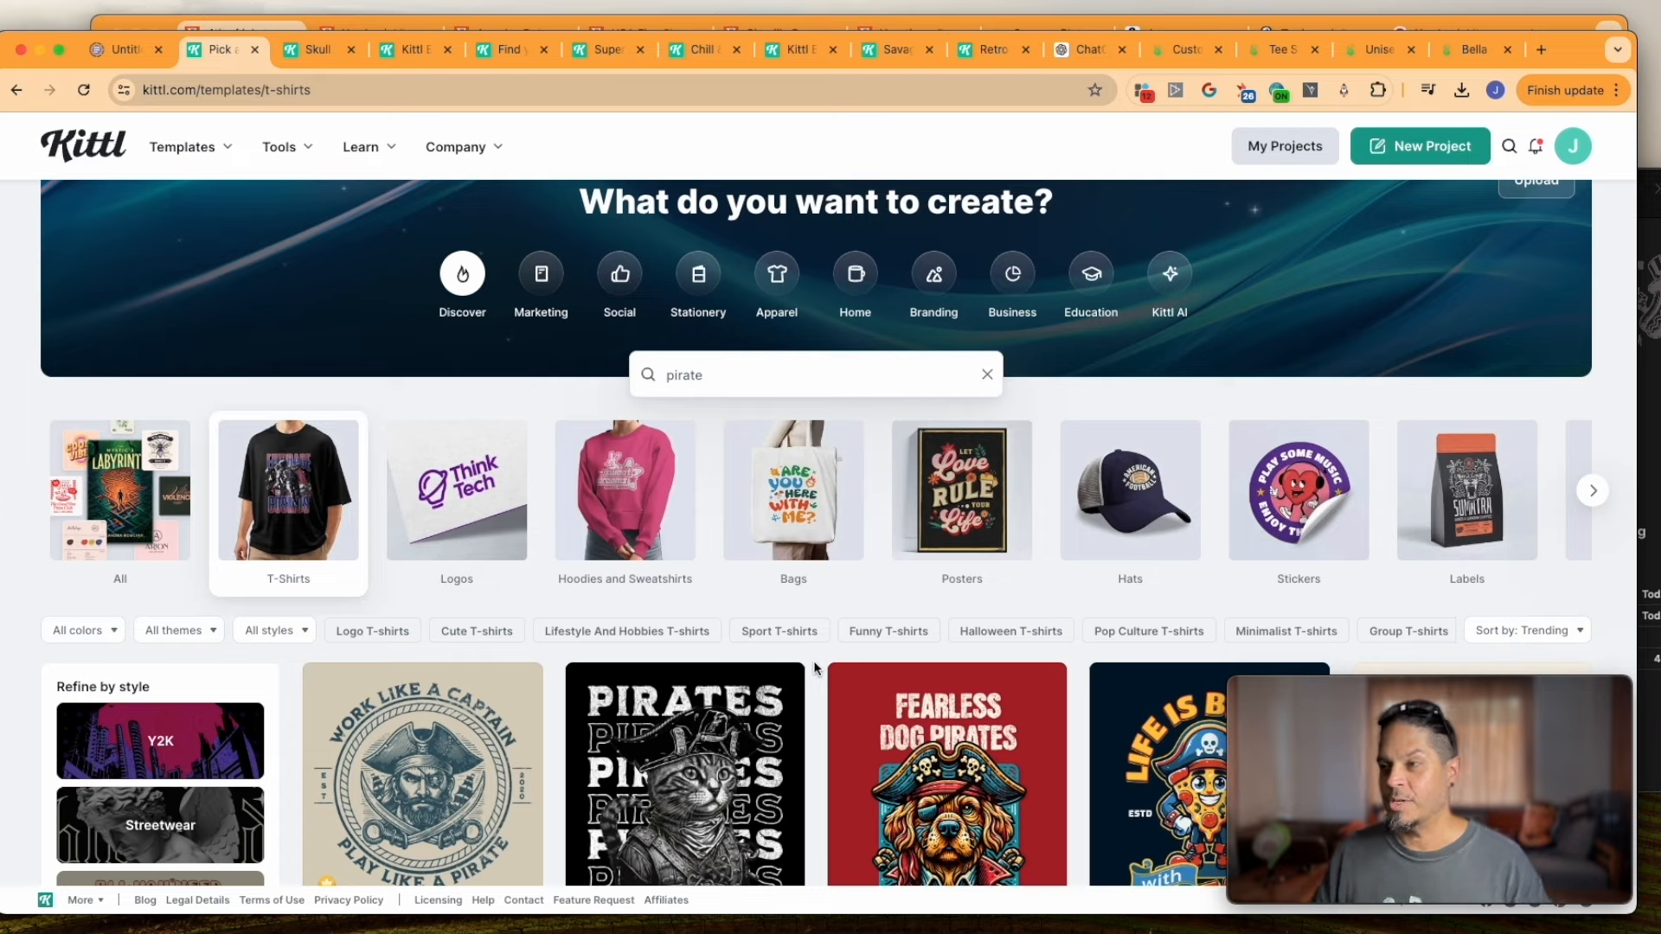
Browse Kittl's pirate t-shirt templates for a starting point for the next design
{"action": "scroll", "coordinate": [814, 666], "scroll_direction": "down", "scroll_amount": 3}
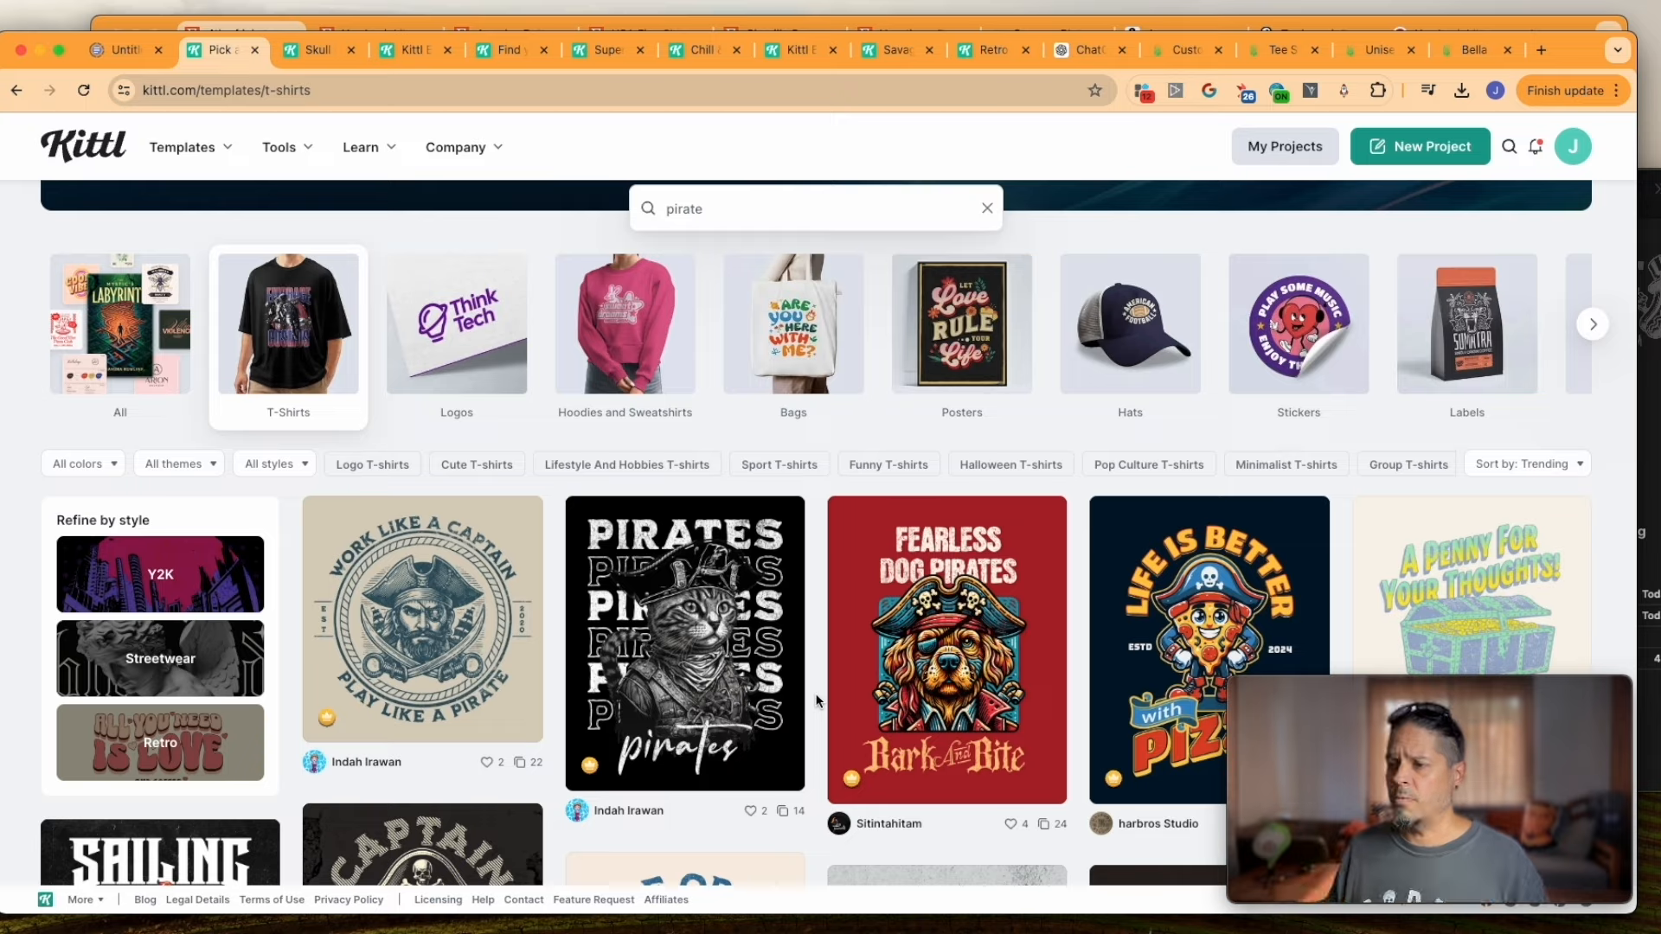
{"action": "scroll", "coordinate": [794, 645], "scroll_direction": "up", "scroll_amount": 3}
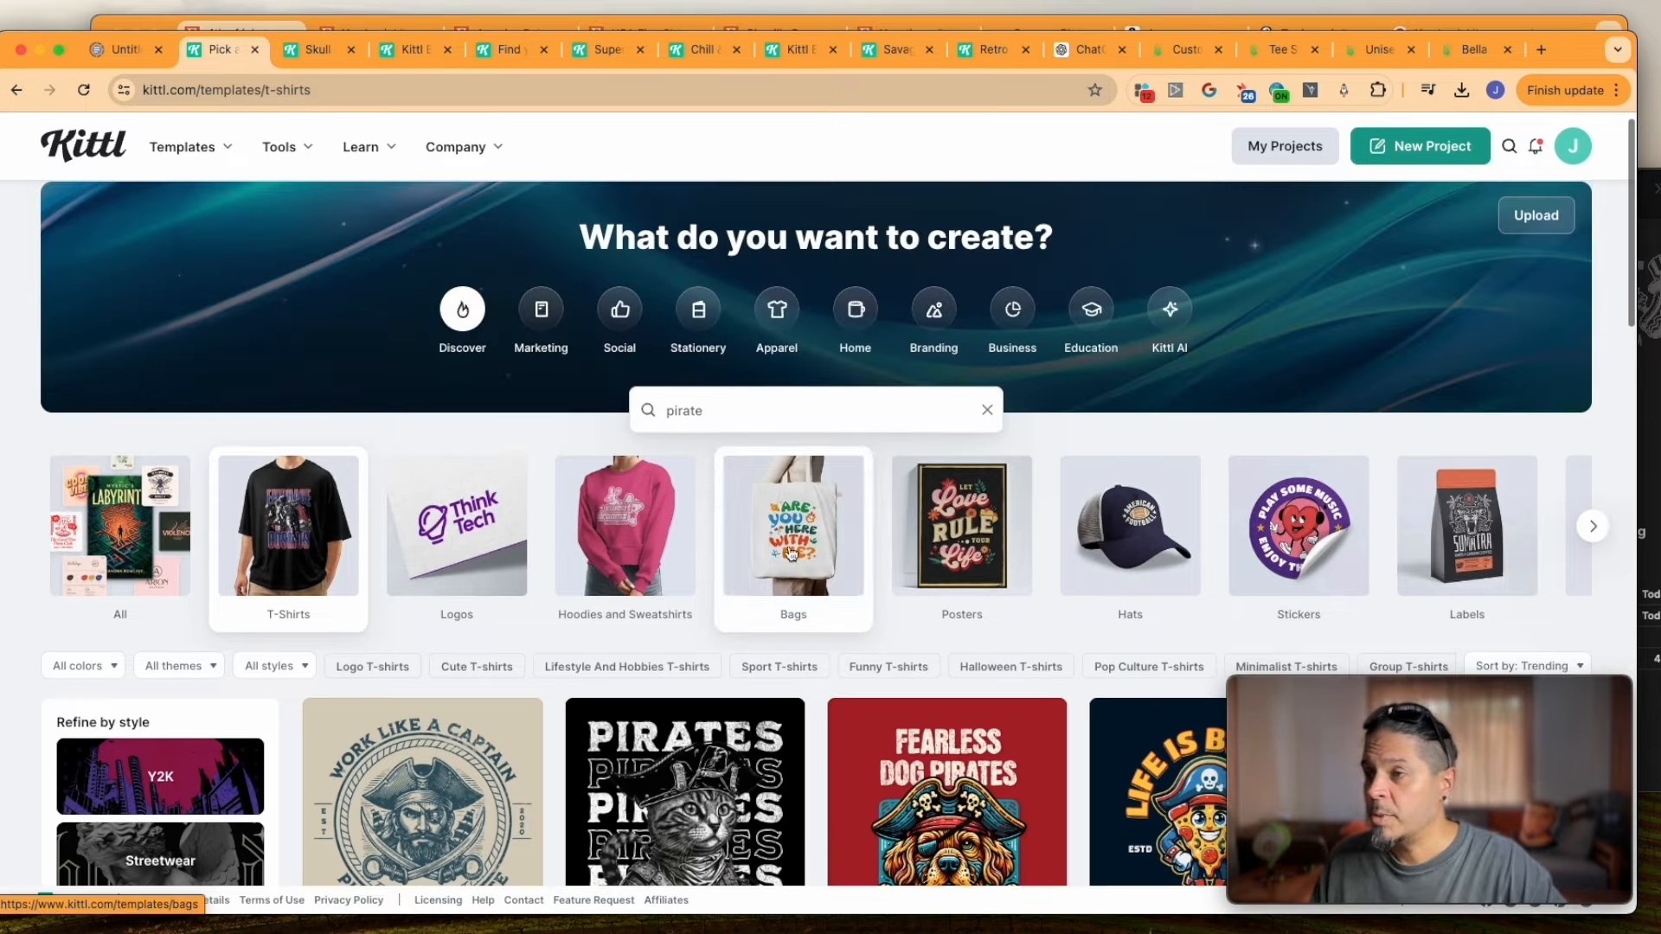
{"action": "scroll", "coordinate": [804, 597], "scroll_direction": "down", "scroll_amount": 3}
{"action": "scroll", "coordinate": [818, 597], "scroll_direction": "down", "scroll_amount": 10}
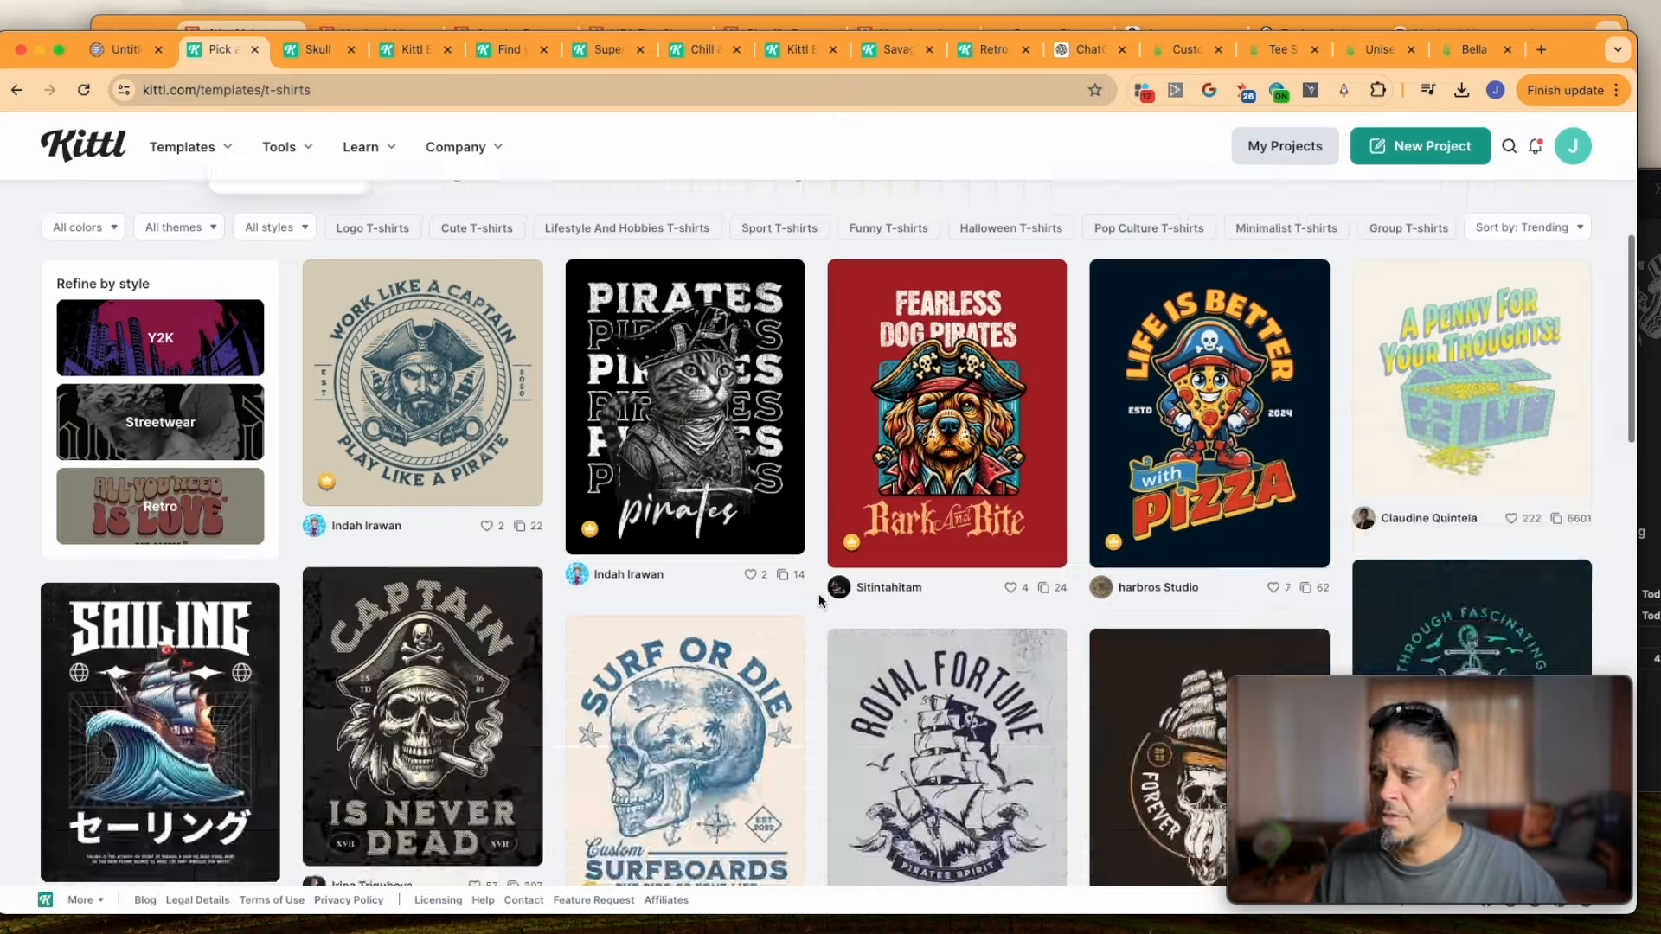
{"action": "scroll", "coordinate": [818, 597], "scroll_direction": "up", "scroll_amount": 5}
{"action": "scroll", "coordinate": [818, 597], "scroll_direction": "down", "scroll_amount": 6}
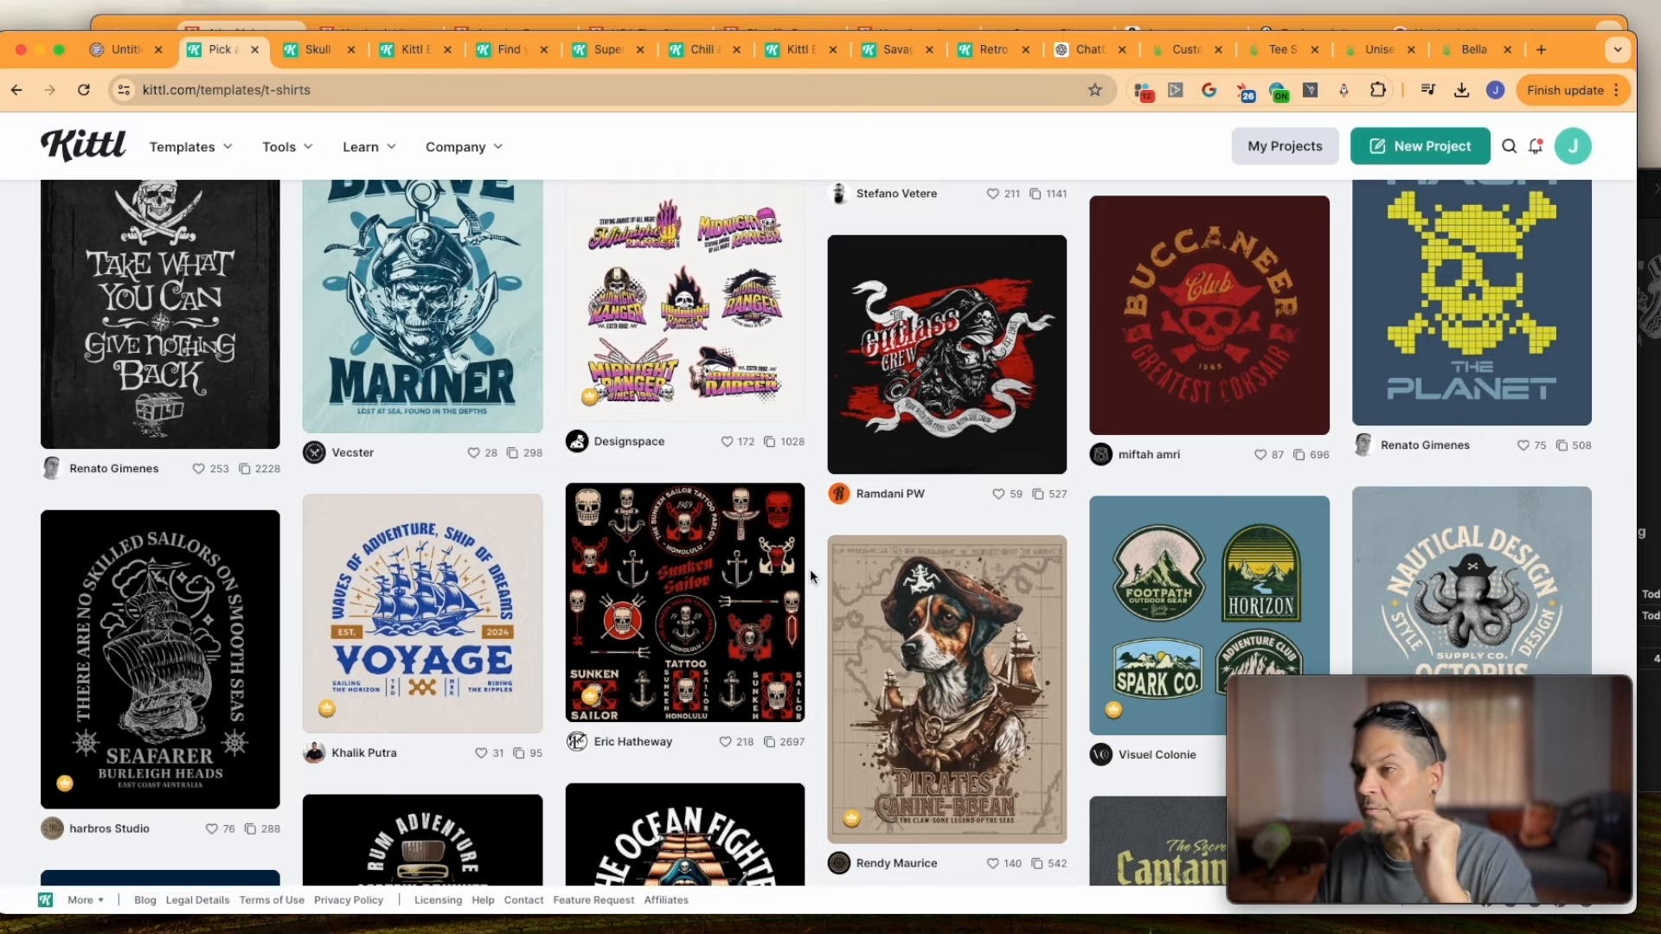
{"action": "scroll", "coordinate": [809, 568], "scroll_direction": "up", "scroll_amount": 15}
{"action": "scroll", "coordinate": [795, 597], "scroll_direction": "down", "scroll_amount": 4}
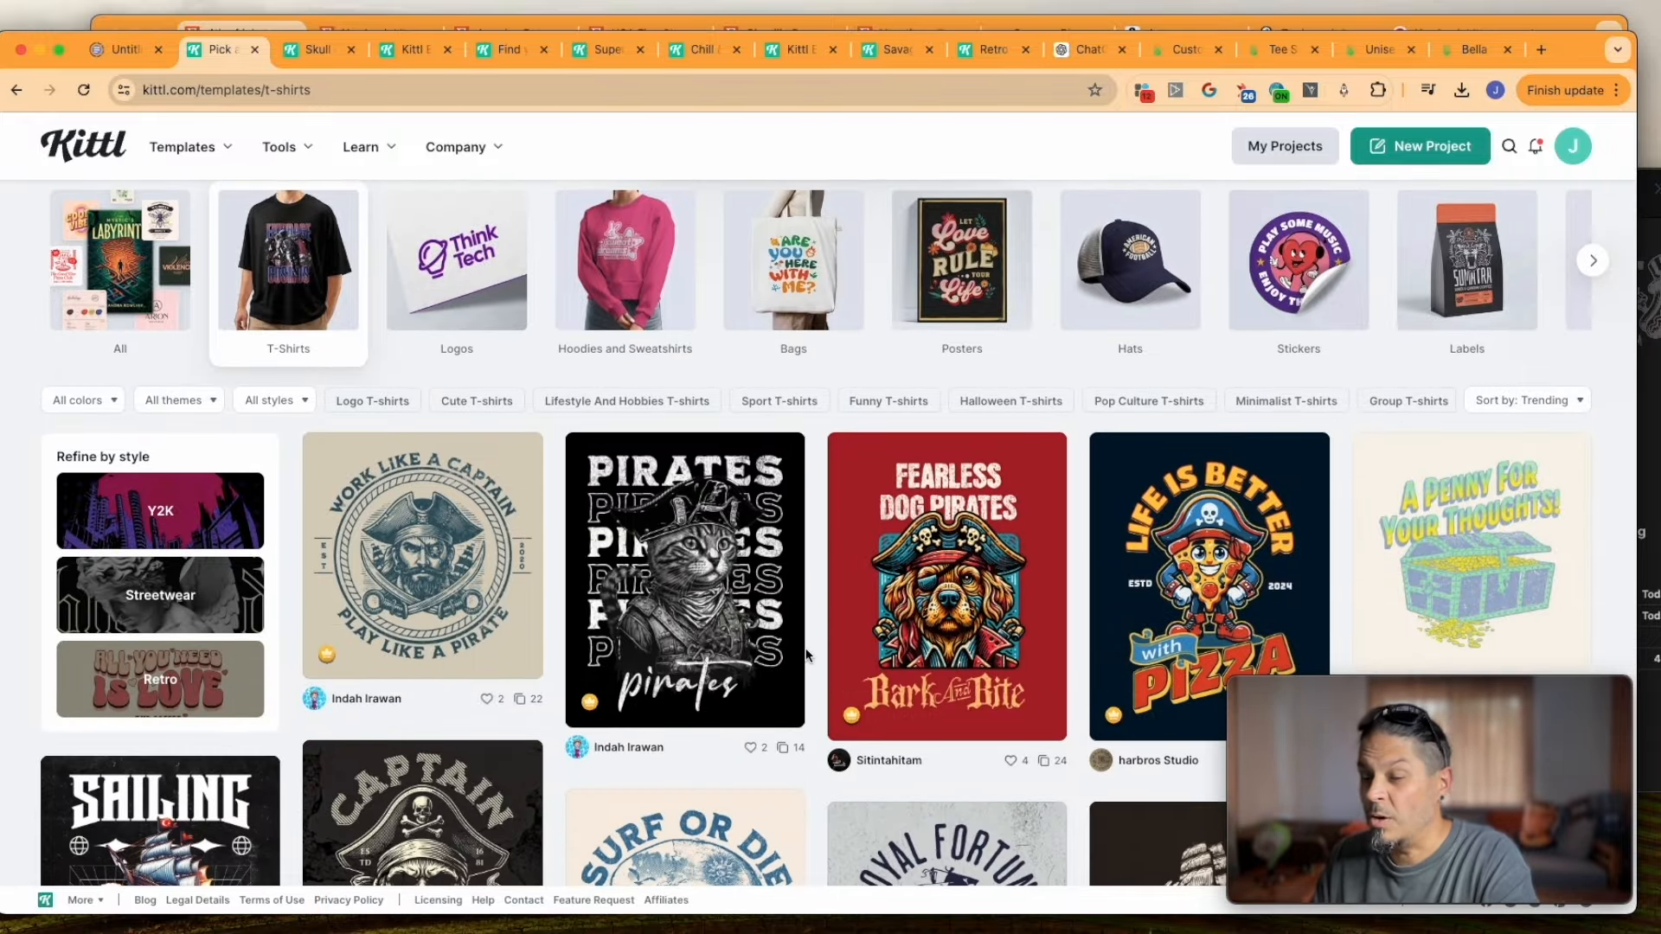
{"action": "scroll", "coordinate": [806, 647], "scroll_direction": "down", "scroll_amount": 5}
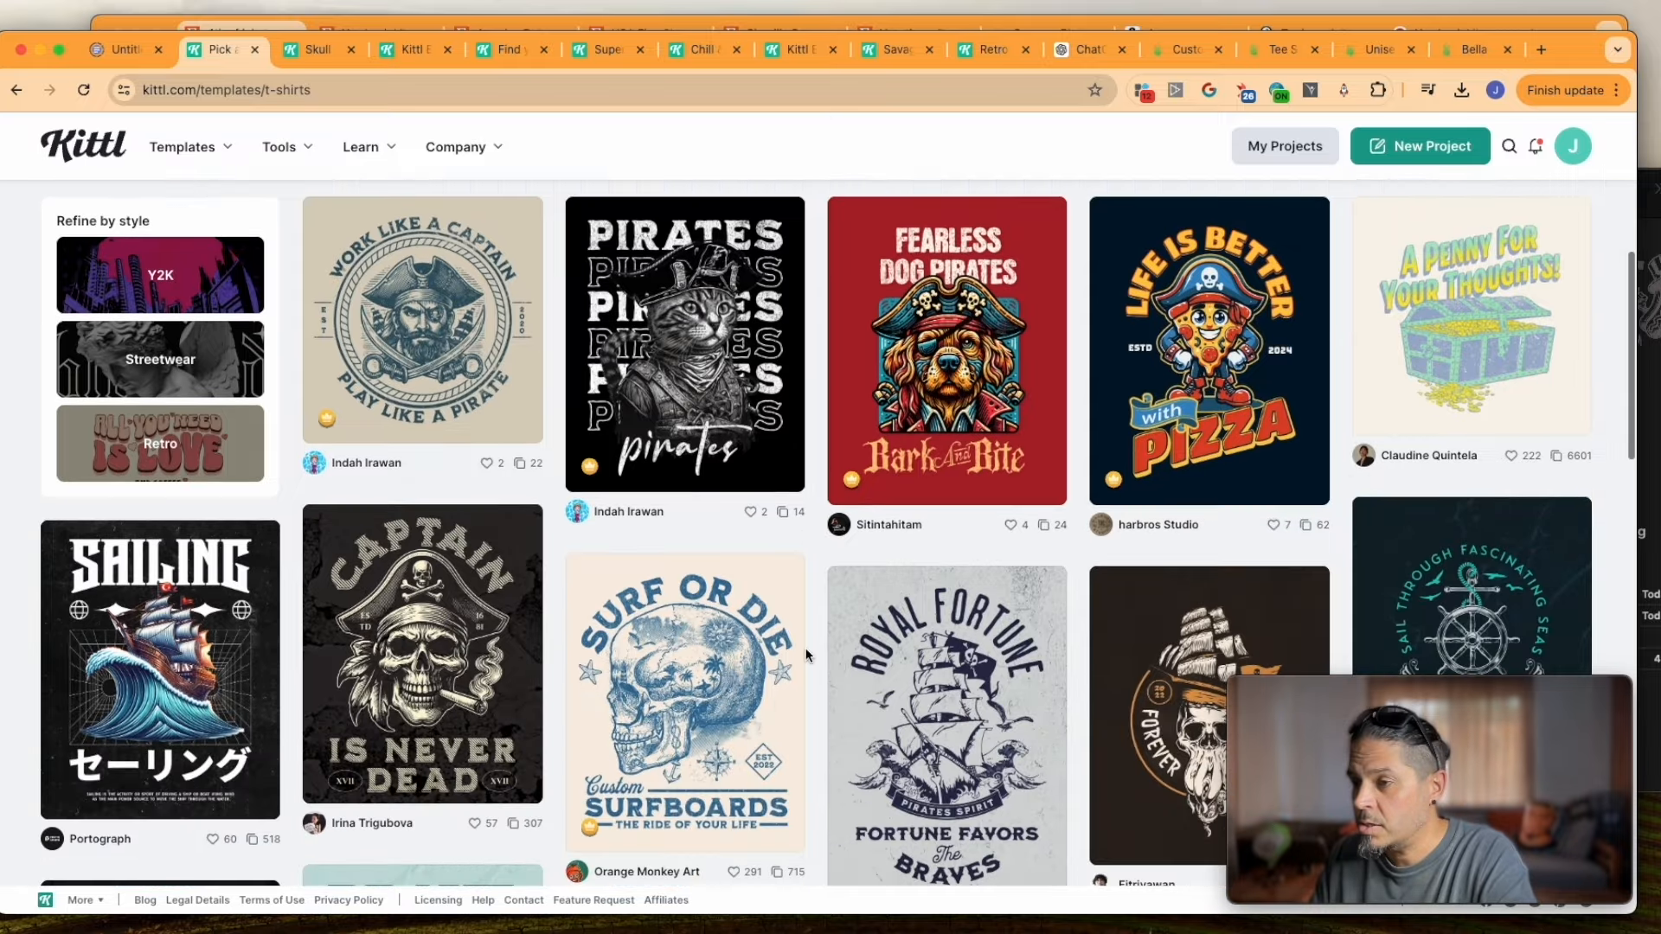
{"action": "scroll", "coordinate": [806, 647], "scroll_direction": "down", "scroll_amount": 1}
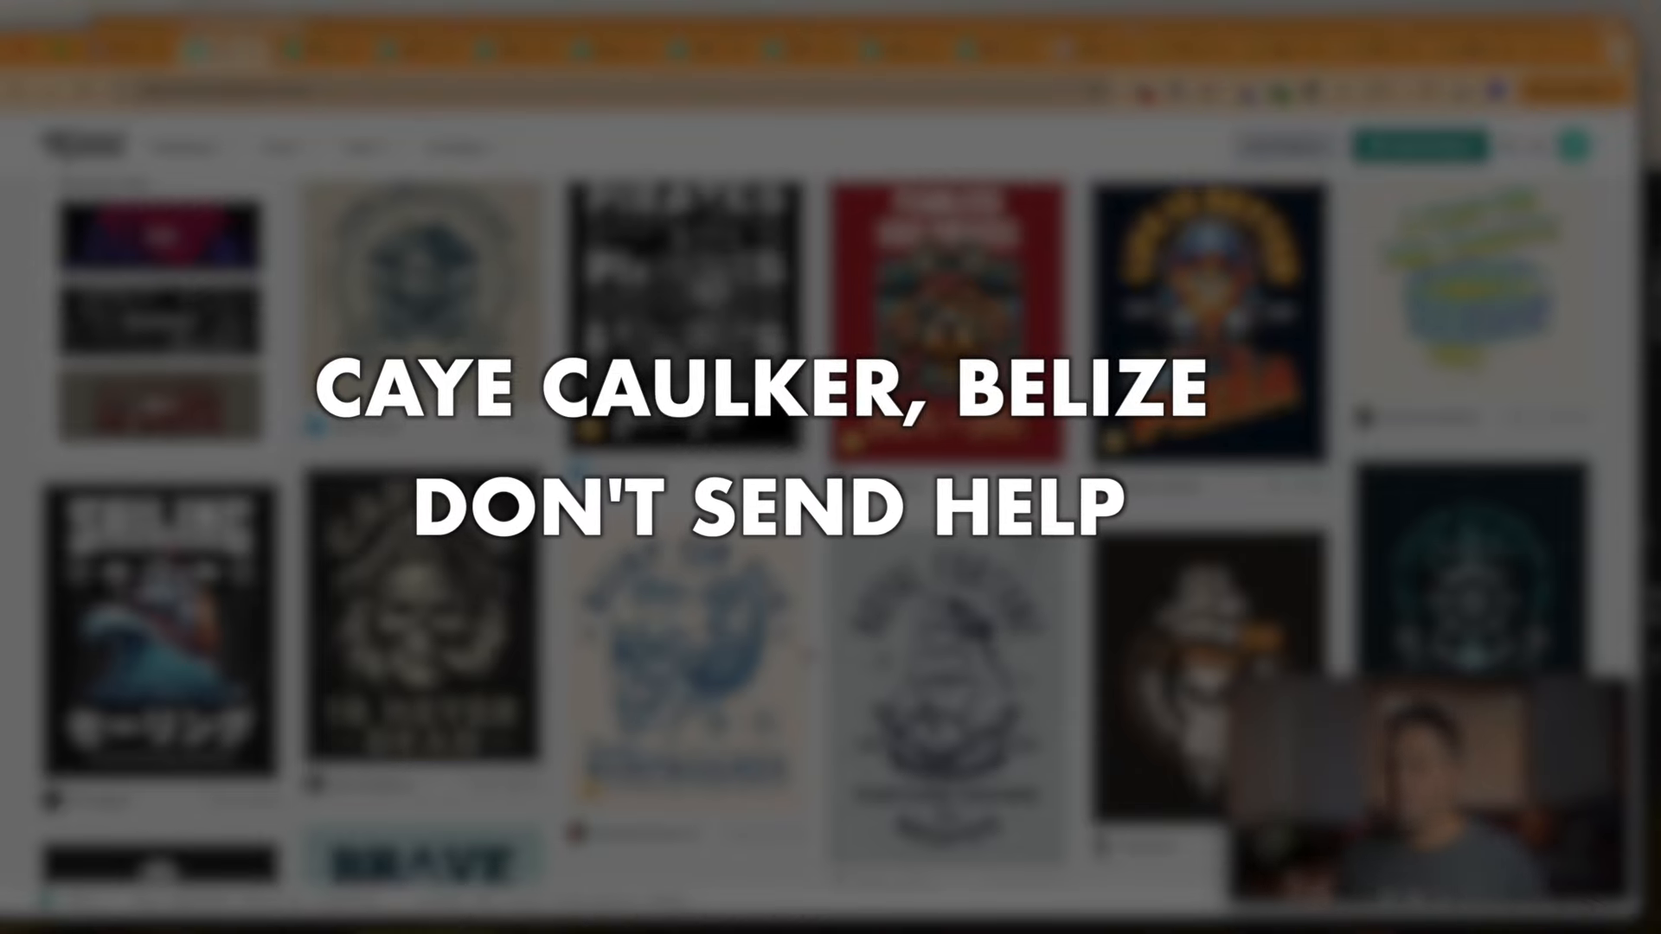
{"action": "scroll", "coordinate": [1292, 380], "scroll_direction": "down", "scroll_amount": 5}
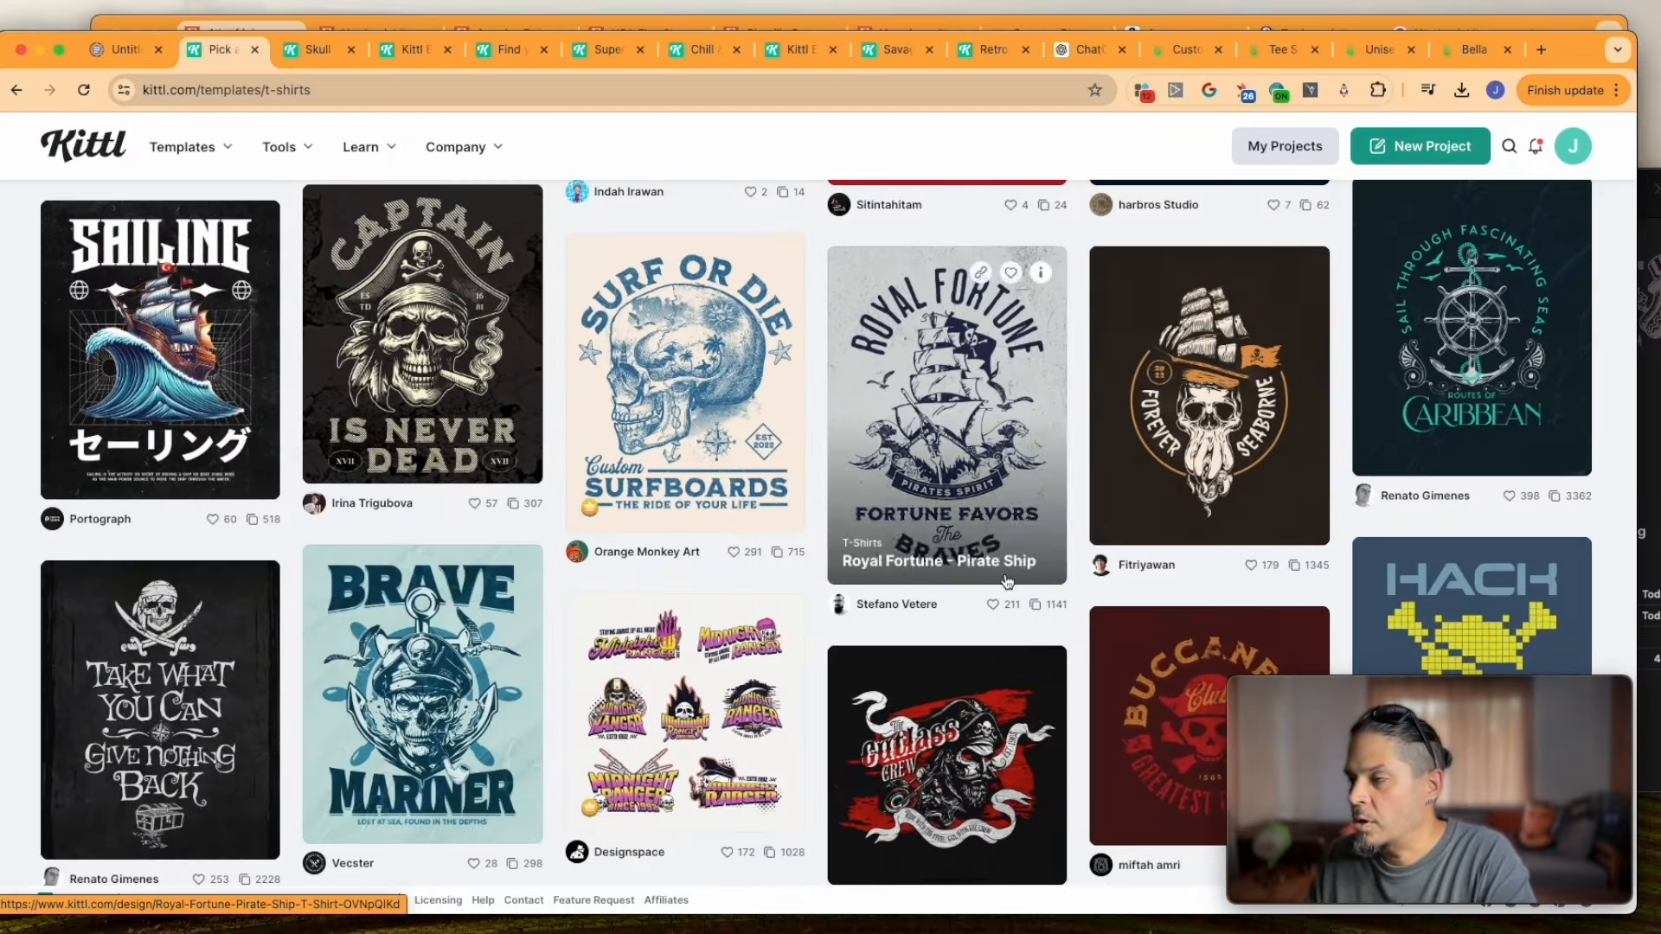
{"action": "scroll", "coordinate": [677, 464], "scroll_direction": "down", "scroll_amount": 5}
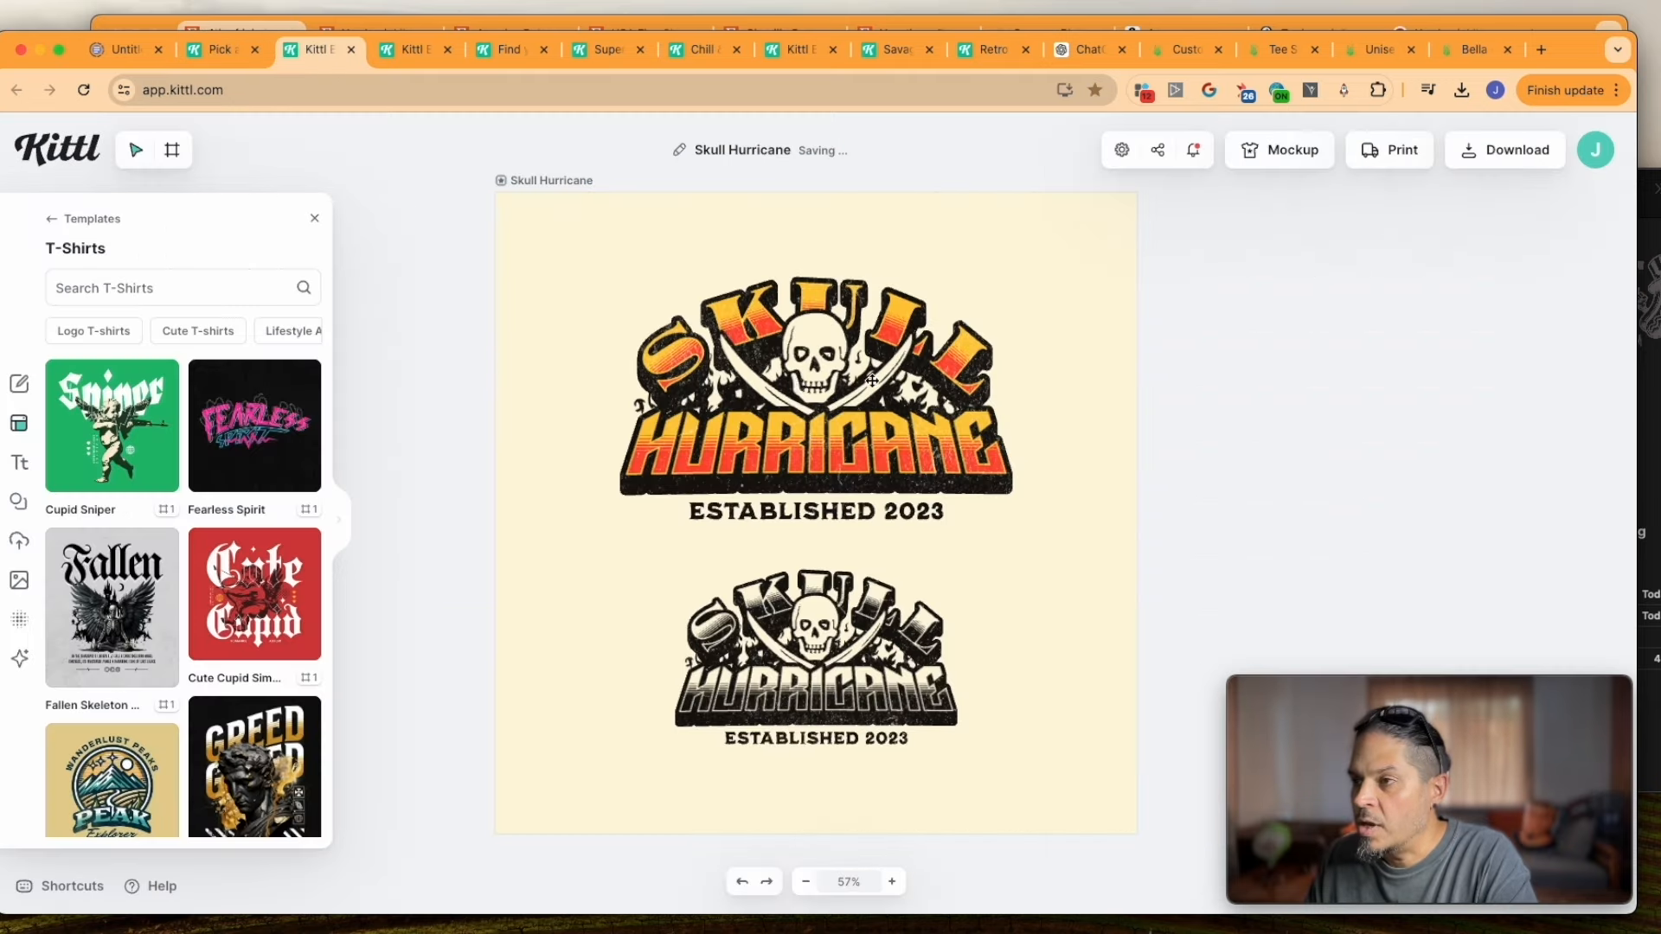
Hide the template list and replace the arched word SKULL in the upper, colored Skull Hurricane design with GET
{"action": "left_click", "coordinate": [891, 881]}
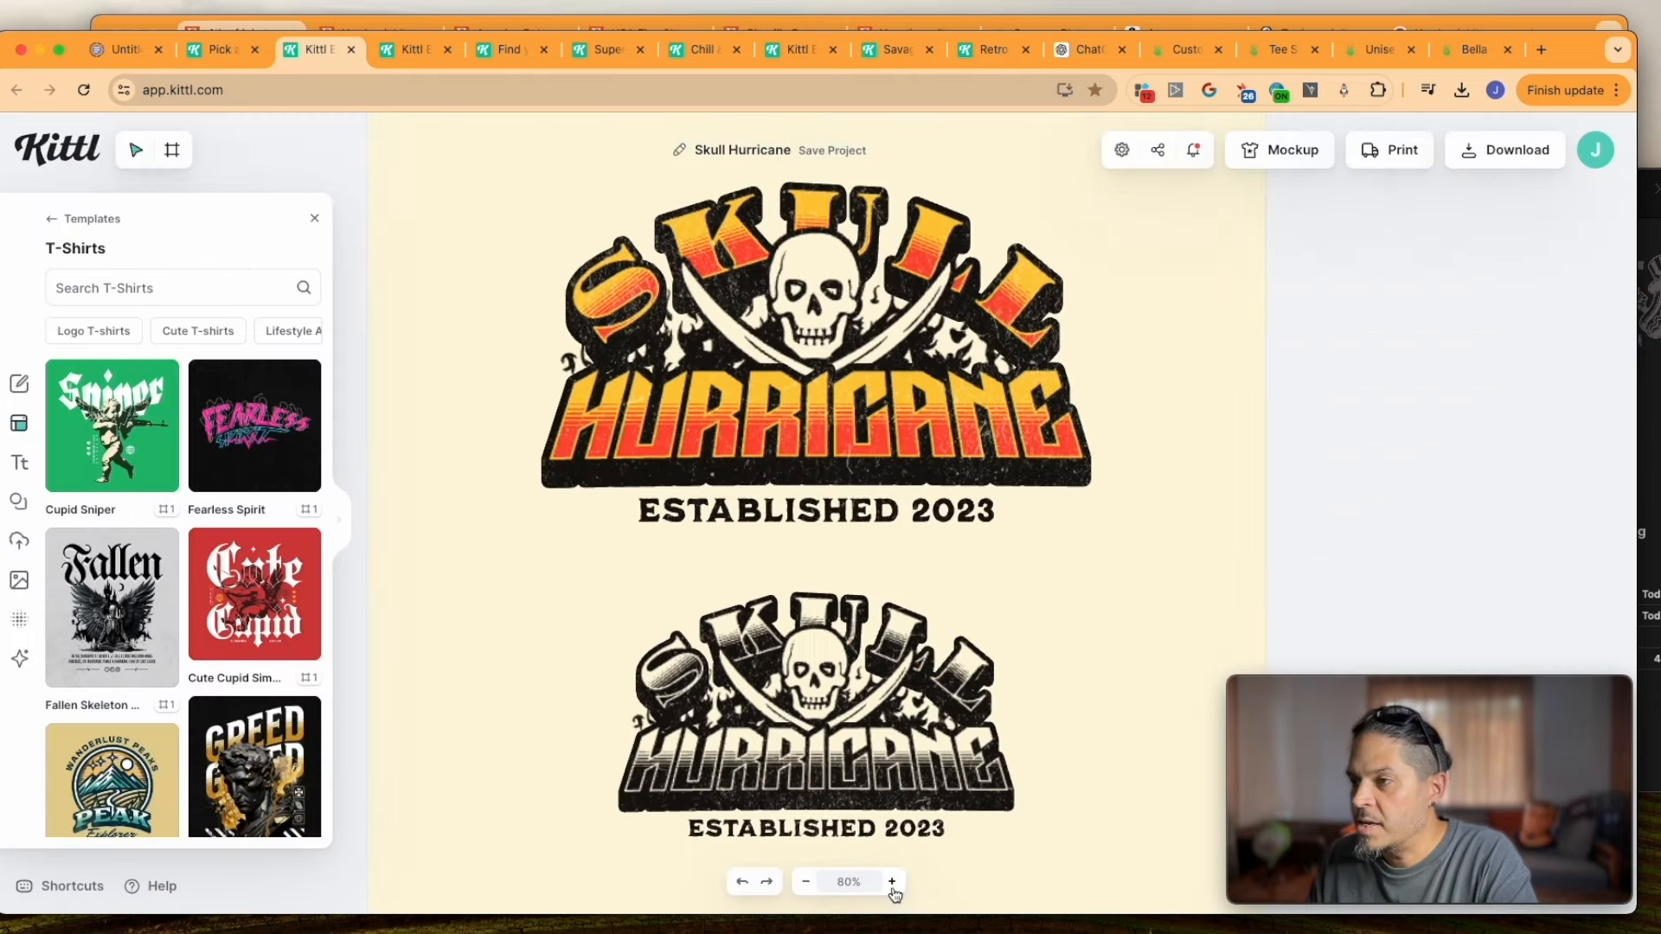
{"action": "scroll", "coordinate": [832, 660], "scroll_direction": "up", "scroll_amount": 2}
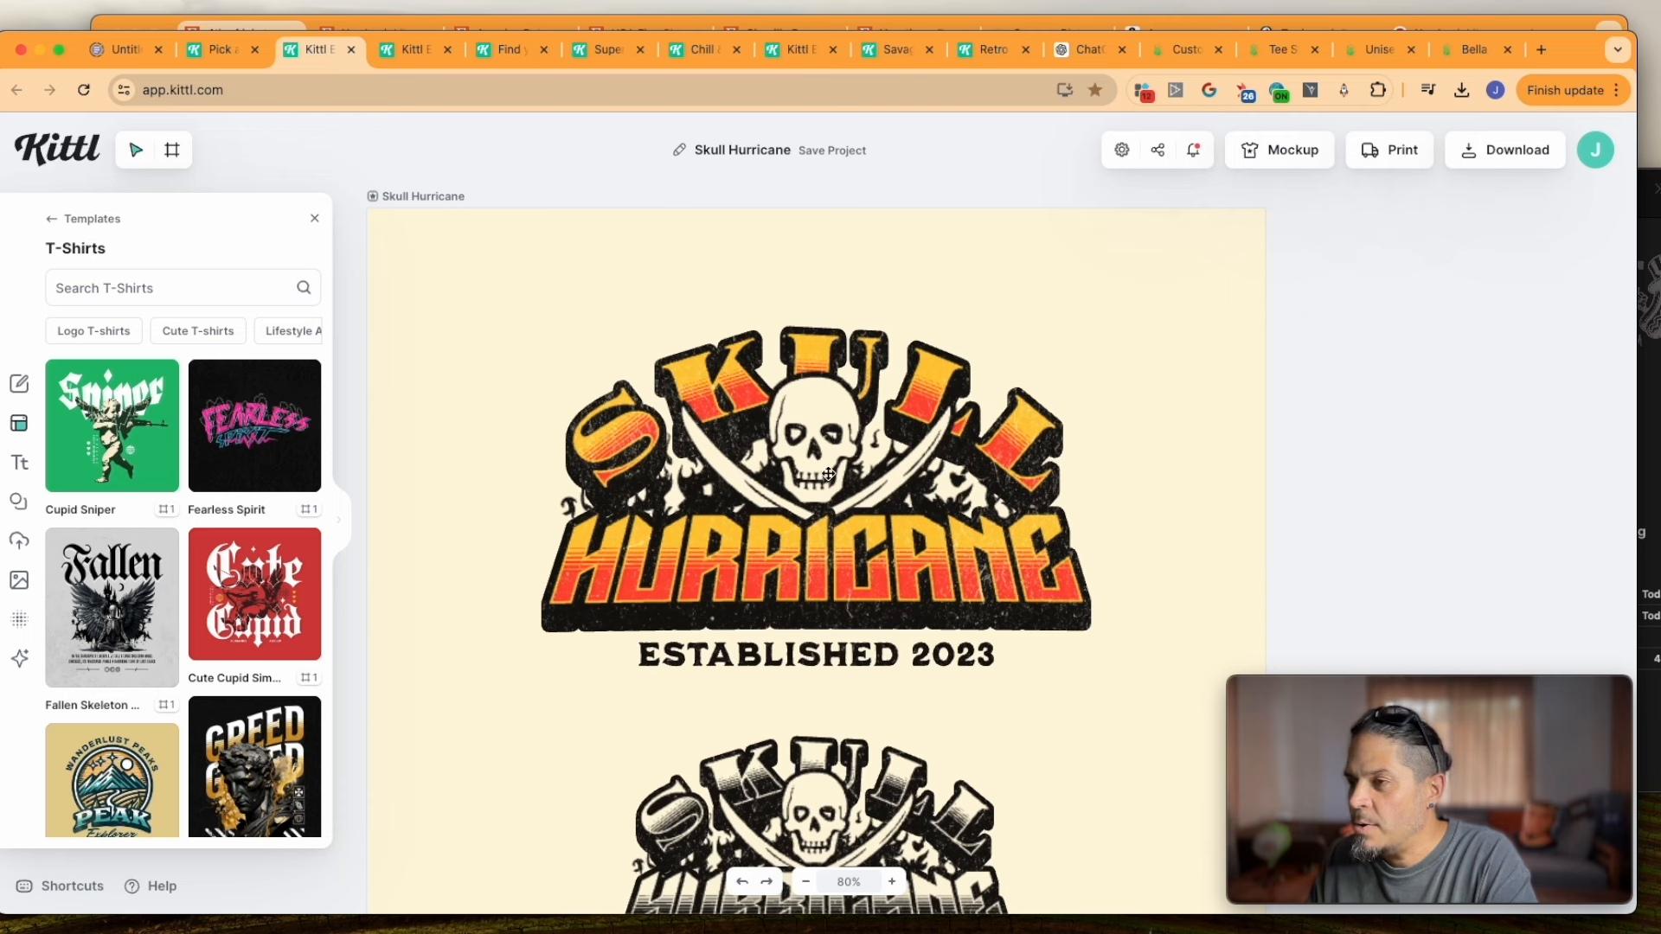
{"action": "left_click", "coordinate": [315, 219]}
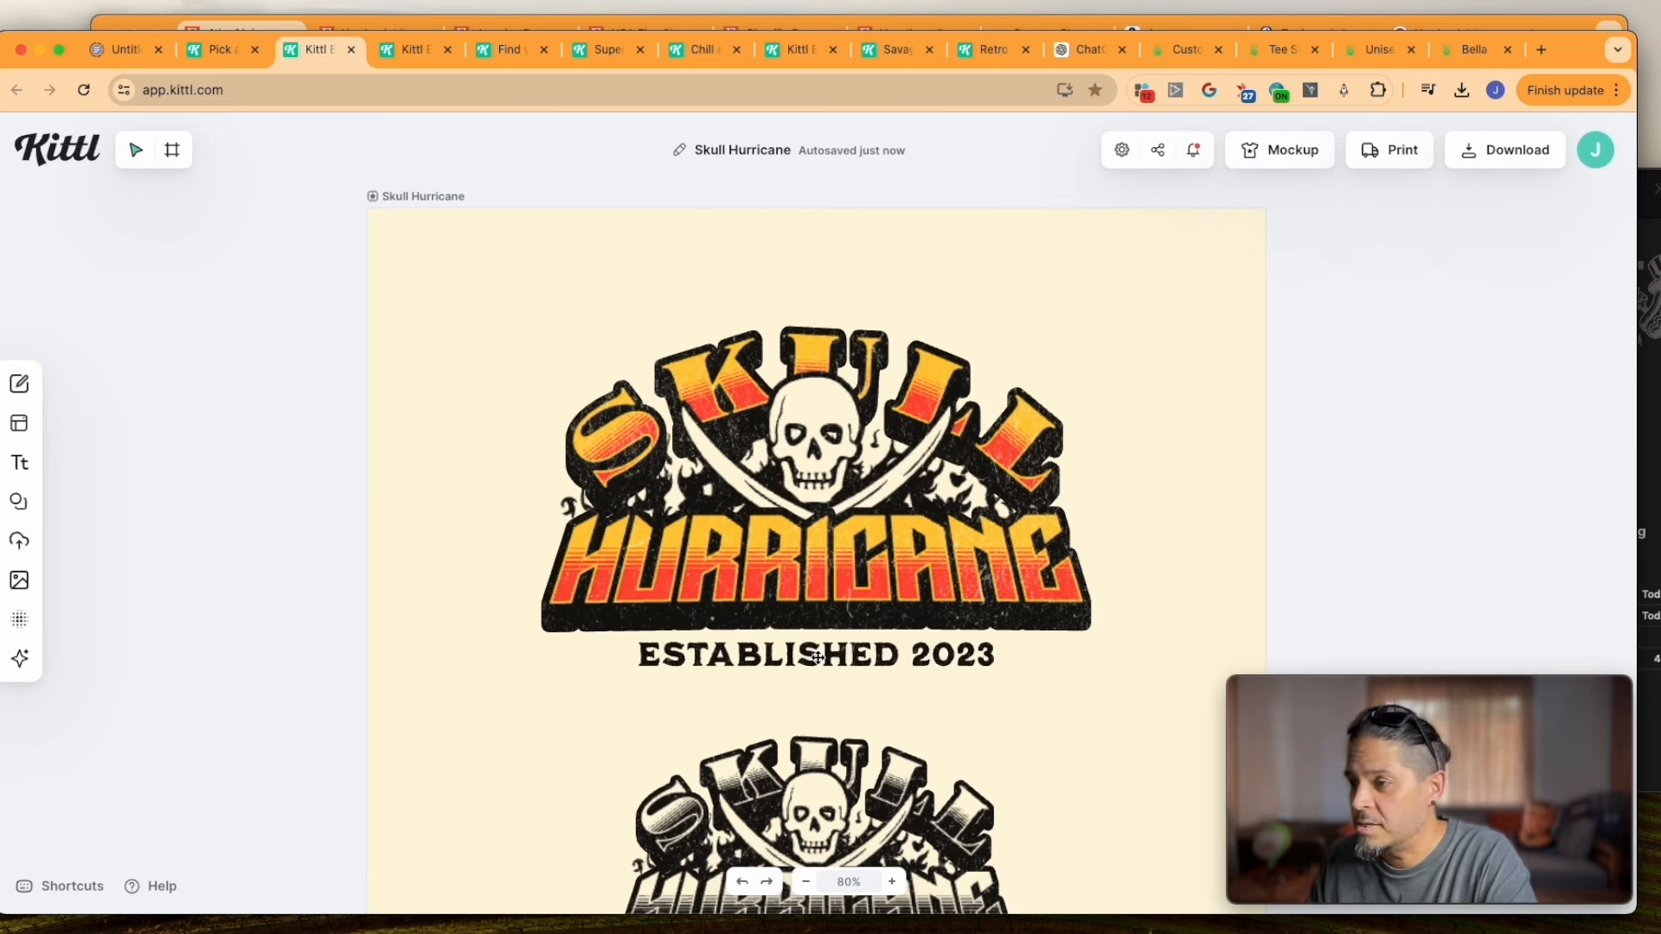
{"action": "left_click", "coordinate": [846, 583]}
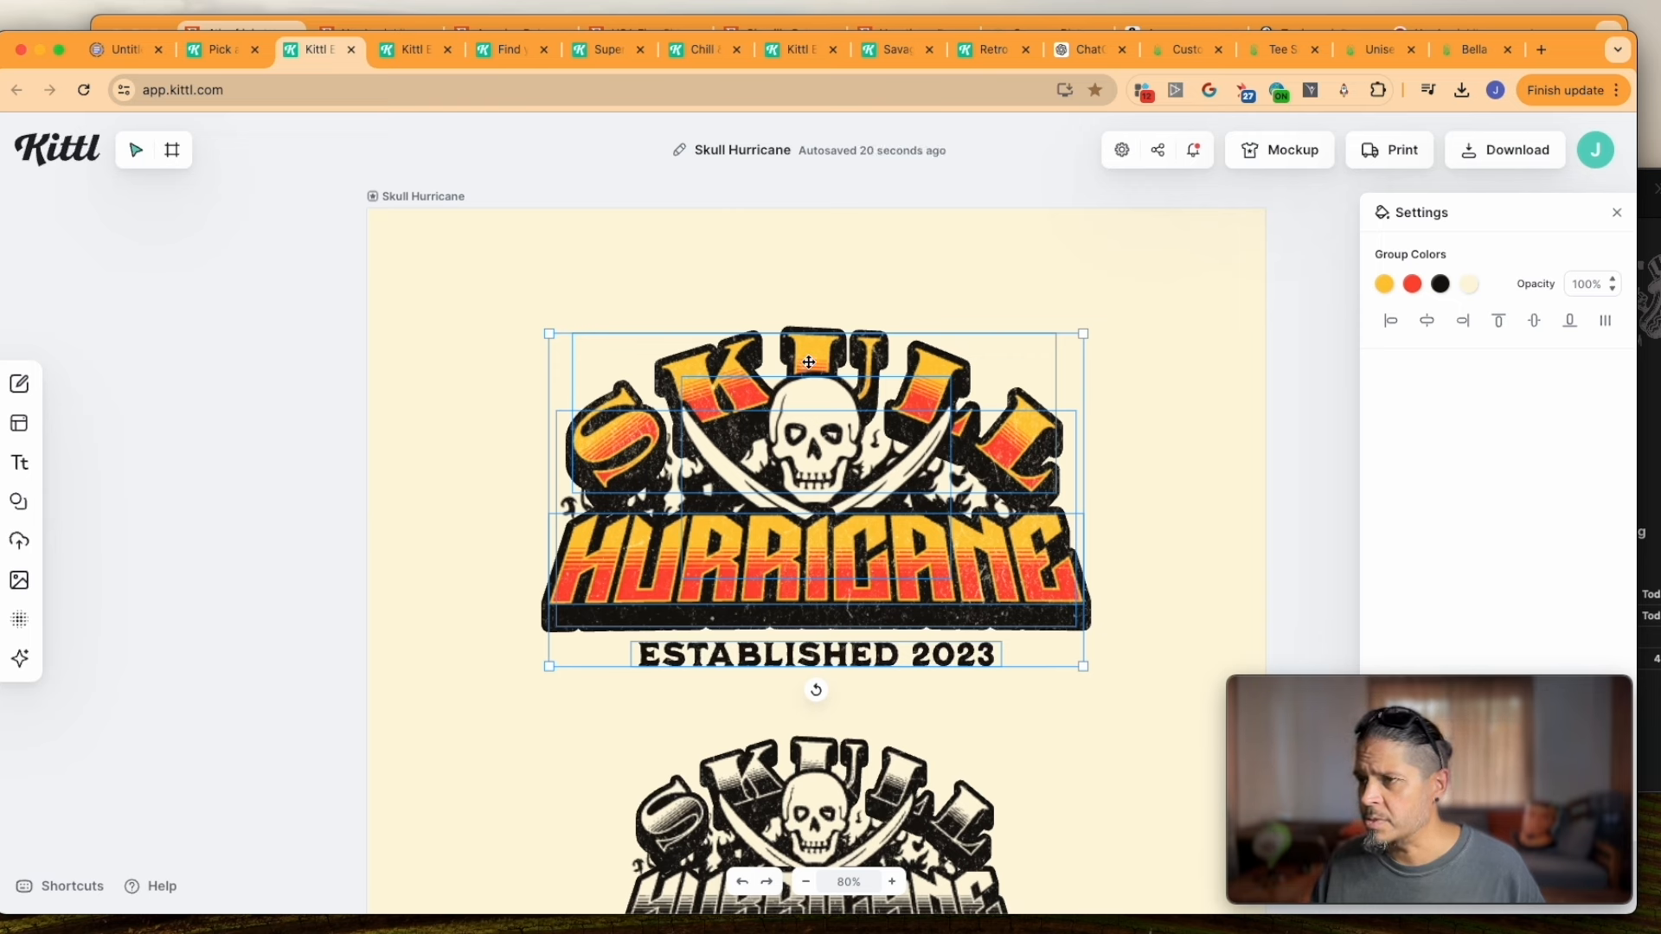
{"action": "left_click", "coordinate": [847, 281]}
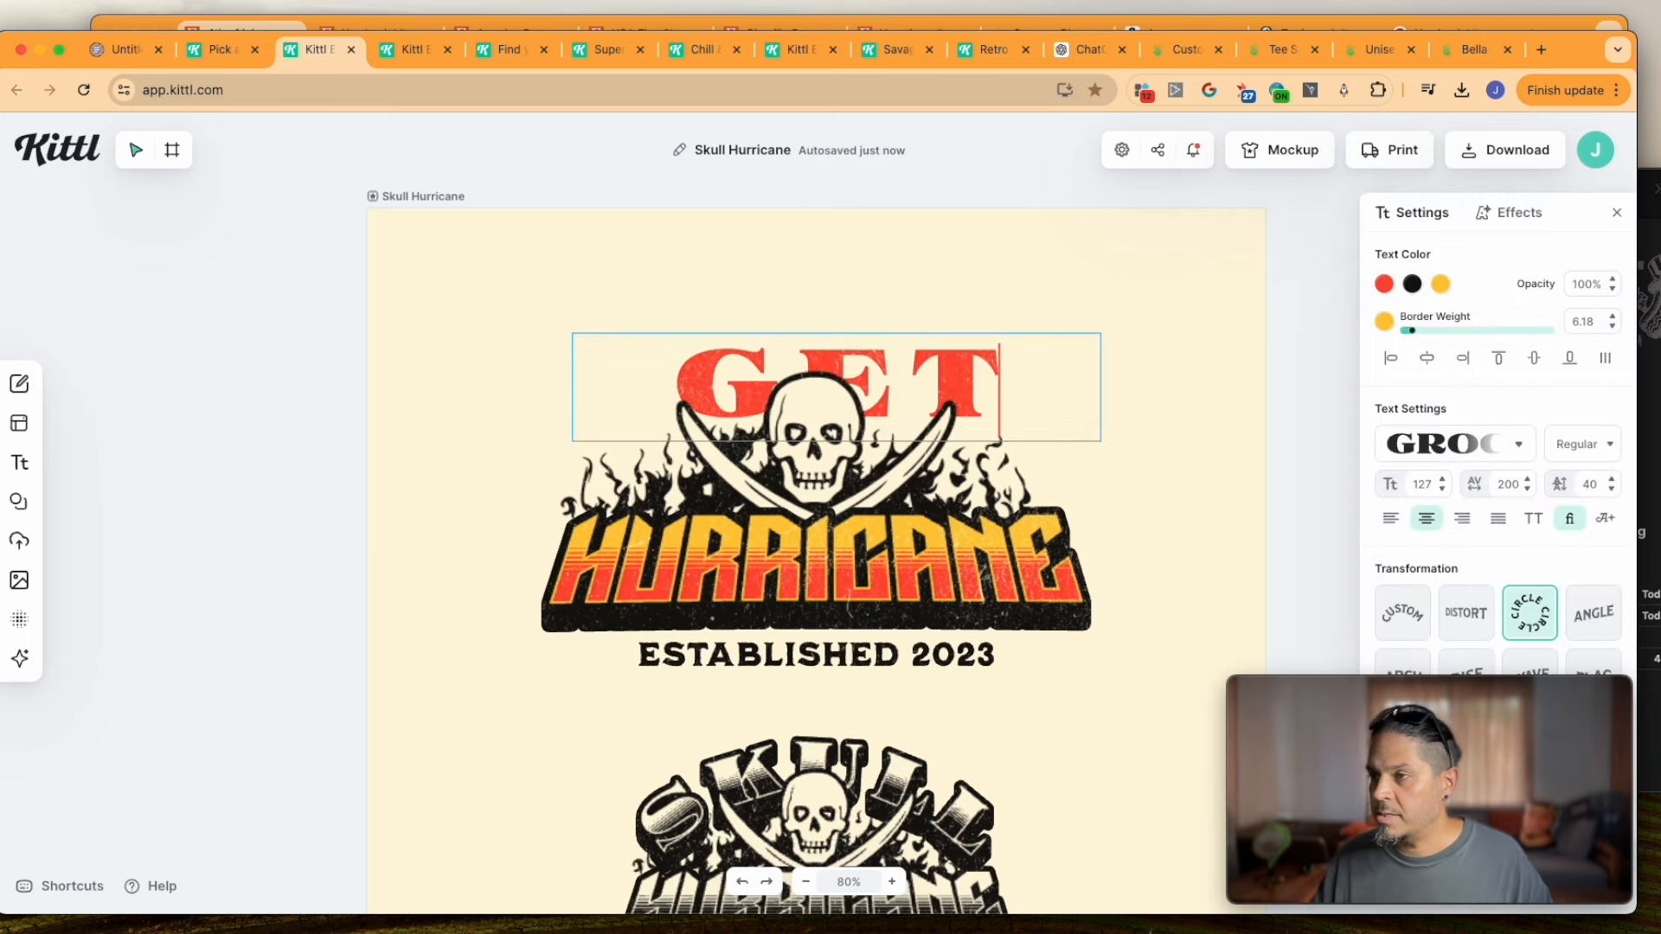
{"action": "left_click", "coordinate": [787, 243]}
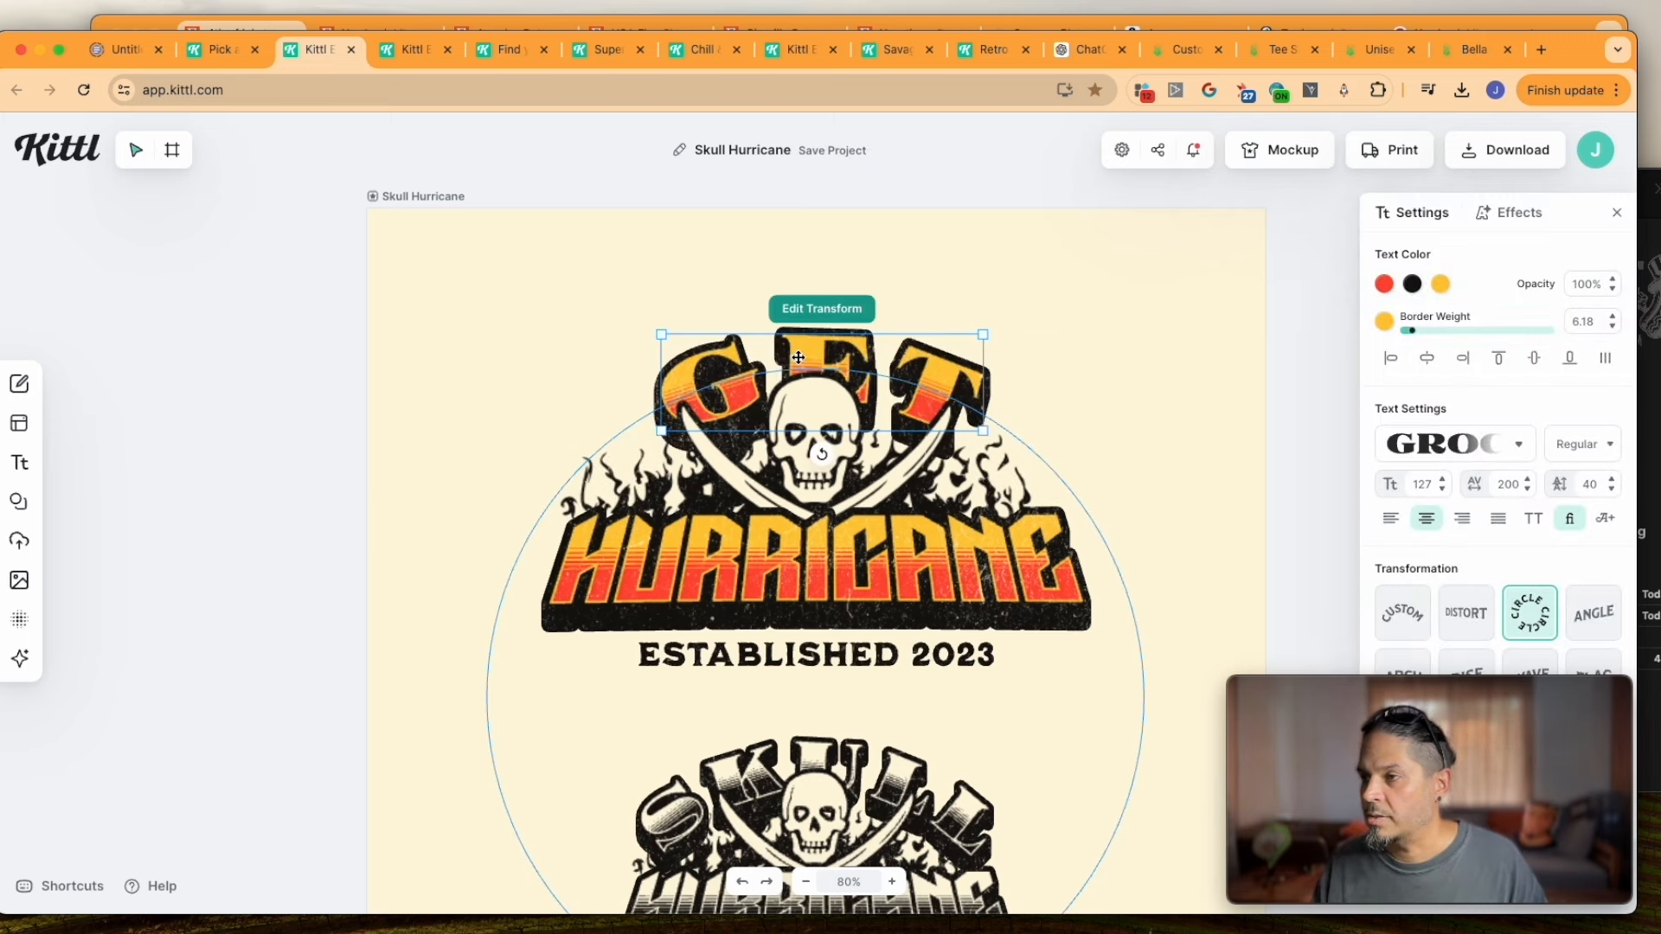
Enlarge the arched GET lettering and raise it slightly over the skull, and change the word HURRICANE below to SHIPWRECKED
{"action": "left_click", "coordinate": [1442, 479]}
{"action": "left_click_drag", "start_coordinate": [1443, 482], "coordinate": [1444, 498]}
{"action": "left_click_drag", "start_coordinate": [846, 344], "coordinate": [846, 326]}
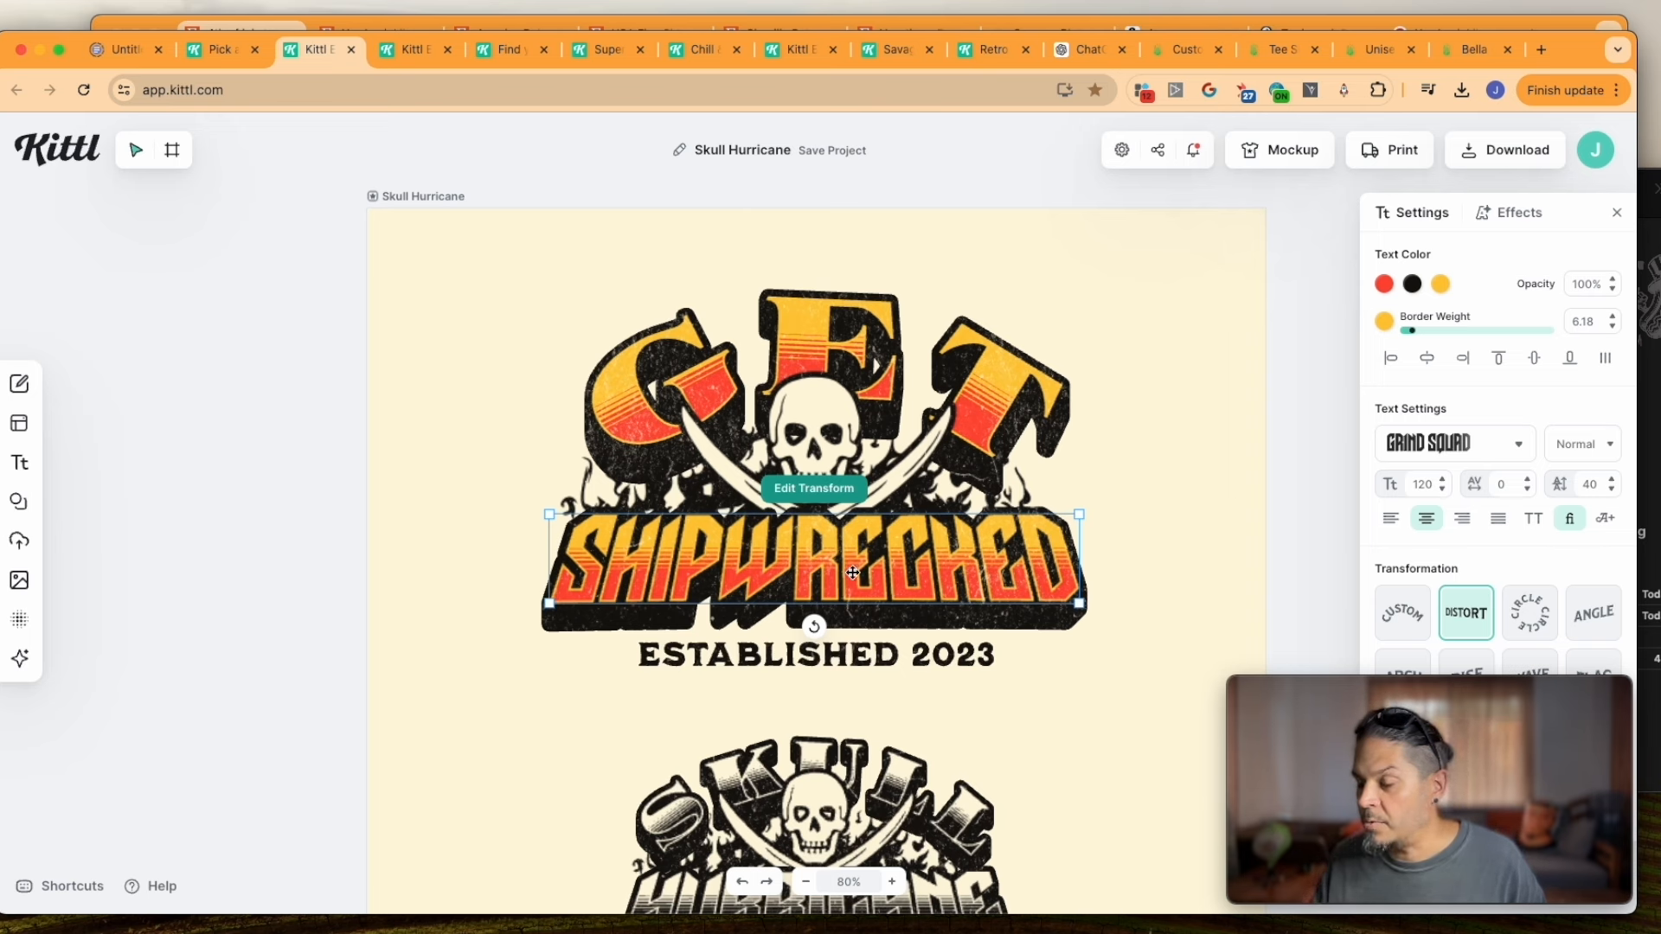
Replace the ESTABLISHED 2023 line under the colored design with DON'T SEND HELP
{"action": "left_click", "coordinate": [839, 659]}
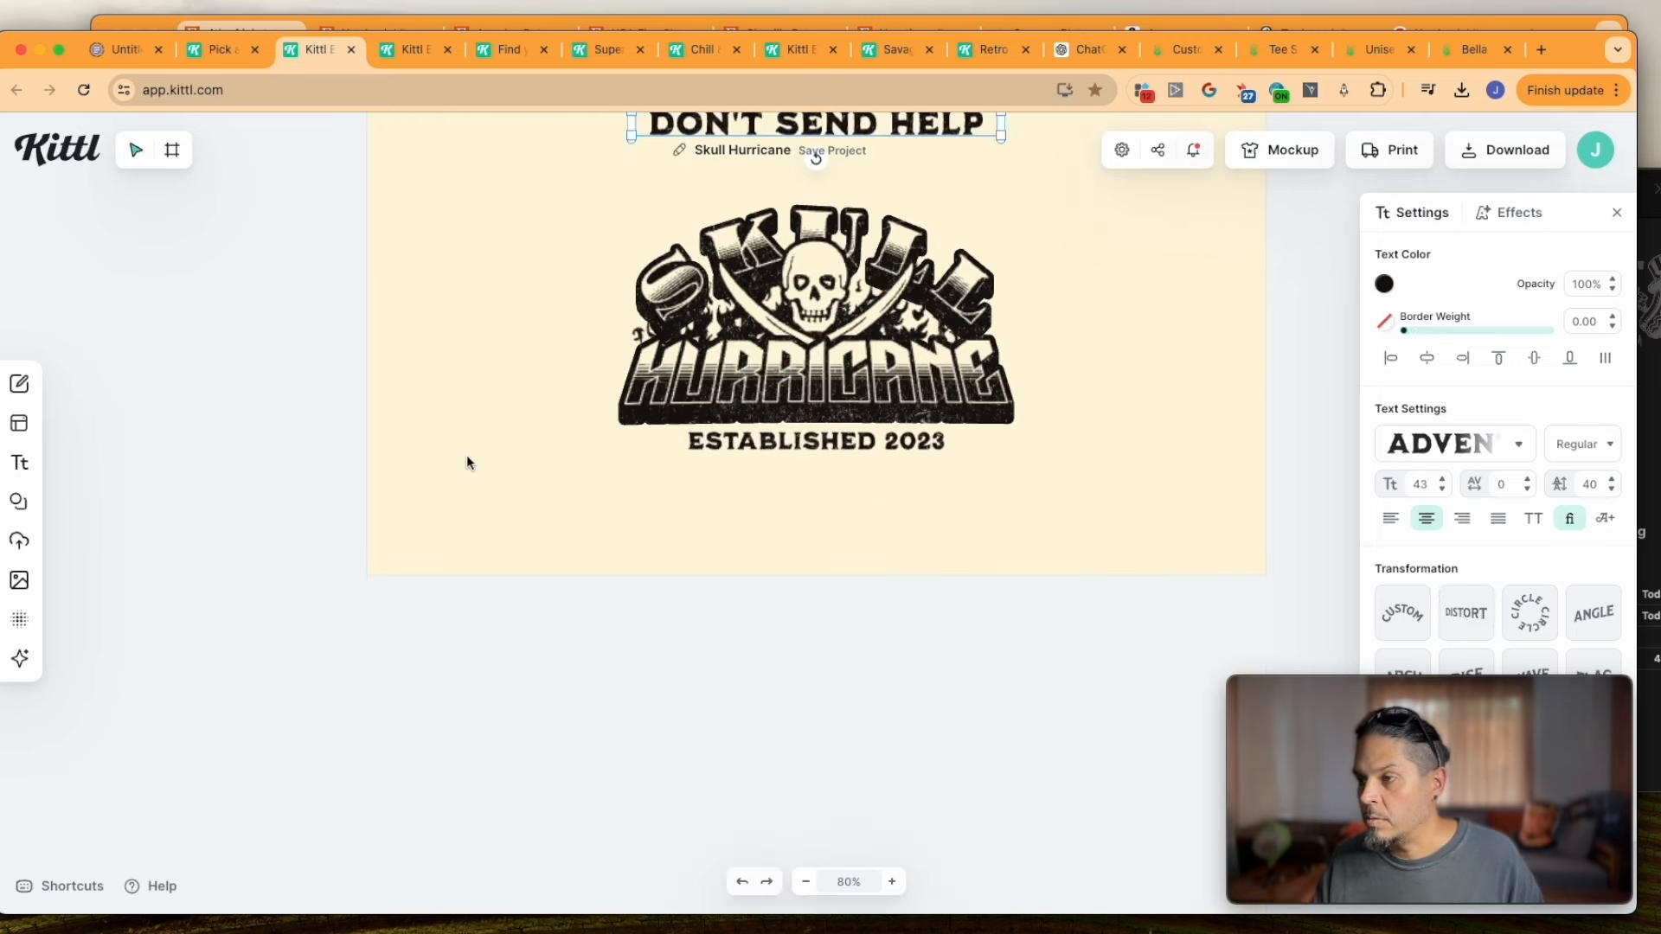
{"action": "scroll", "coordinate": [466, 454], "scroll_direction": "up", "scroll_amount": 5}
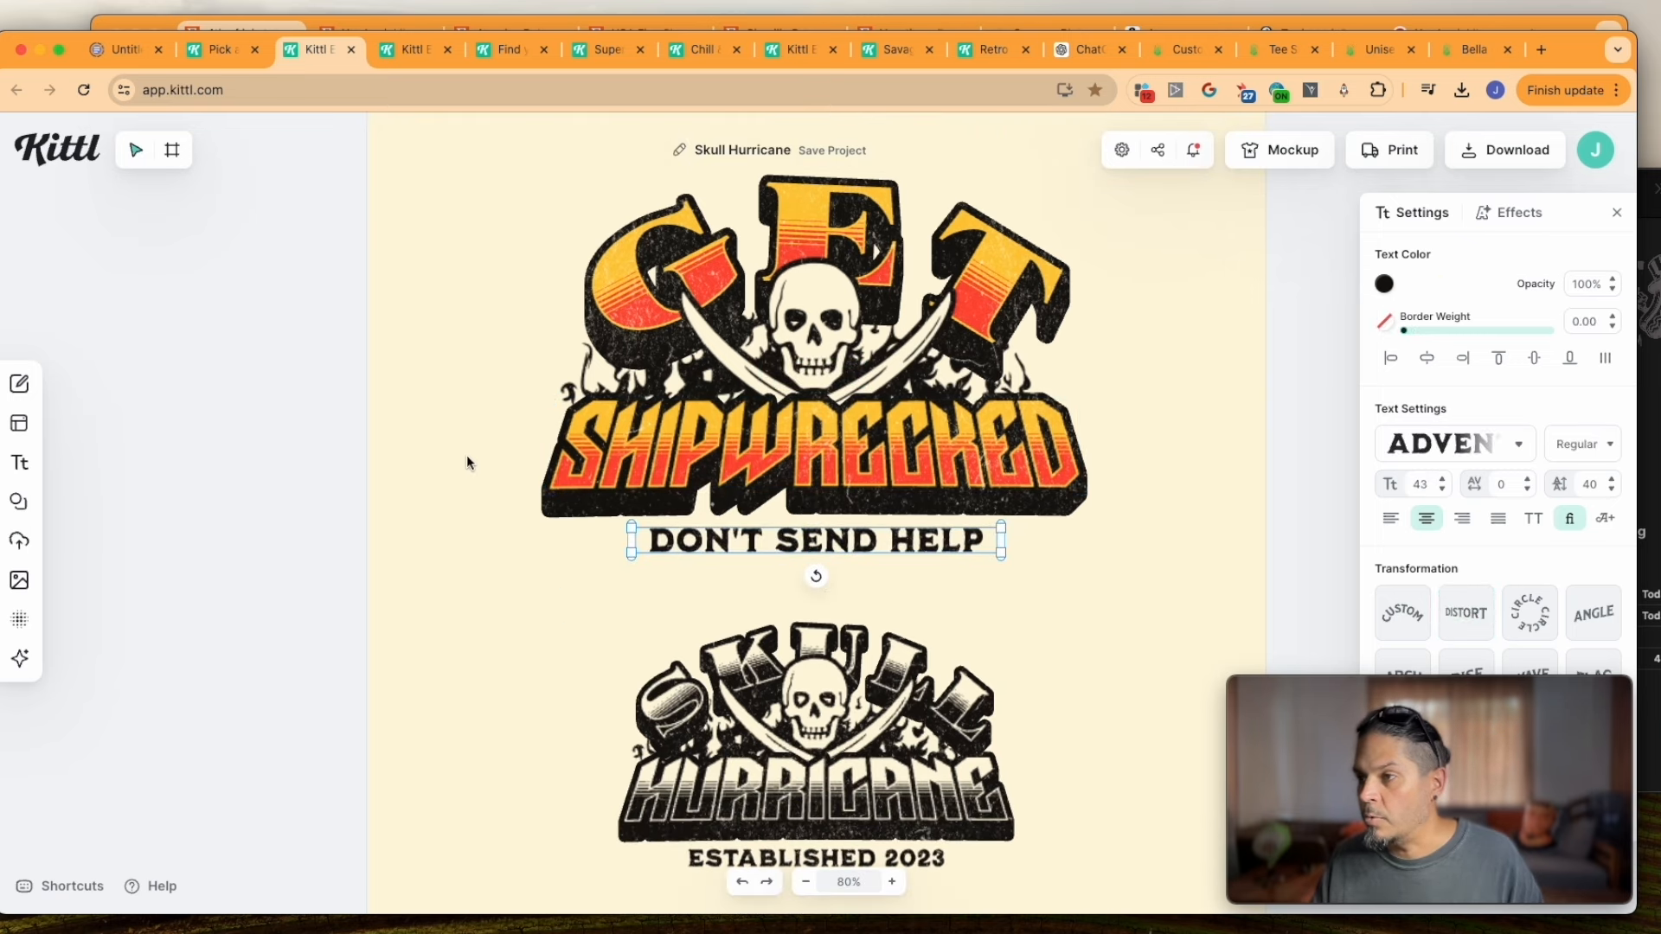
Switch to the finished Get Shipwrecked version and examine the DON'T SEND HELP and CAYE CAULKER, BELIZE lines beneath the artwork
{"action": "left_click", "coordinate": [833, 711]}
{"action": "scroll", "coordinate": [580, 632], "scroll_direction": "up", "scroll_amount": 2}
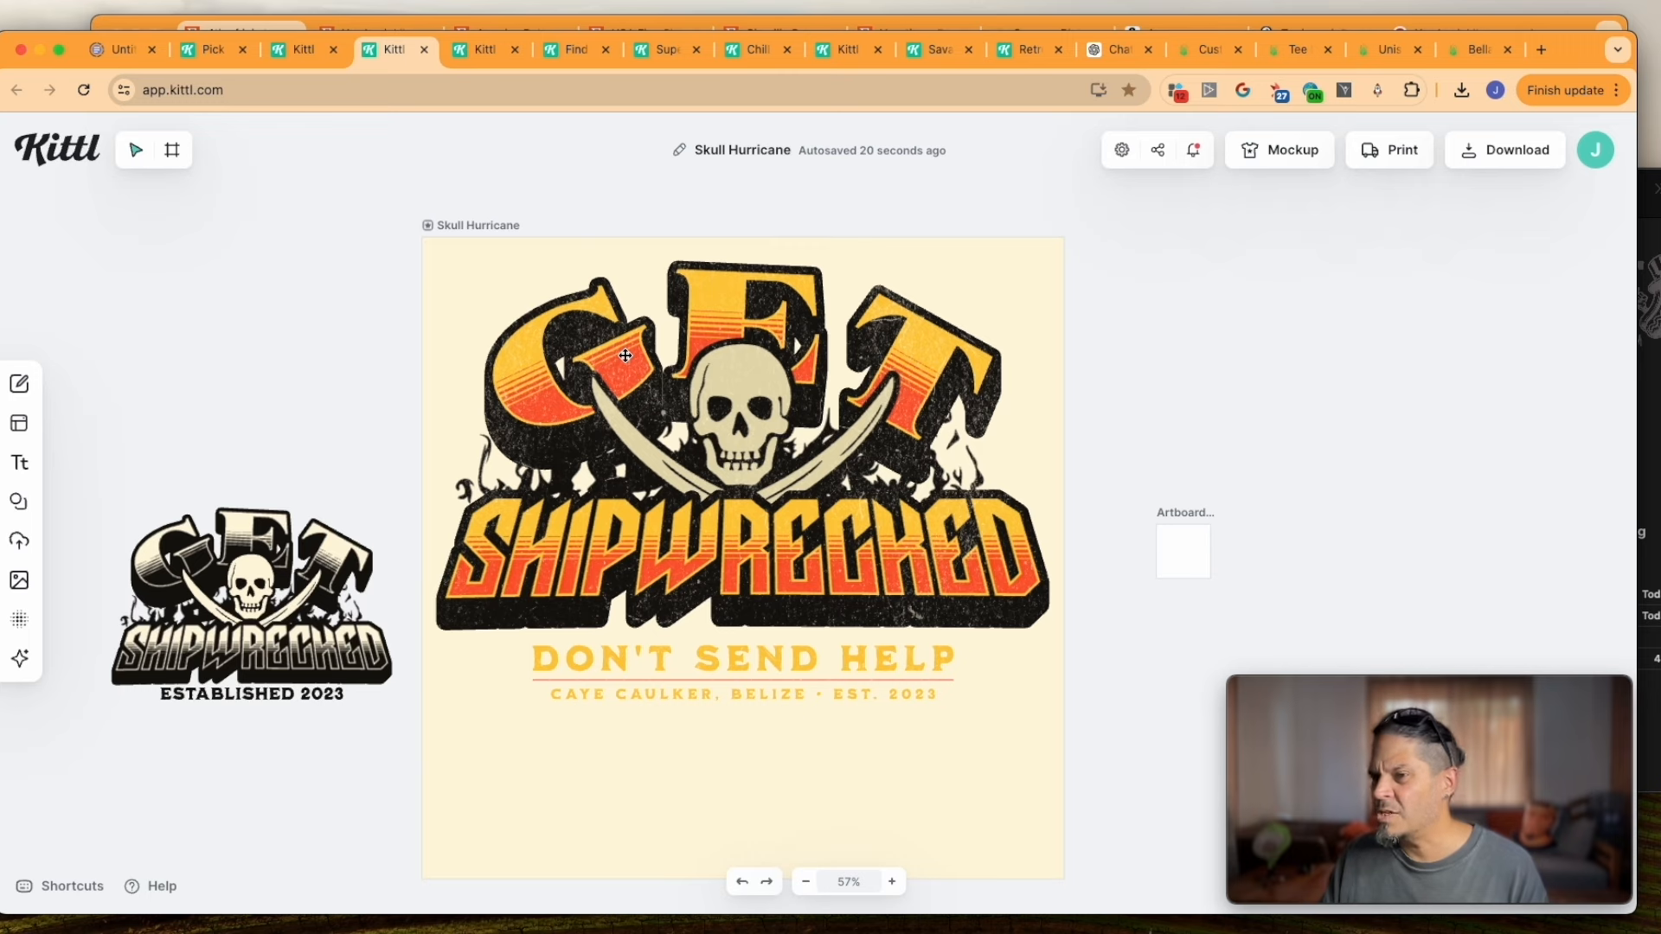
{"action": "left_click", "coordinate": [719, 692]}
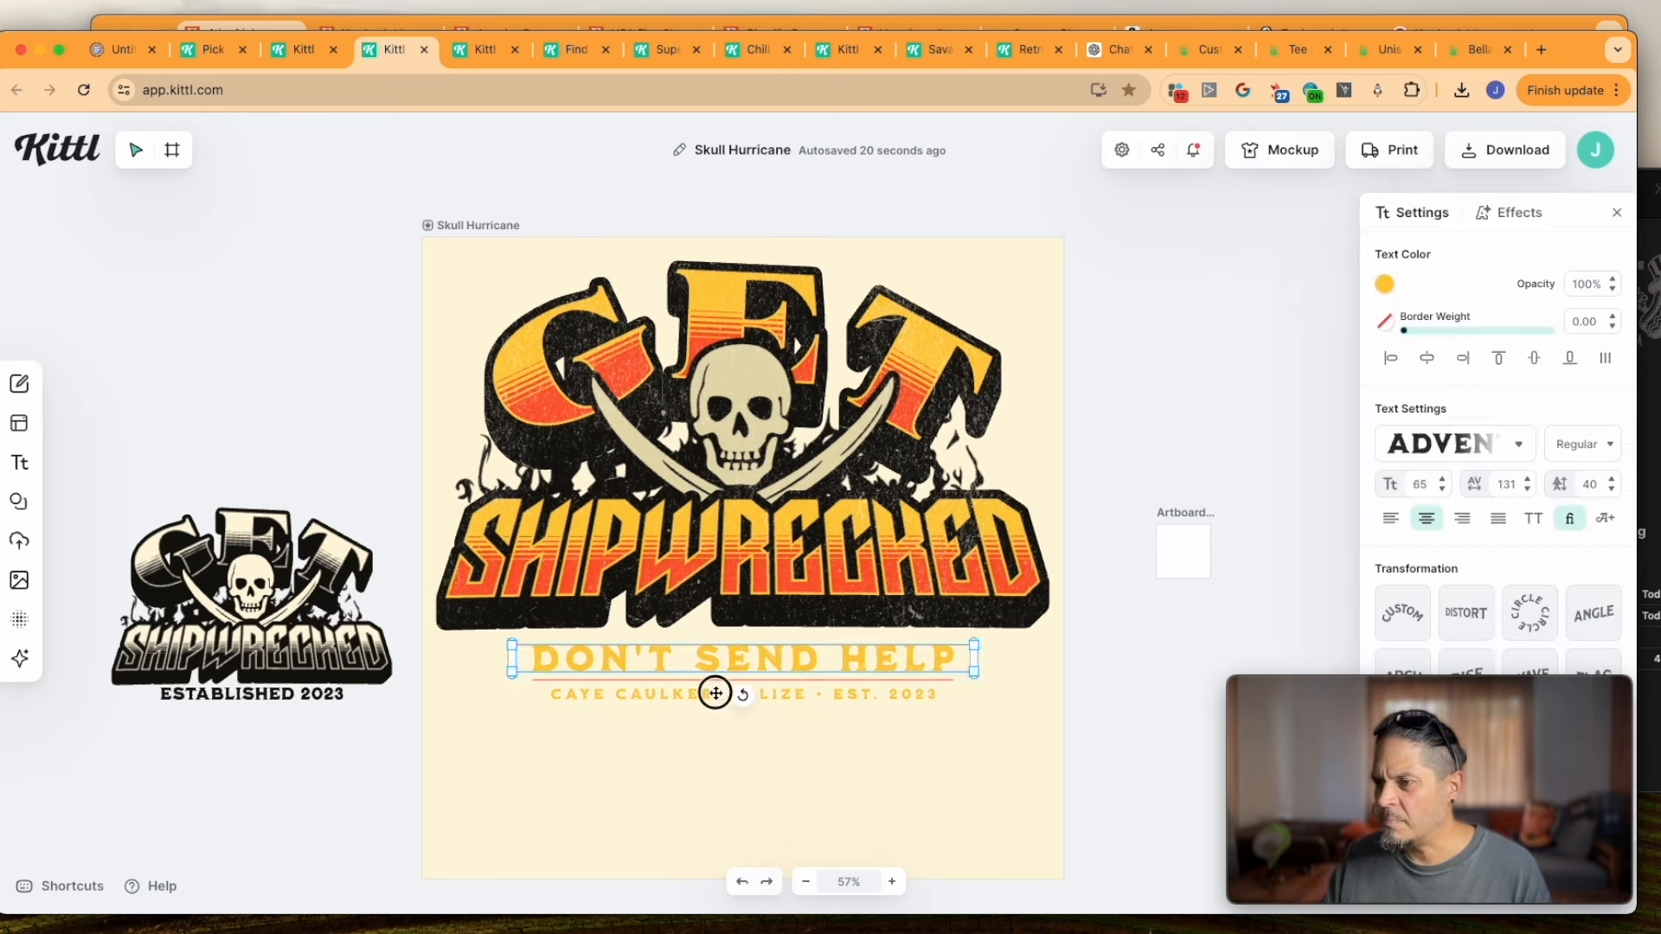
{"action": "left_click", "coordinate": [1057, 758]}
Show the layers of the Get Shipwrecked design and adjust the background color of the Skull Hurricane artboard
{"action": "mouse_move", "coordinate": [1501, 711]}
{"action": "left_click_drag", "start_coordinate": [1501, 711], "coordinate": [317, 688]}
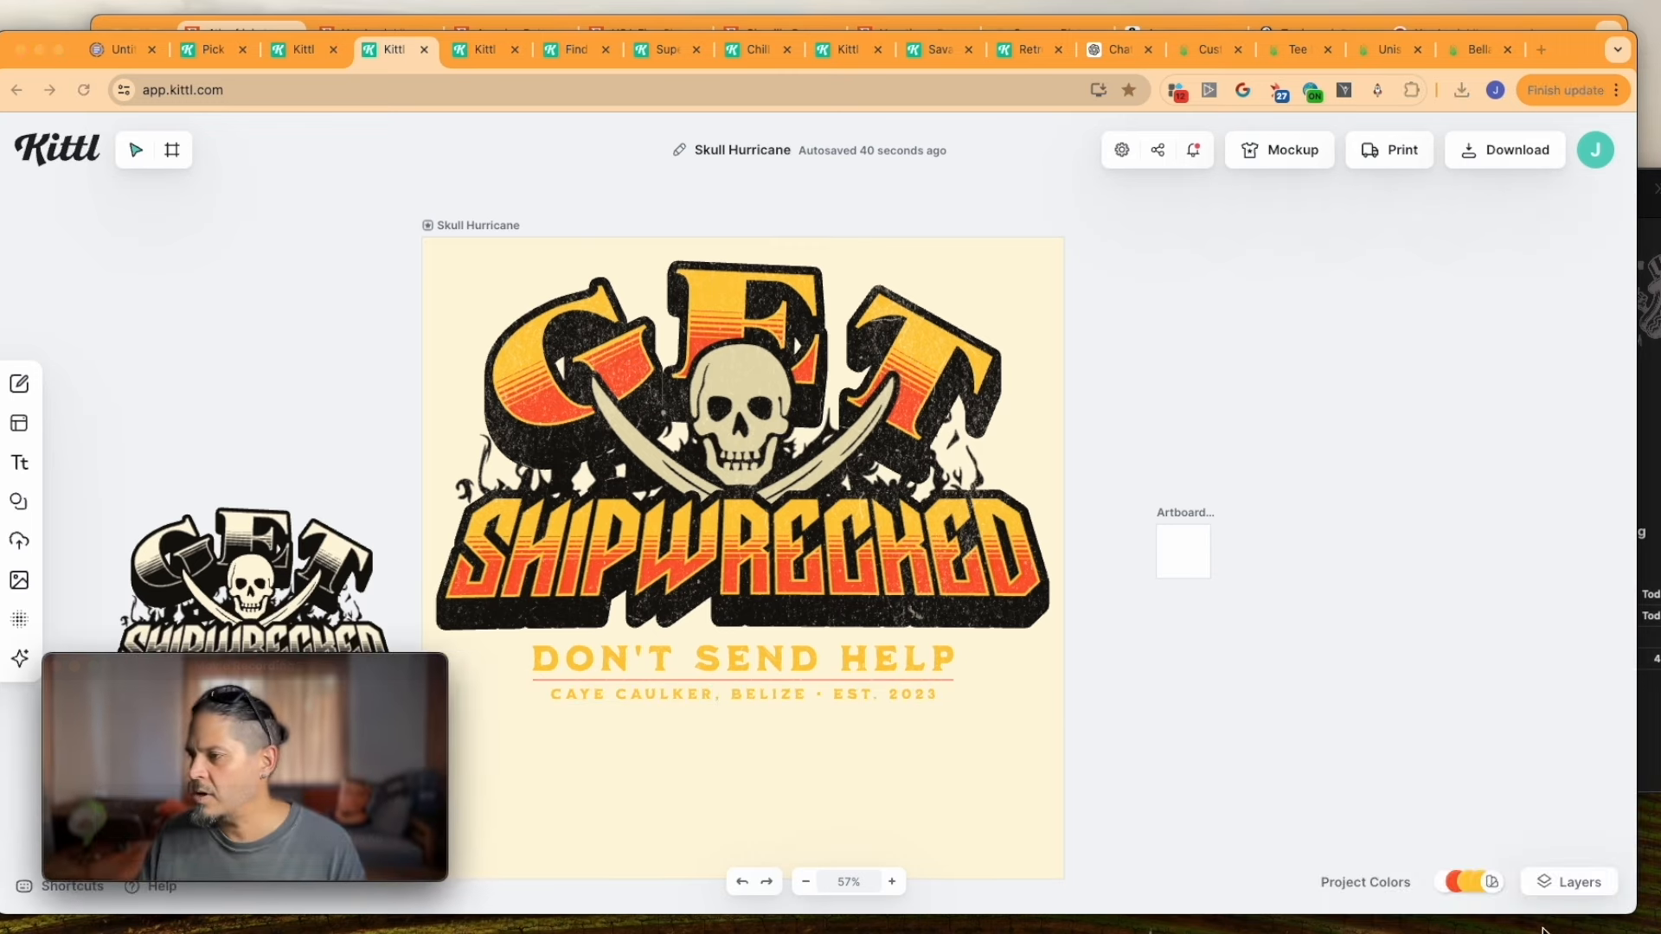
{"action": "left_click", "coordinate": [1568, 883]}
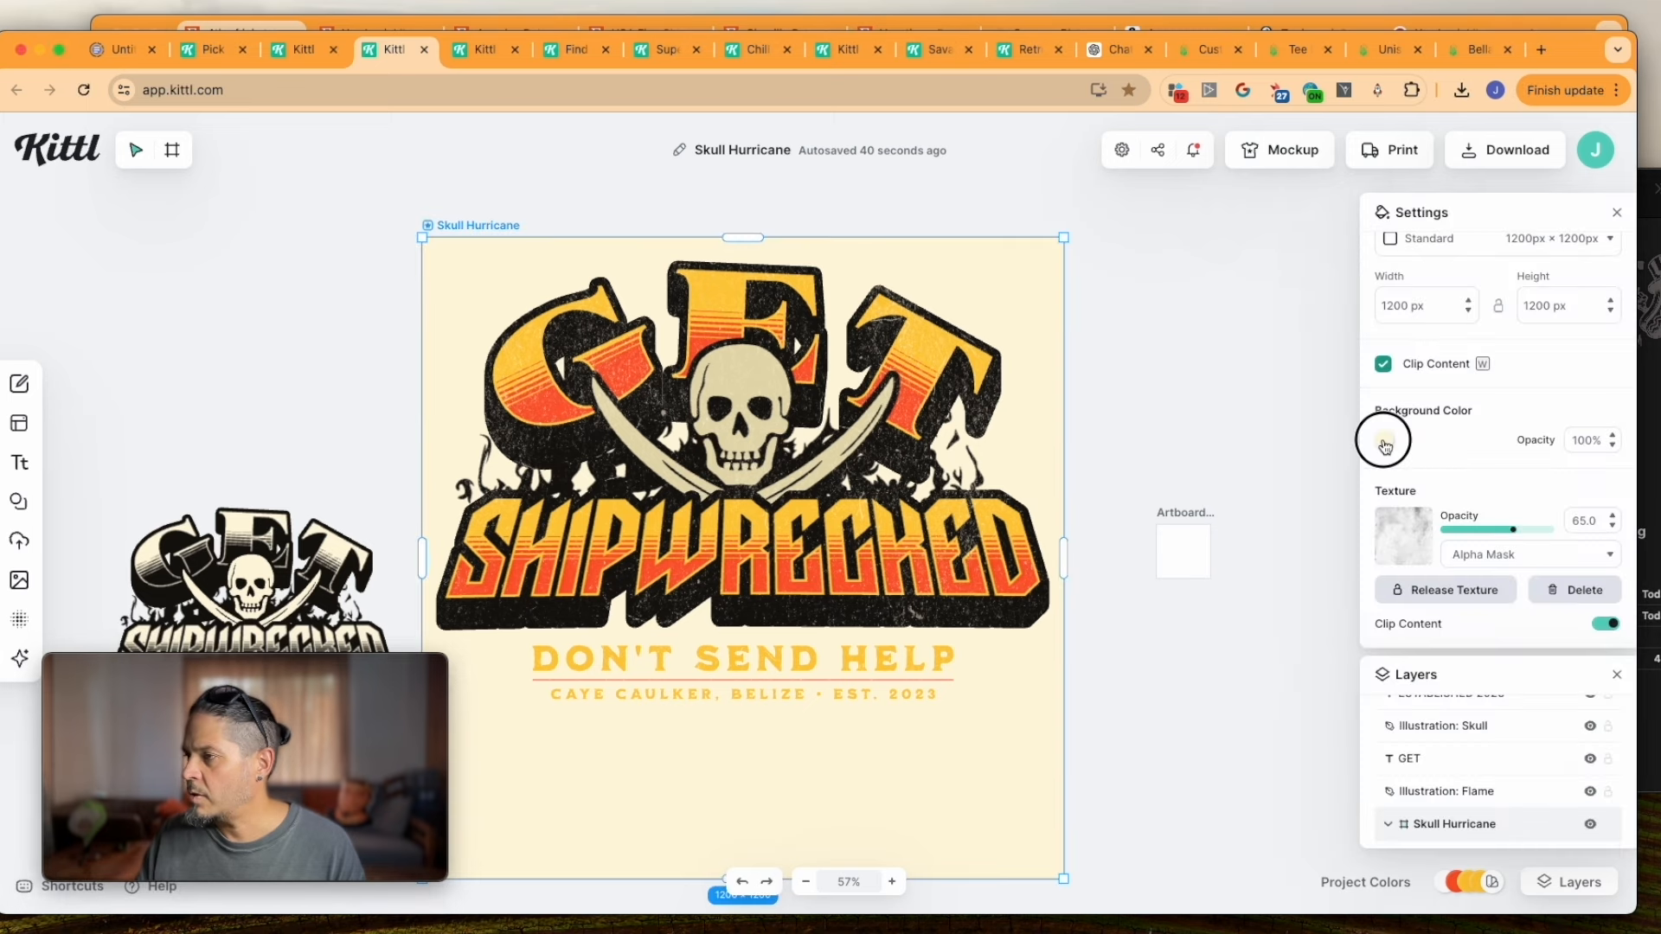
{"action": "left_click", "coordinate": [1383, 440]}
{"action": "left_click", "coordinate": [1265, 507]}
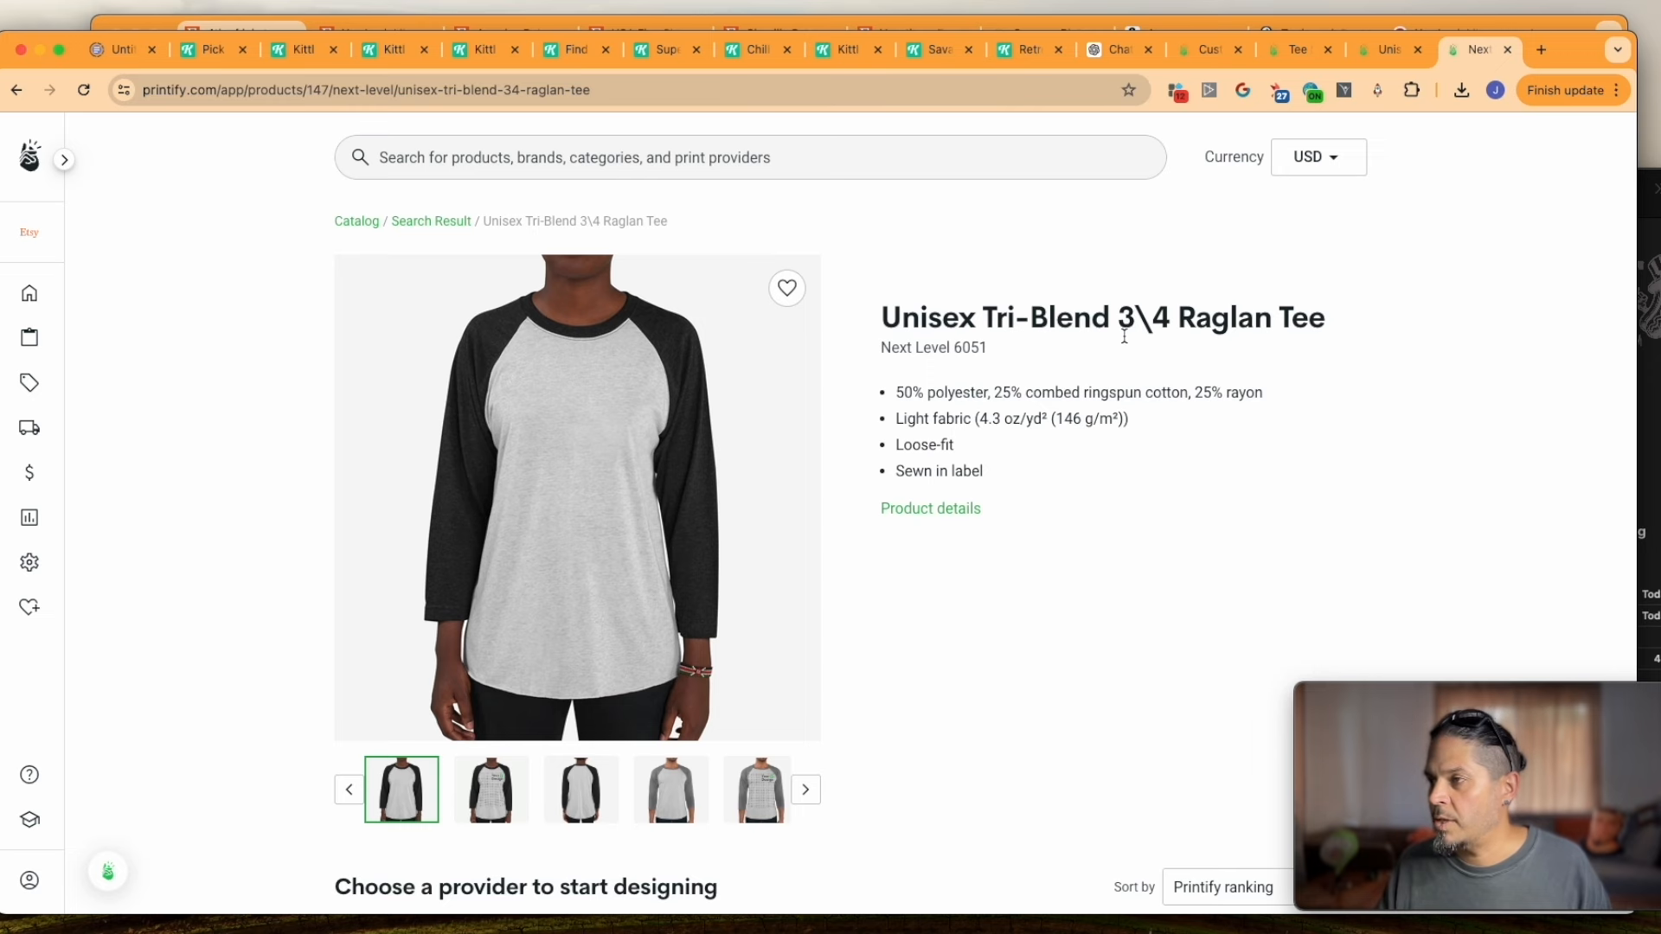
Switch to Printify and review the Next Level 6051 Unisex Tri-Blend 3\4 Raglan Tee
{"action": "scroll", "coordinate": [1124, 335], "scroll_direction": "down", "scroll_amount": 1}
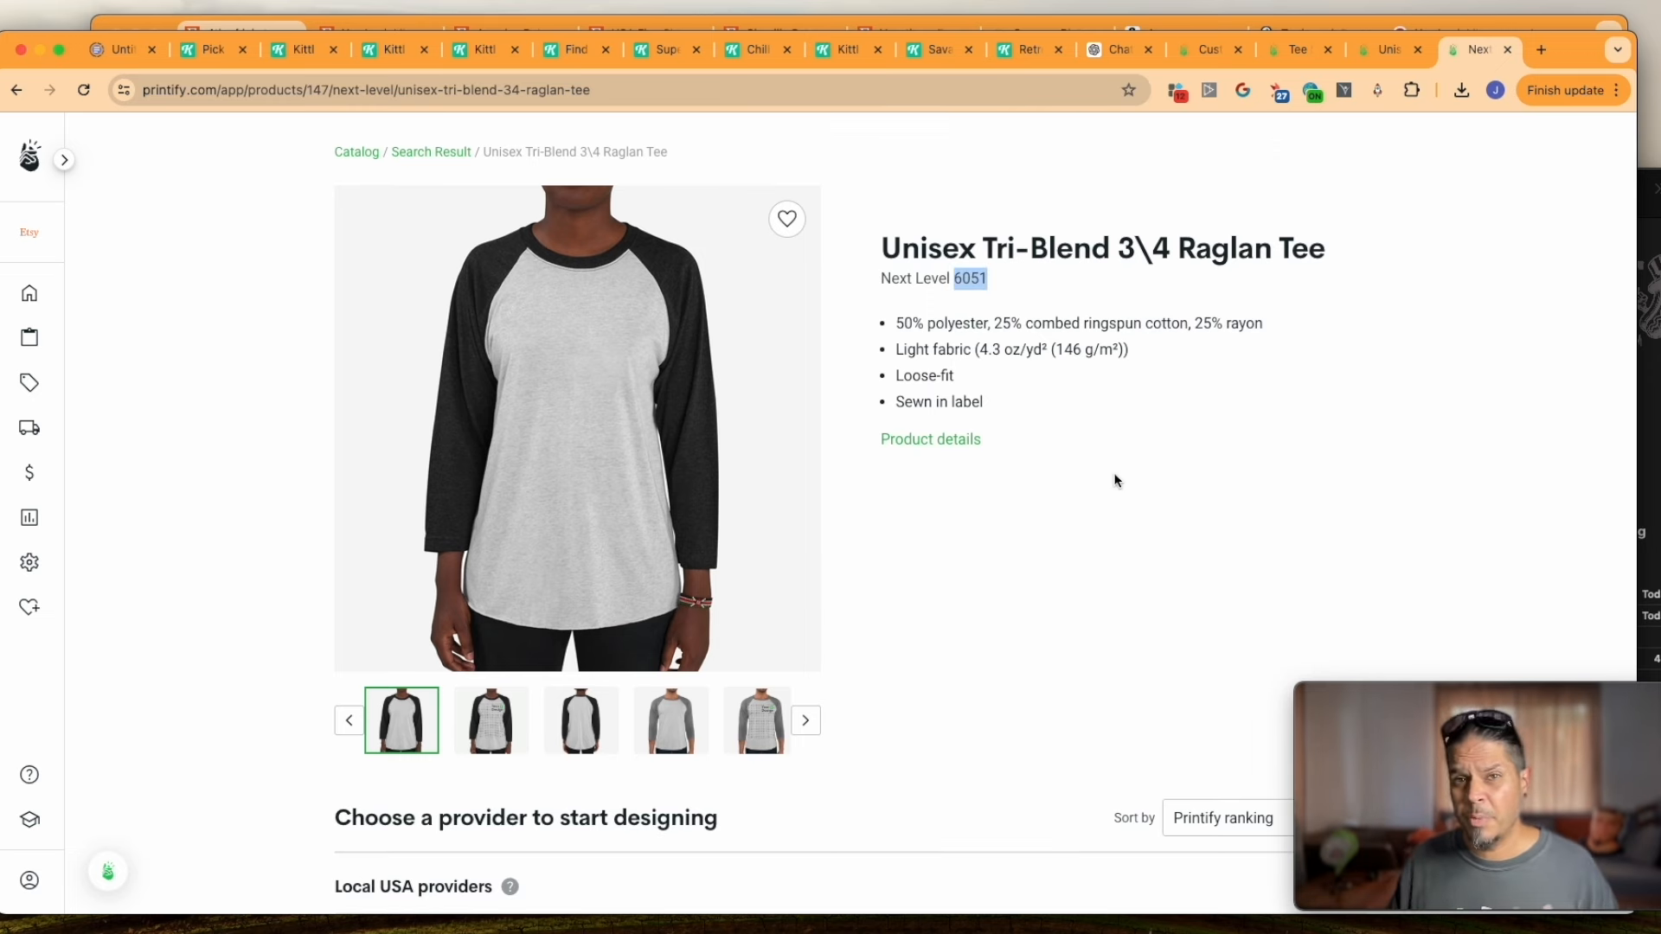